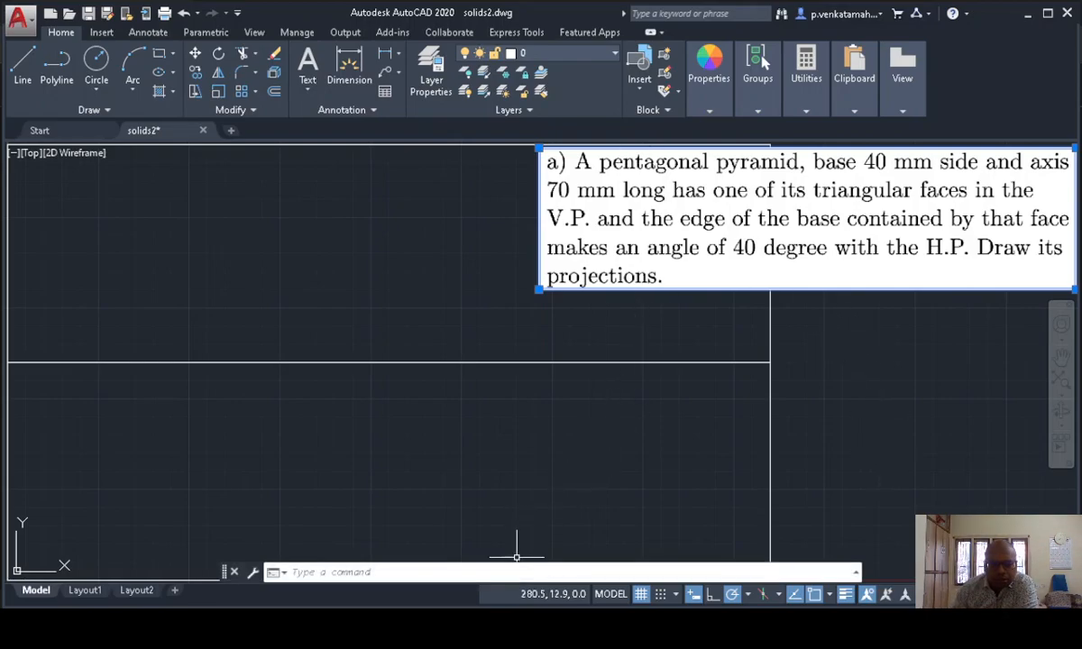
# - Draw a five-sided polygon by its edge above the horizontal reference line, with a vertical left edge 40 mm long
pyautogui.write('po')
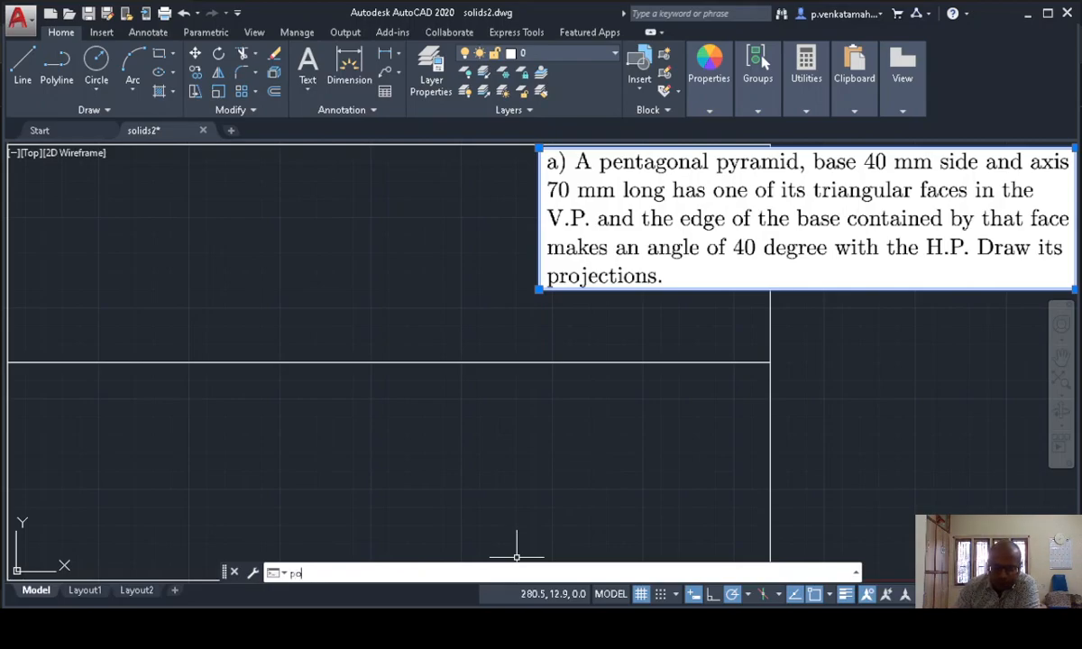
pyautogui.write('l')
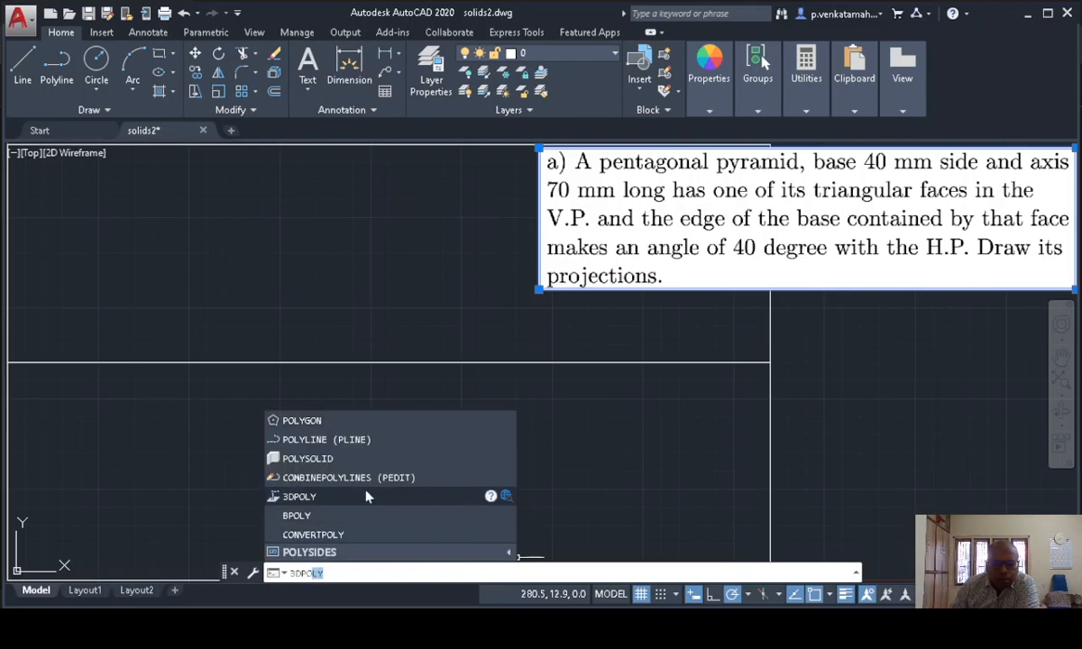
pyautogui.click(356, 420)
pyautogui.write('5')
pyautogui.press('Return')
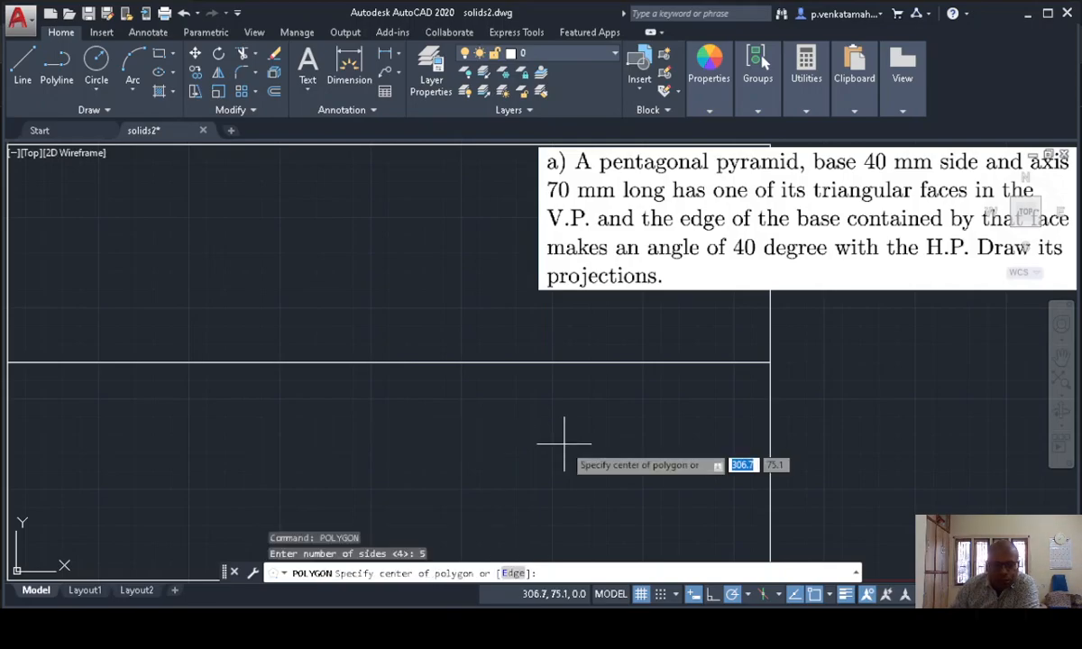
pyautogui.click(514, 575)
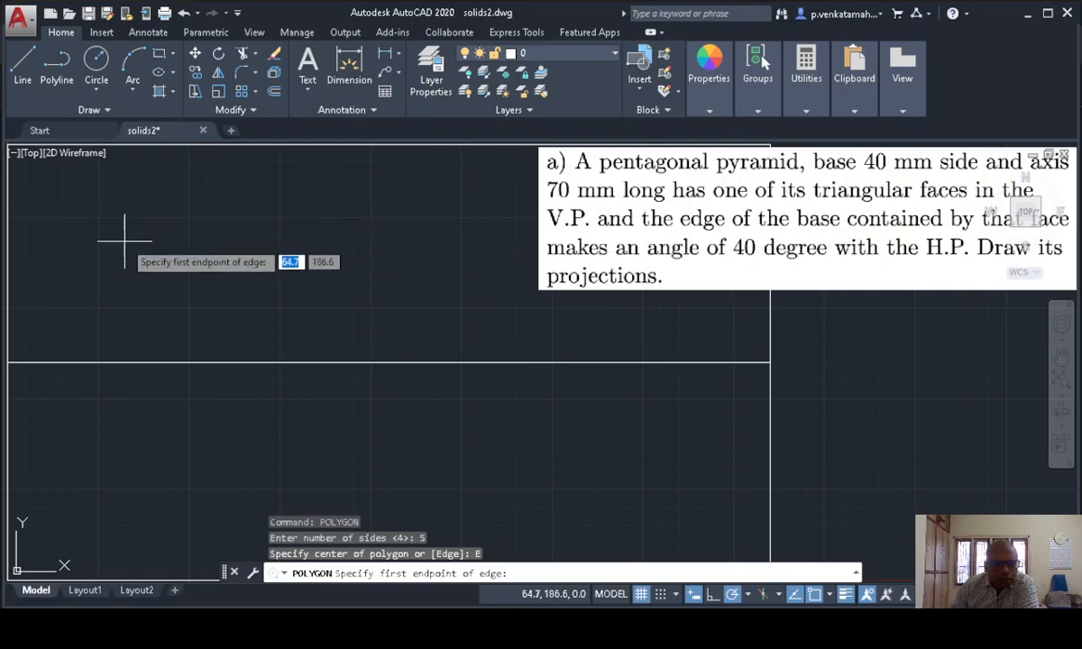
pyautogui.click(82, 220)
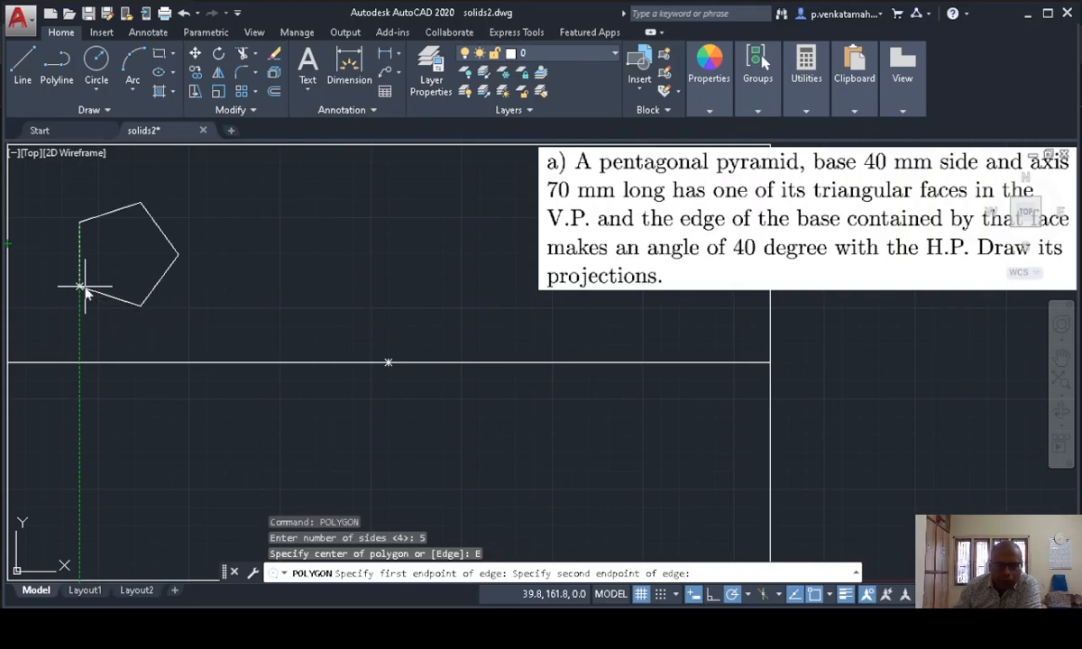
pyautogui.write('40')
pyautogui.press('Return')
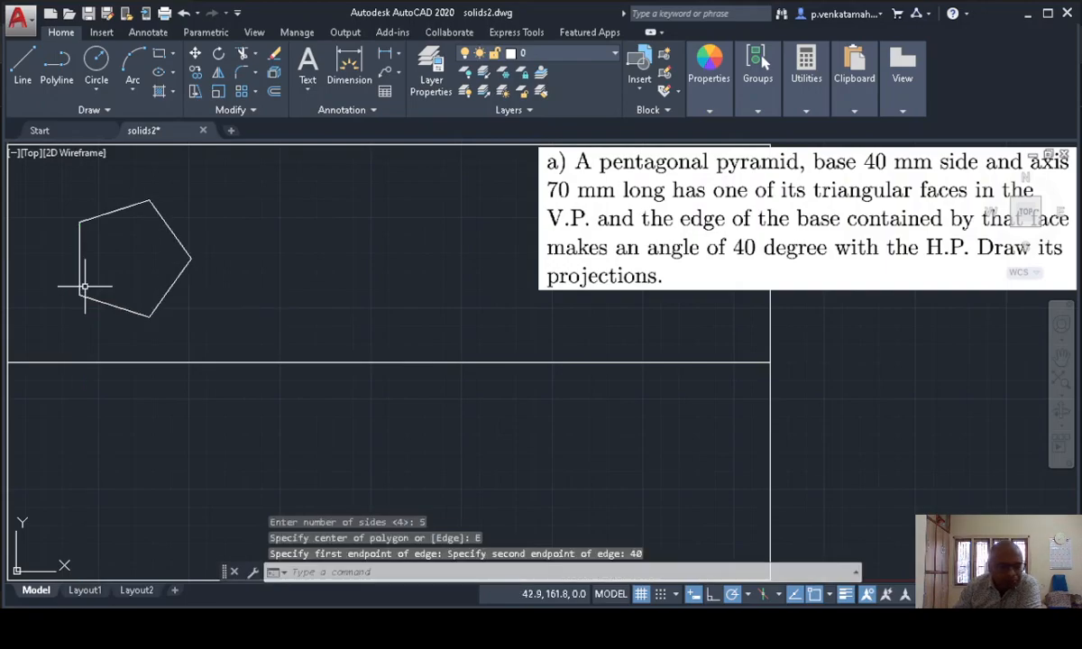
pyautogui.click(104, 305)
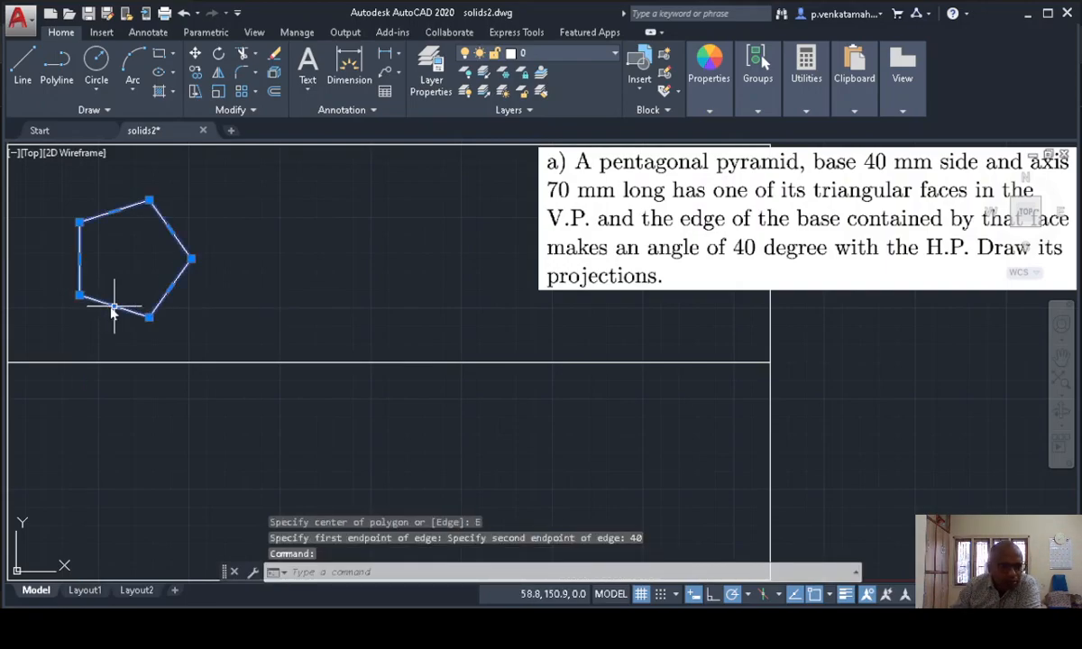
pyautogui.moveTo(150, 318)
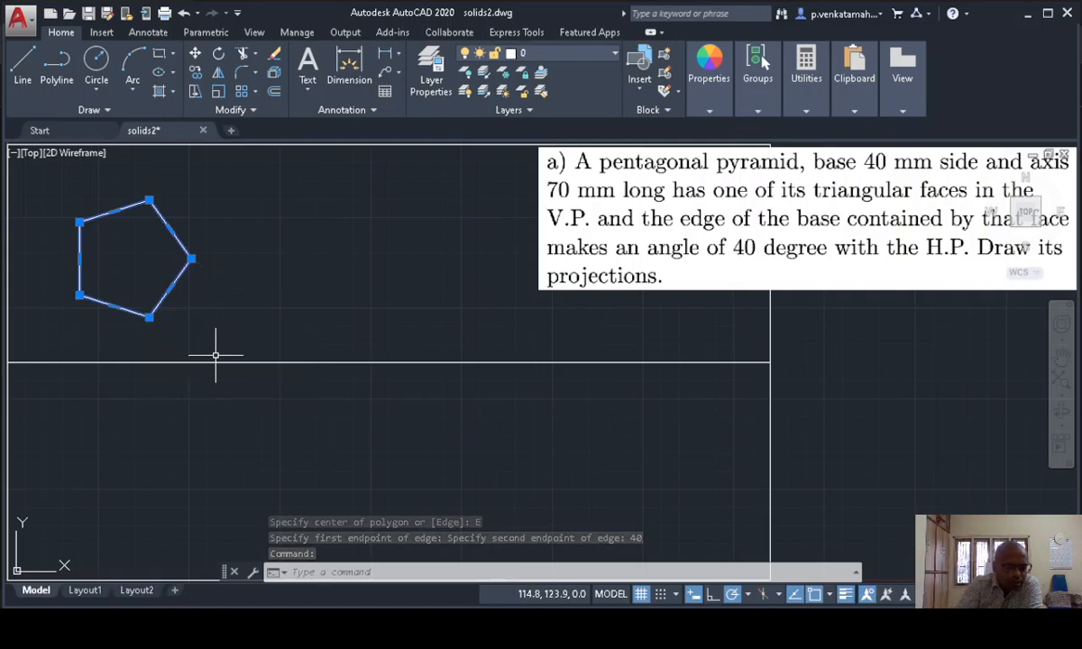
pyautogui.press('Escape')
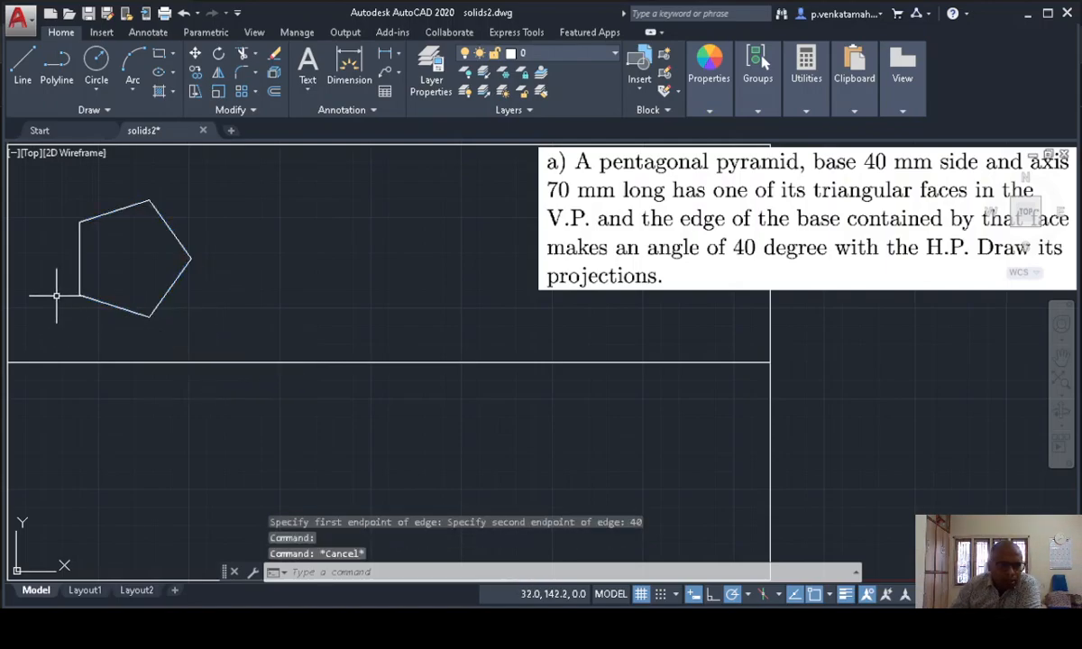
# - Draw connected lines from the pentagon's lower-left corner to its centre and on to its bottom corner
pyautogui.click(27, 67)
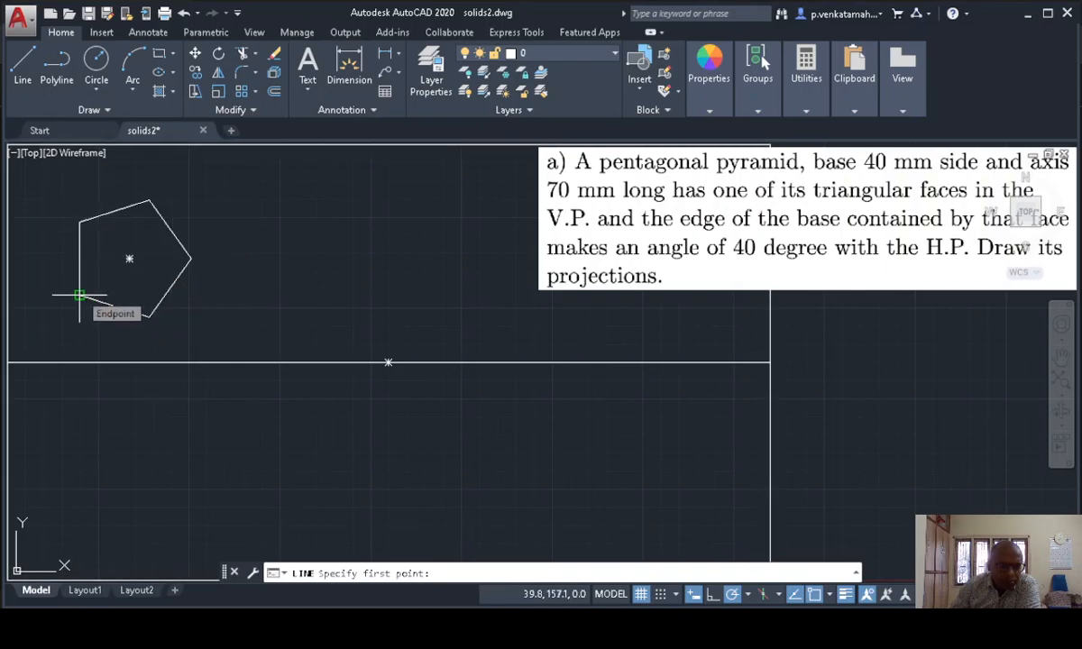
pyautogui.click(79, 295)
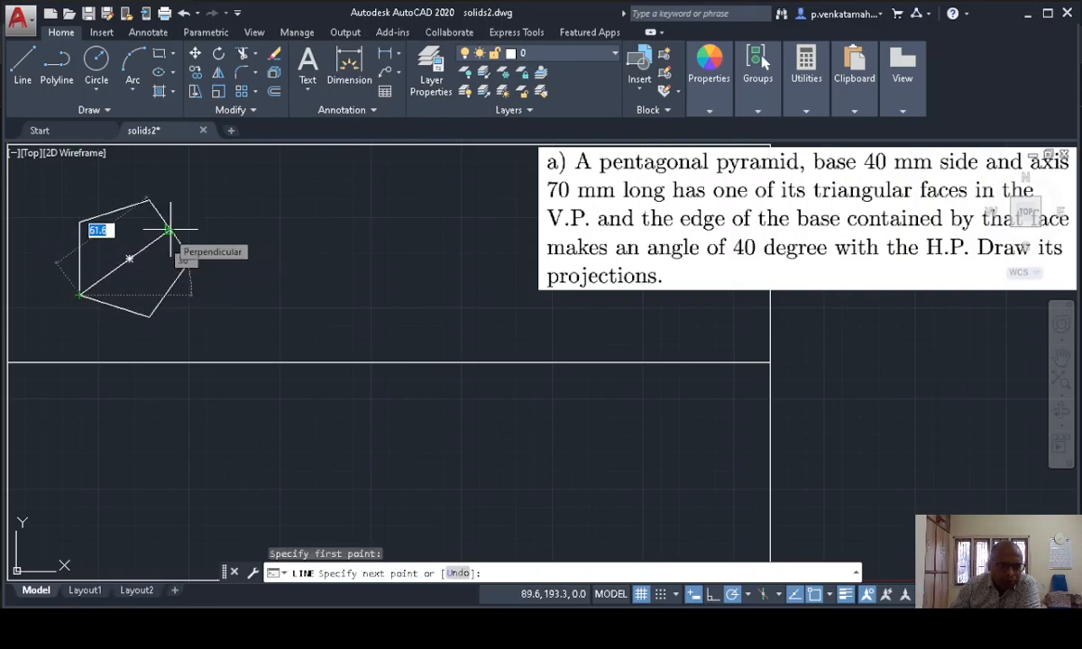
pyautogui.click(129, 258)
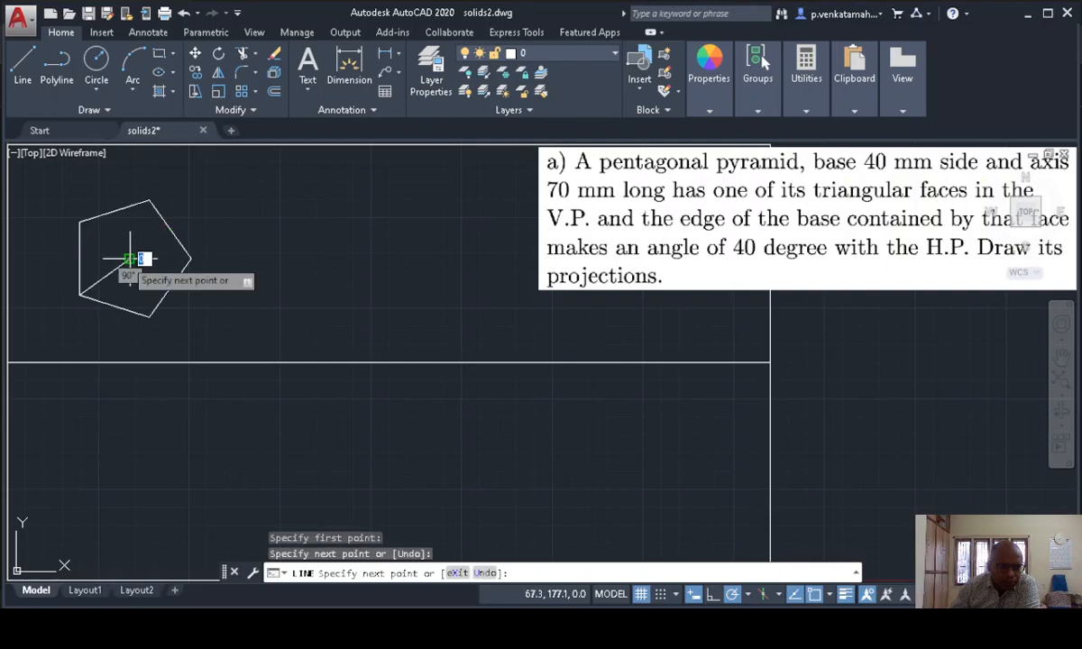
pyautogui.click(149, 316)
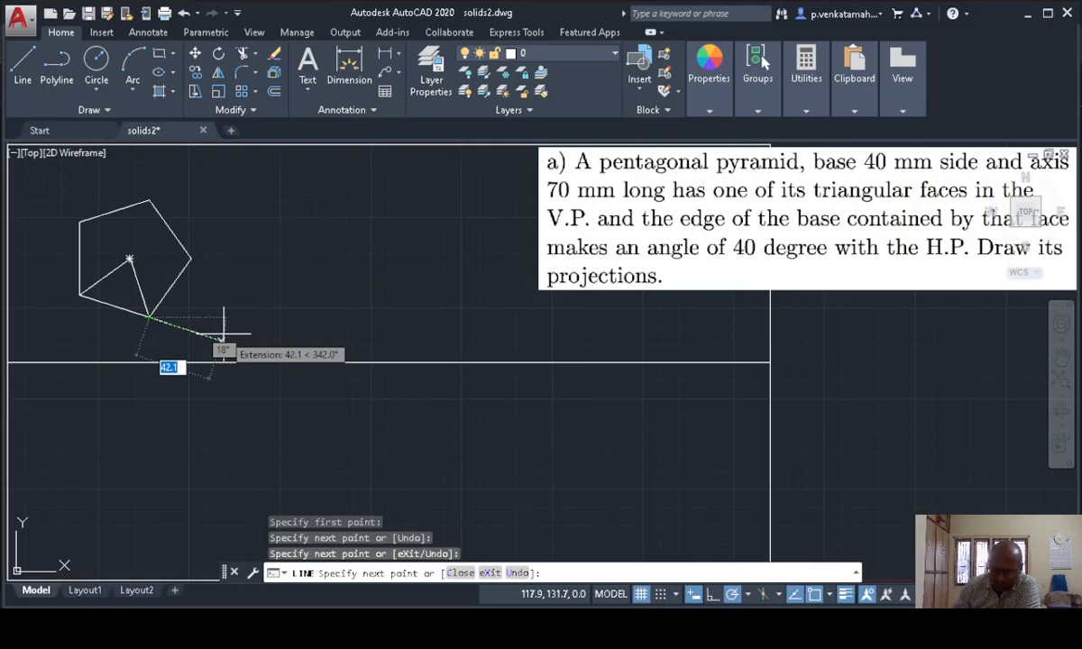
pyautogui.press('Return')
# - Draw lines joining the pentagon's right, top and upper-left corners to its centre
pyautogui.press('Return')
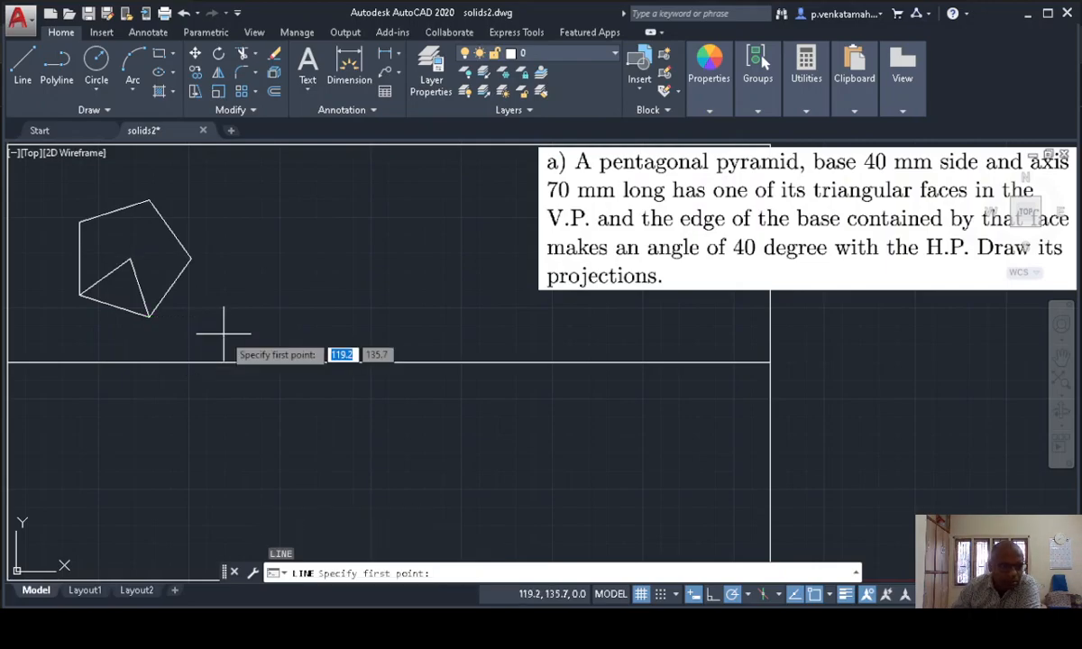
pyautogui.click(191, 258)
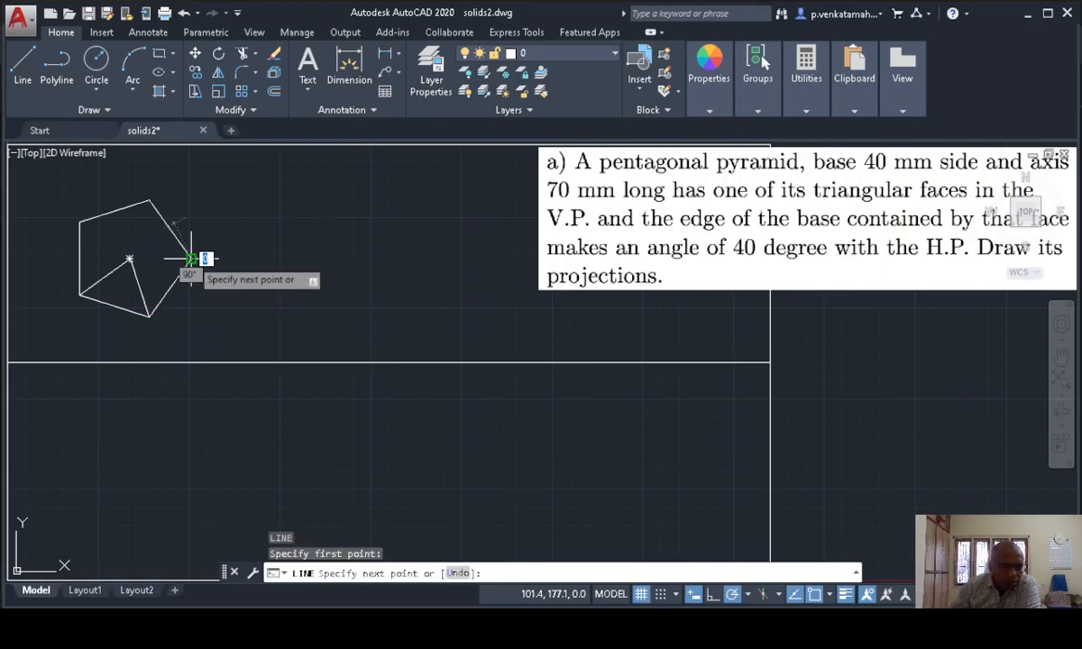
pyautogui.click(129, 258)
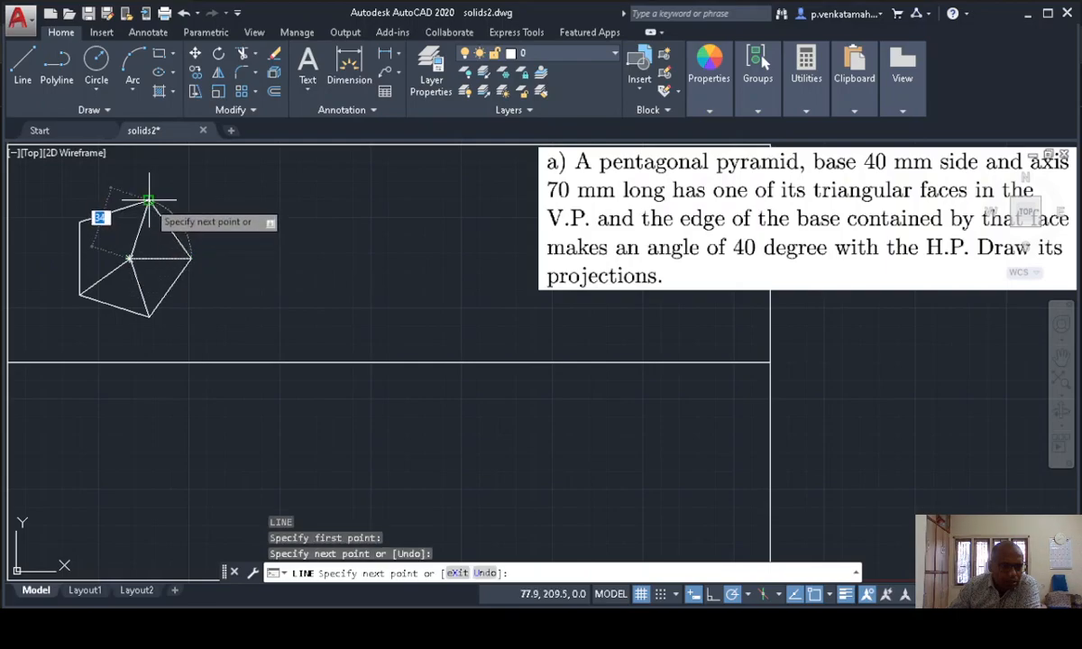
pyautogui.click(149, 198)
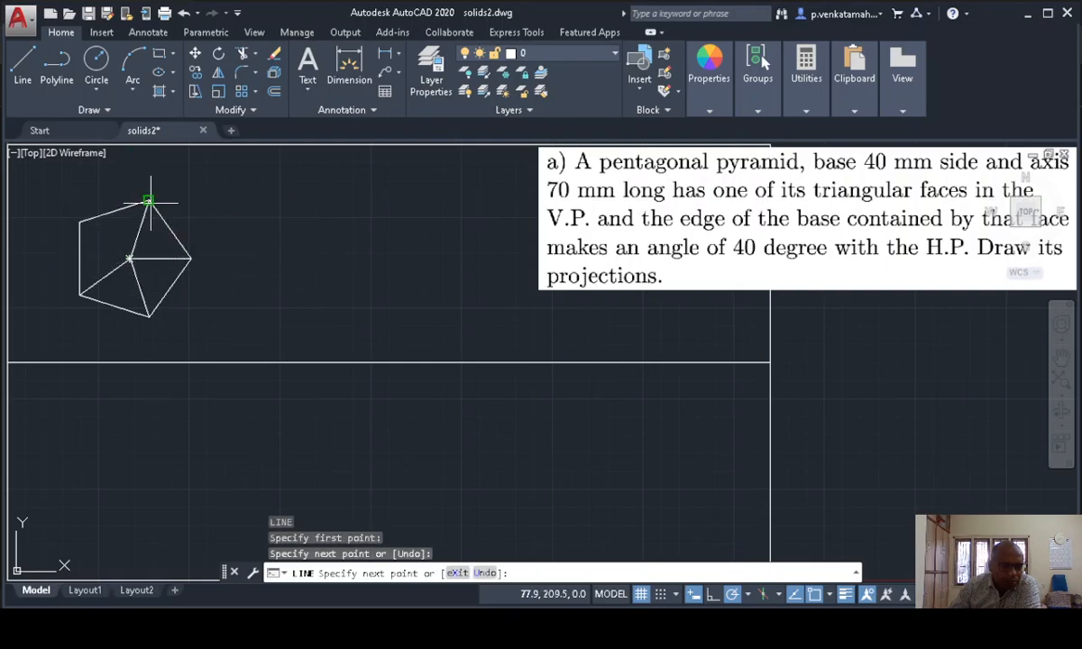
pyautogui.press('Return')
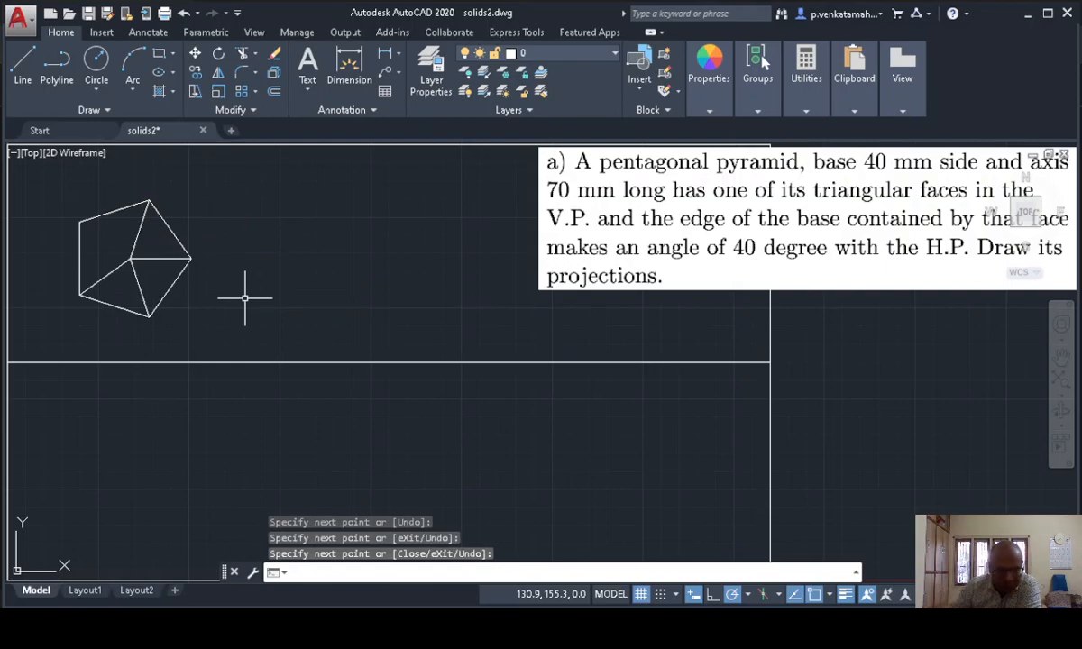
pyautogui.press('Return')
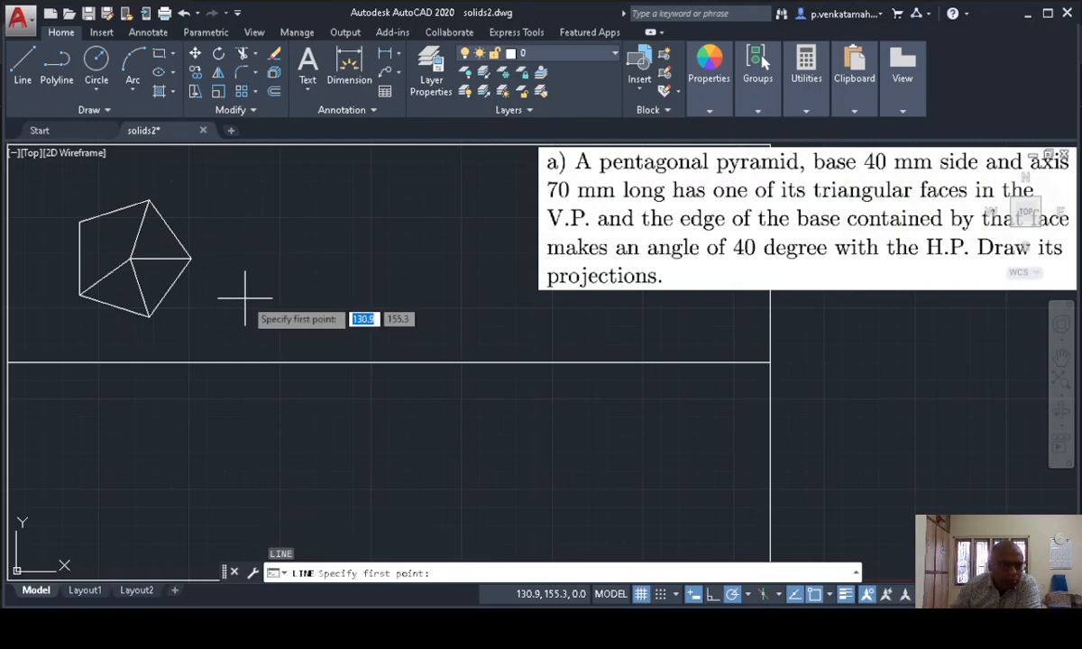
pyautogui.click(129, 259)
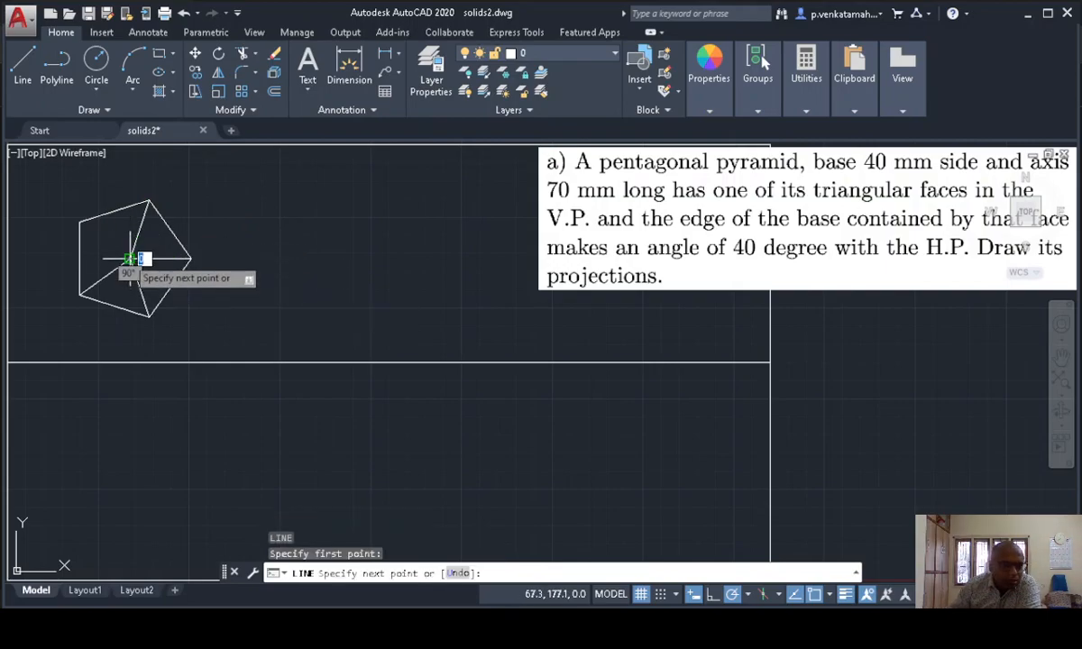
pyautogui.click(79, 221)
pyautogui.press('Return')
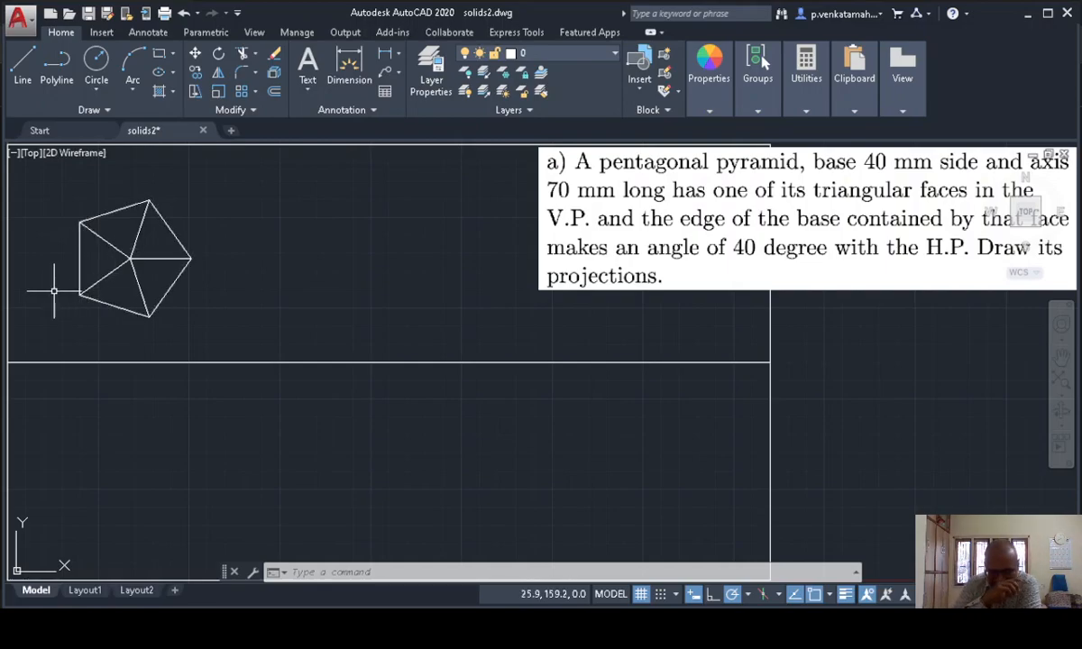
# - Label the pentagon's upper-left, lower-left and bottom corners a', b' and c' with single-line text, height 3 and rotation 0
pyautogui.write('T')
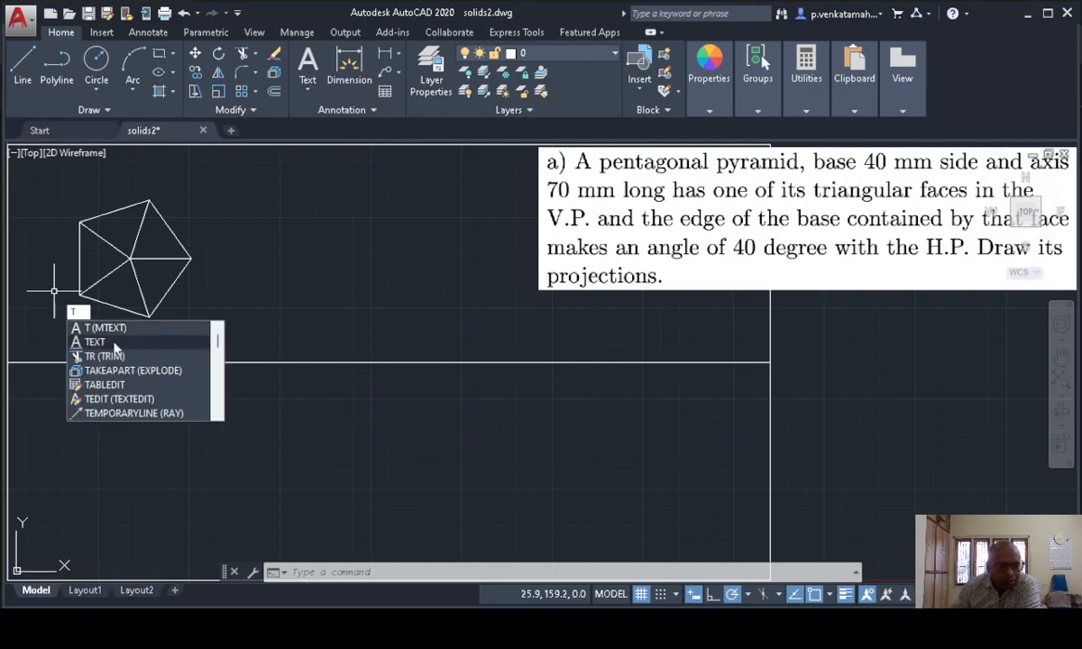
pyautogui.click(113, 343)
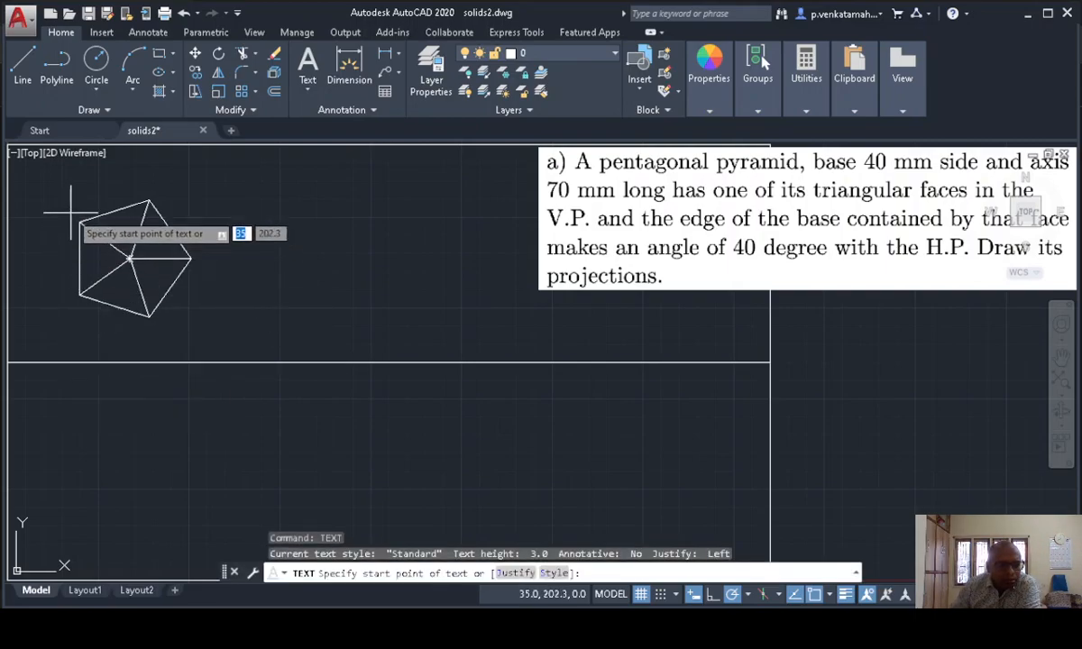
pyautogui.click(70, 213)
pyautogui.write('3')
pyautogui.press('Return')
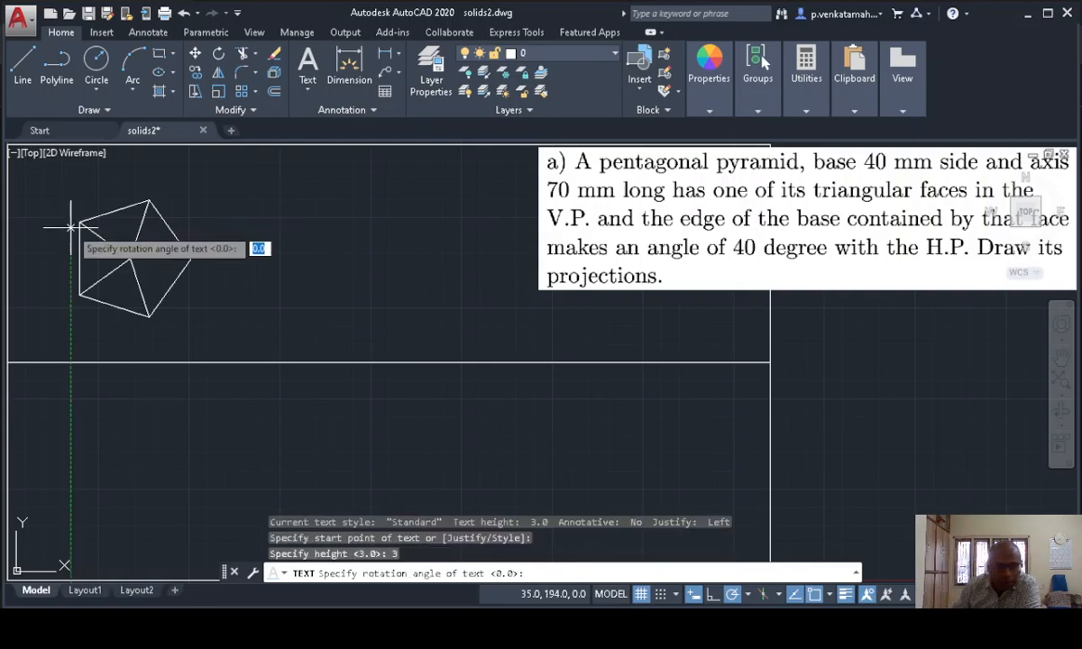
pyautogui.write('0')
pyautogui.press('Return')
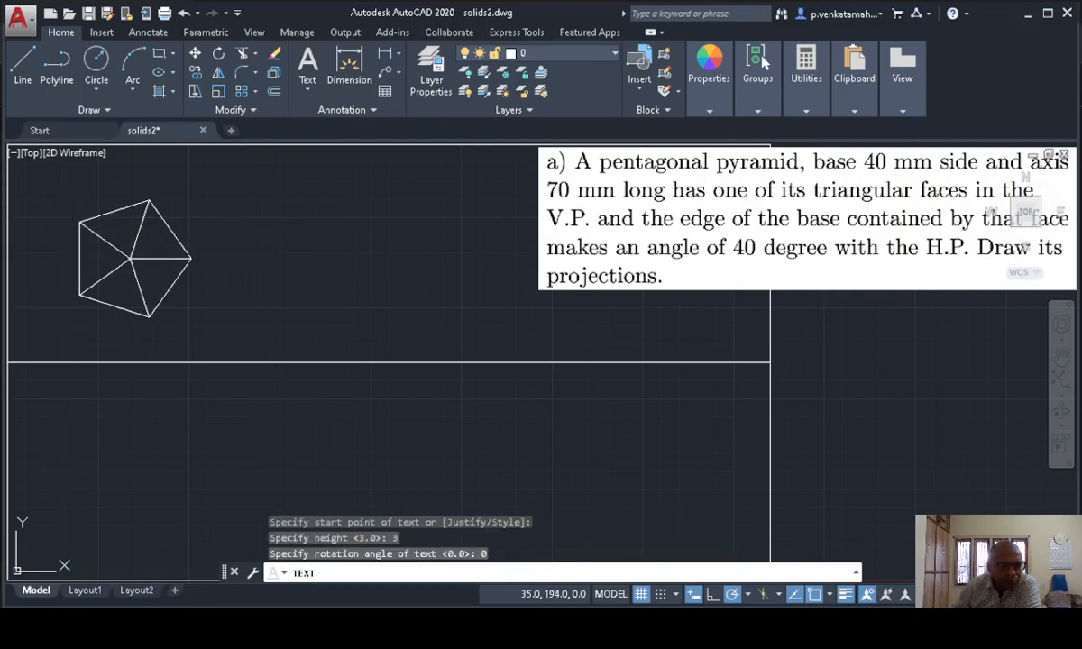
pyautogui.write('a)')
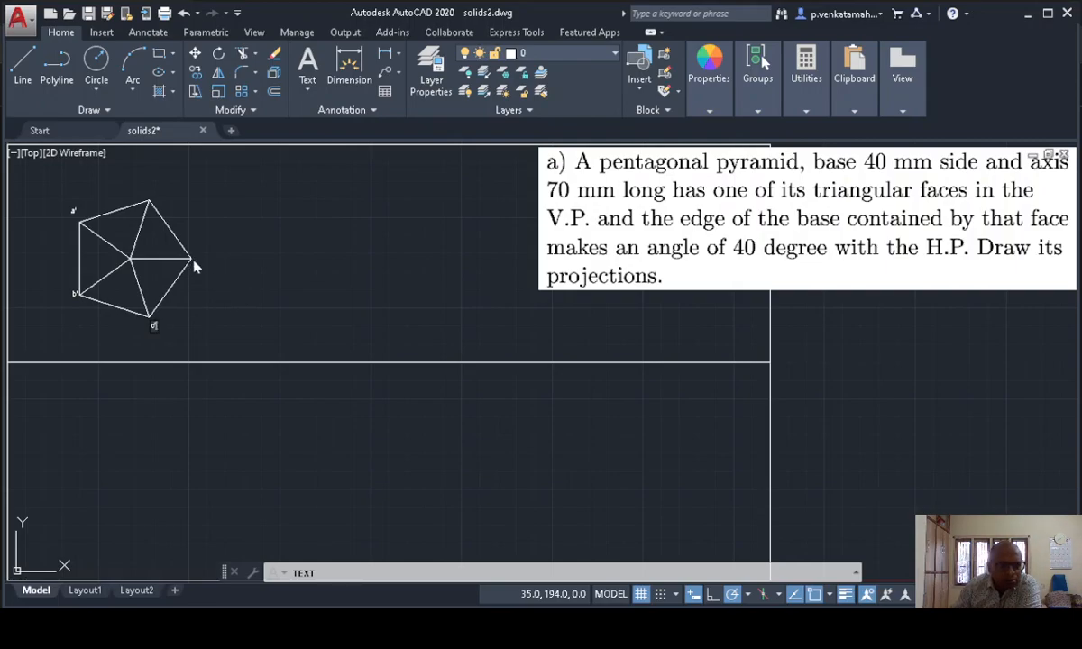
# - Label the pentagon's right corner d', its top corner e' and its centre o'(p'), and finish the text
pyautogui.write("d'")
pyautogui.write("e'")
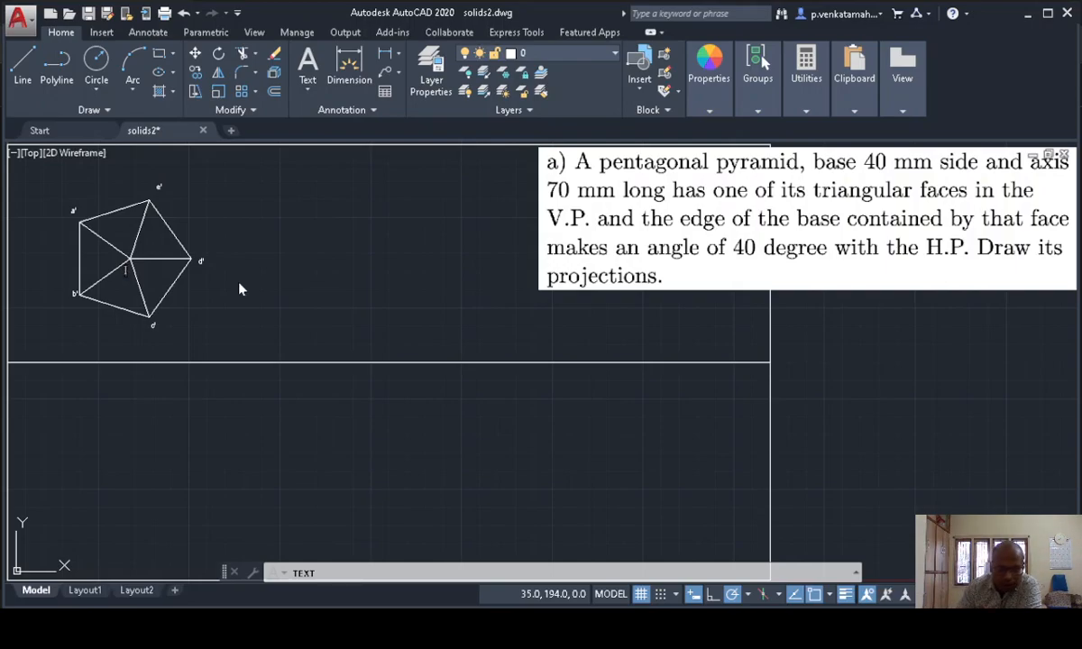
pyautogui.write("o'(p')")
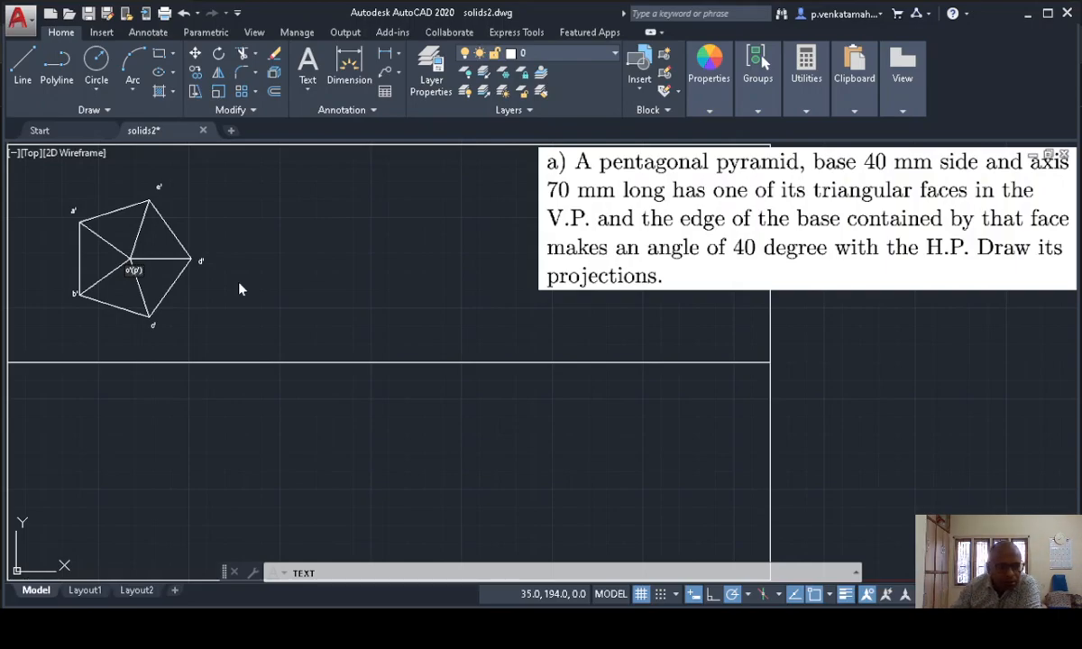
pyautogui.click(250, 279)
pyautogui.press('Return')
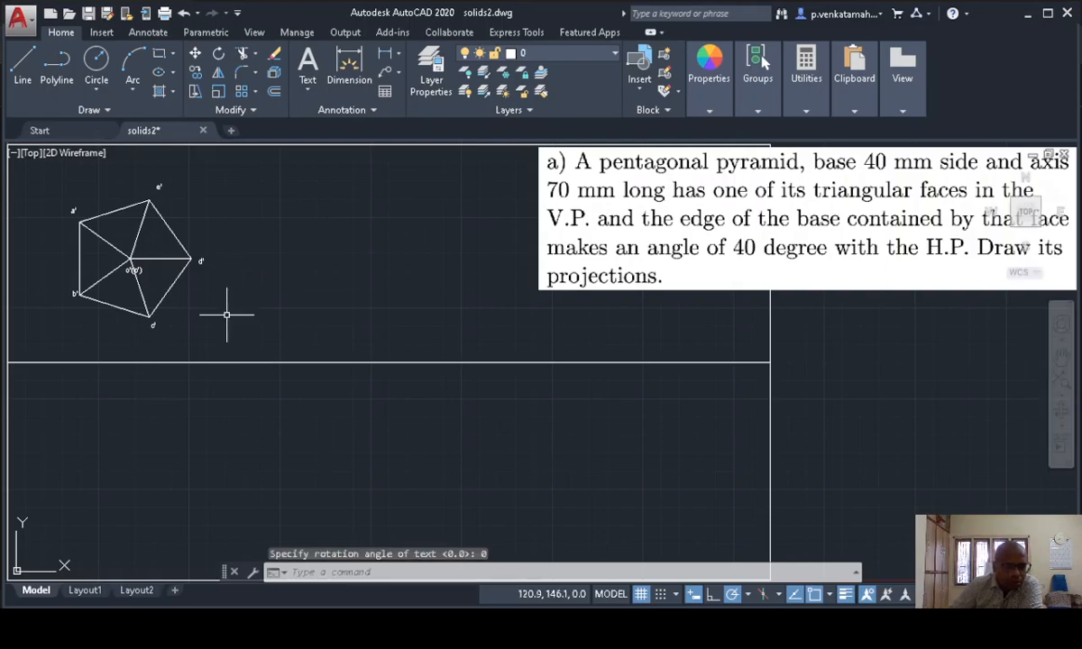
pyautogui.scroll(5, 143, 282)
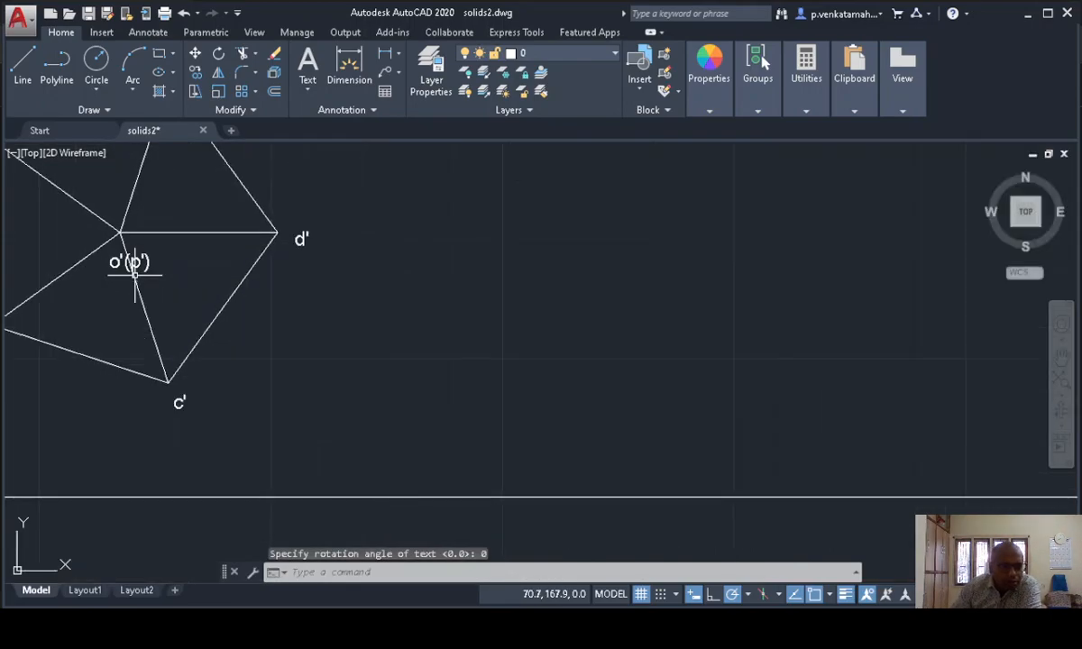
pyautogui.moveTo(250, 290)
pyautogui.mouseDown(button='middle')
pyautogui.moveTo(403, 368)
pyautogui.moveTo(382, 405)
pyautogui.mouseUp(button='middle')
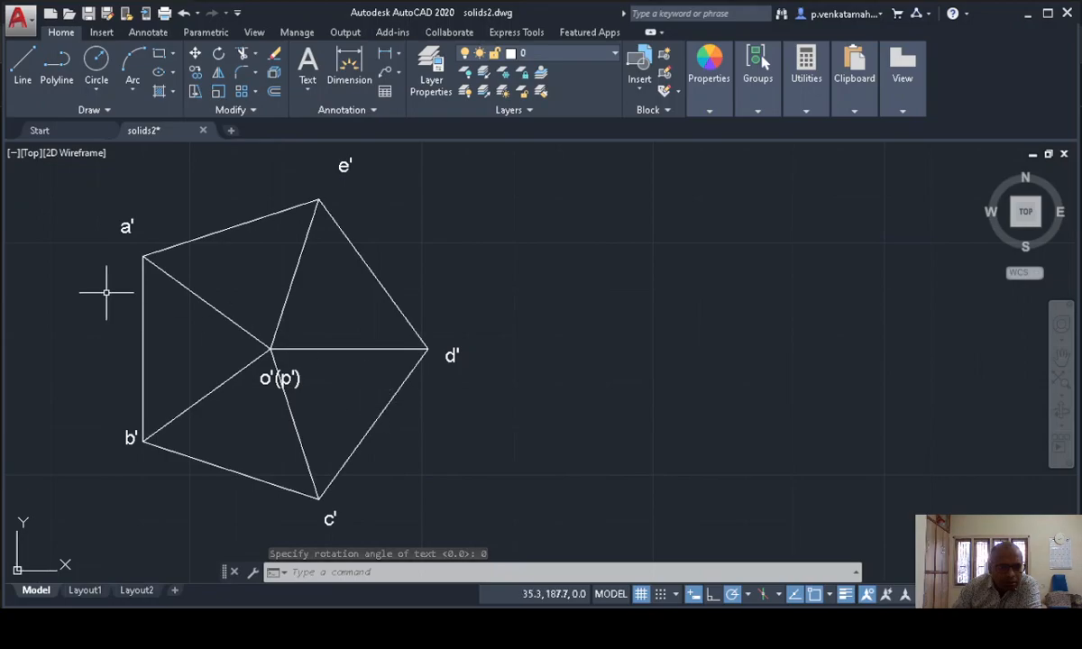
pyautogui.click(125, 230)
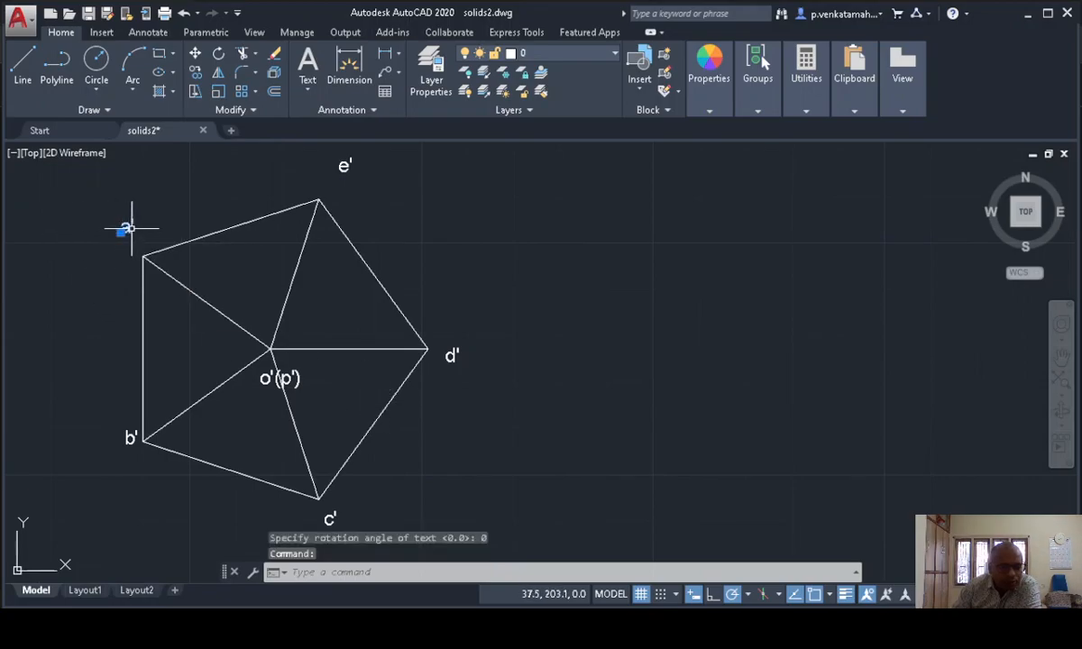
pyautogui.doubleClick(127, 225)
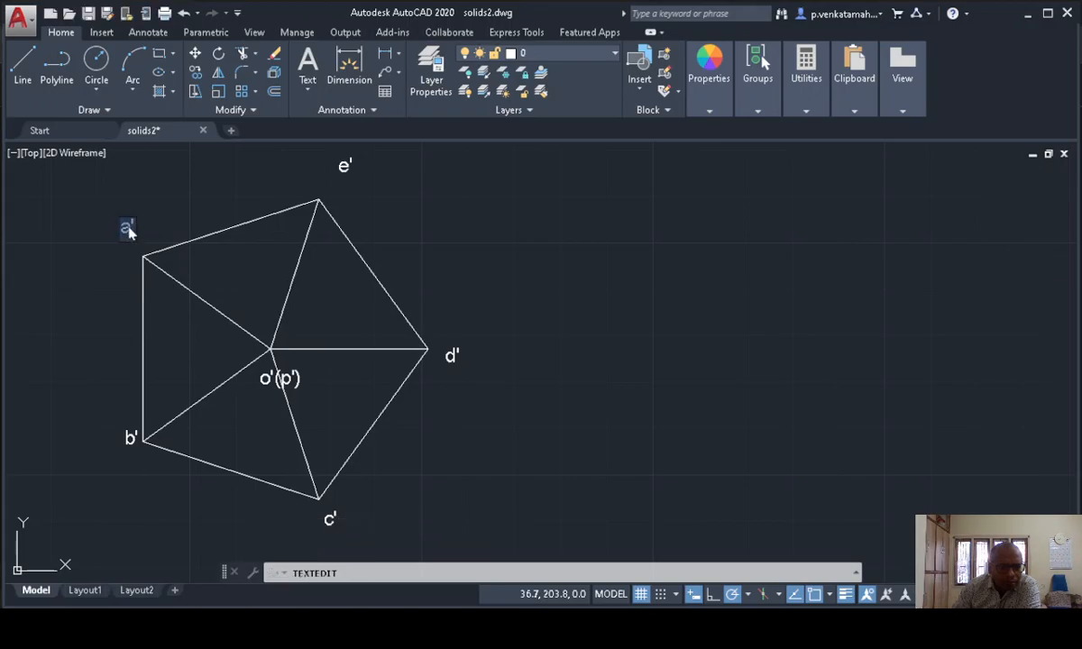
pyautogui.click(114, 278)
pyautogui.press('Escape')
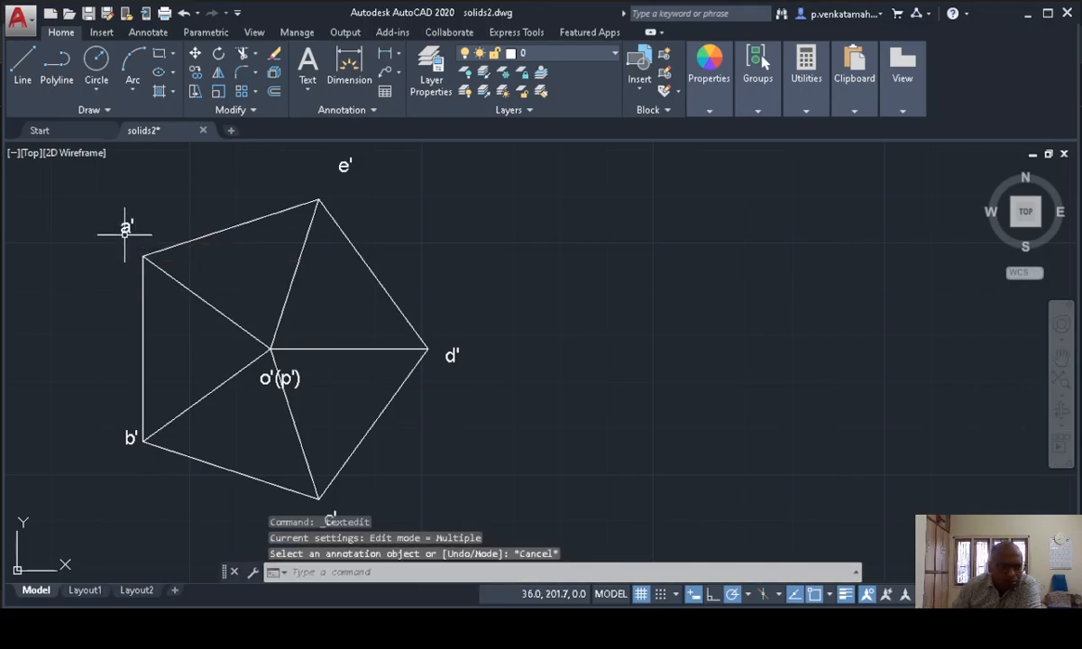
# - Move the labels a' and c' closer to the pentagon's upper-left and bottom corners
pyautogui.click(126, 229)
pyautogui.click(129, 228)
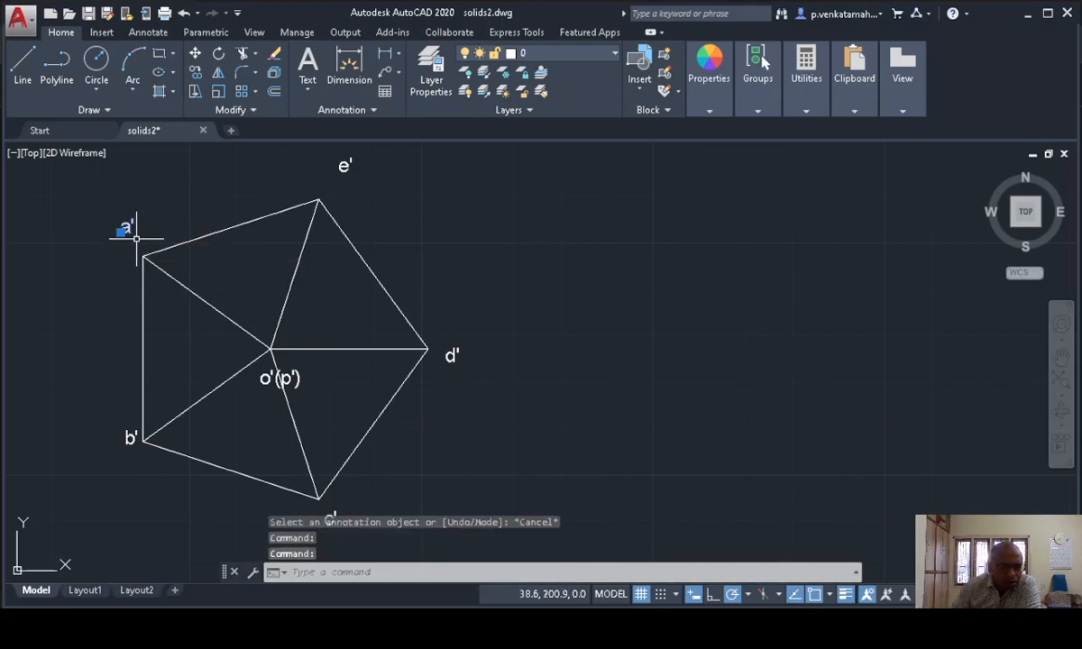
pyautogui.click(122, 232)
pyautogui.click(133, 255)
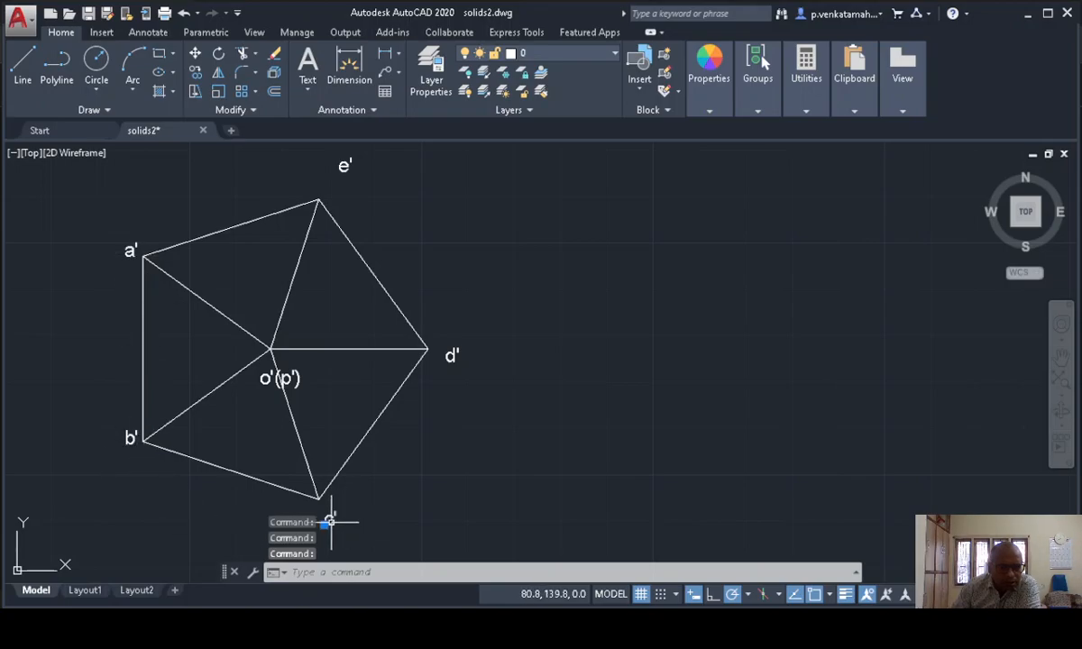
pyautogui.click(329, 513)
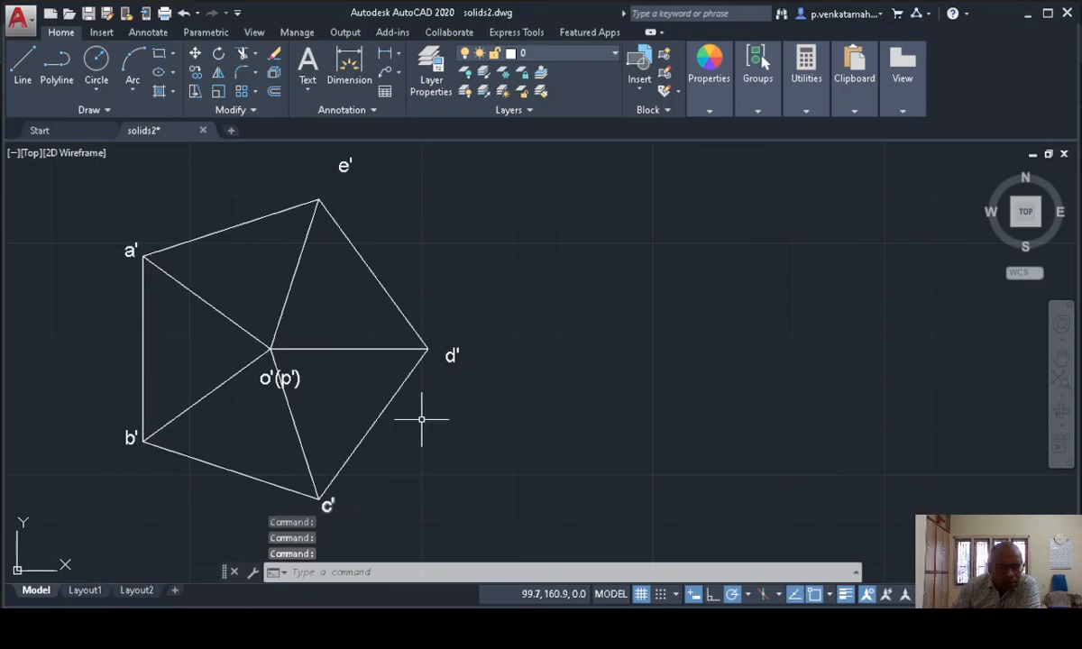
# - Move the labels d', e' and o'(p') closer to the pentagon's right corner, top corner and centre
pyautogui.click(450, 358)
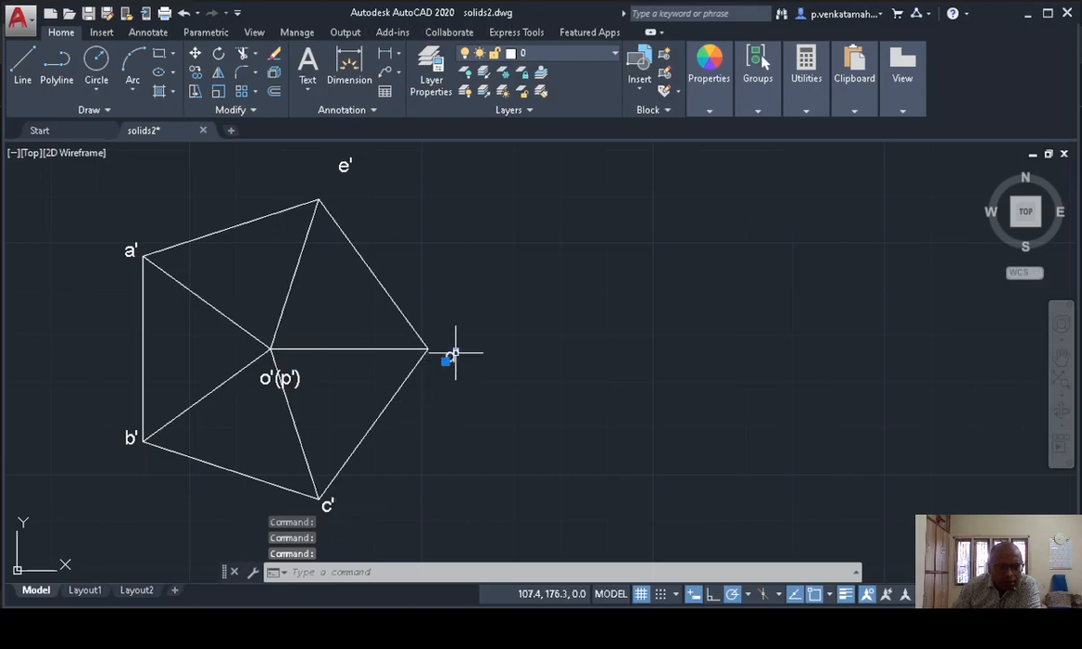
pyautogui.moveTo(449, 354); pyautogui.dragTo(439, 350)
pyautogui.click(344, 166)
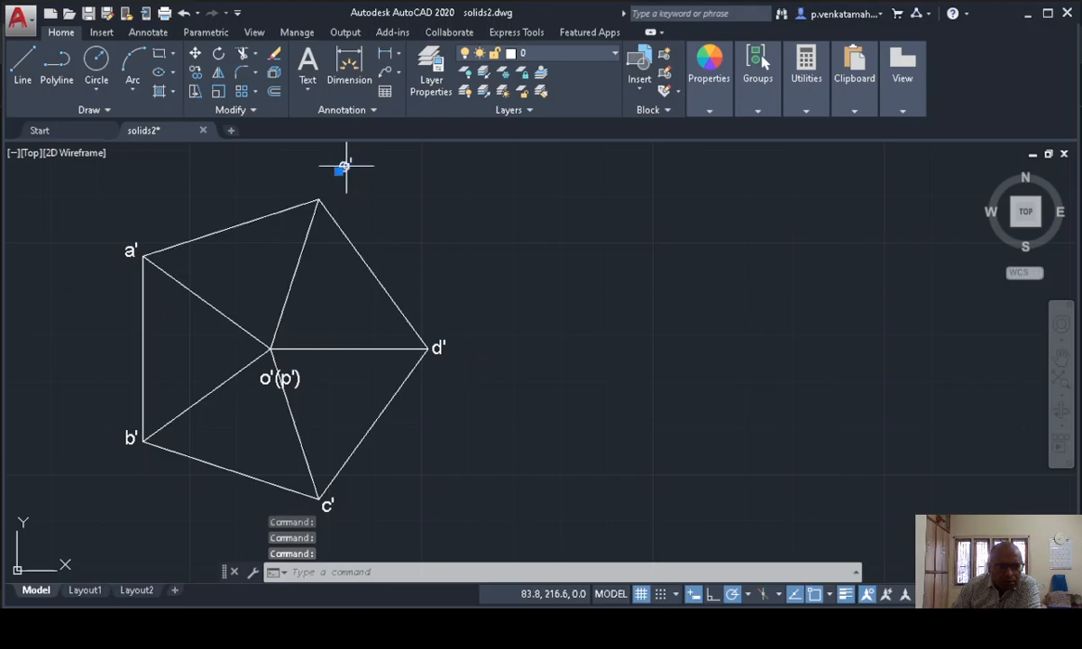
pyautogui.moveTo(342, 169); pyautogui.dragTo(325, 192)
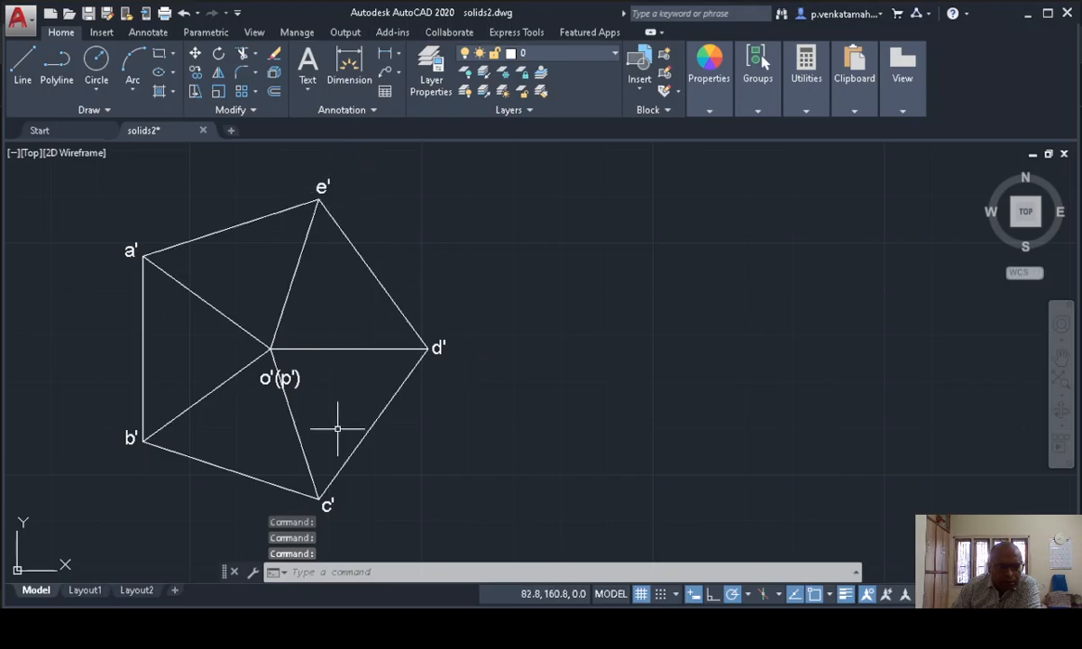
pyautogui.click(266, 378)
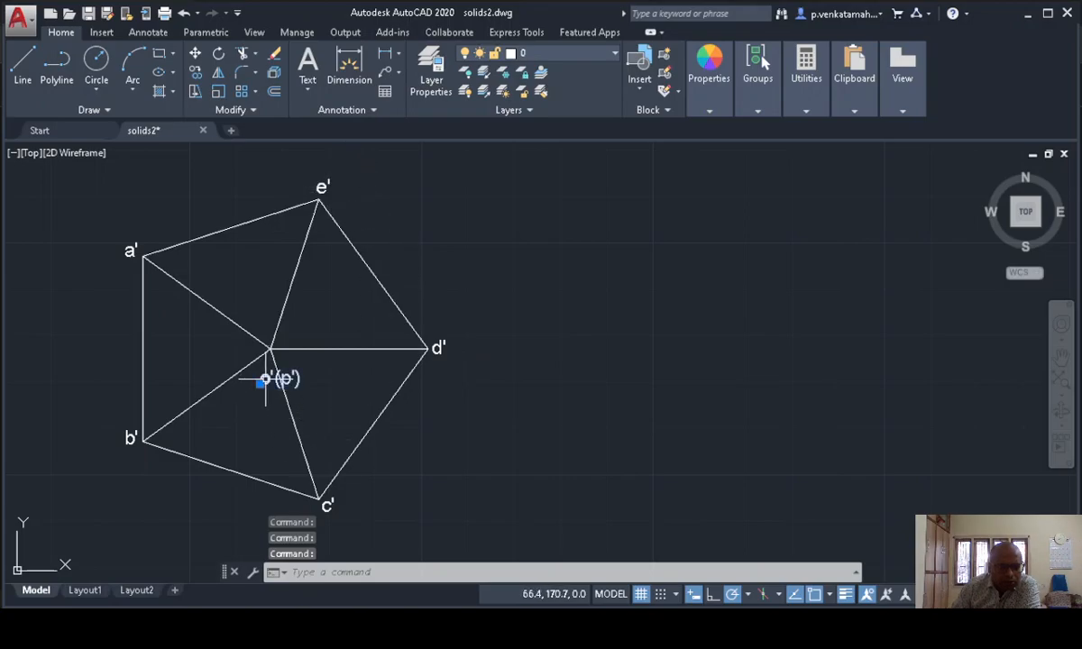
pyautogui.moveTo(277, 379)
pyautogui.mouseDown()
pyautogui.moveTo(264, 373)
pyautogui.moveTo(275, 378)
pyautogui.mouseUp()
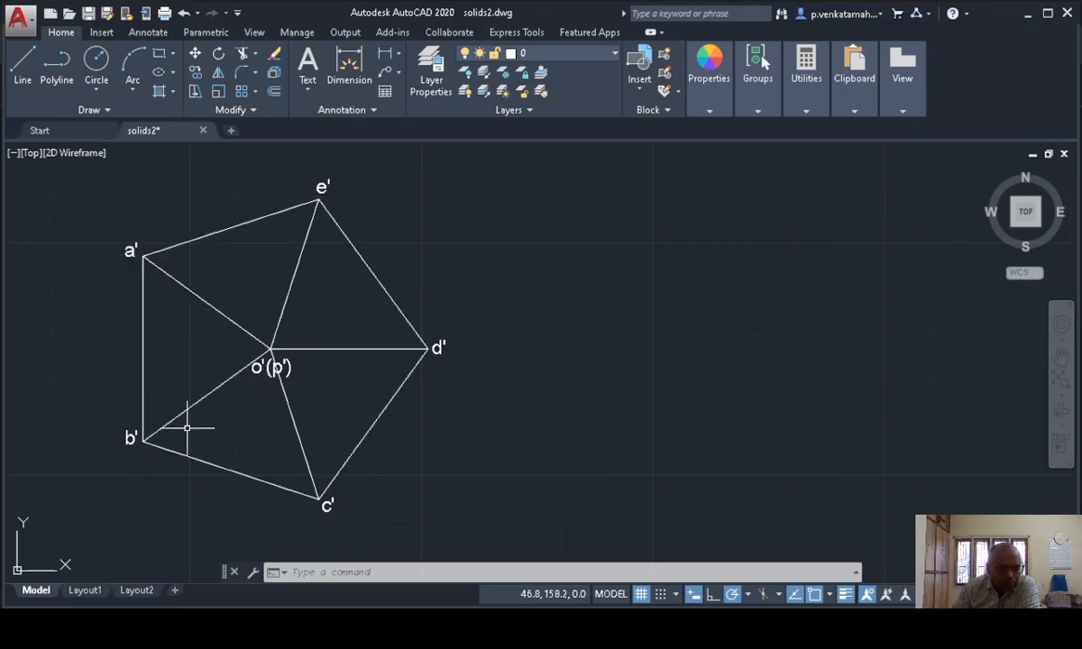
# - Set the current object colour to Yellow
pyautogui.scroll(-2, 226, 417)
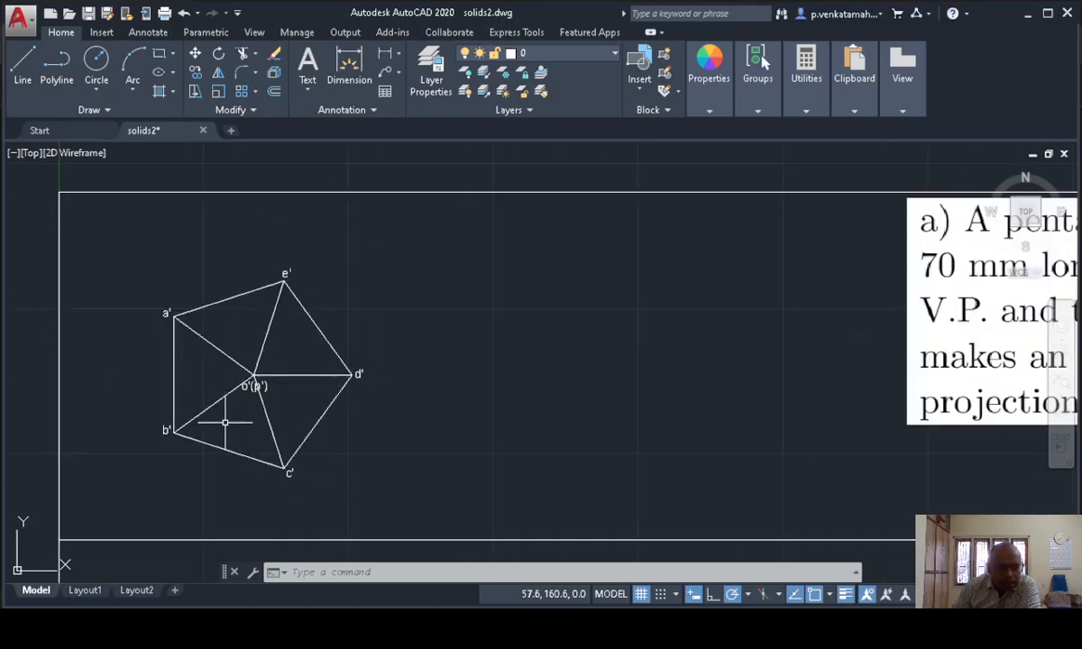
pyautogui.moveTo(234, 425); pyautogui.dragTo(241, 375, button='middle')
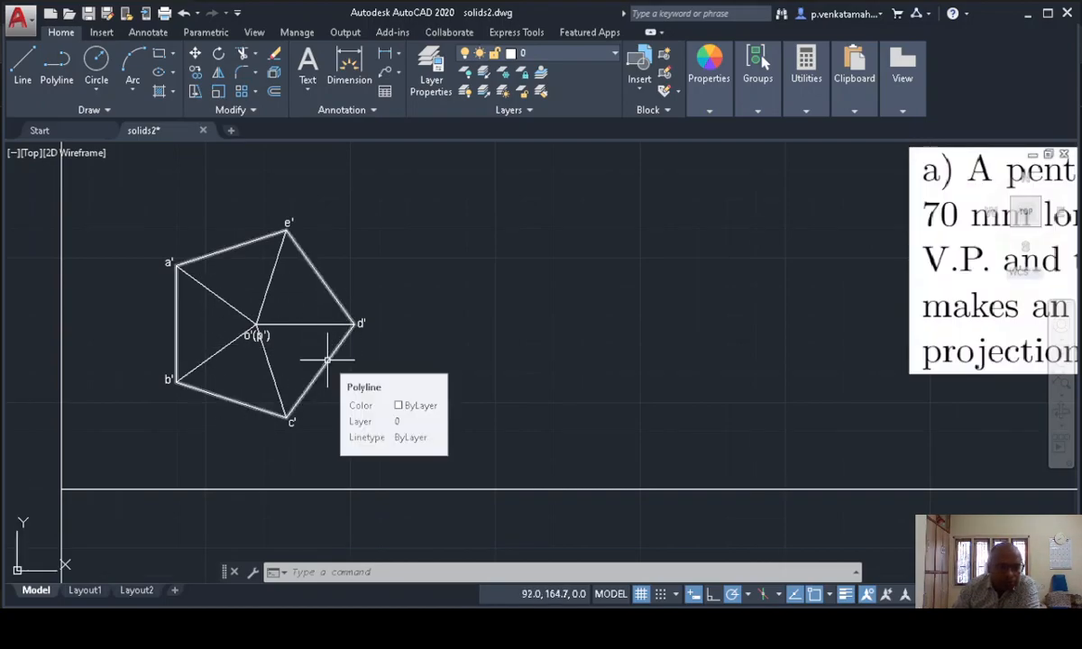
pyautogui.moveTo(230, 332); pyautogui.dragTo(209, 290, button='middle')
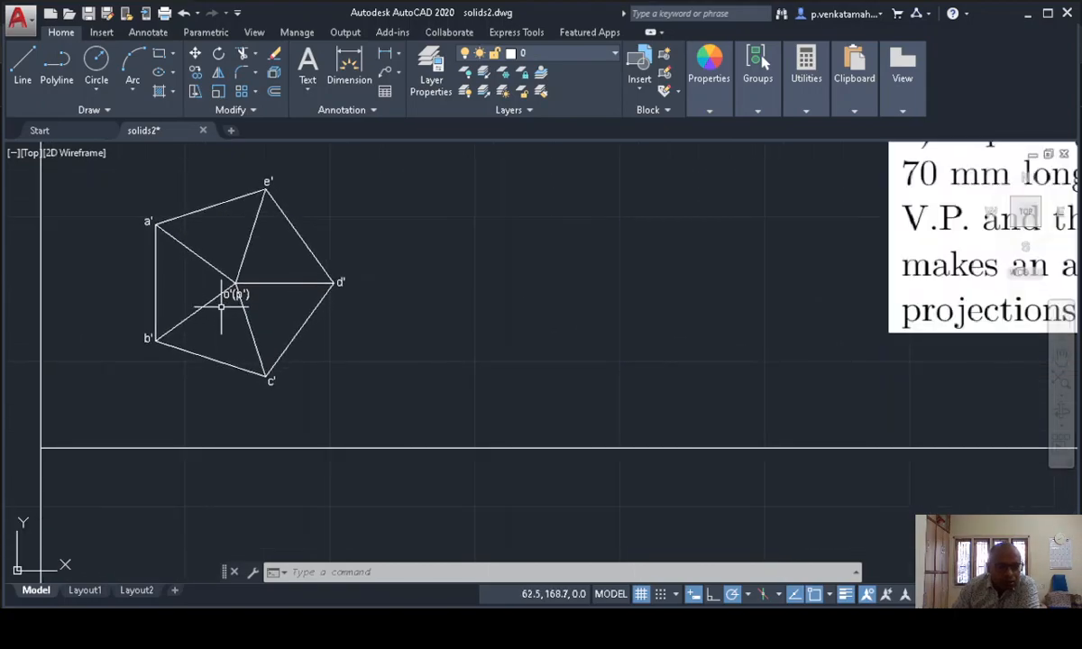
pyautogui.scroll(-2, 287, 327)
pyautogui.moveTo(288, 323); pyautogui.dragTo(262, 266, button='middle')
pyautogui.click(712, 112)
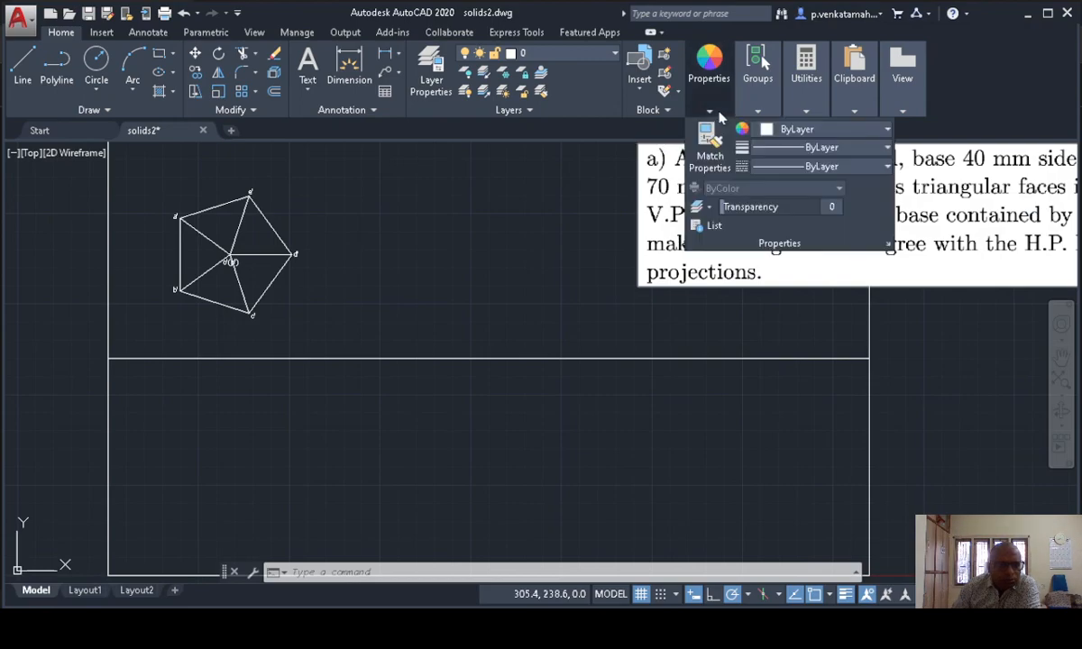
pyautogui.click(805, 130)
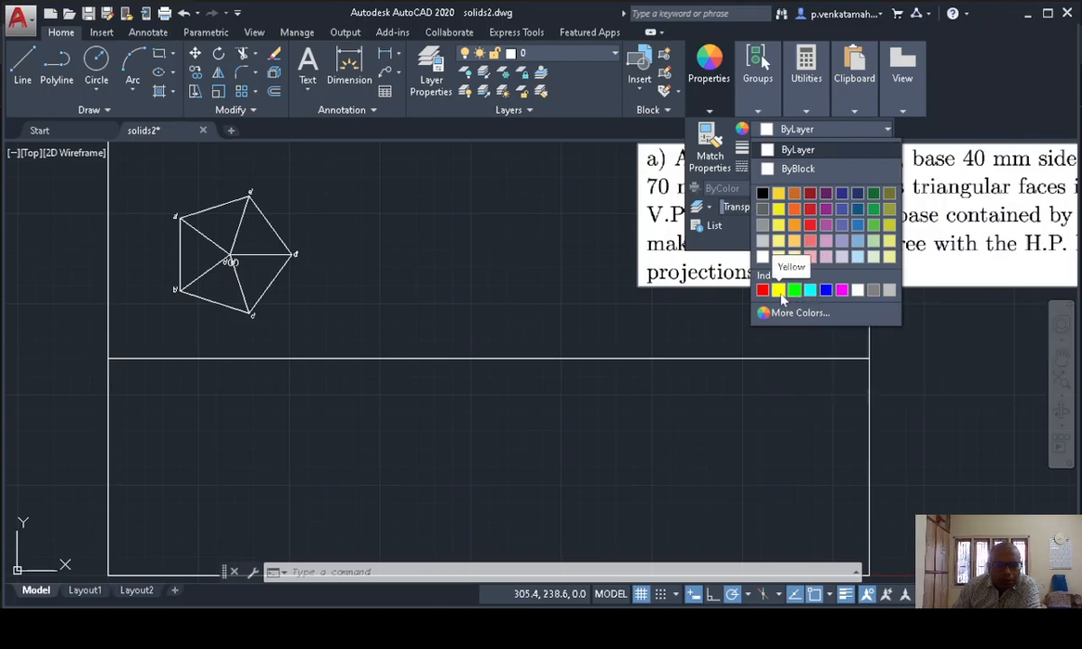
pyautogui.click(778, 289)
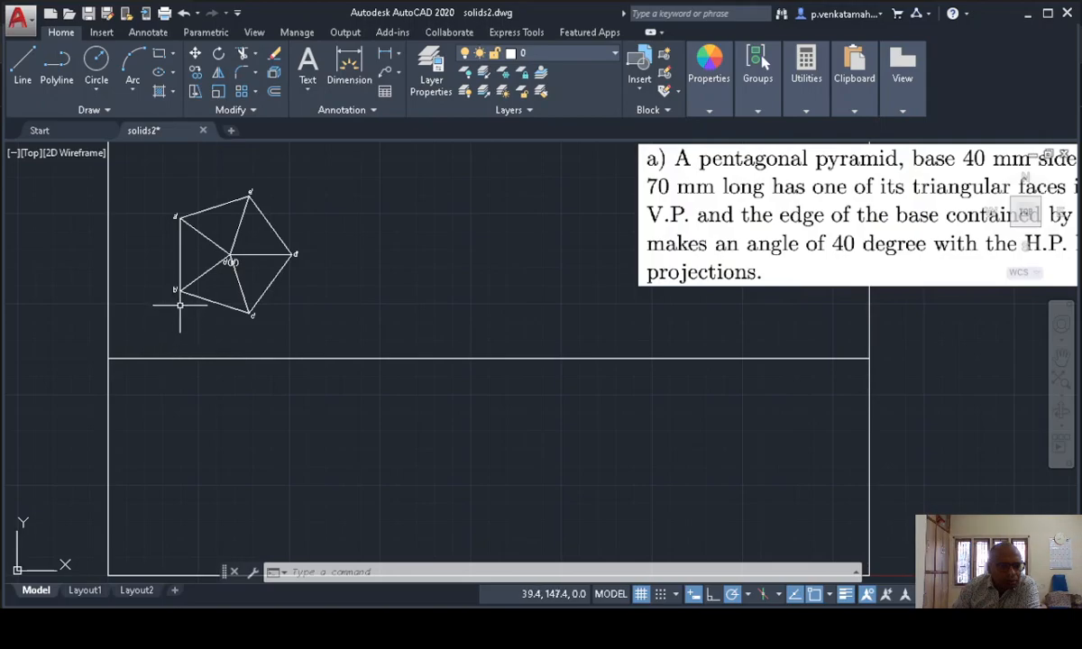
# - Draw a vertical projector from corner b' down to the horizontal reference line, and reduce the ribbon to panel titles
pyautogui.click(25, 61)
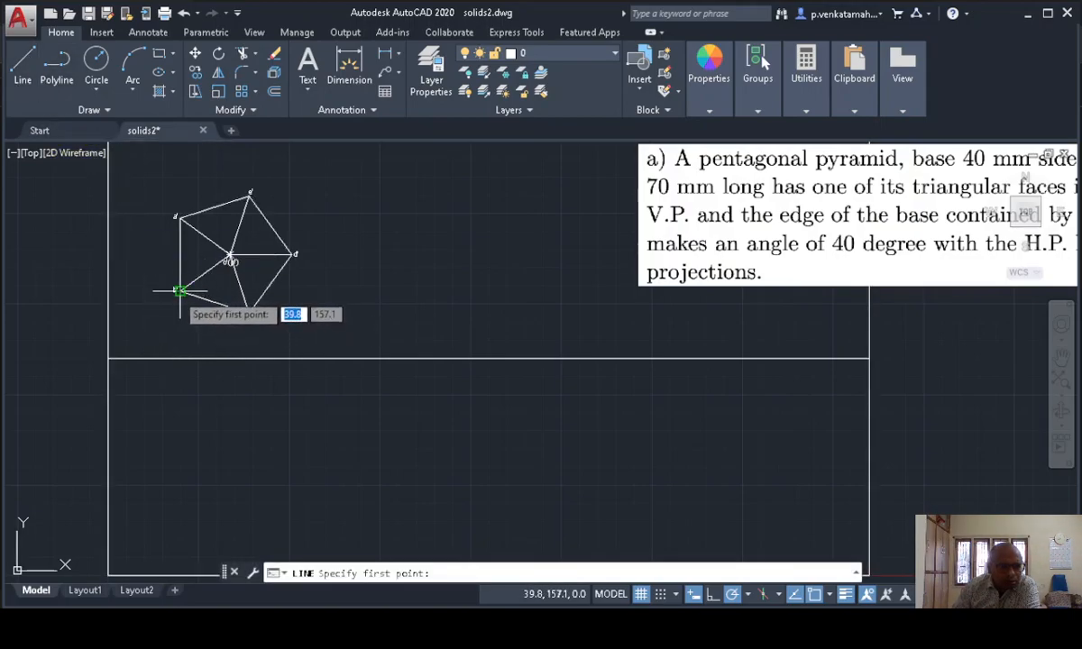
pyautogui.click(179, 290)
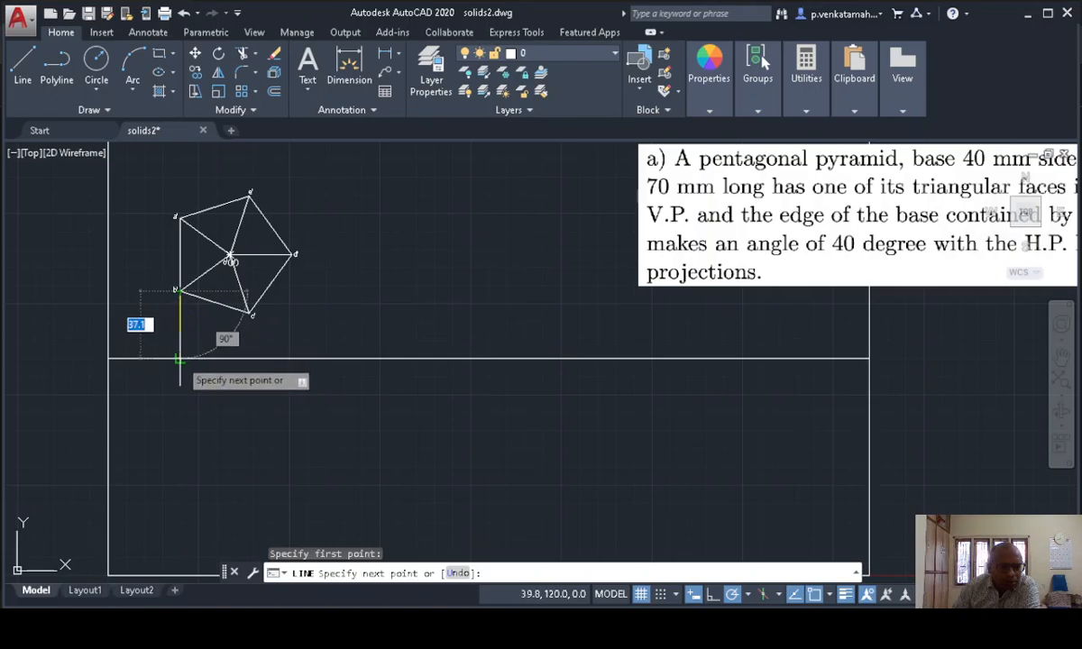
pyautogui.click(179, 360)
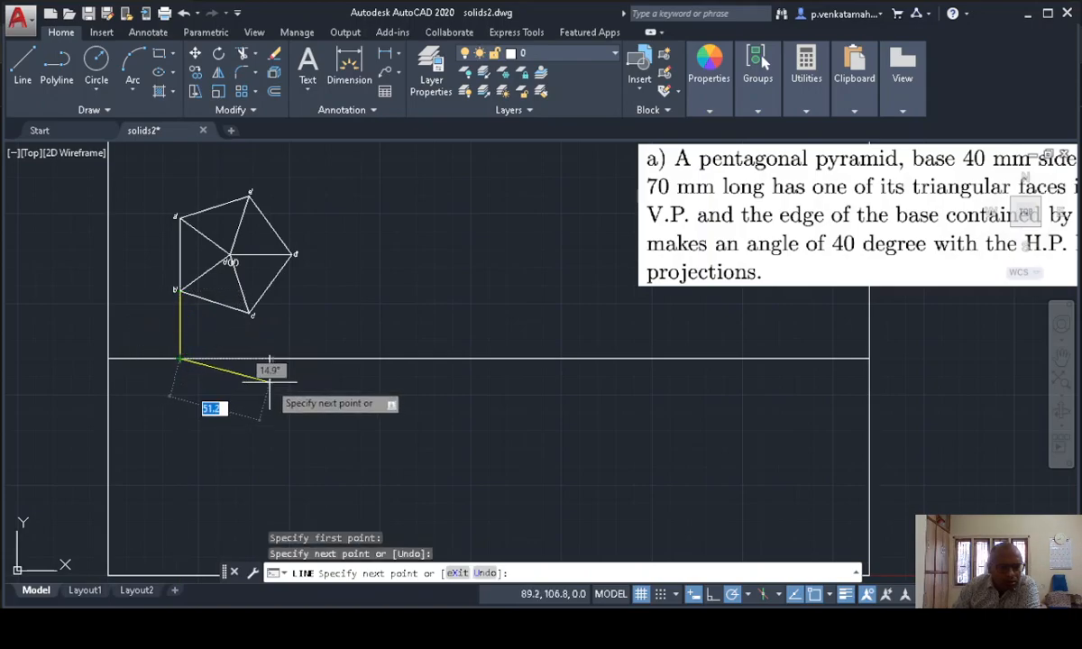
pyautogui.press('Return')
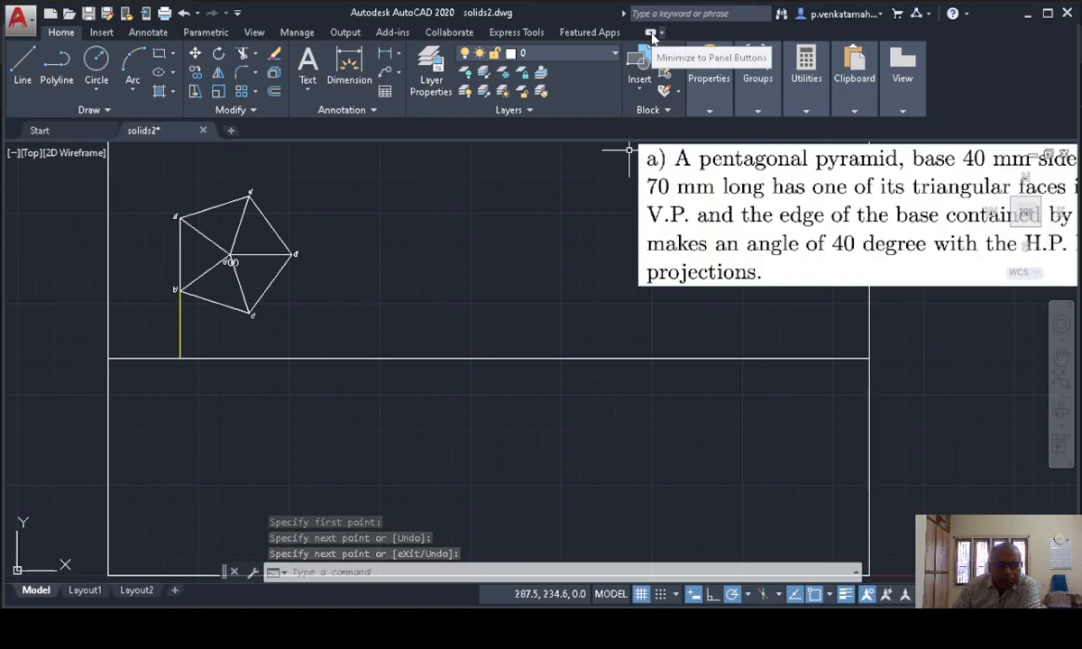
pyautogui.click(651, 33)
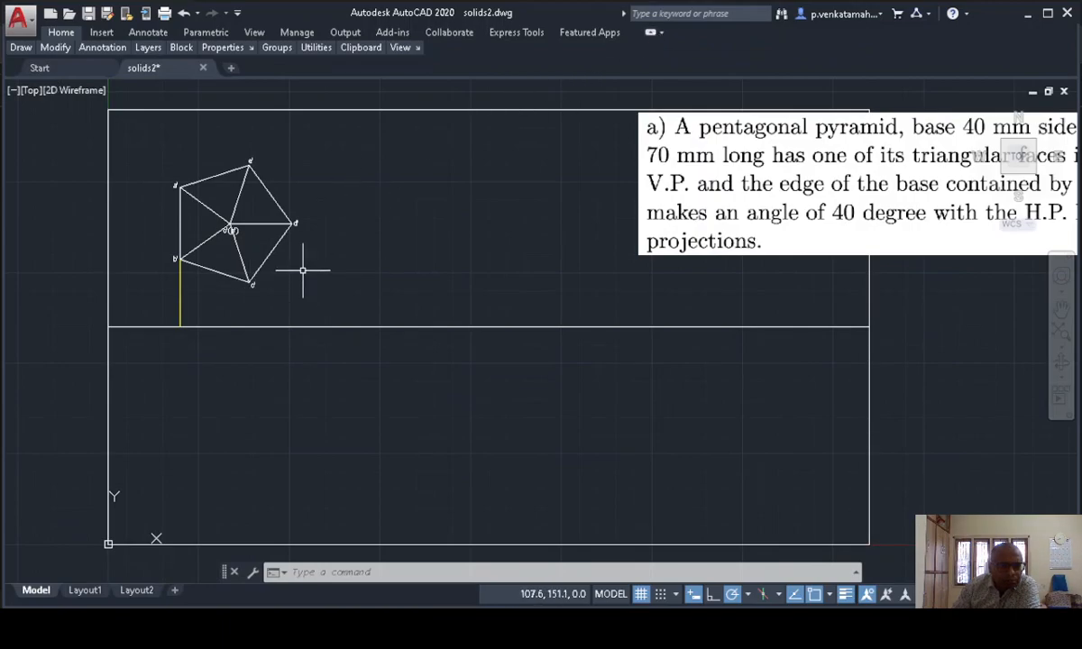
# - Draw a vertical projector from corner e' through c' down to the horizontal reference line
pyautogui.scroll(2, 302, 270)
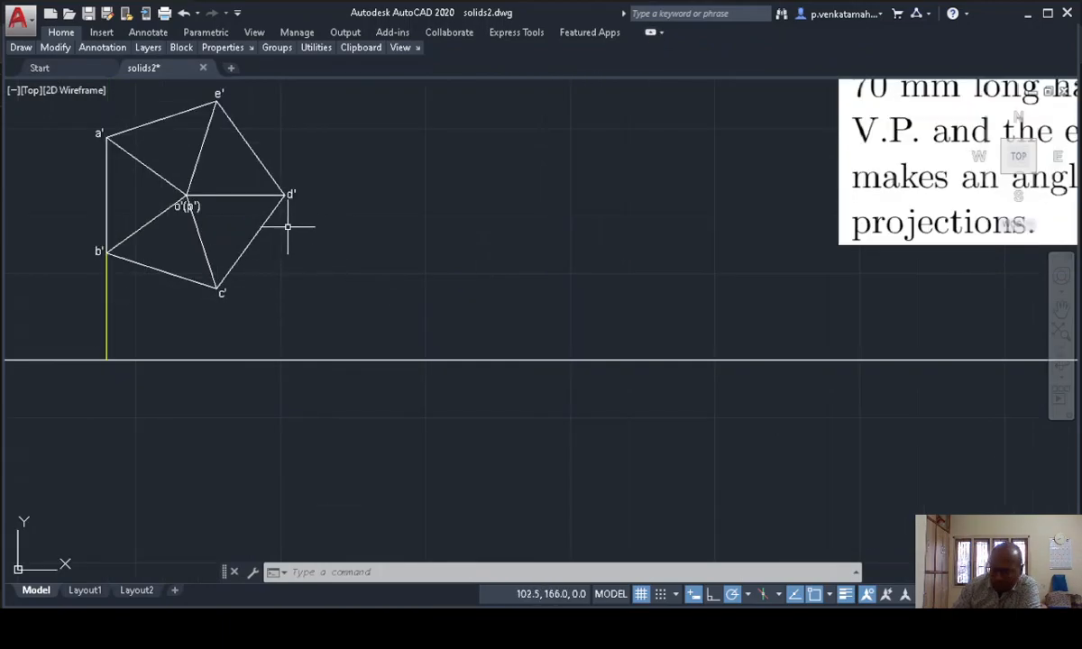
pyautogui.write('l')
pyautogui.press('Return')
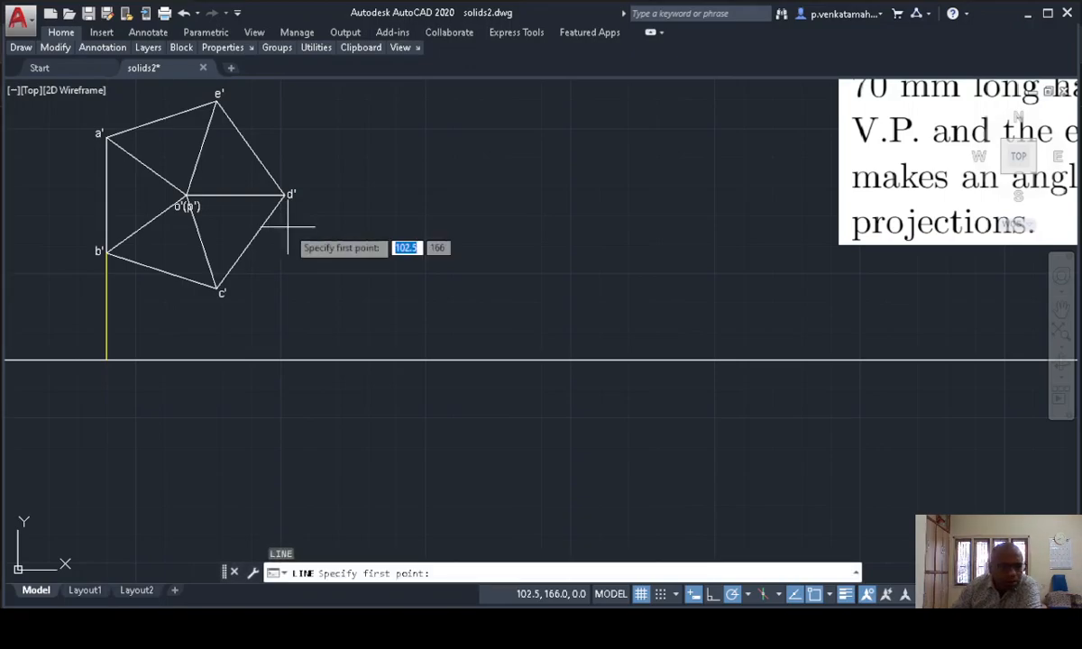
pyautogui.click(215, 102)
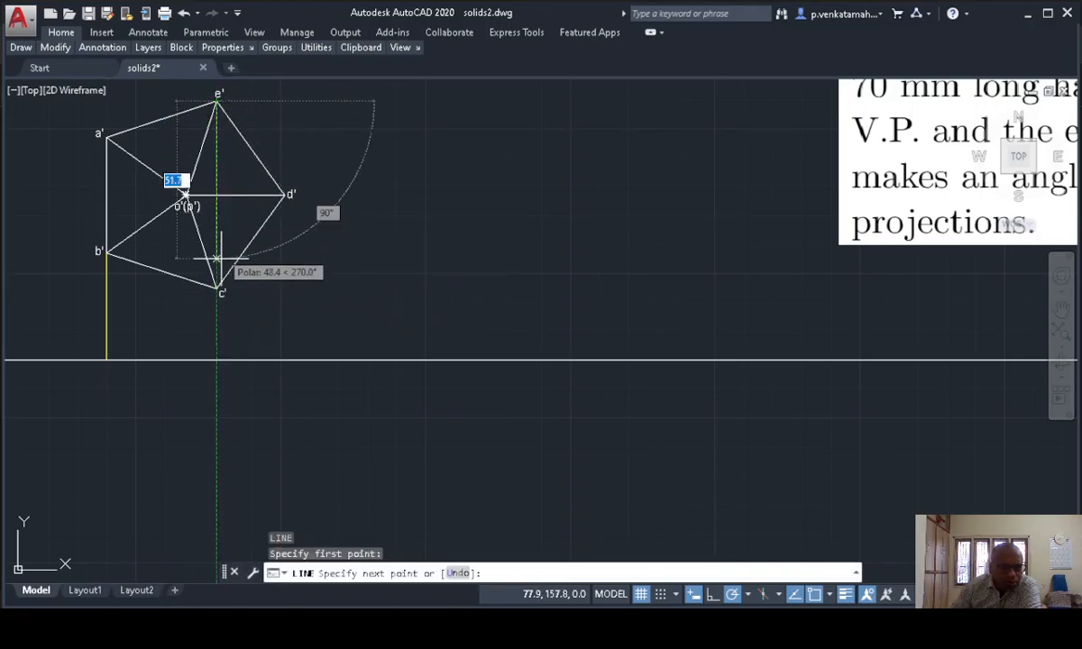
pyautogui.click(215, 360)
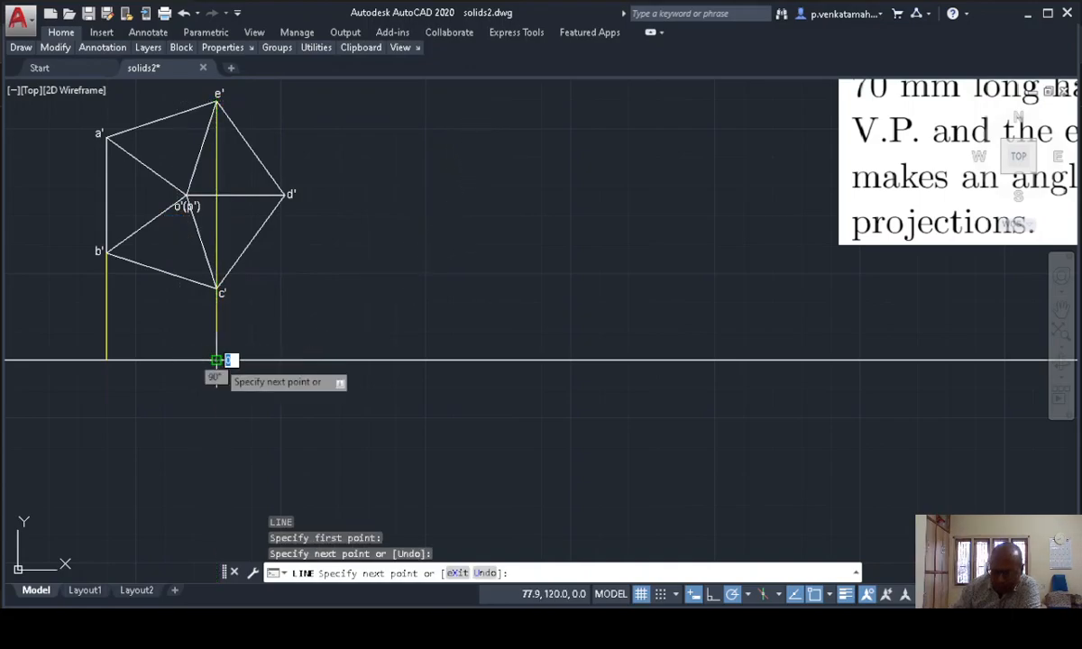
pyautogui.press('Return')
# - Draw vertical projectors from corner d' and from the centre o'(p') down to the horizontal reference line
pyautogui.press('Return')
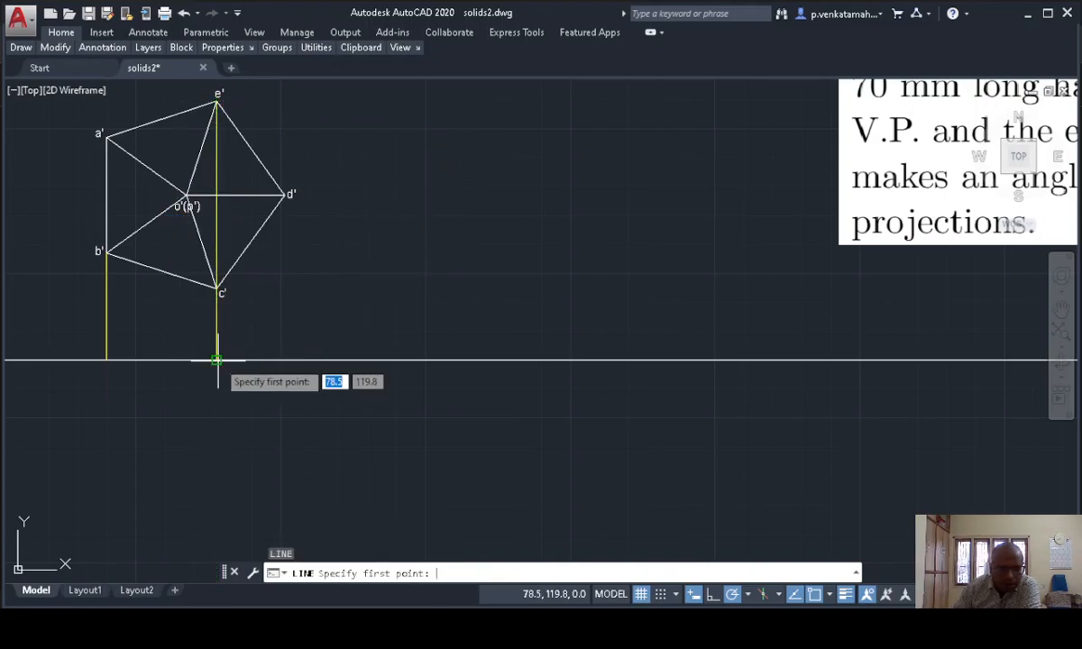
pyautogui.click(285, 194)
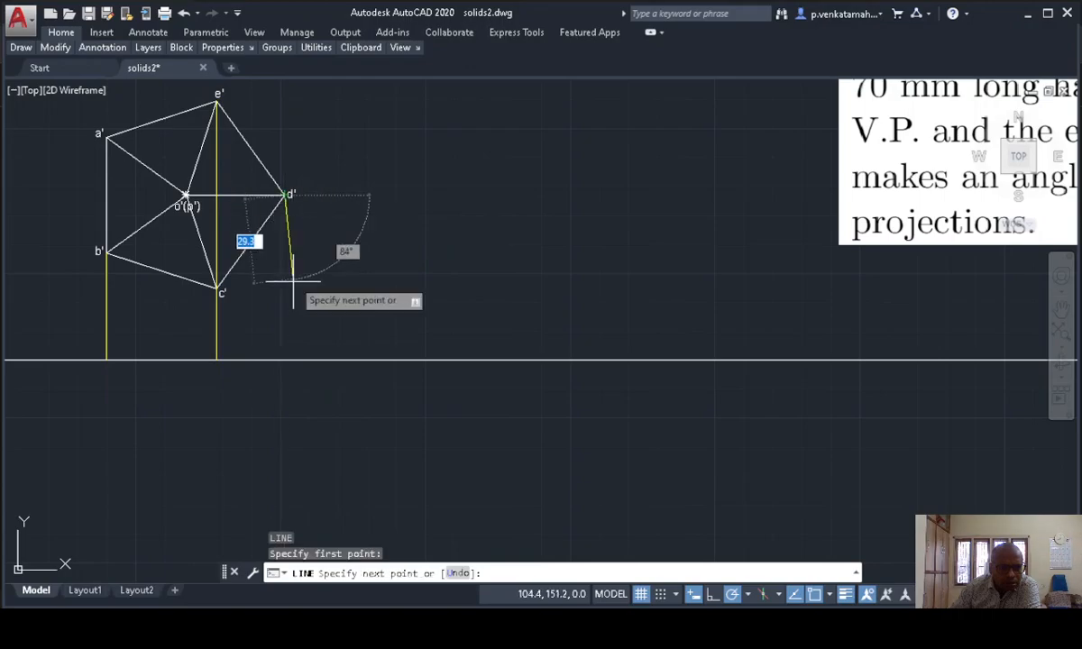
pyautogui.click(285, 360)
pyautogui.press('Return')
pyautogui.press('Return')
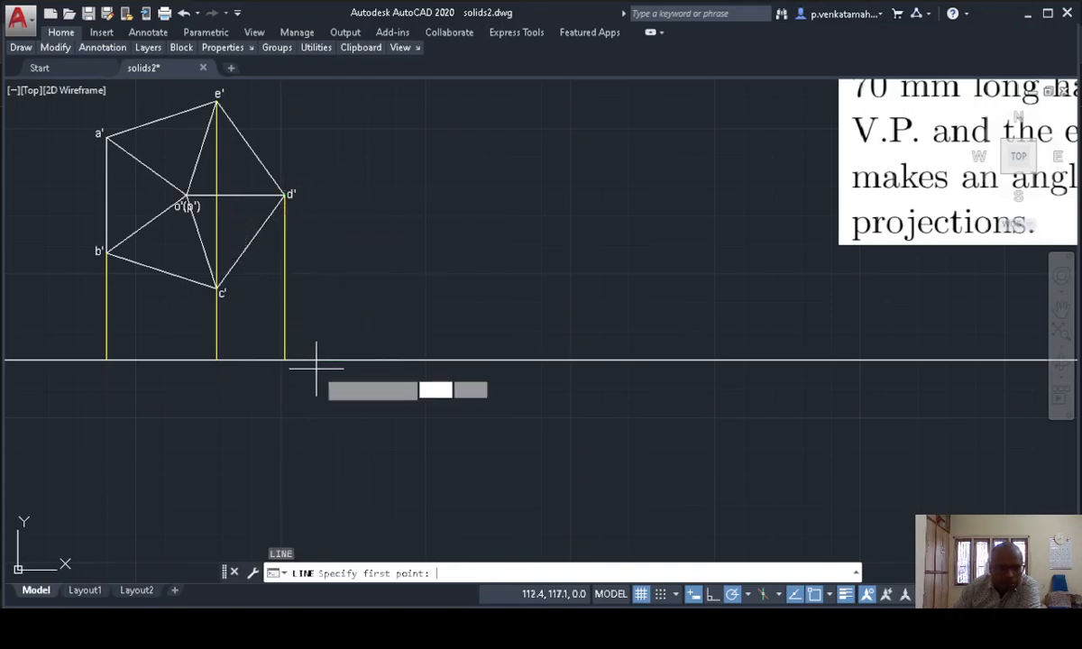
pyautogui.click(185, 195)
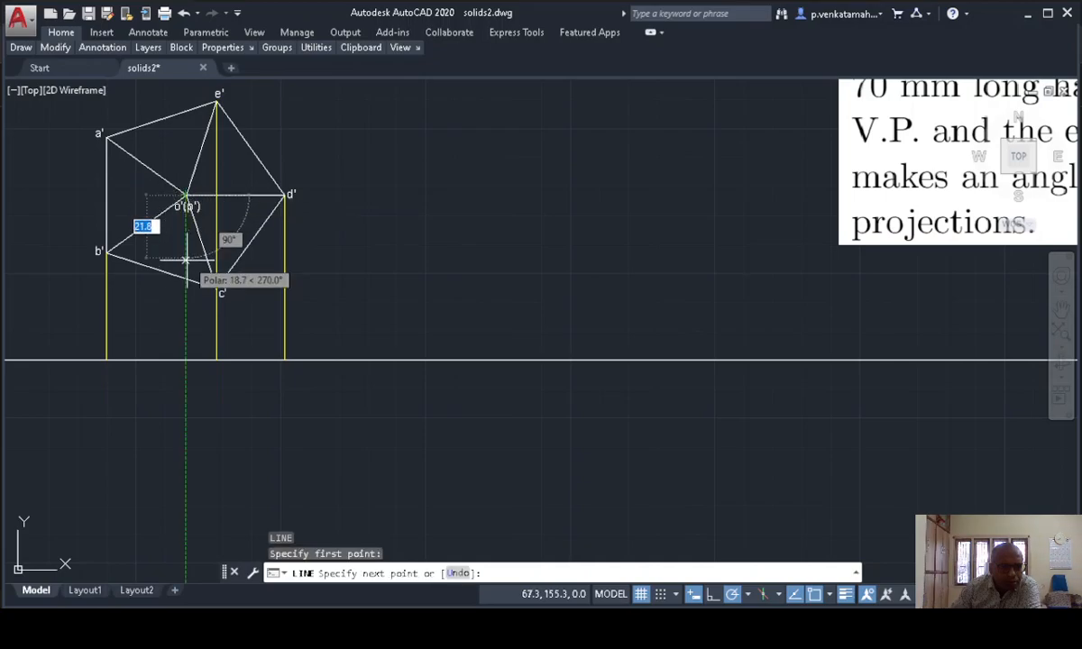
pyautogui.click(185, 361)
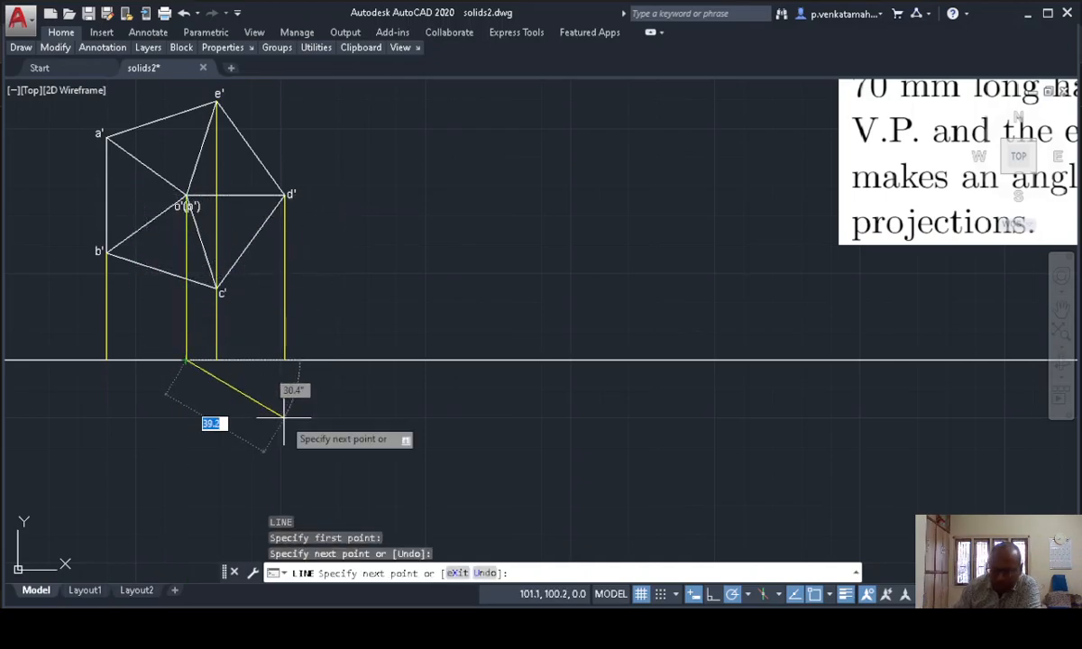
pyautogui.press('Return')
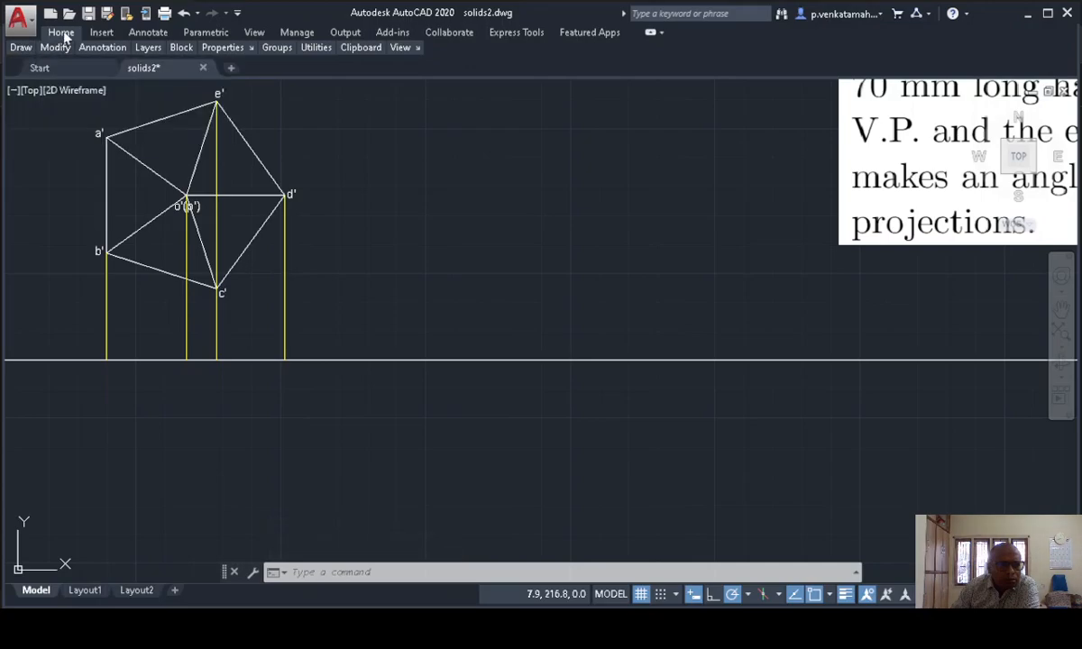
# - Minimize the ribbon so that only its tab names stay on display
pyautogui.click(99, 33)
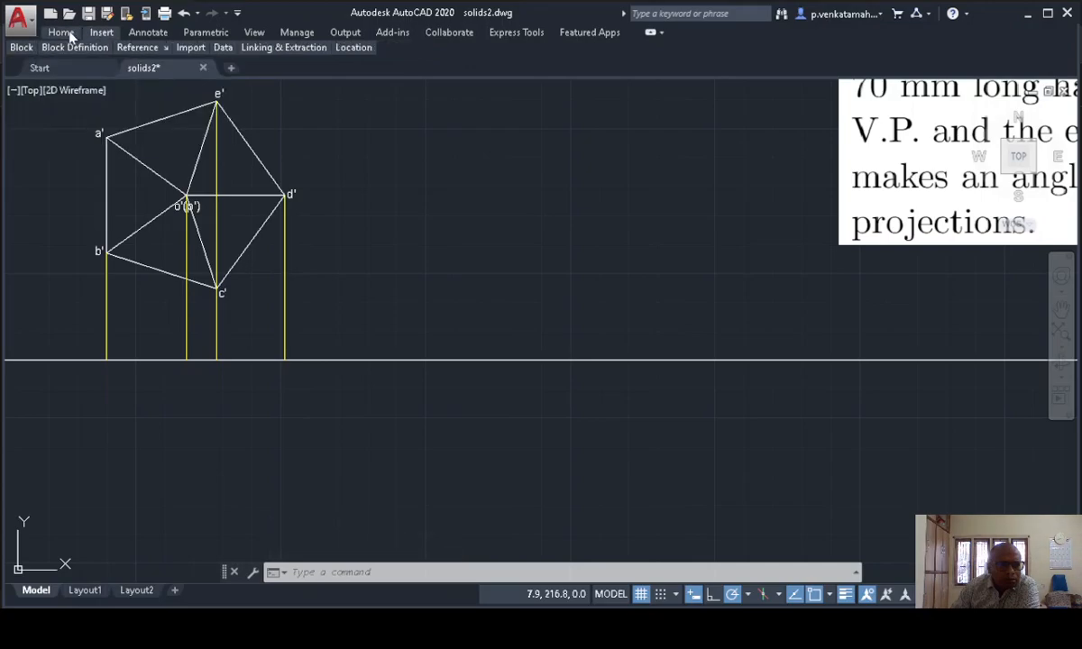
pyautogui.click(62, 33)
pyautogui.moveTo(23, 52)
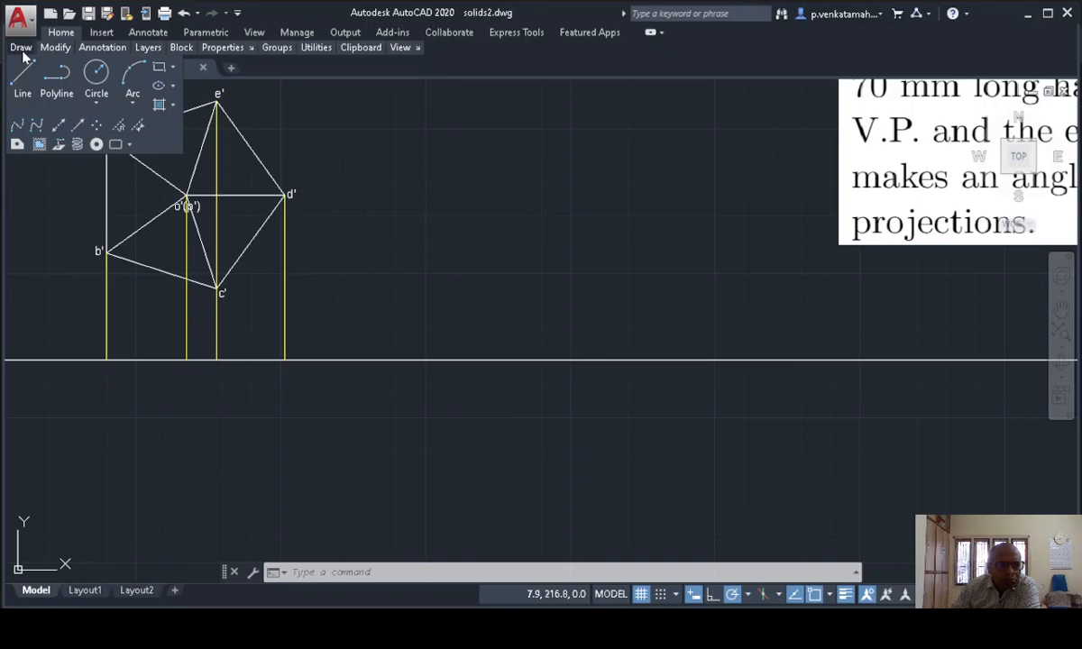
pyautogui.click(659, 34)
pyautogui.click(659, 34)
pyautogui.click(659, 33)
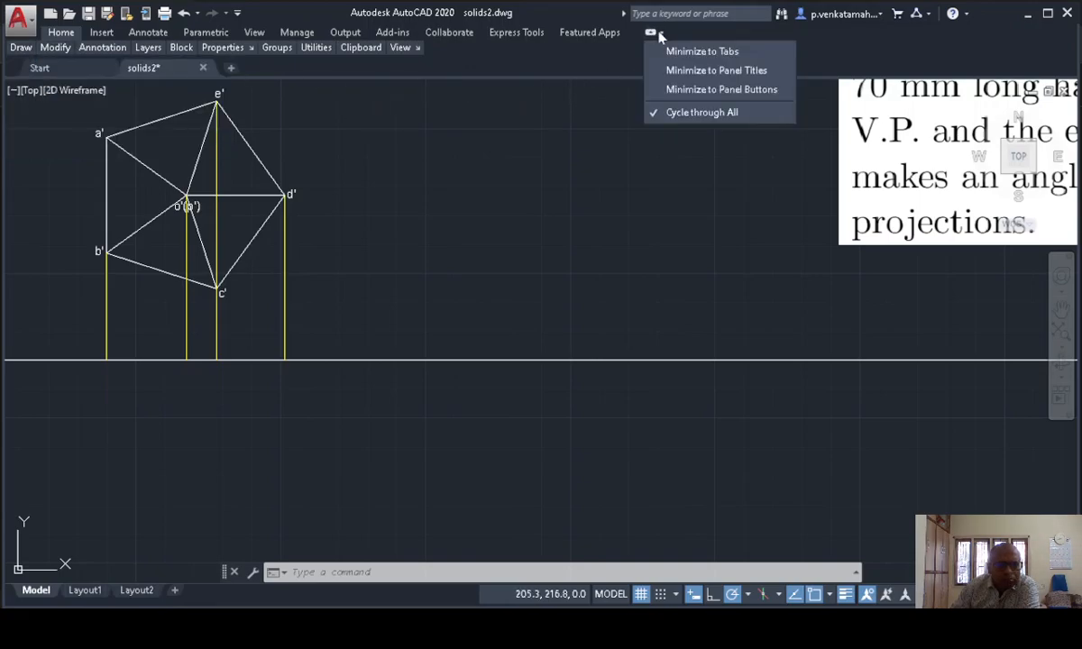
pyautogui.click(652, 33)
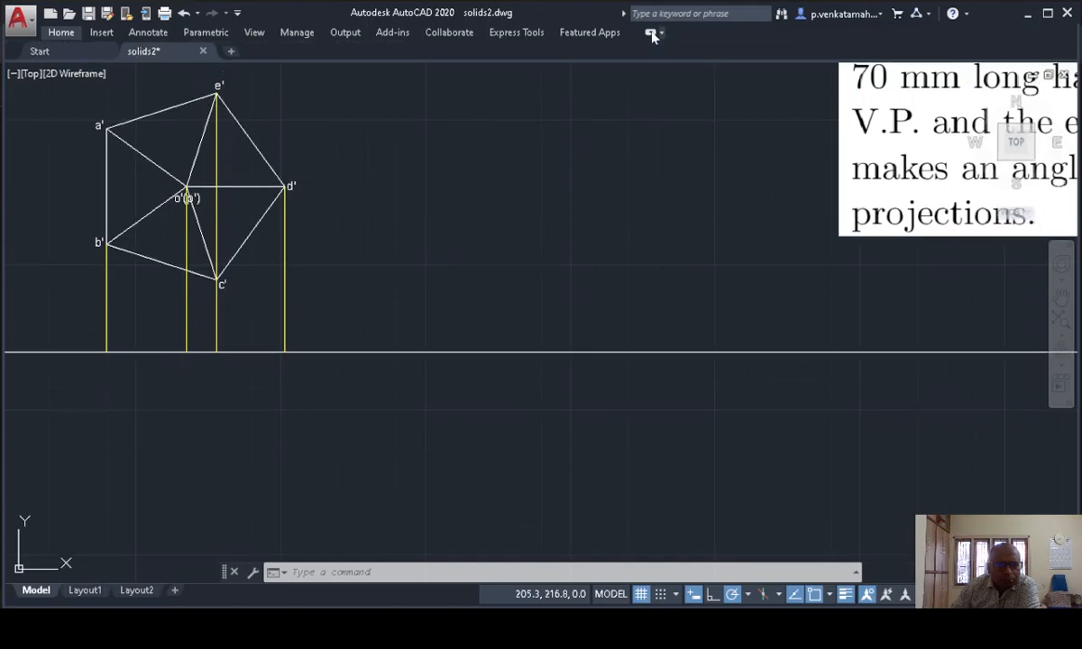
# - Set the current object colour and lineweight to ByLayer and the current linetype to CENTER
pyautogui.click(70, 34)
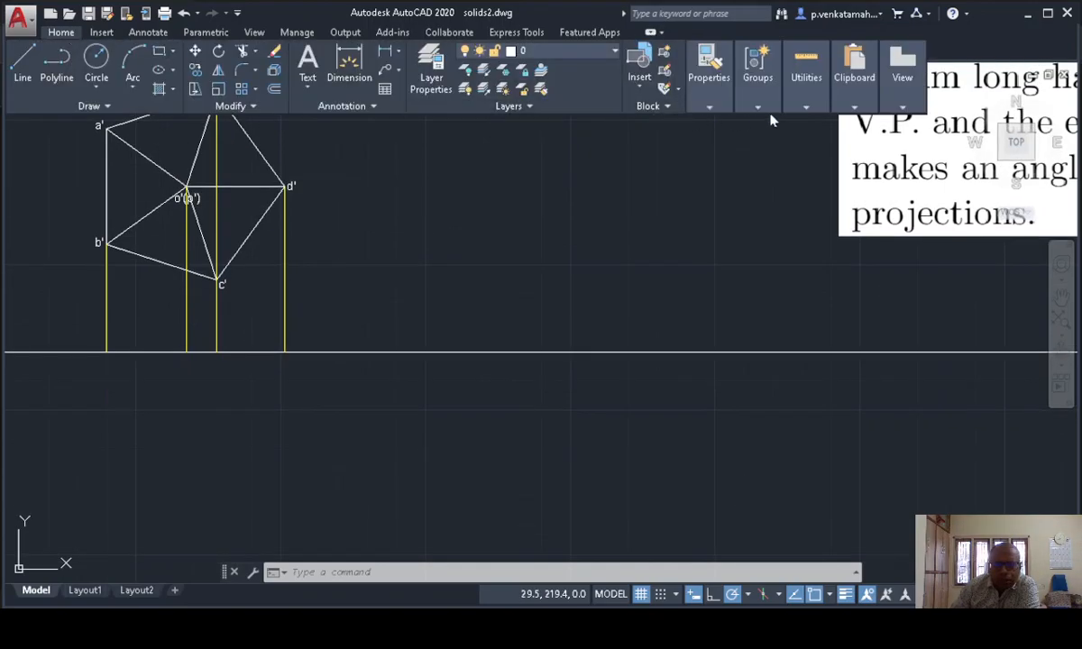
pyautogui.click(704, 101)
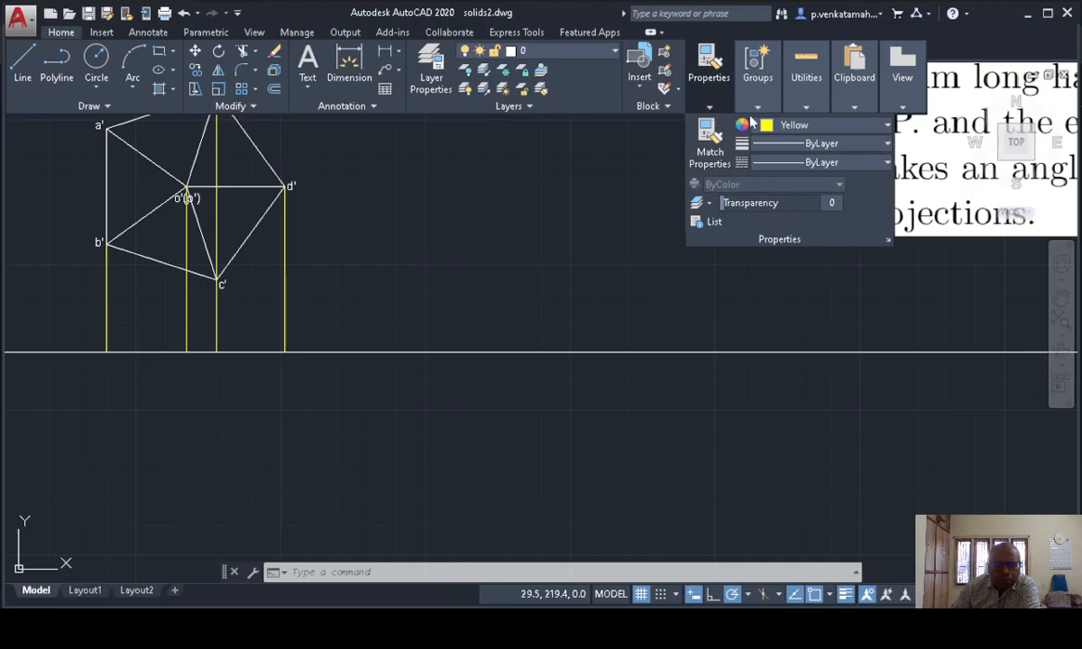
pyautogui.click(809, 124)
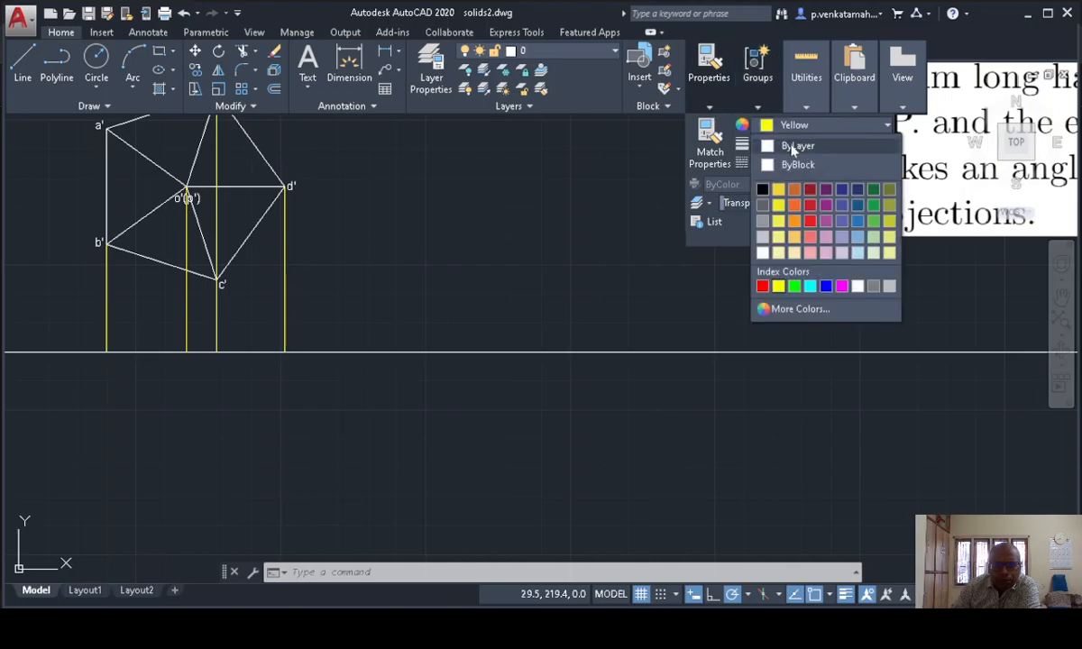
pyautogui.click(793, 146)
pyautogui.click(810, 145)
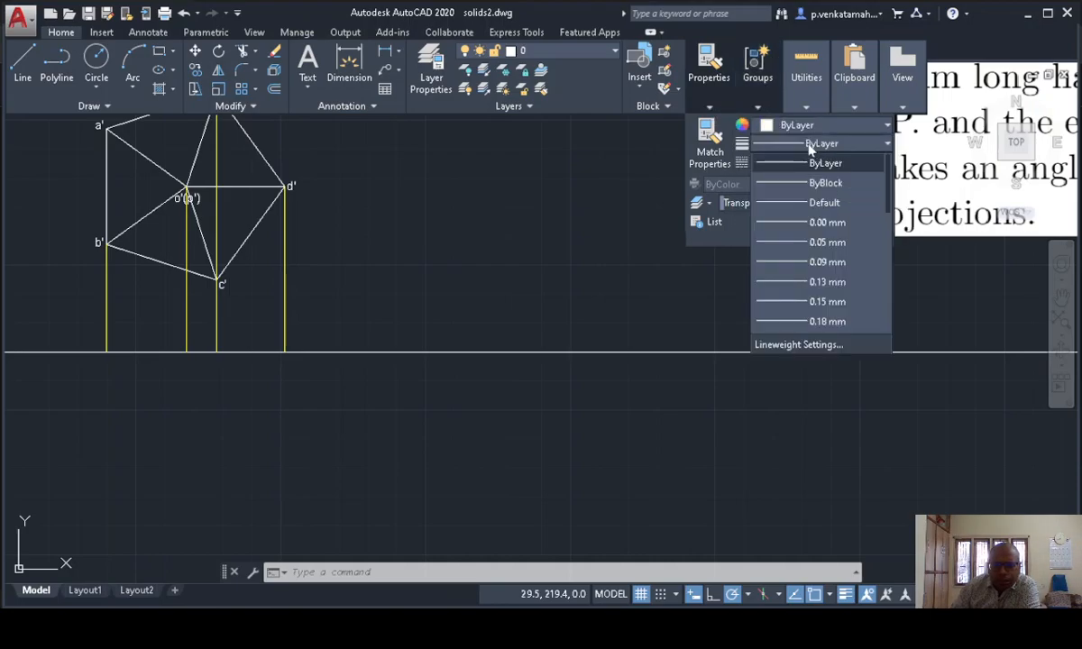
pyautogui.click(816, 163)
pyautogui.click(820, 162)
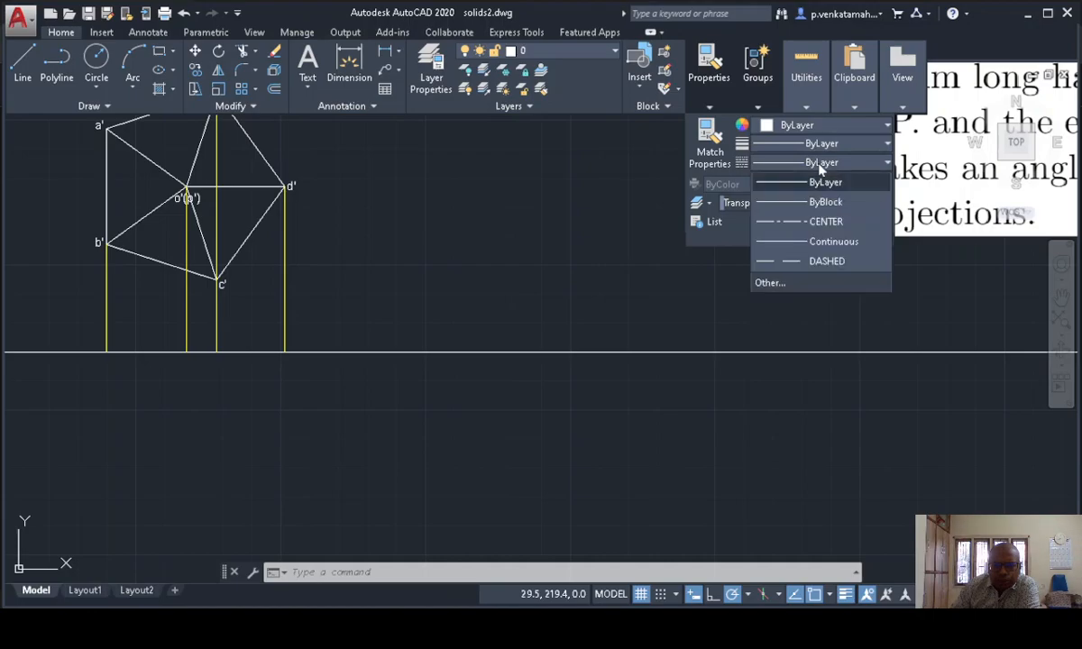
pyautogui.click(822, 223)
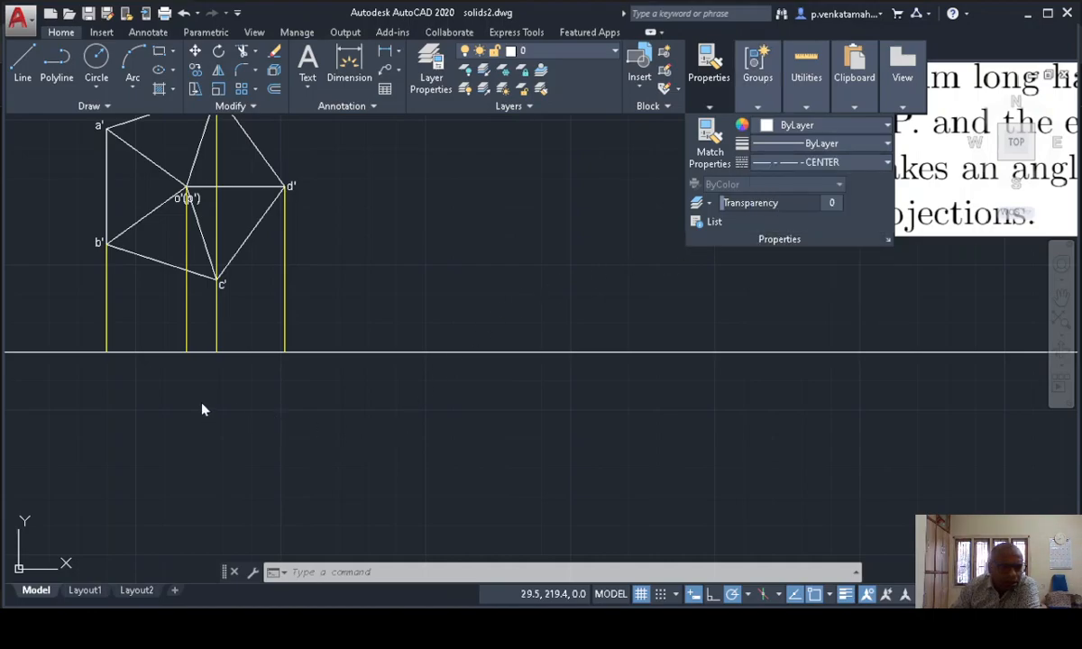
# - Draw a 70 mm vertical axis line downward from the foot of the o'(p') projector on the reference line
pyautogui.click(22, 63)
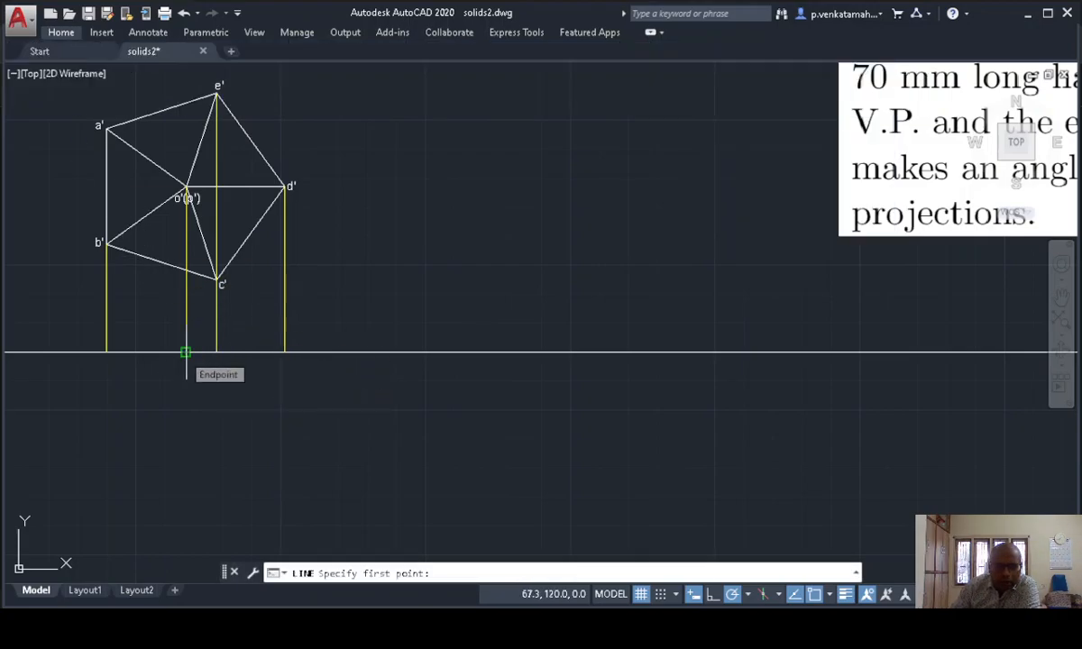
pyautogui.click(184, 351)
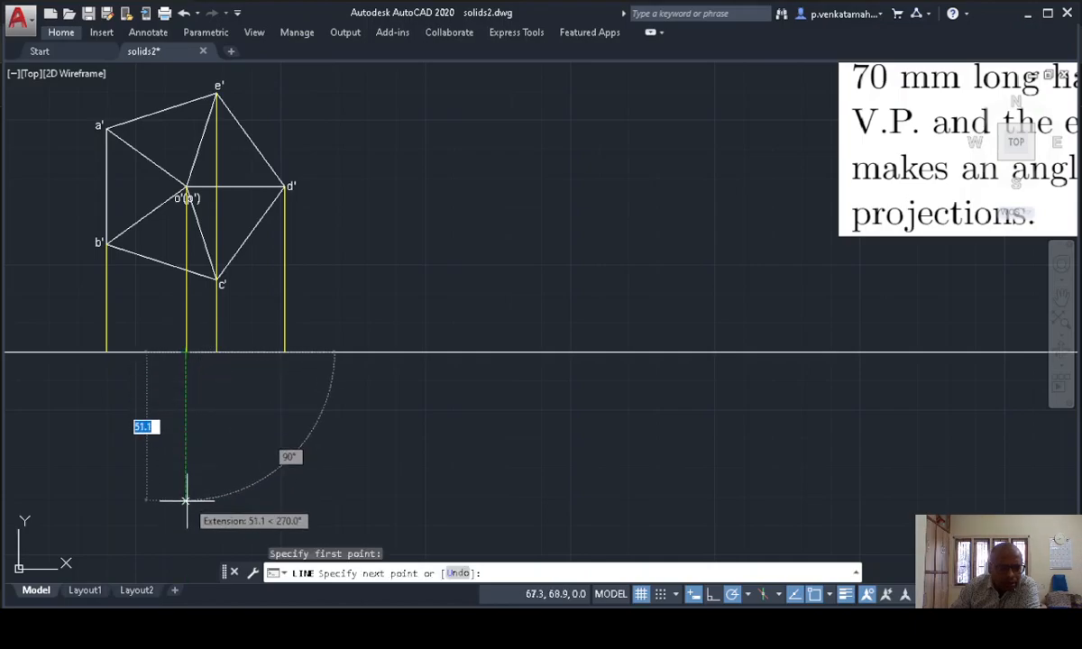
pyautogui.write('70')
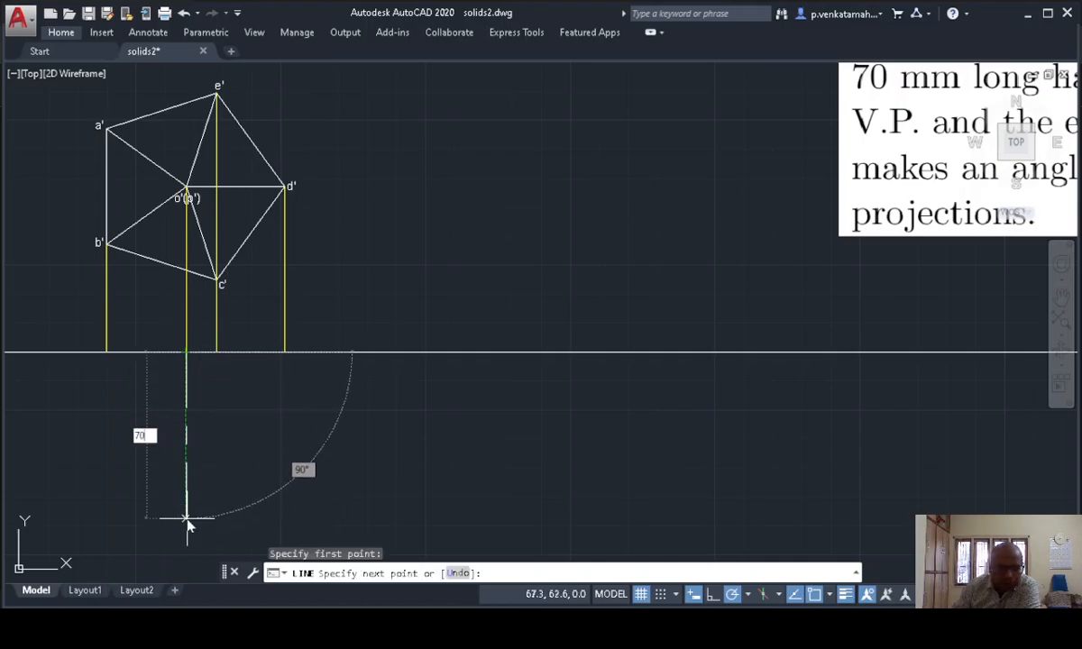
pyautogui.press('Return')
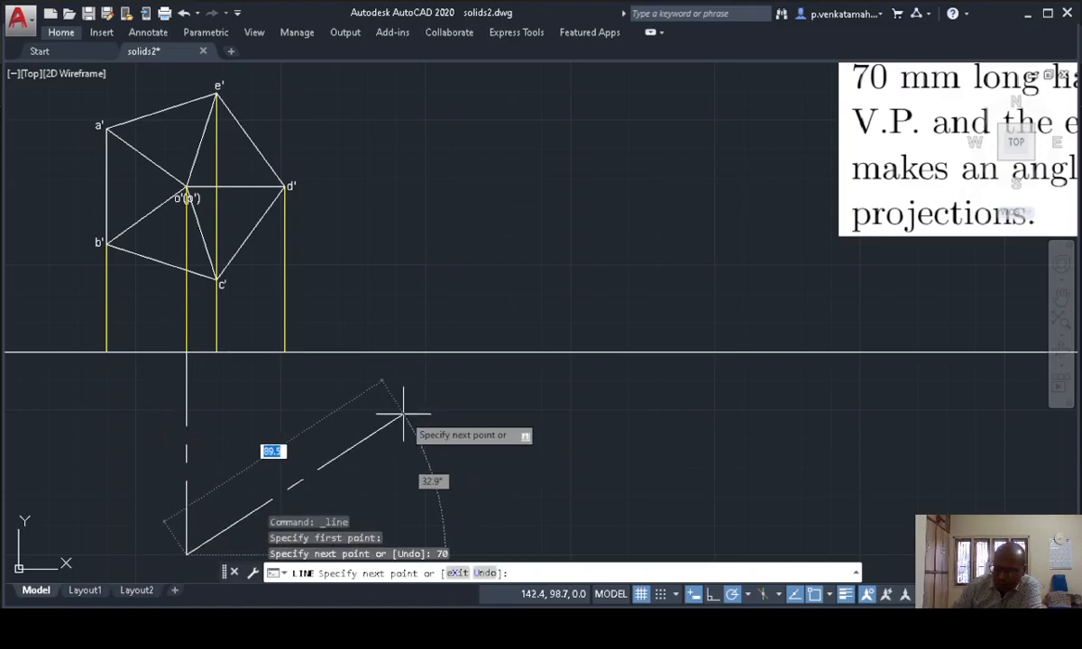
pyautogui.press('Return')
pyautogui.scroll(-2, 403, 414)
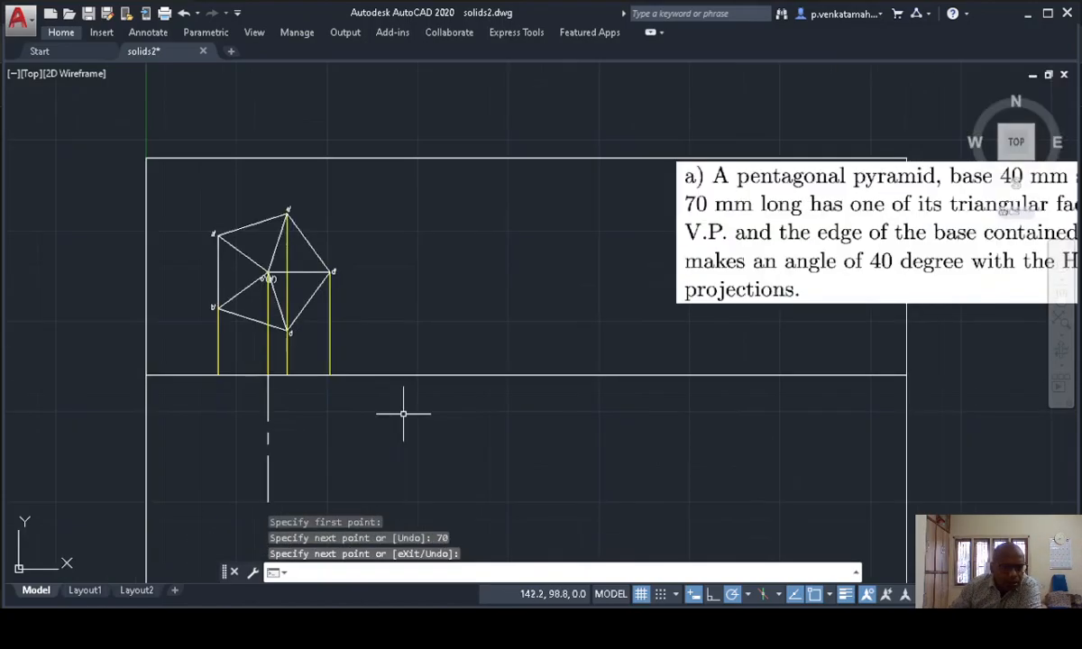
# - Open the properties of the vertical axis line and set its linetype scale to 0.5
pyautogui.moveTo(355, 435); pyautogui.dragTo(300, 404, button='middle')
pyautogui.click(214, 436)
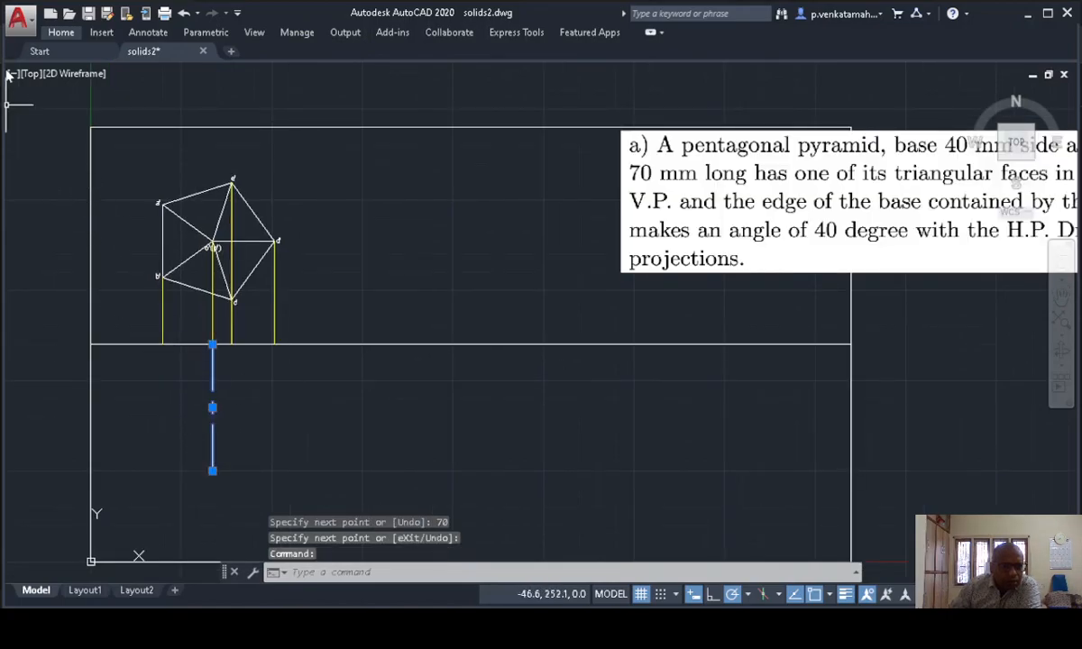
pyautogui.write('MO')
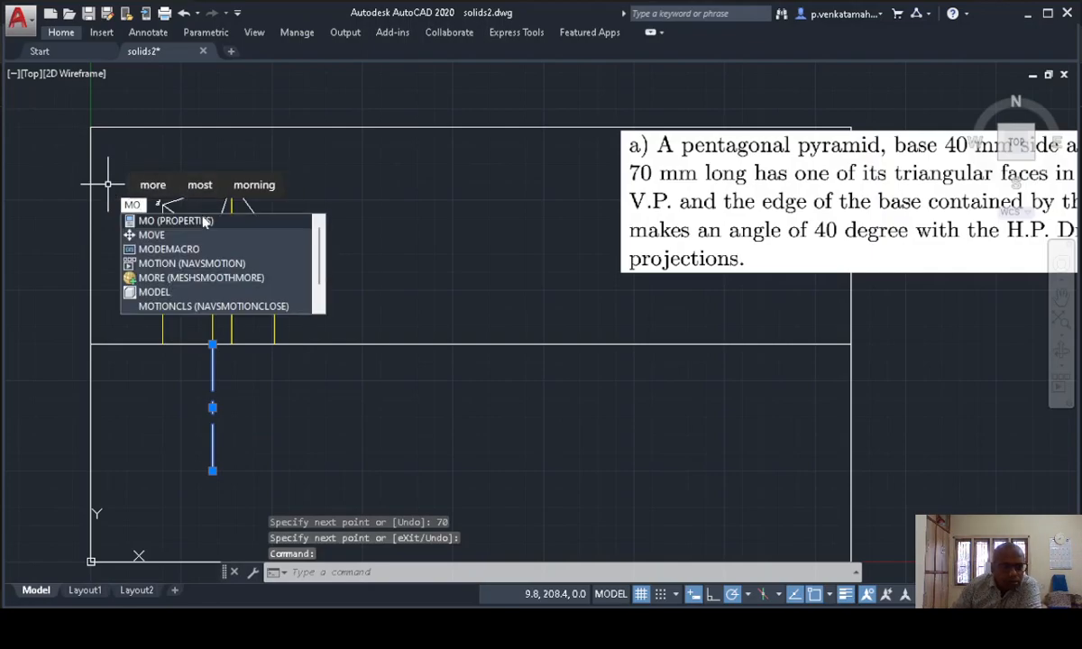
pyautogui.click(206, 221)
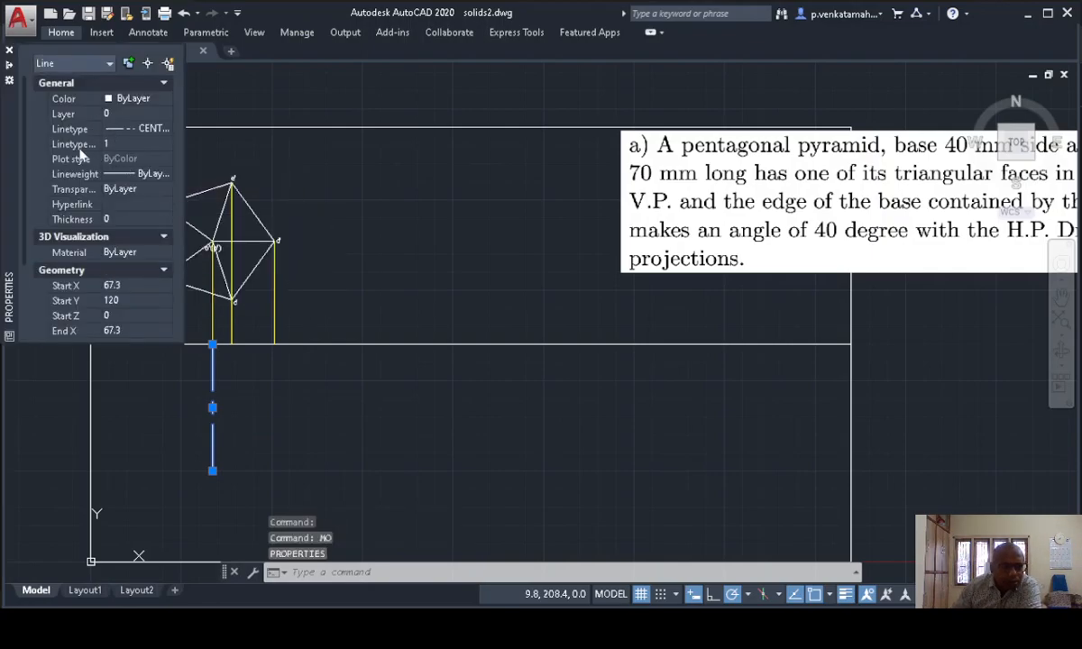
pyautogui.click(114, 144)
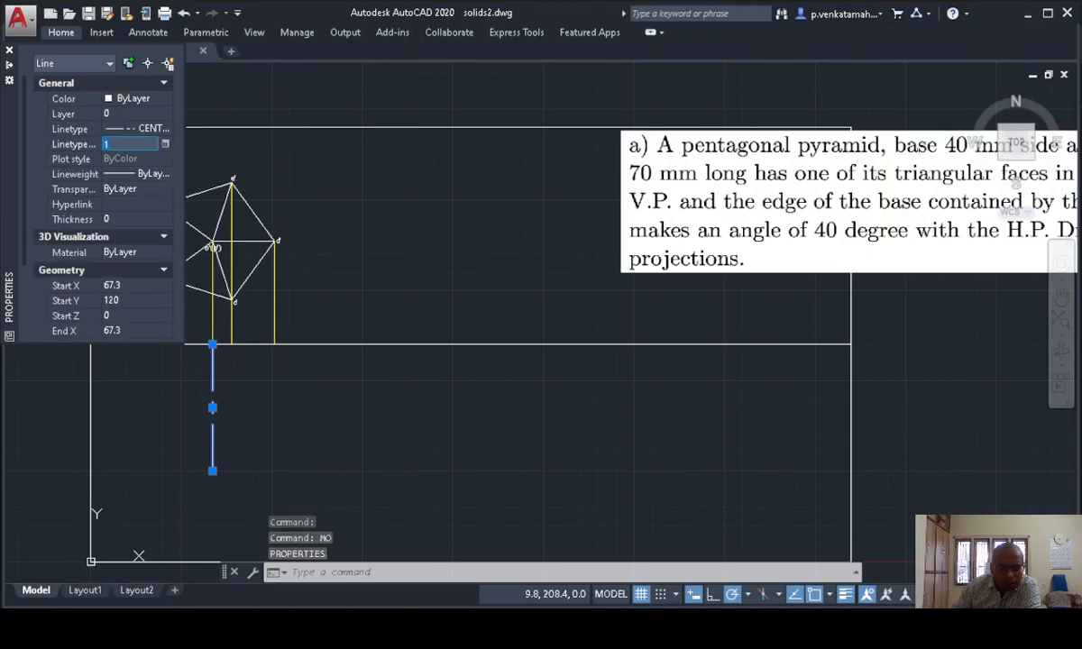
pyautogui.write('.')
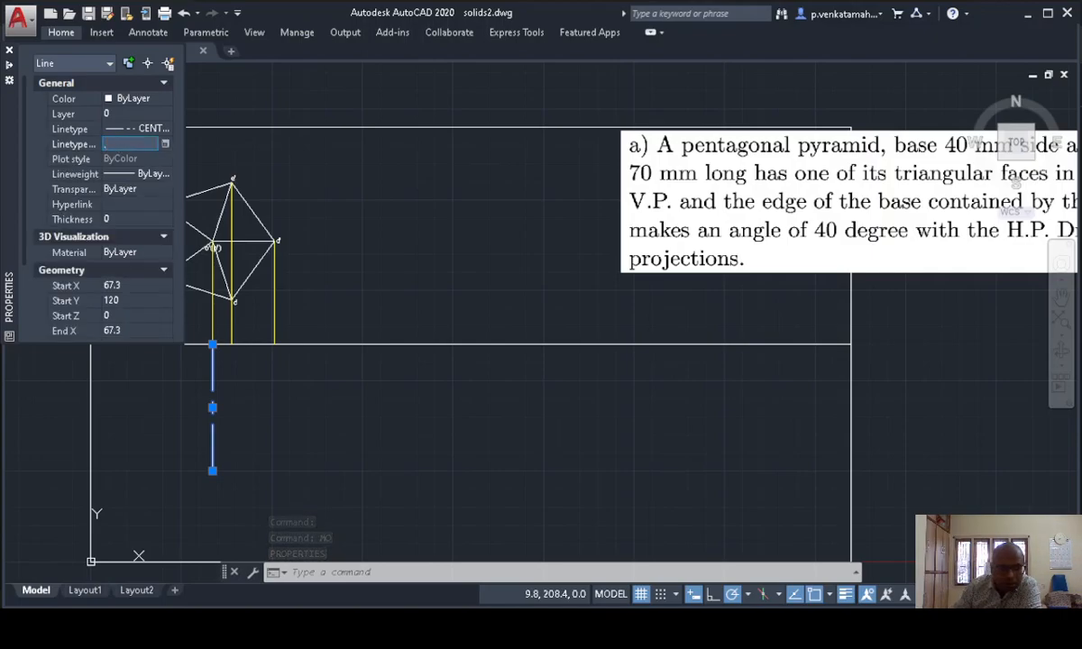
pyautogui.write('5')
pyautogui.press('Return')
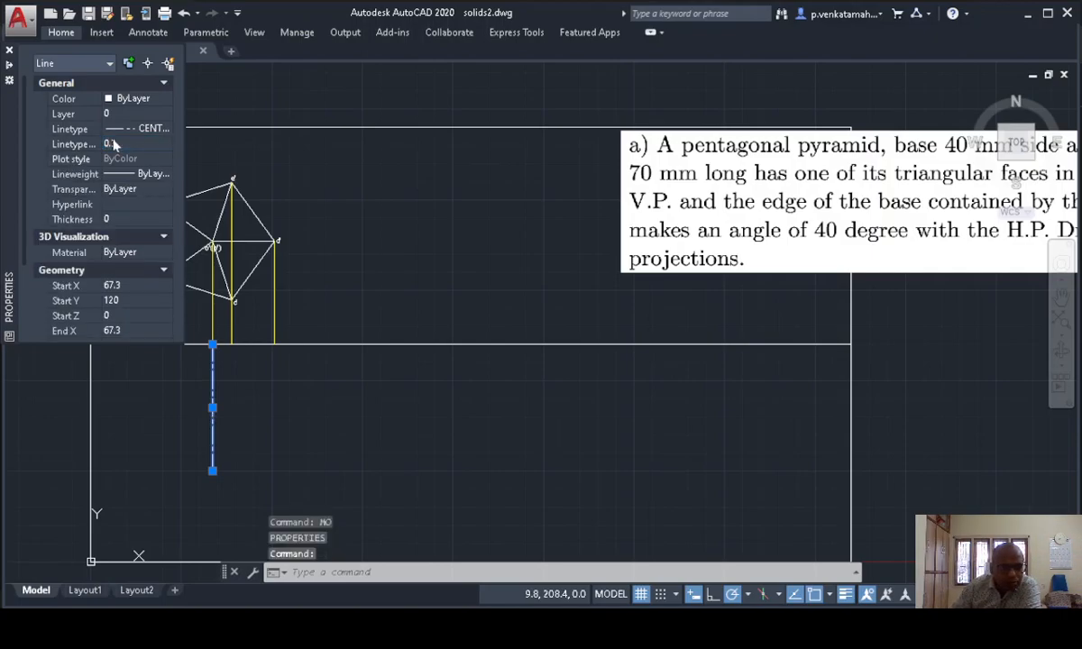
pyautogui.click(114, 145)
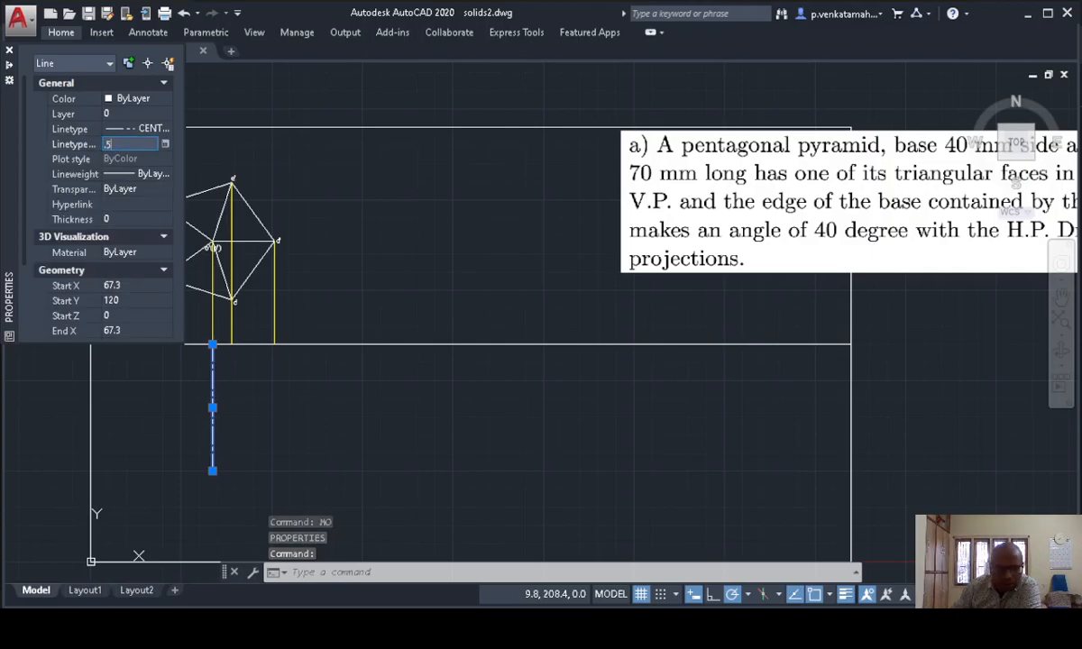
pyautogui.write('.5')
pyautogui.press('Return')
# - Set the axis line's linetype scale to 0.4 and clear the selection
pyautogui.click(122, 144)
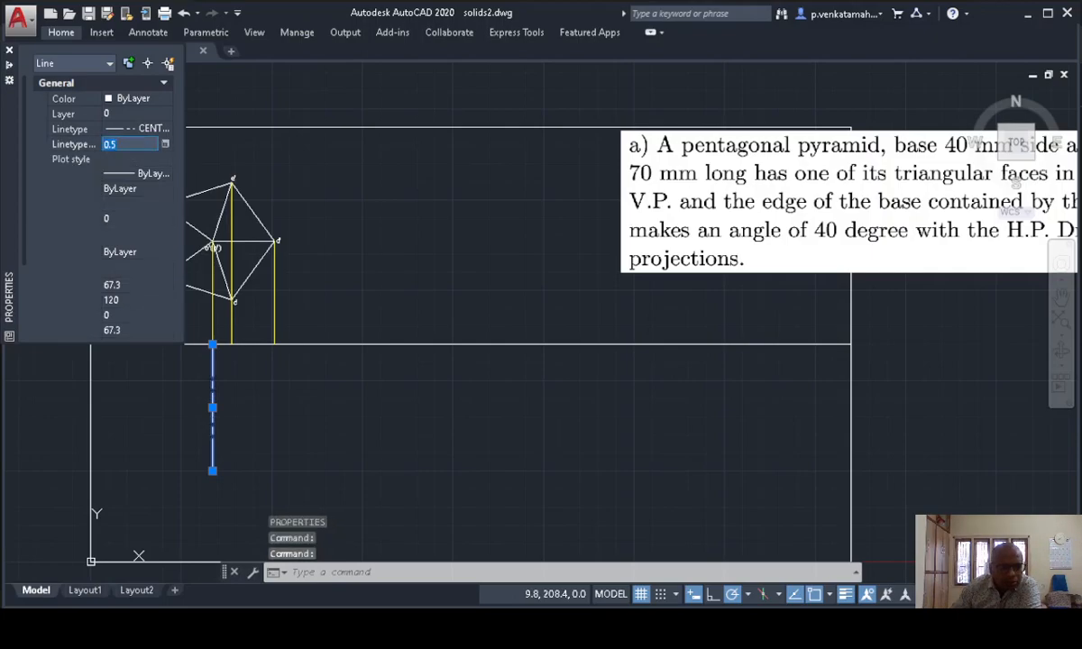
pyautogui.write('.4')
pyautogui.press('Return')
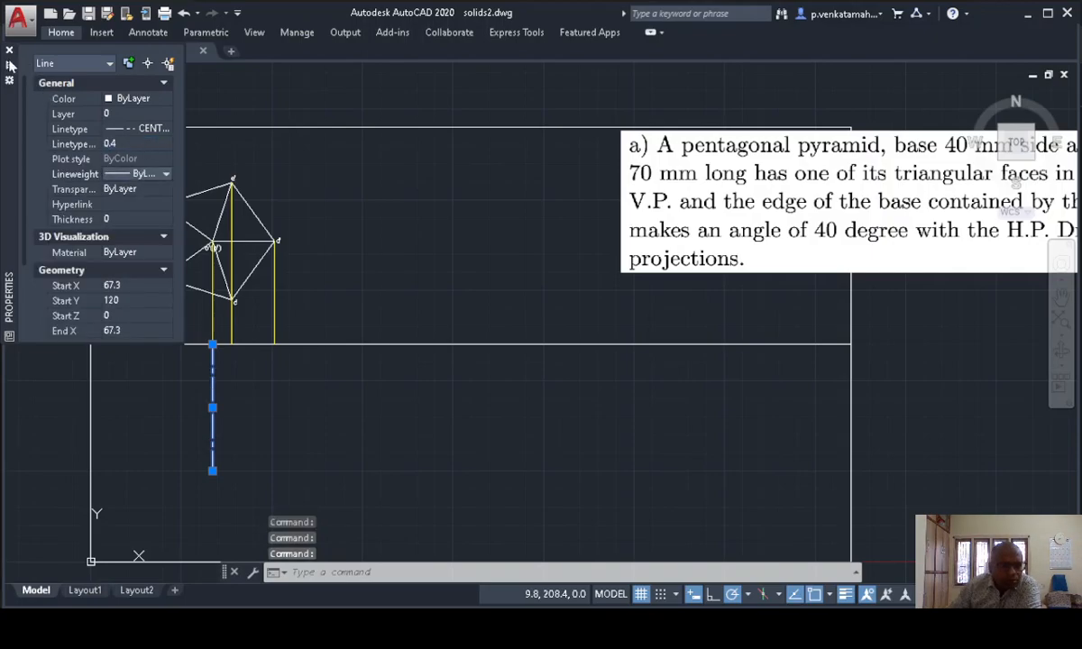
pyautogui.click(324, 404)
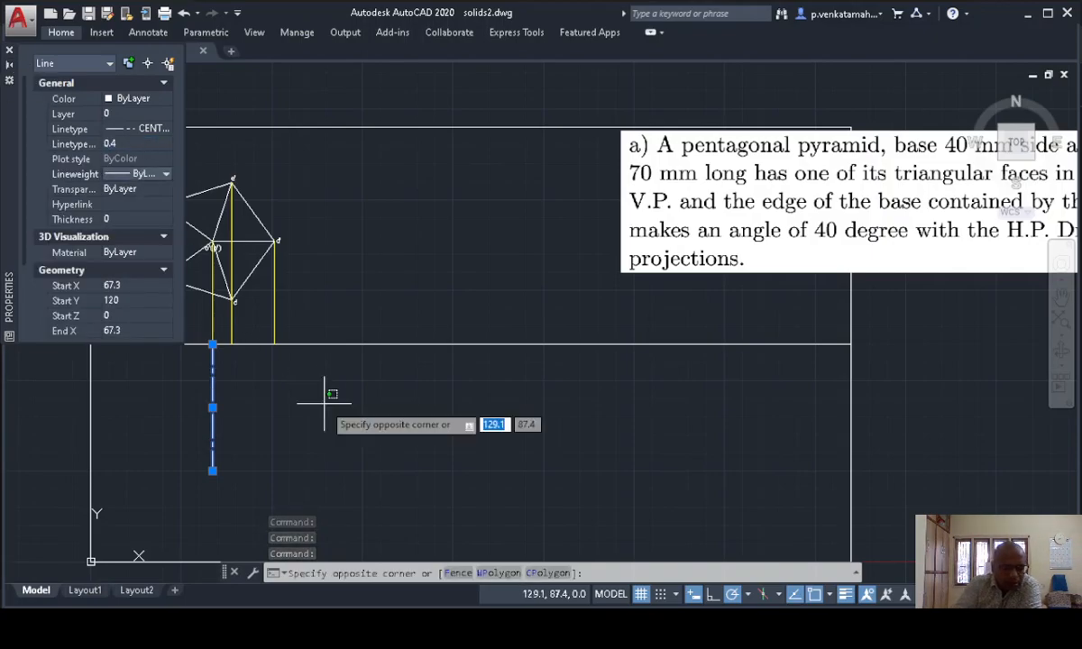
pyautogui.press('Escape')
pyautogui.press('Escape')
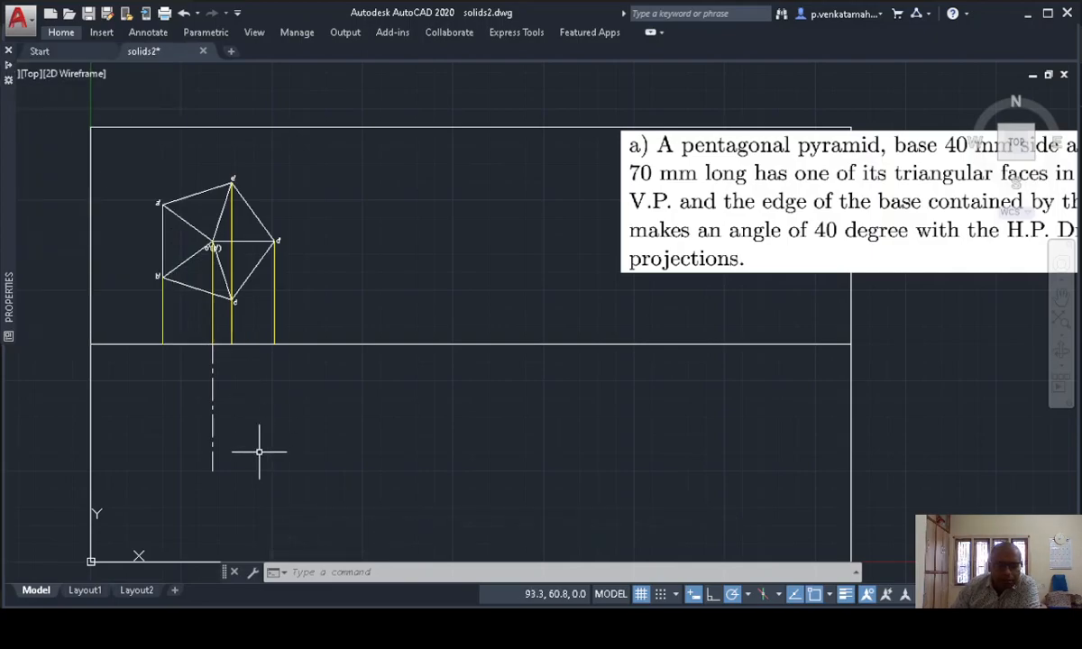
pyautogui.write('l')
pyautogui.press('Return')
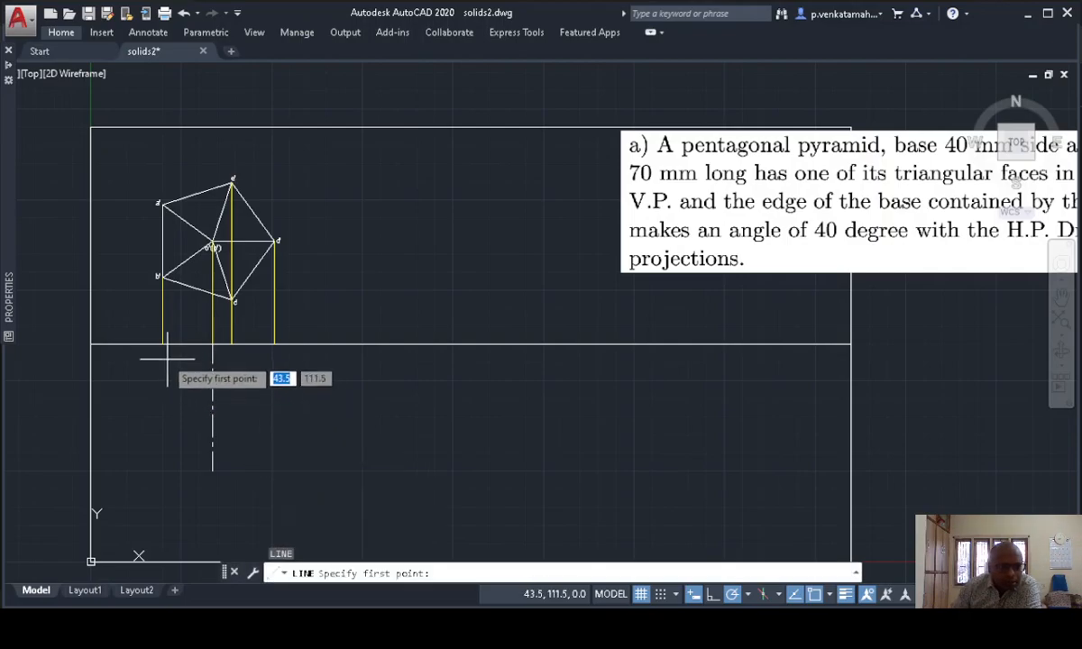
pyautogui.click(162, 344)
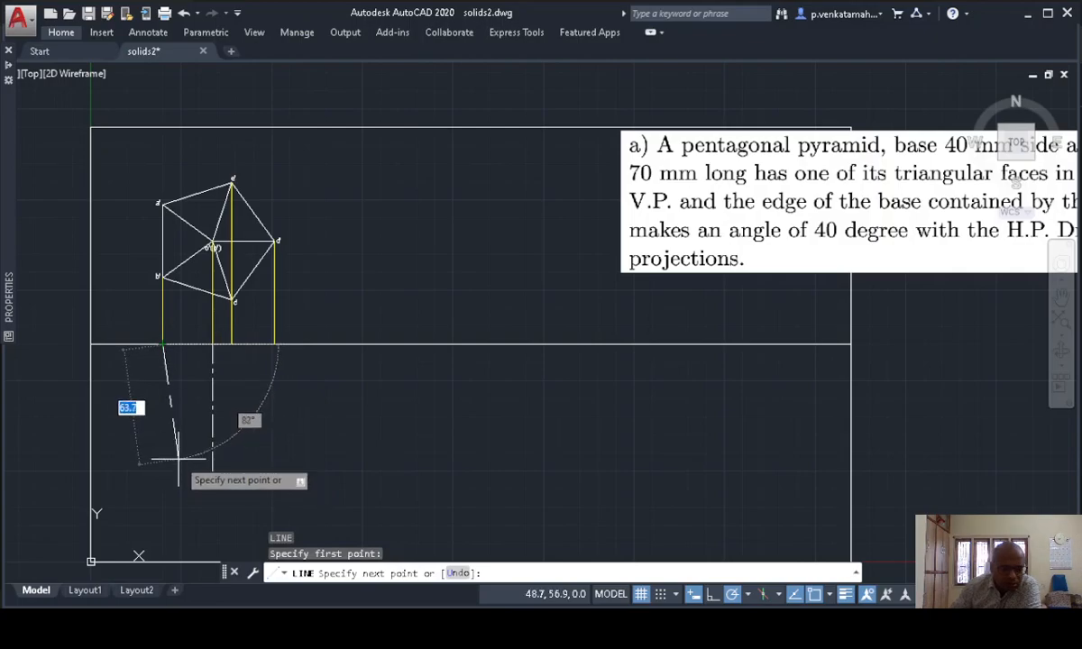
pyautogui.press('Escape')
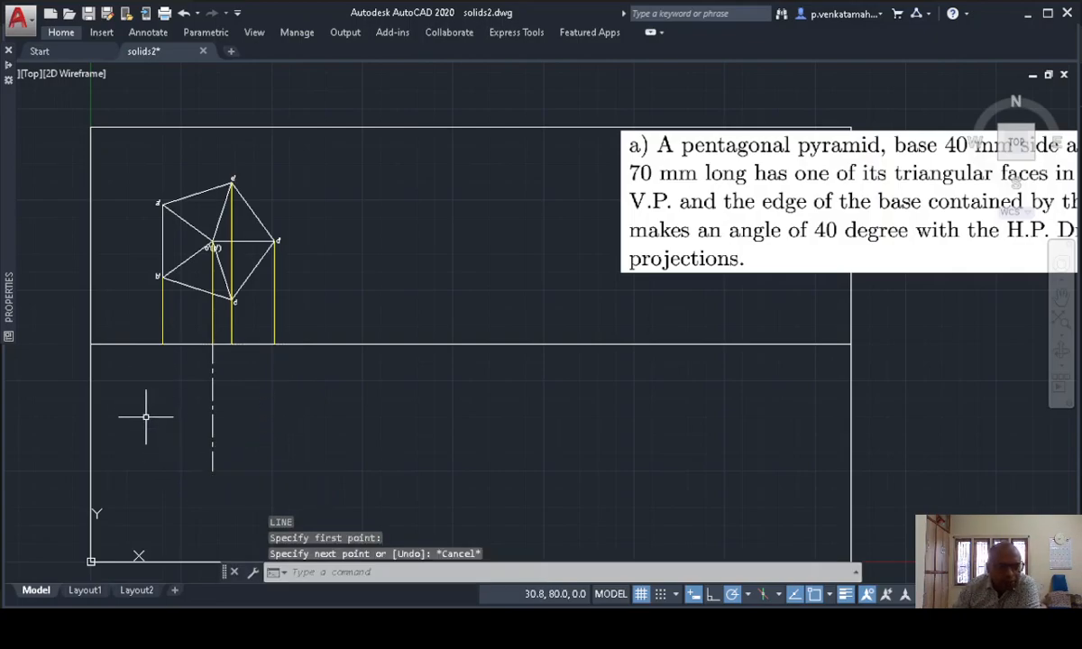
# - Add the single-line text label a(b) at the foot of the b' projector, with height 3 and rotation 0
pyautogui.scroll(2, 145, 416)
pyautogui.moveTo(198, 377)
pyautogui.mouseDown(button='middle')
pyautogui.moveTo(160, 427)
pyautogui.moveTo(145, 419)
pyautogui.mouseUp(button='middle')
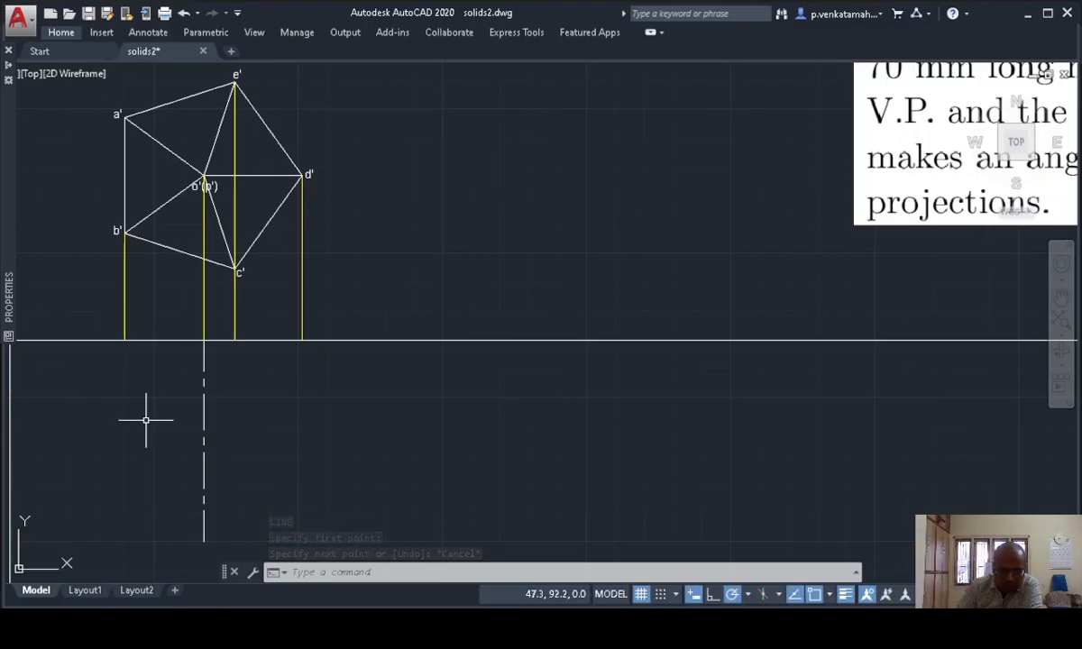
pyautogui.write('T')
pyautogui.press('Down')
pyautogui.press('Return')
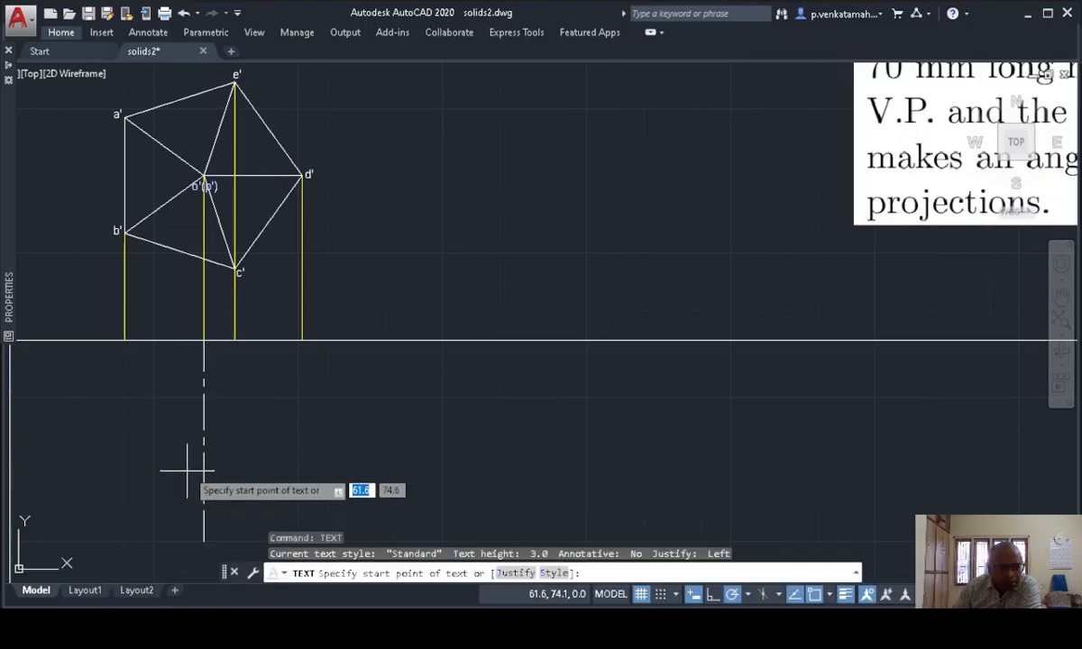
pyautogui.click(116, 345)
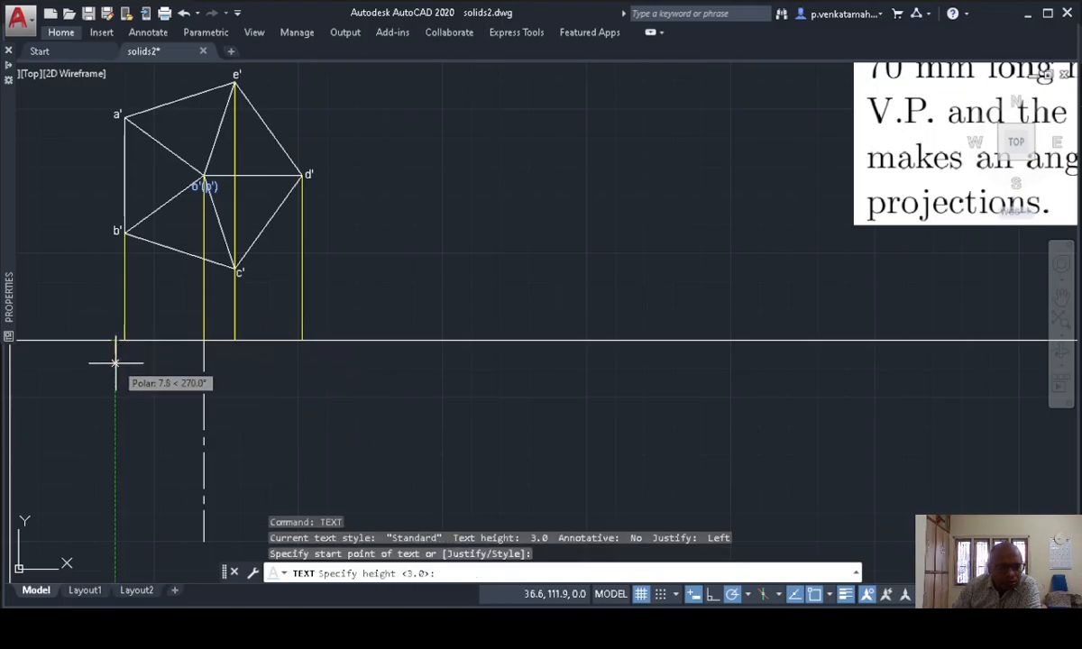
pyautogui.write('3')
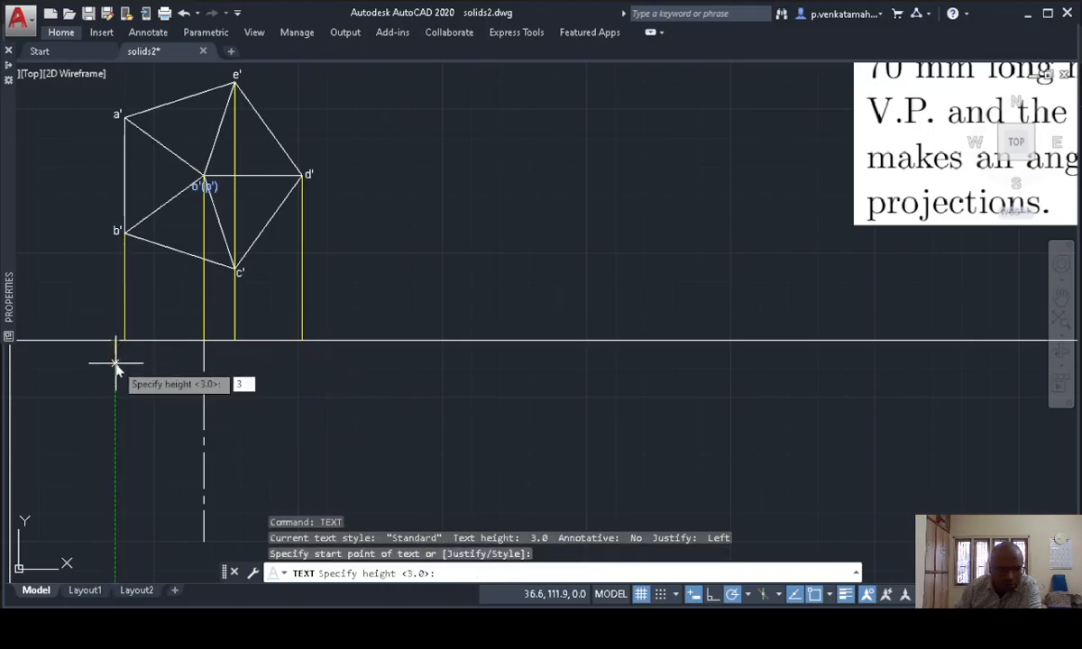
pyautogui.press('Return')
pyautogui.write('0')
pyautogui.press('Return')
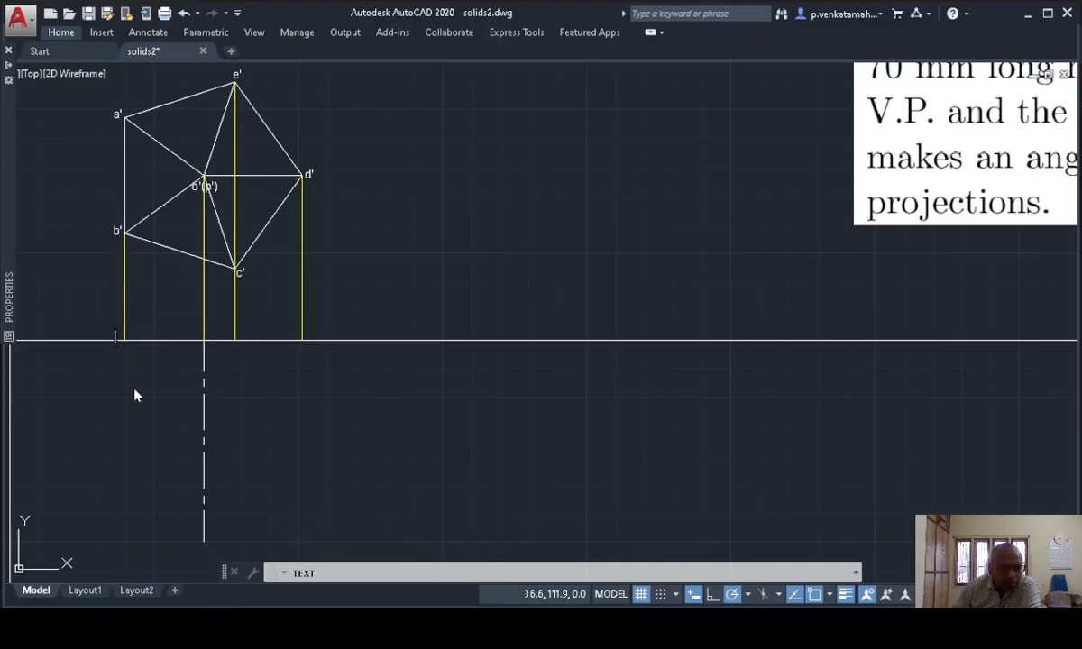
pyautogui.write('a')
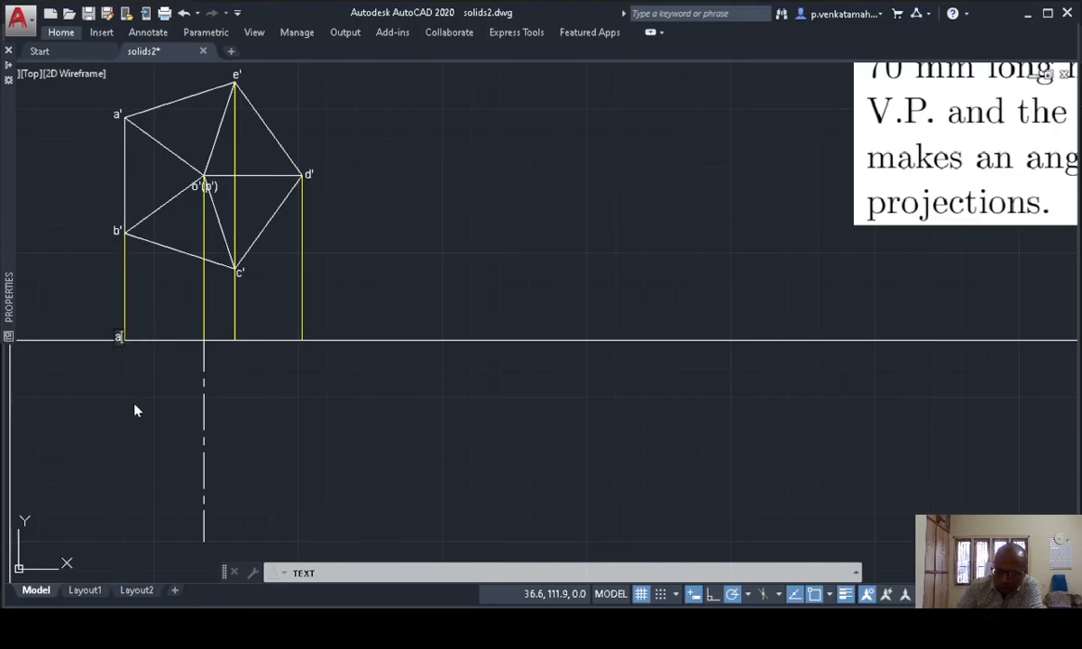
pyautogui.write('(')
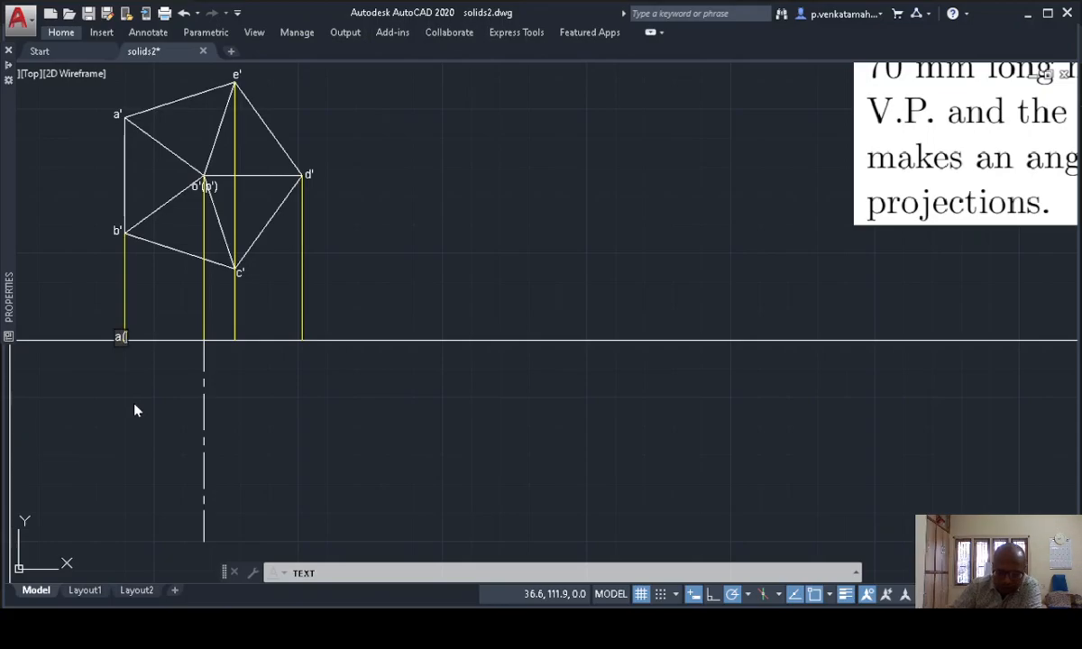
pyautogui.write('b)')
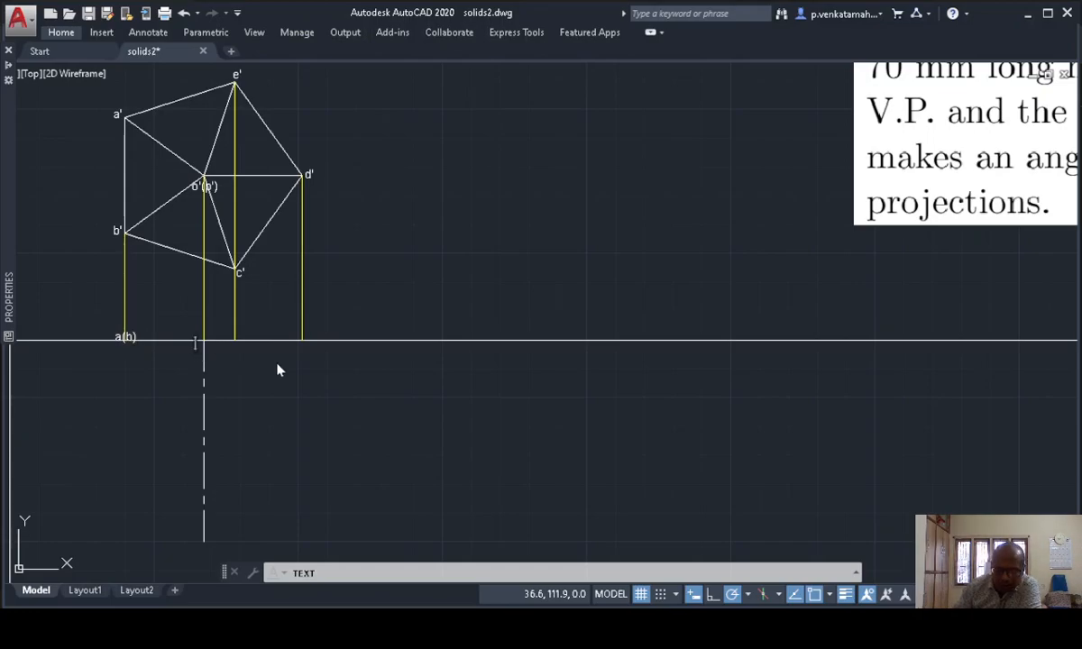
# - Add the labels p, e(c) and d at the feet of their projectors and o at the lower end of the axis
pyautogui.write('p')
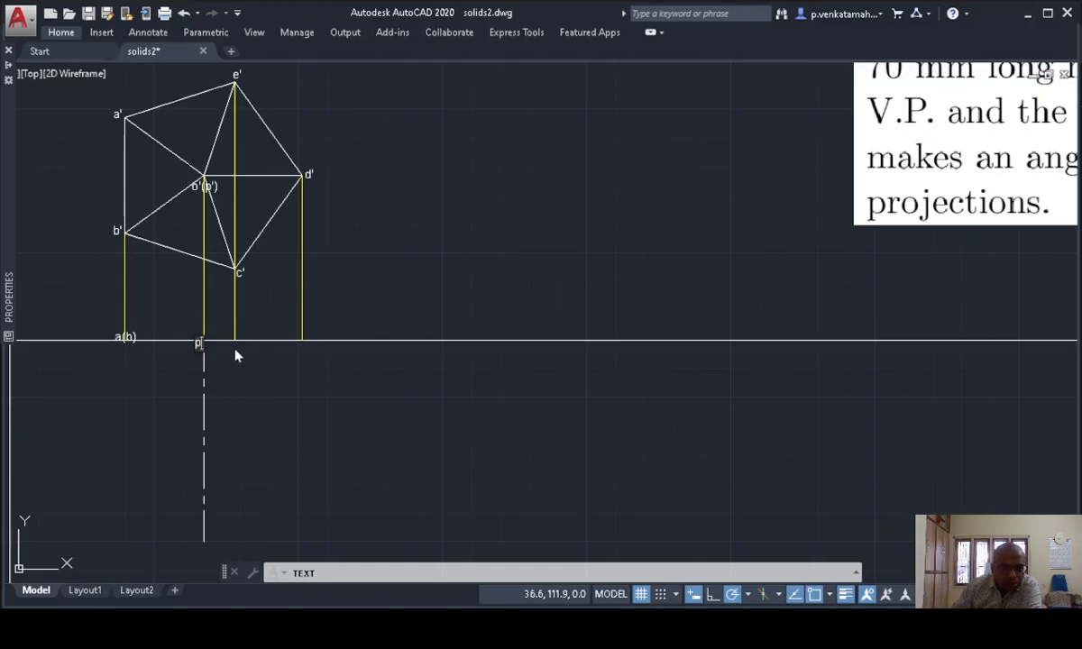
pyautogui.click(231, 350)
pyautogui.write('e')
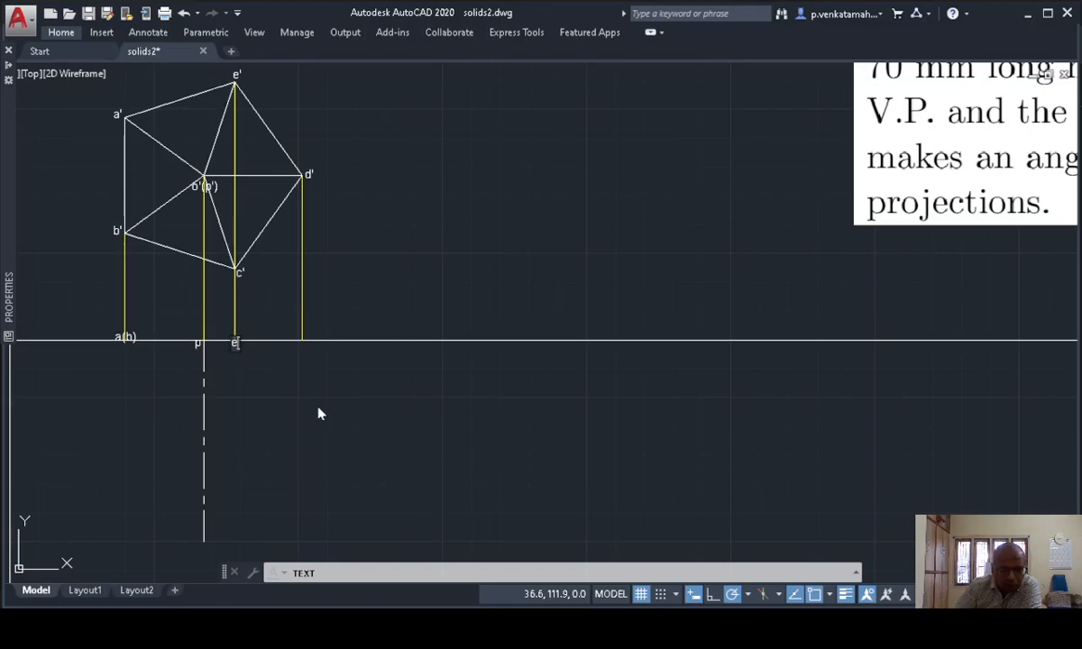
pyautogui.write('(c)')
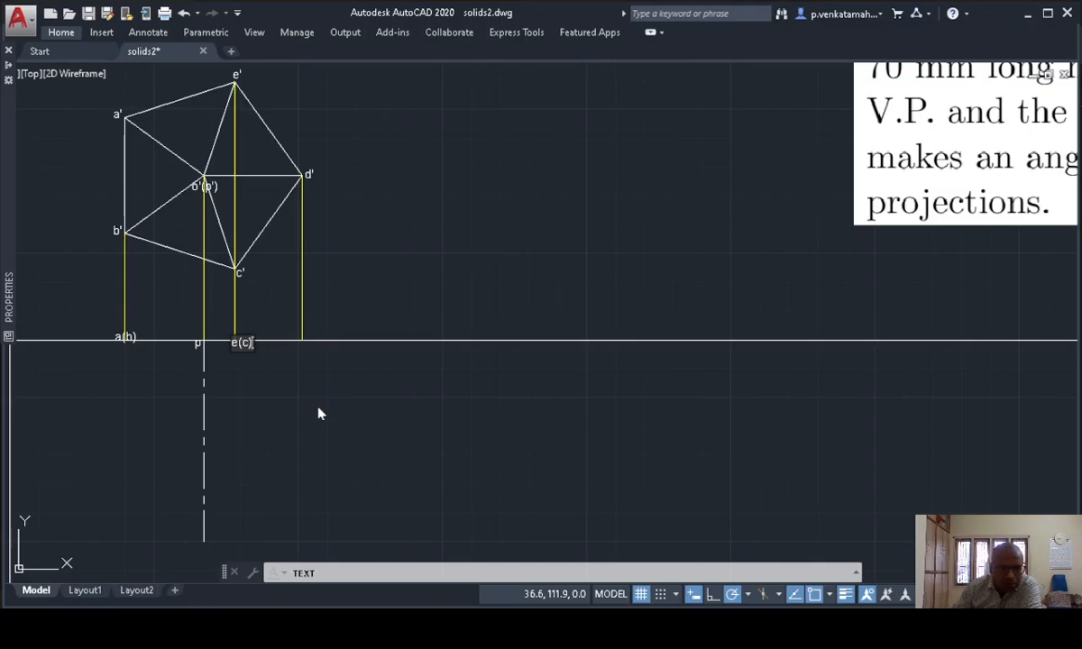
pyautogui.click(298, 352)
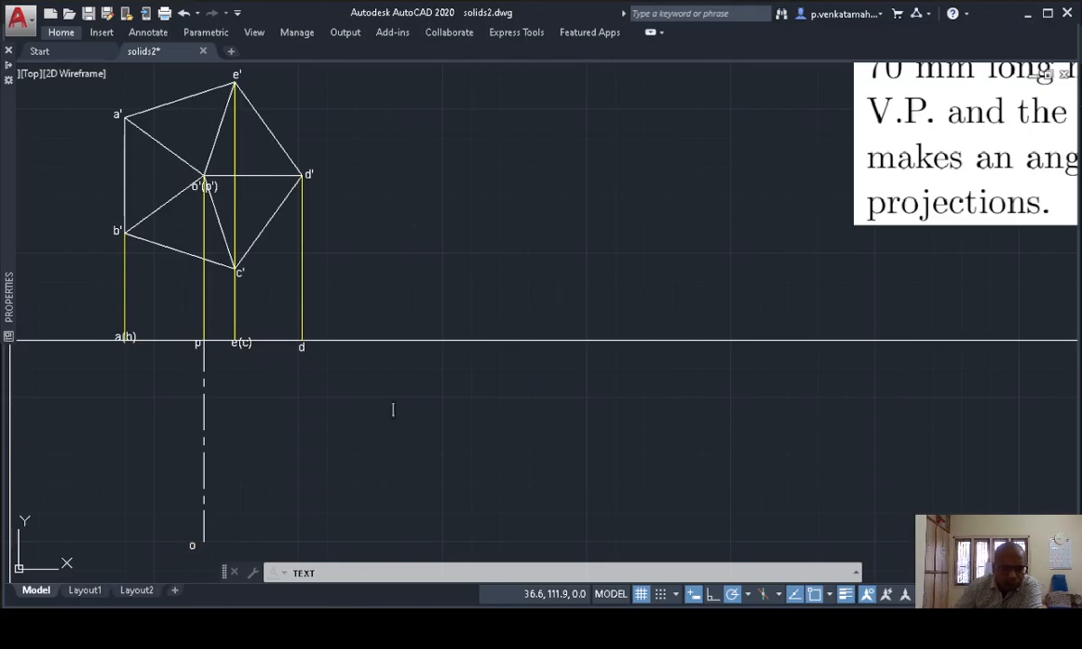
pyautogui.press('Return')
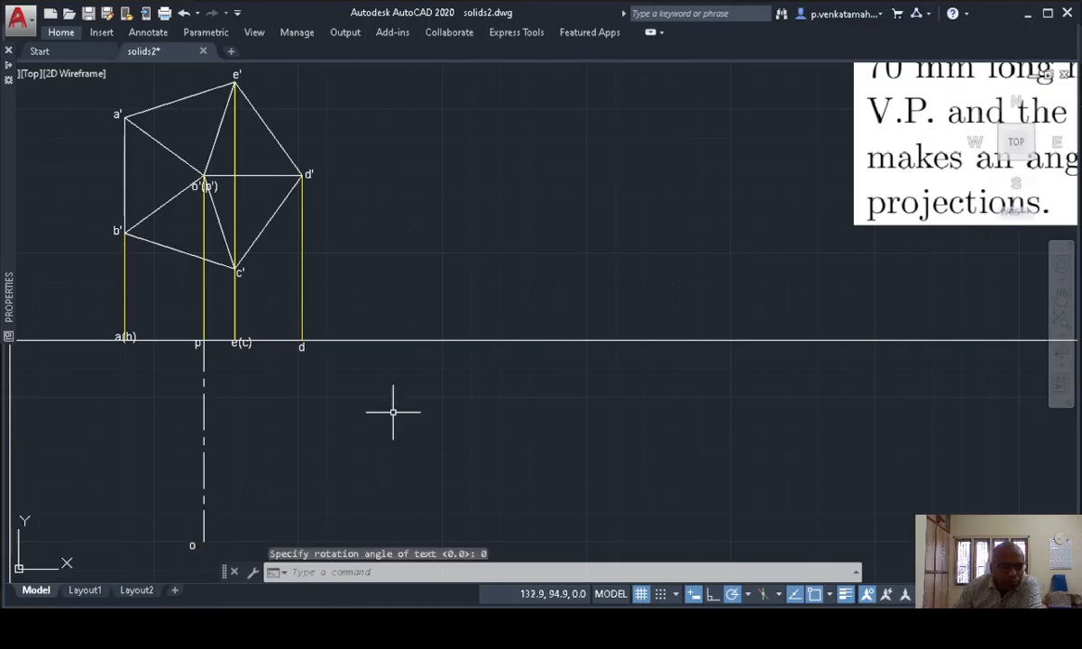
# - Reposition the labels a(b), e(c) and d just below the reference line, clear of their projectors
pyautogui.scroll(2, 393, 412)
pyautogui.moveTo(227, 346)
pyautogui.mouseDown(button='middle')
pyautogui.moveTo(645, 343)
pyautogui.moveTo(656, 387)
pyautogui.moveTo(577, 227)
pyautogui.mouseUp(button='middle')
pyautogui.click(330, 135)
pyautogui.moveTo(339, 133); pyautogui.dragTo(326, 154)
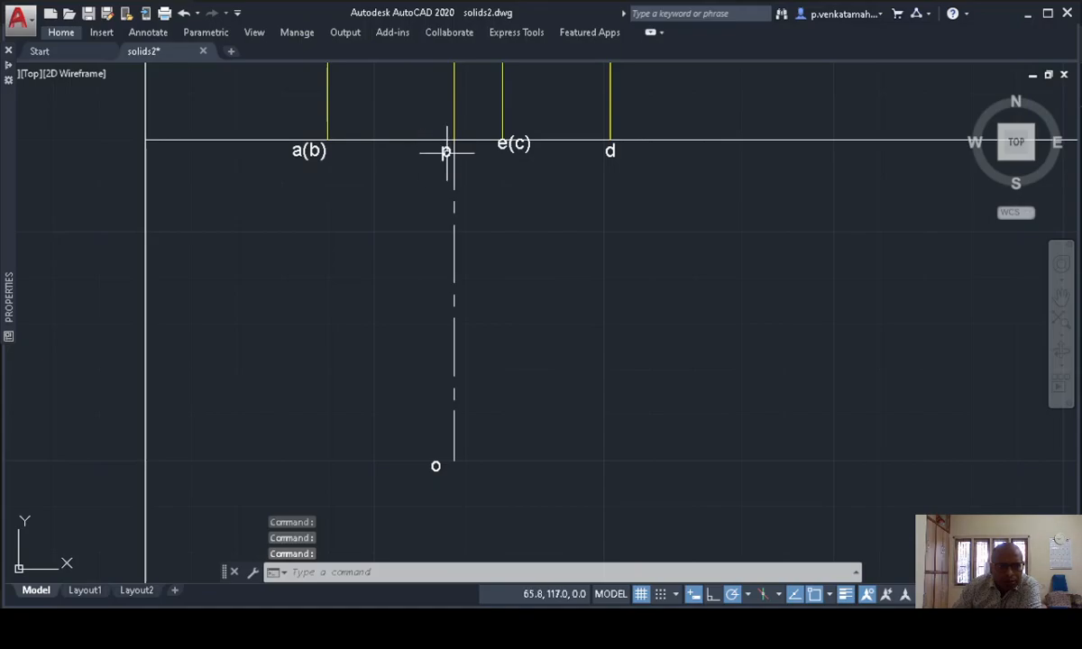
pyautogui.click(518, 152)
pyautogui.moveTo(528, 149); pyautogui.dragTo(532, 159)
pyautogui.click(611, 152)
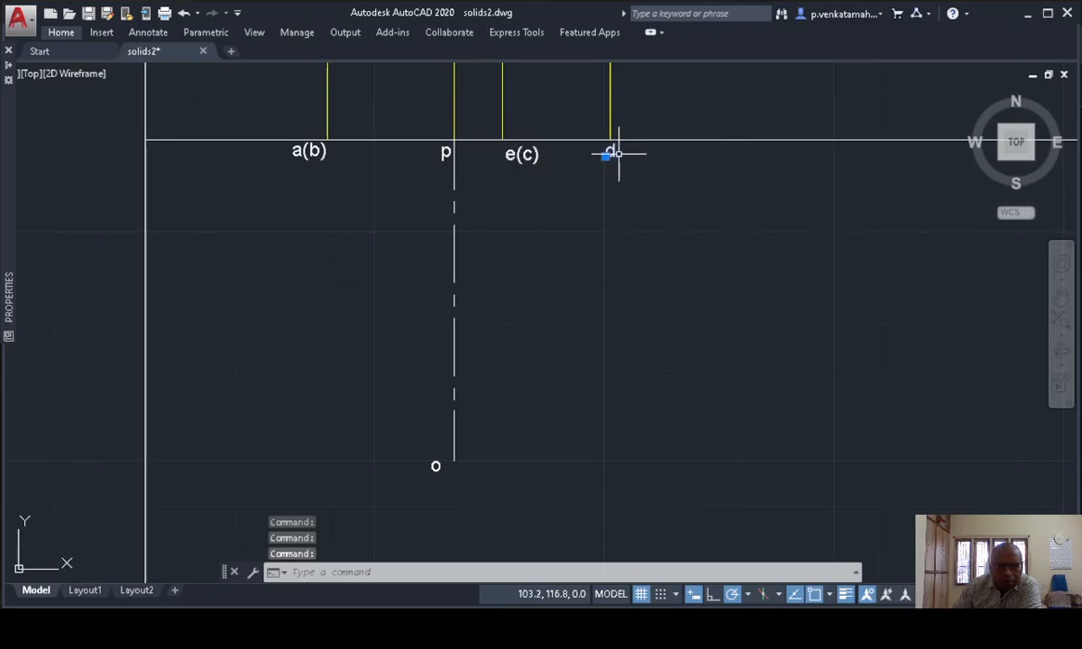
pyautogui.moveTo(620, 157); pyautogui.dragTo(623, 157)
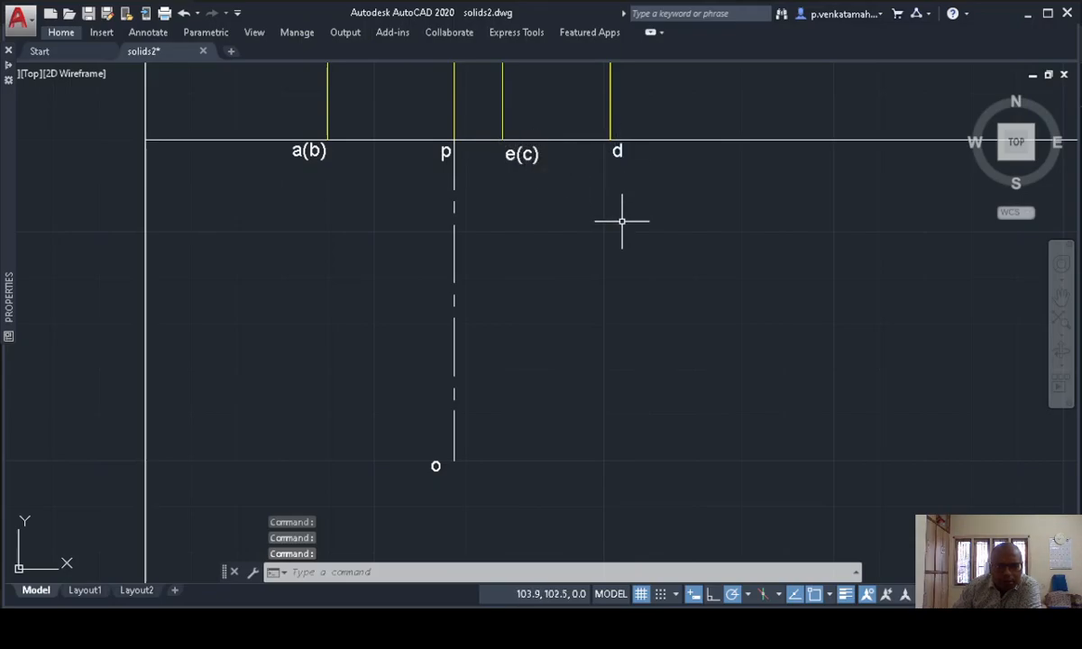
pyautogui.write('l')
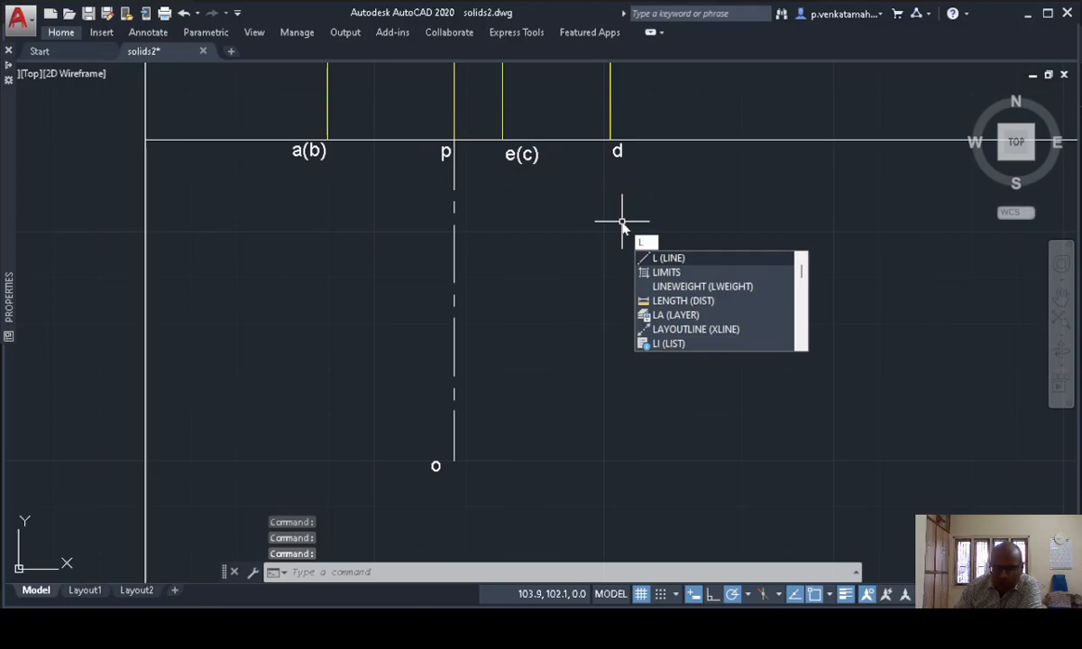
pyautogui.press('Return')
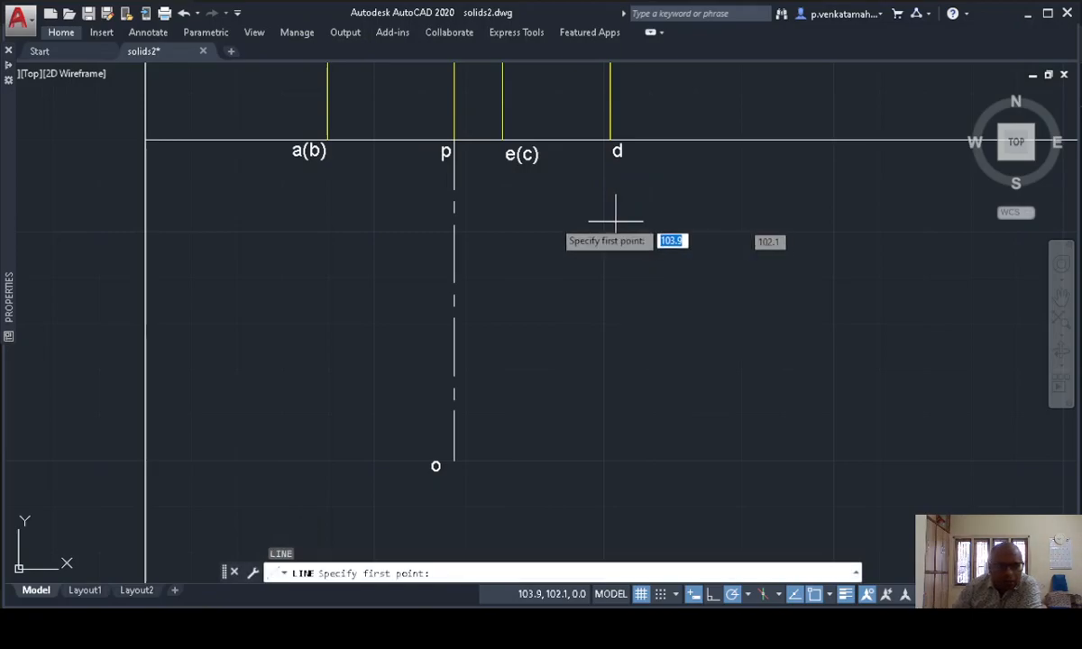
pyautogui.click(327, 140)
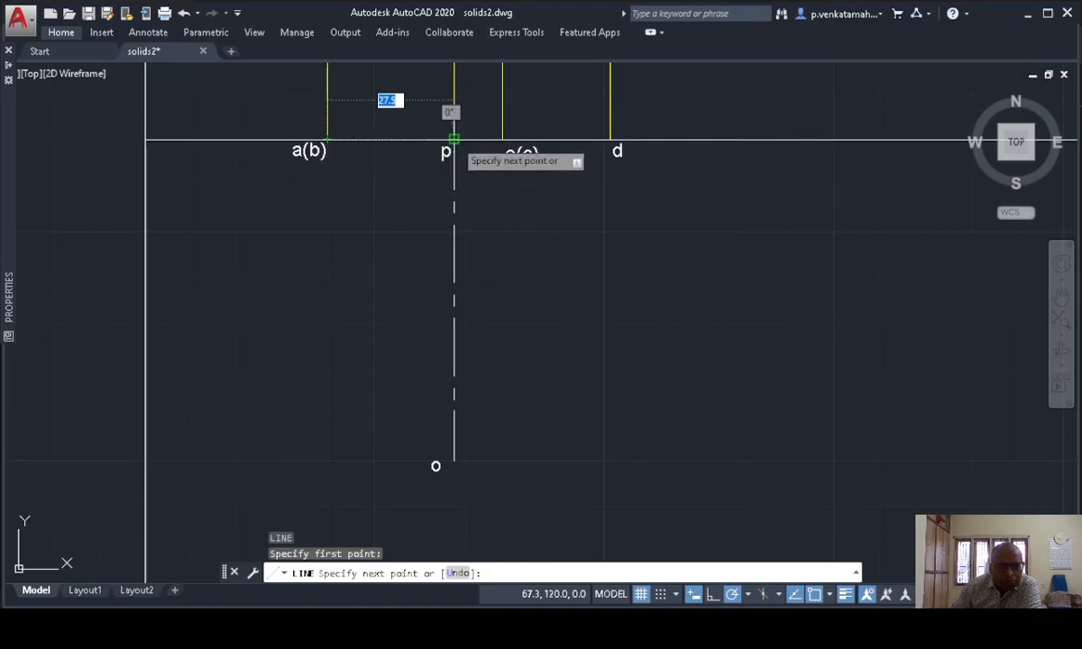
pyautogui.click(454, 140)
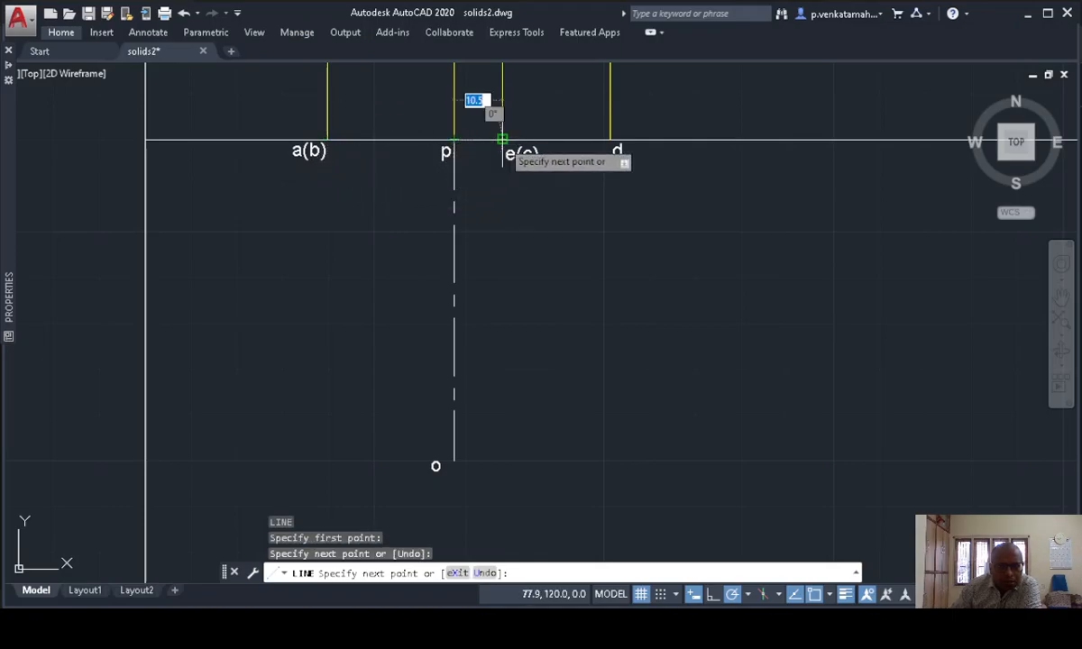
pyautogui.click(502, 140)
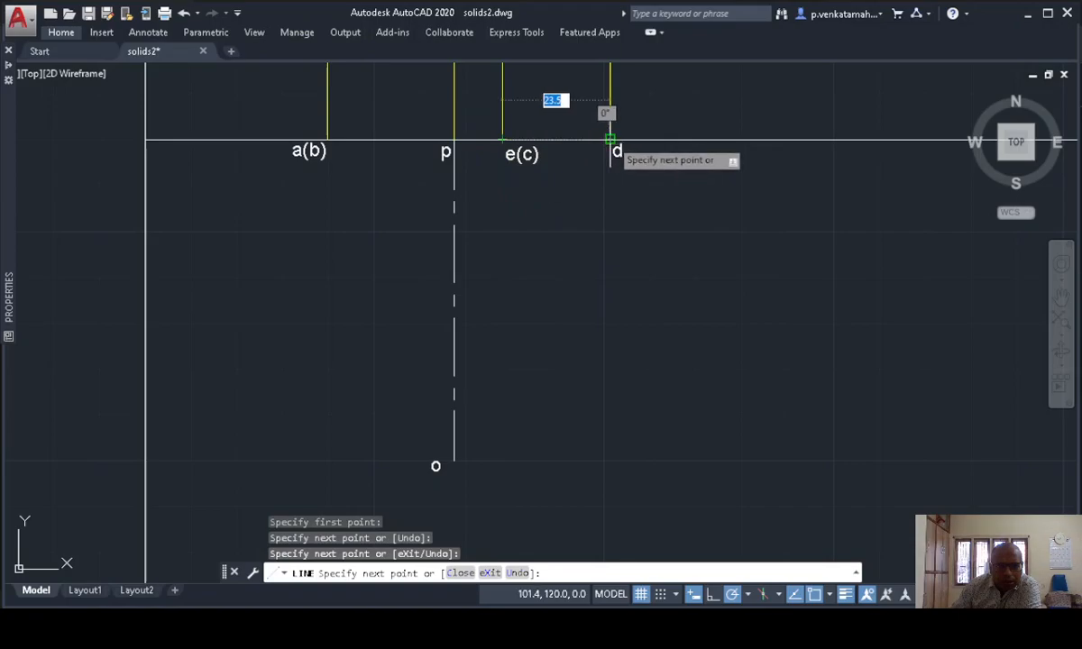
pyautogui.click(611, 140)
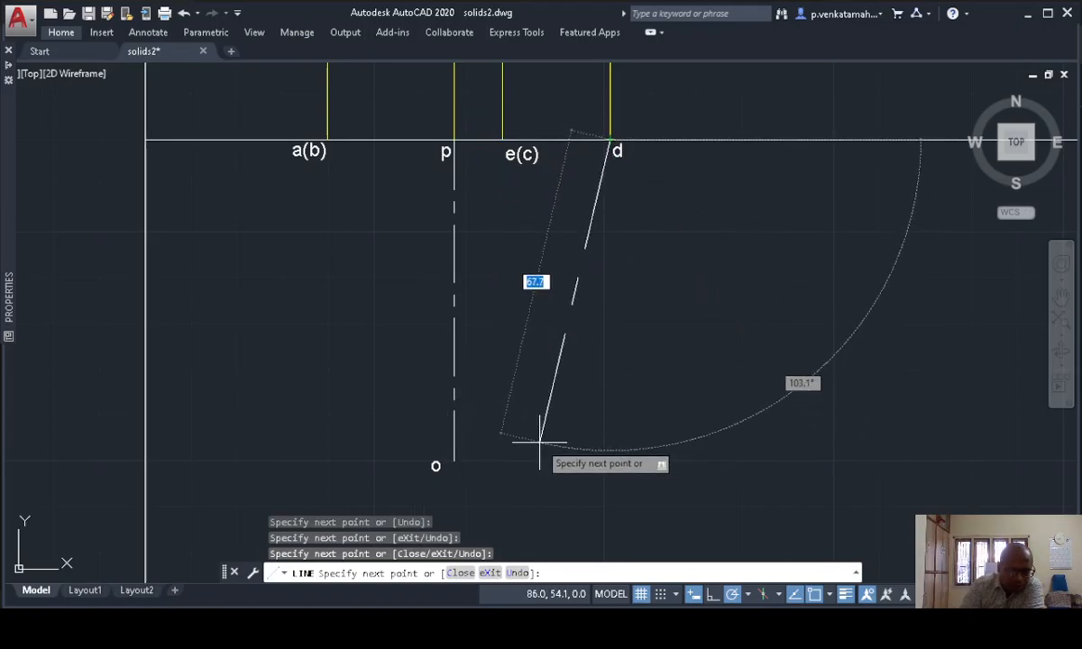
pyautogui.hotkey('ctrl', 'z')
pyautogui.hotkey('ctrl', 'z')
pyautogui.hotkey('ctrl', 'z')
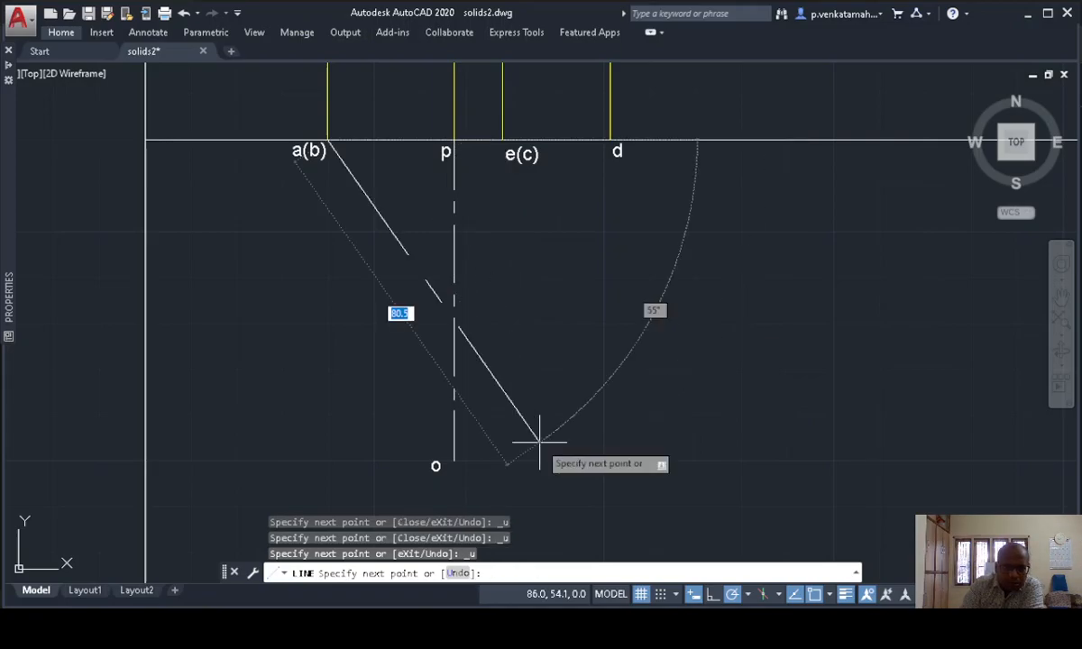
pyautogui.press('Escape')
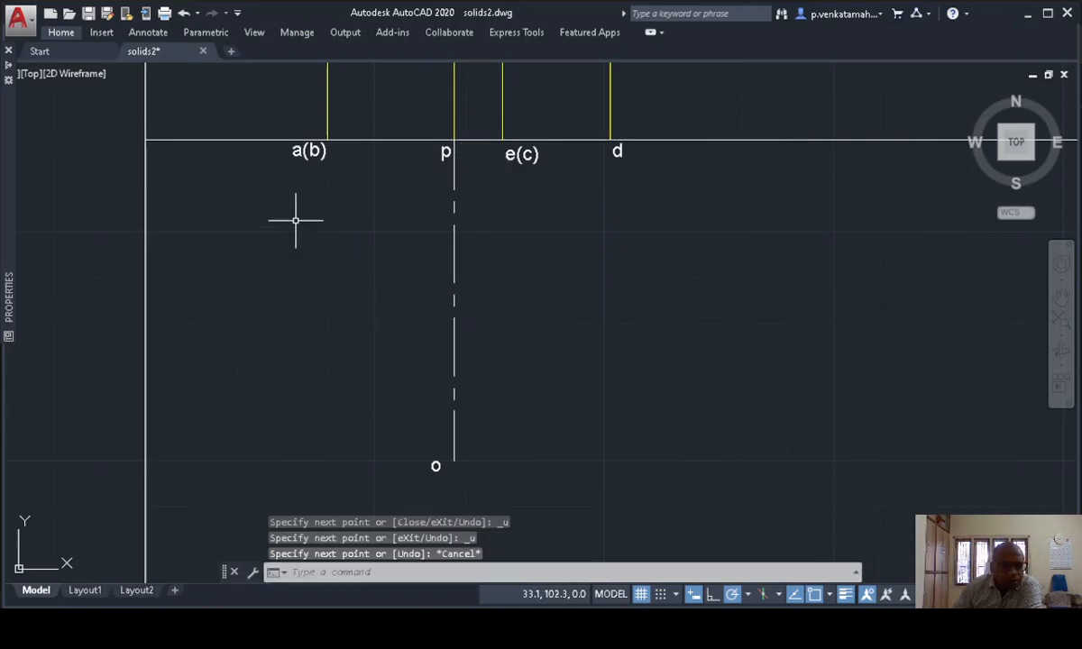
# - Set the current linetype to ByLayer
pyautogui.click(62, 32)
pyautogui.click(709, 70)
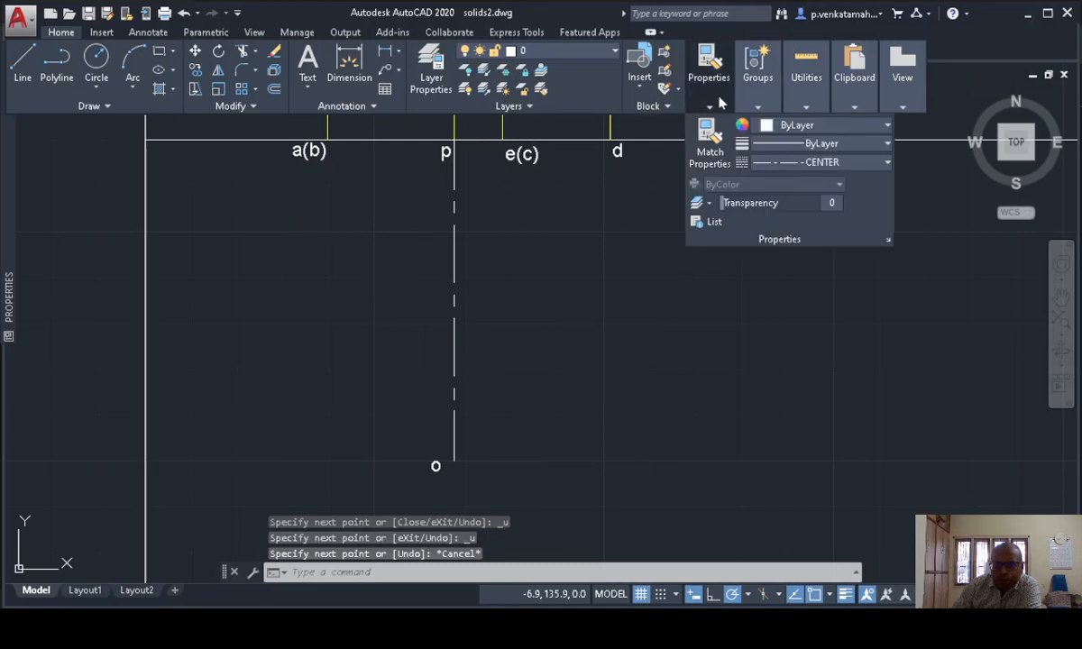
pyautogui.click(793, 164)
pyautogui.click(798, 178)
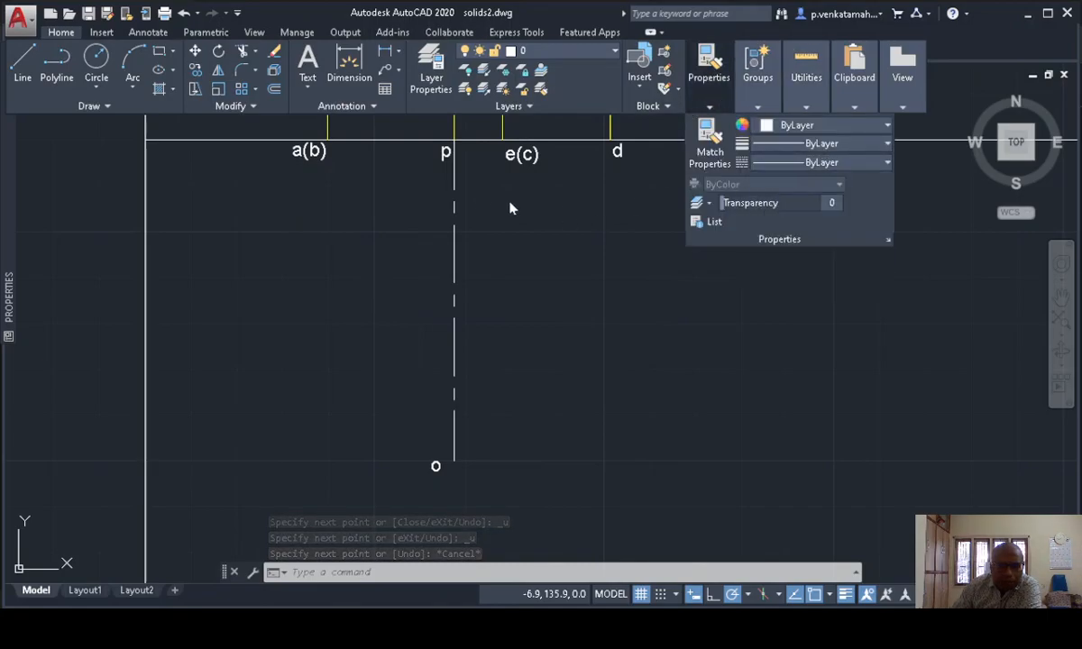
# - Draw the top view outline from a(b) through p, e(c) and d, down to apex o and back to a(b)
pyautogui.click(23, 65)
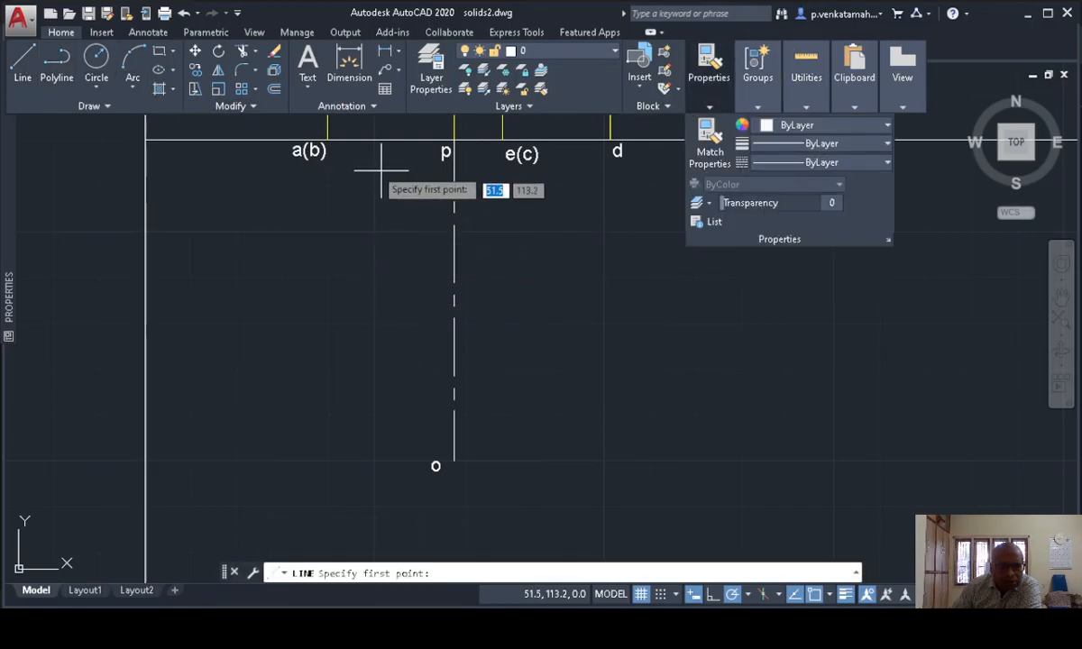
pyautogui.click(327, 139)
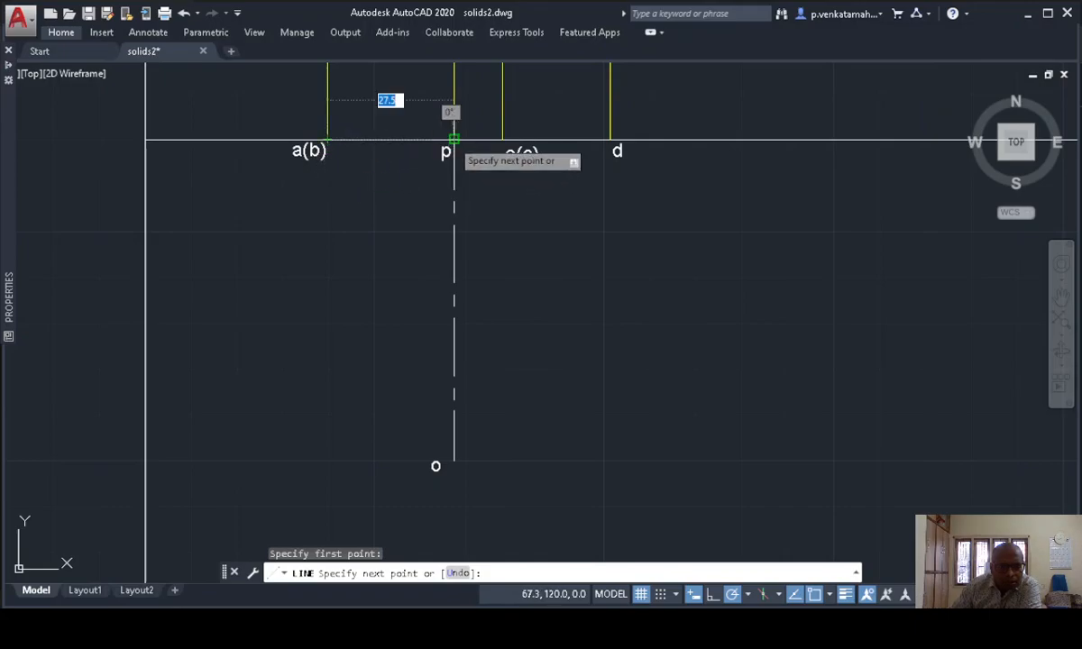
pyautogui.click(454, 139)
pyautogui.click(502, 139)
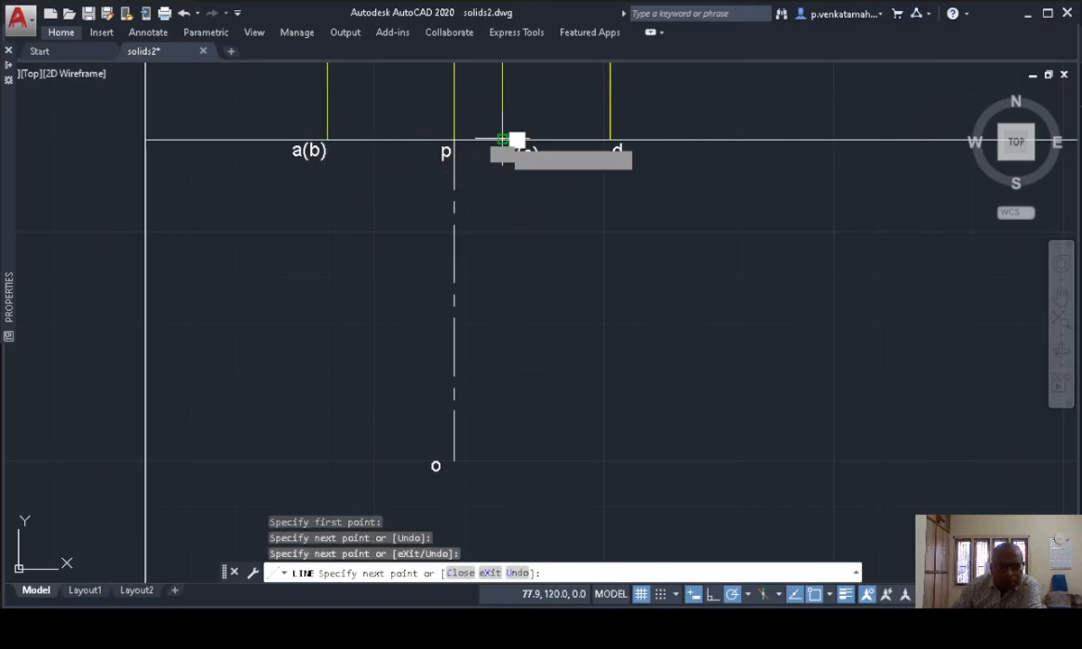
pyautogui.click(610, 139)
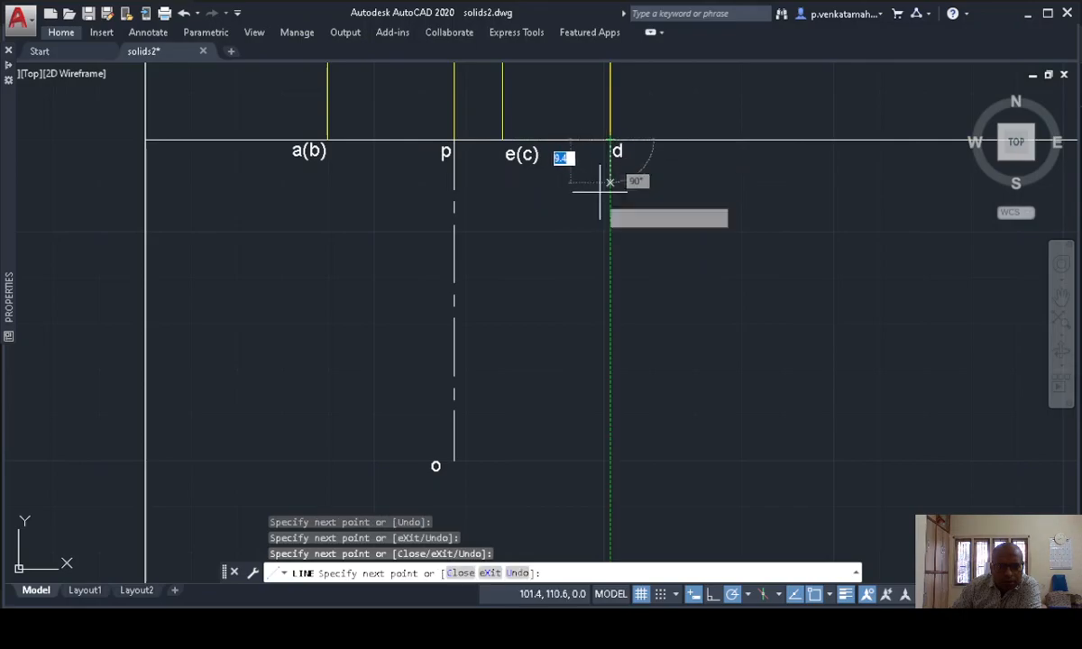
pyautogui.click(453, 460)
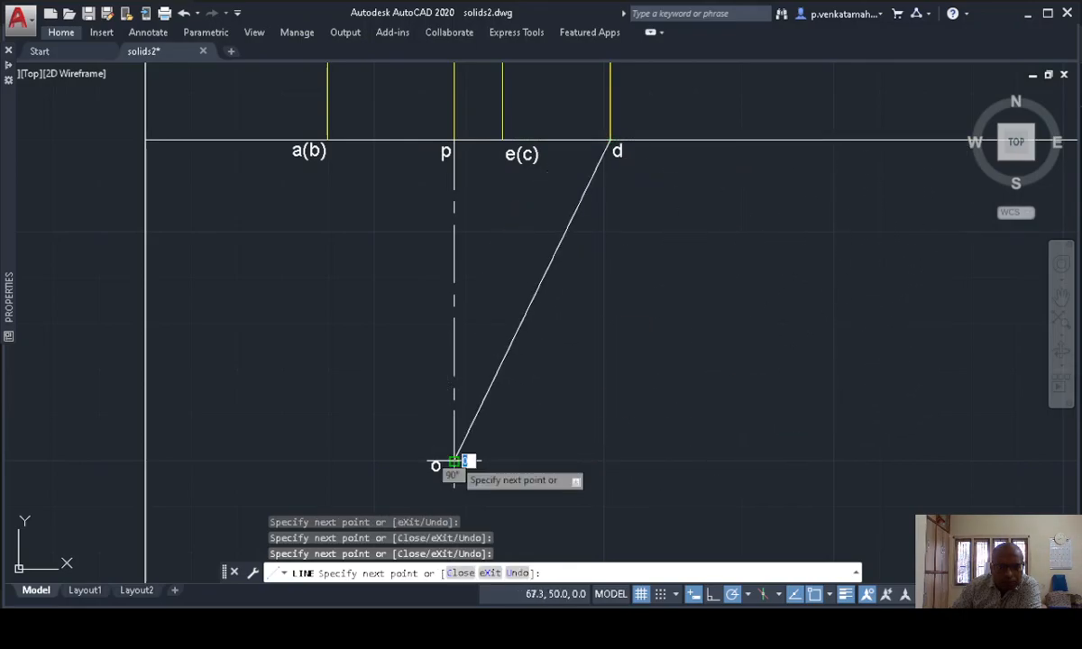
pyautogui.click(327, 140)
pyautogui.press('Return')
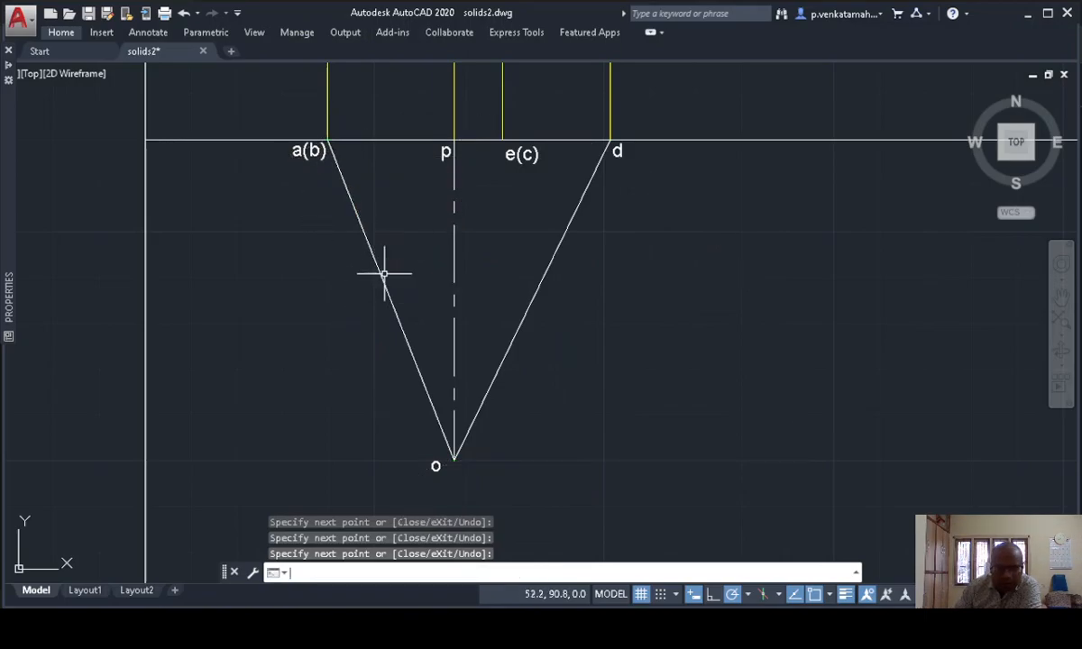
# - Draw the slant edge line from apex o to point e(c) on the reference line
pyautogui.press('Return')
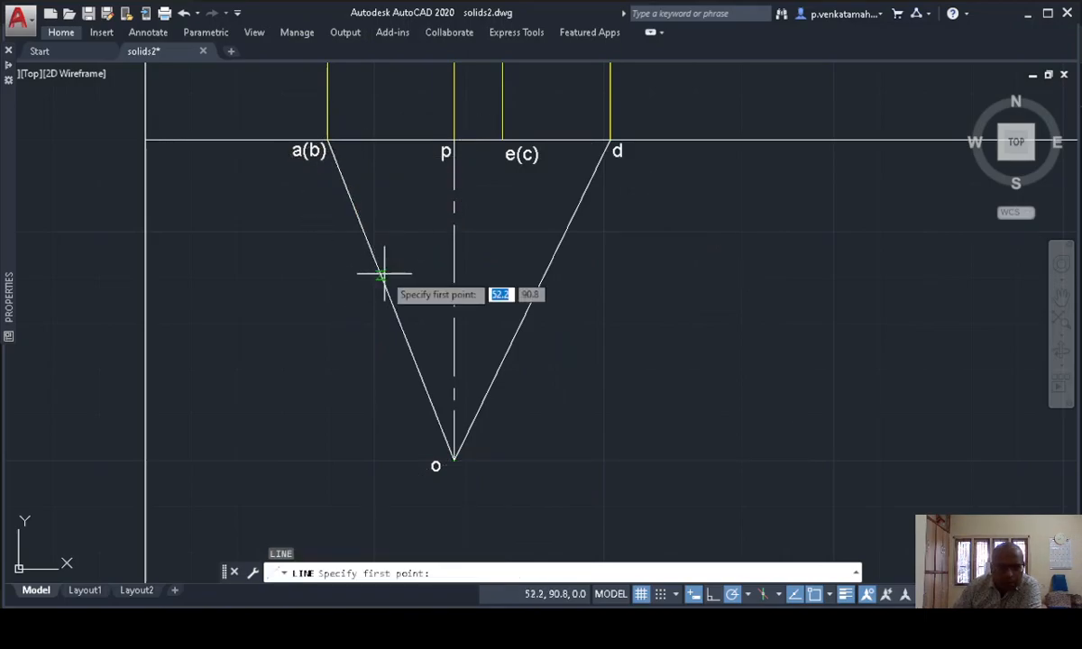
pyautogui.click(454, 462)
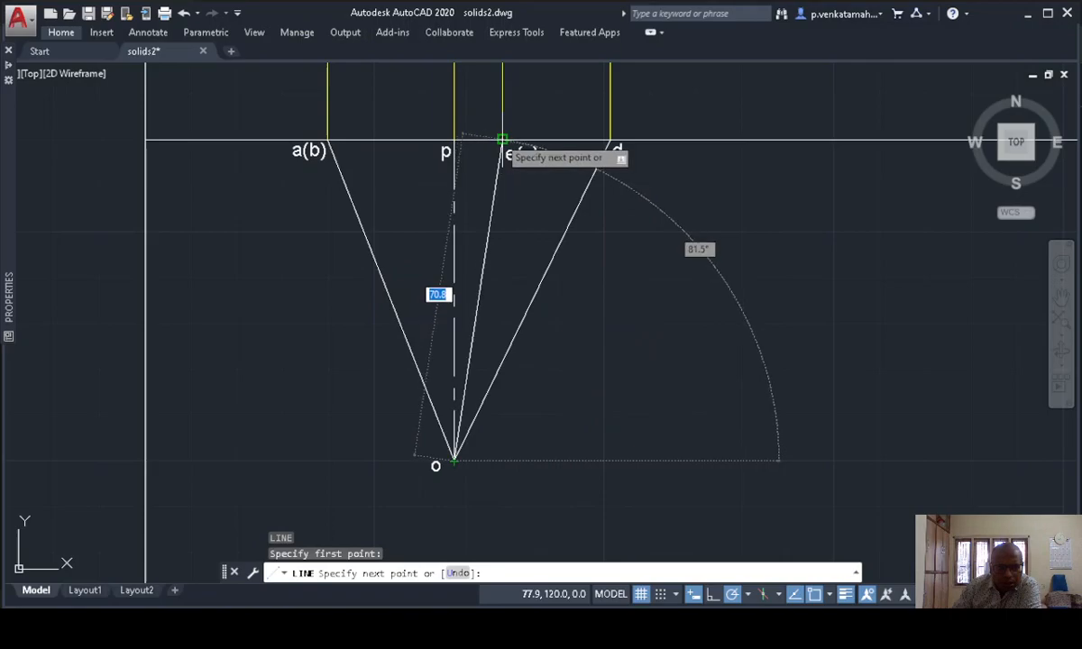
pyautogui.click(502, 139)
pyautogui.press('Return')
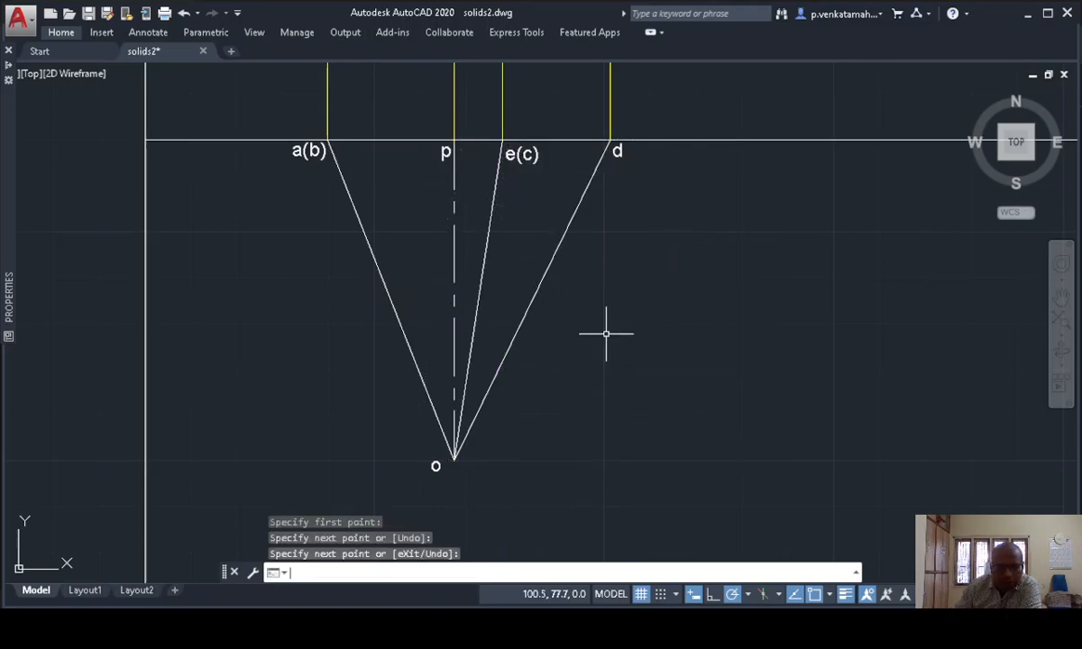
# - Copy the complete top view with its axis and labels about 167 mm to the right along the reference line, using a(b) as base point
pyautogui.scroll(-2, 605, 333)
pyautogui.moveTo(636, 321)
pyautogui.mouseDown(button='middle')
pyautogui.moveTo(532, 364)
pyautogui.moveTo(350, 391)
pyautogui.moveTo(272, 384)
pyautogui.mouseUp(button='middle')
pyautogui.scroll(-2, 532, 364)
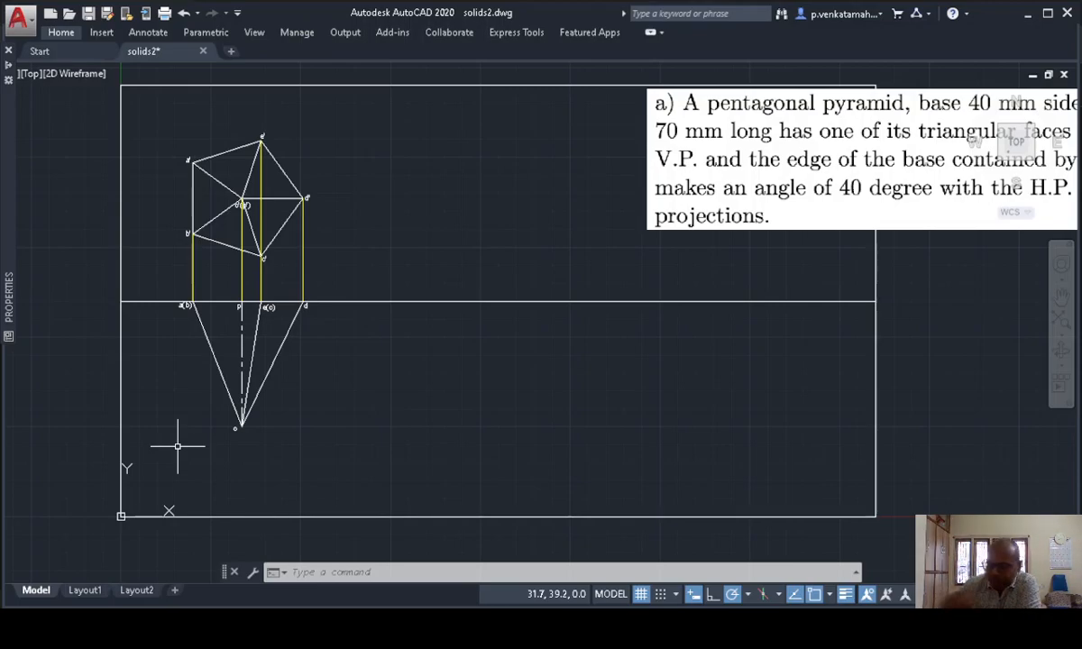
pyautogui.scroll(2, 286, 415)
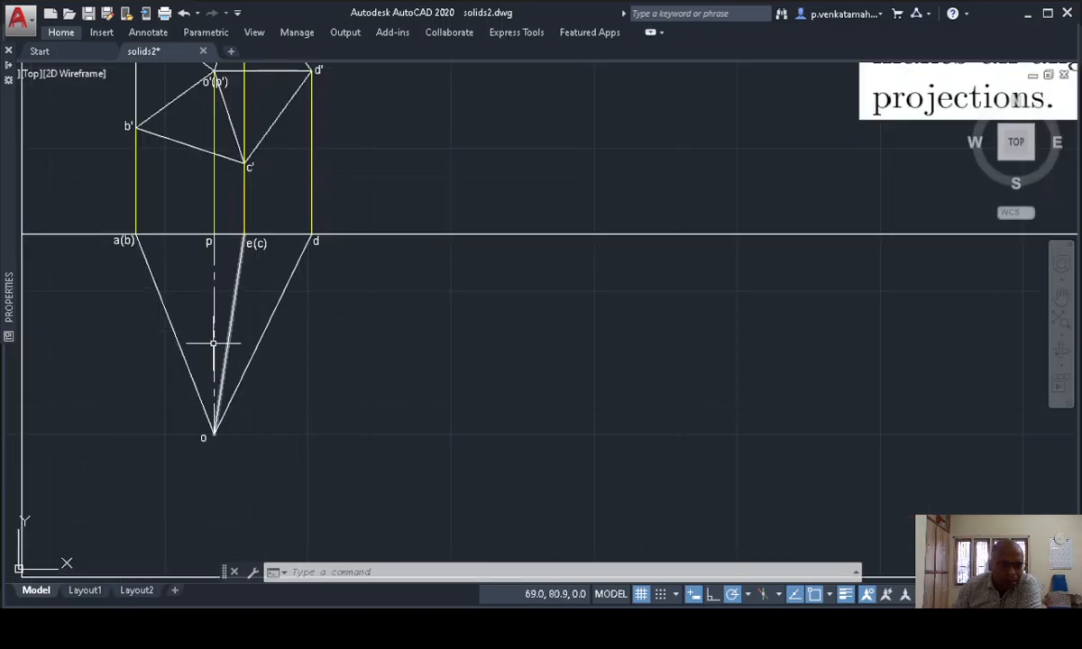
pyautogui.moveTo(112, 218)
pyautogui.mouseDown()
pyautogui.moveTo(249, 213)
pyautogui.moveTo(404, 326)
pyautogui.moveTo(113, 480)
pyautogui.moveTo(132, 425)
pyautogui.mouseUp()
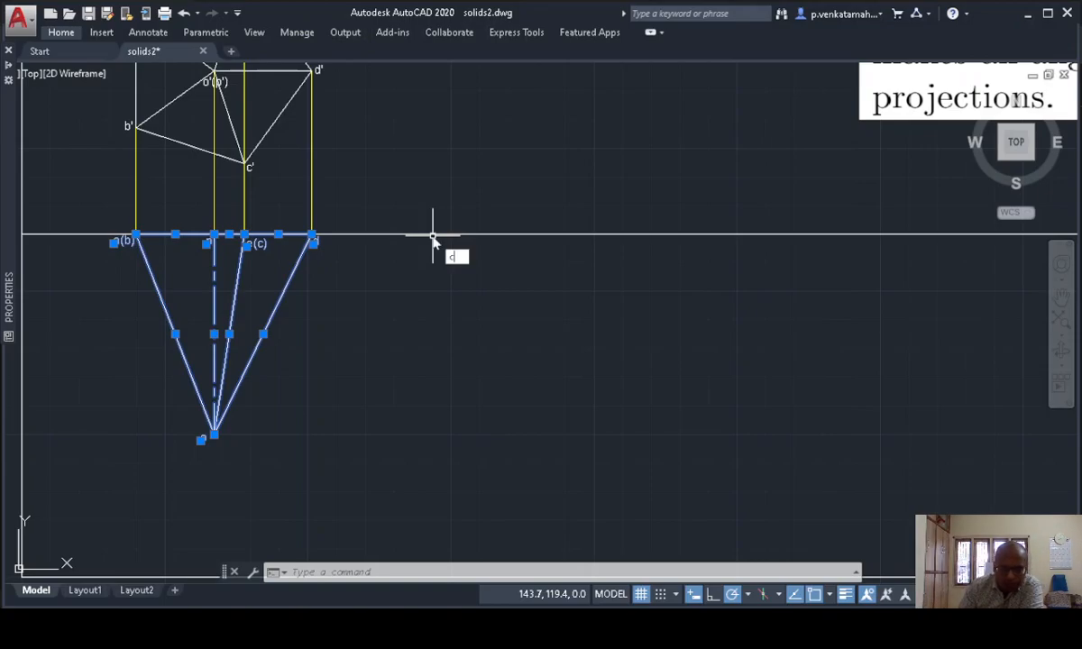
pyautogui.write('o')
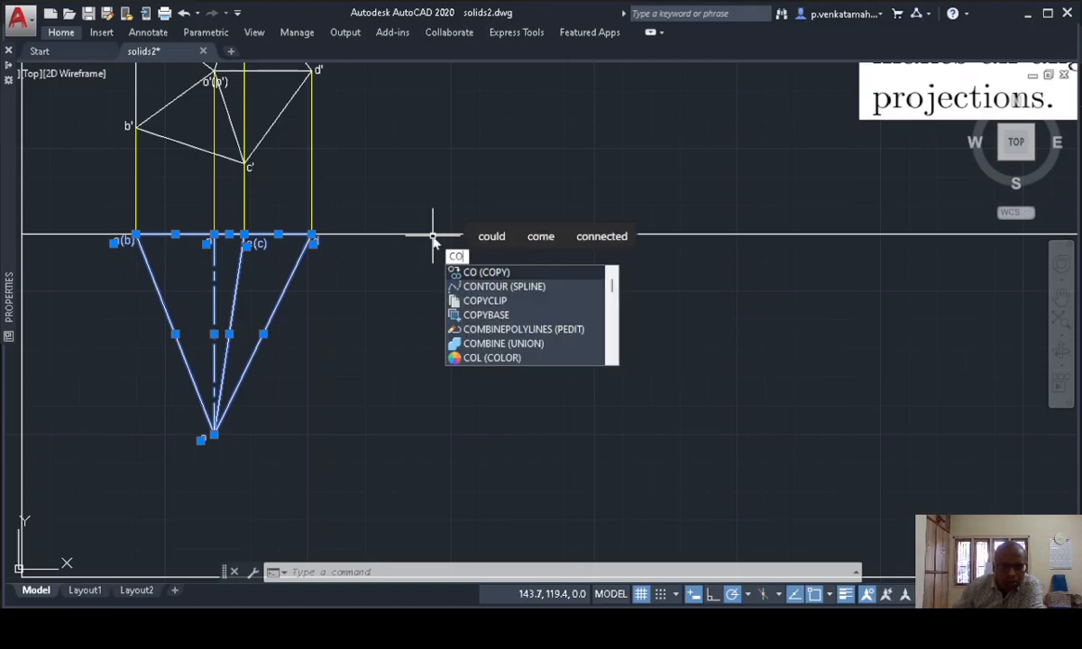
pyautogui.click(490, 274)
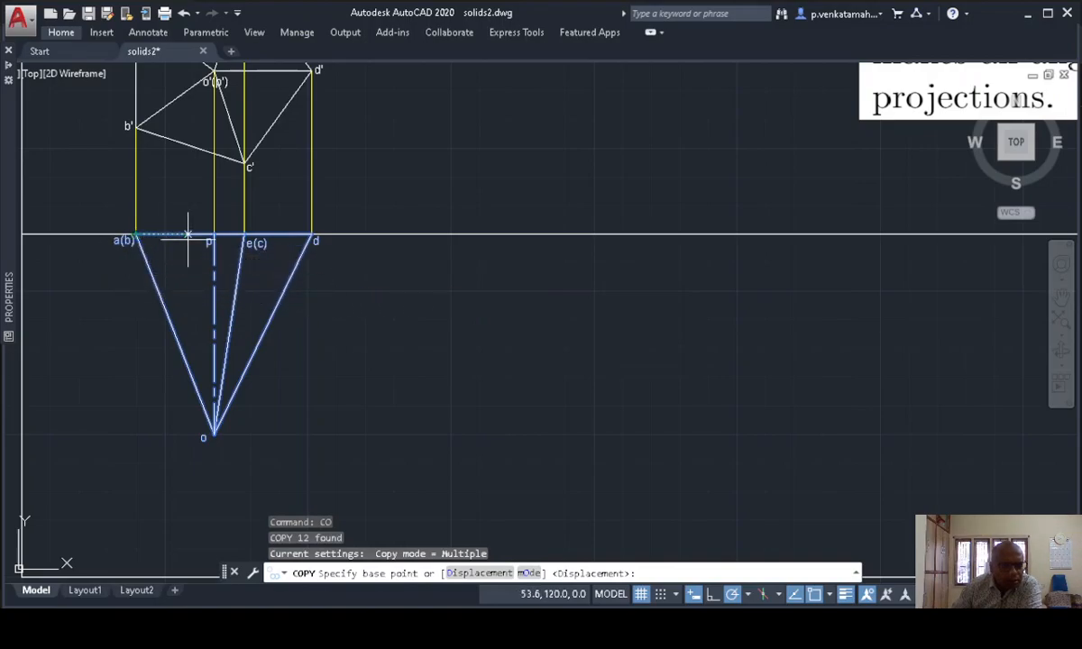
pyautogui.click(136, 236)
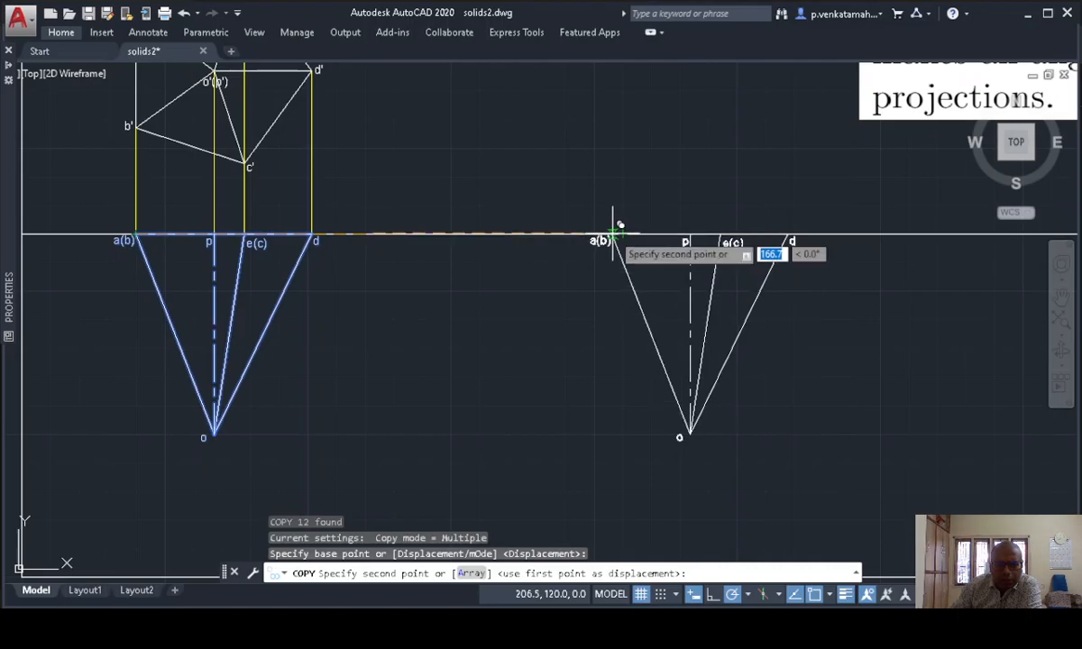
pyautogui.click(613, 233)
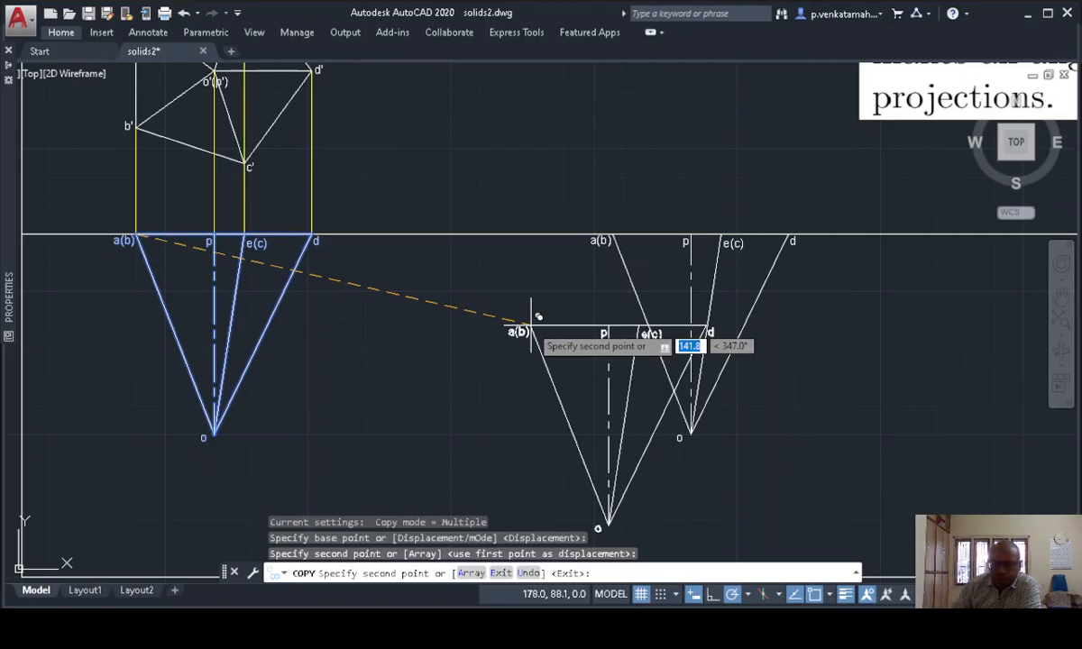
pyautogui.press('Escape')
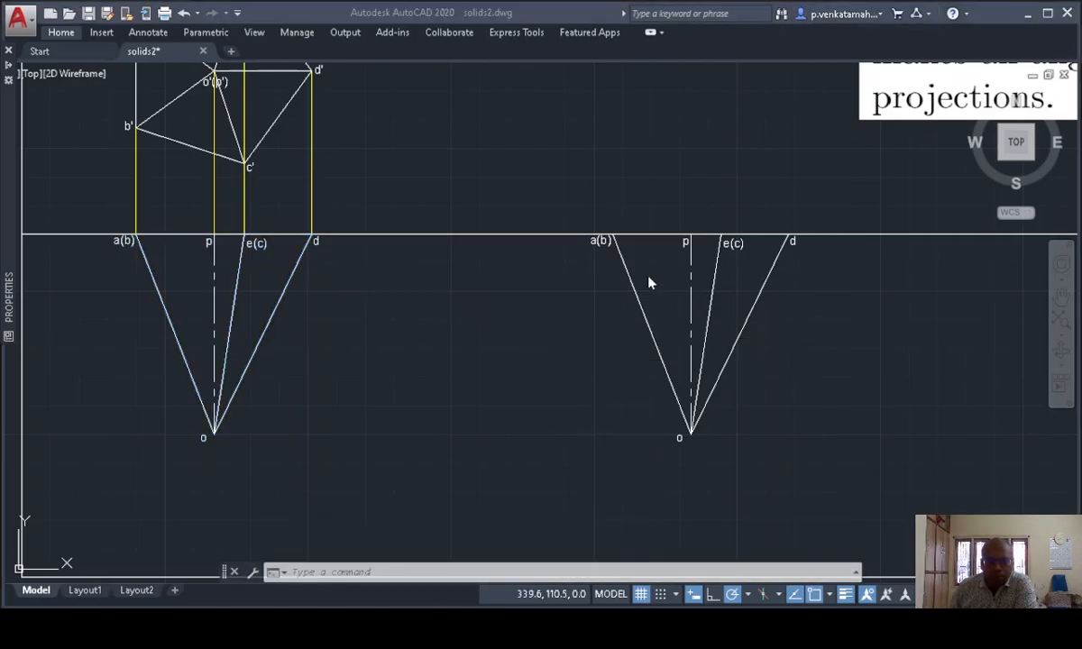
# - Rotate the copied top view with its labels about a(b), using edge a(b)-o as reference, so that edge lies along the reference line toward the original view
pyautogui.click(567, 198)
pyautogui.click(837, 314)
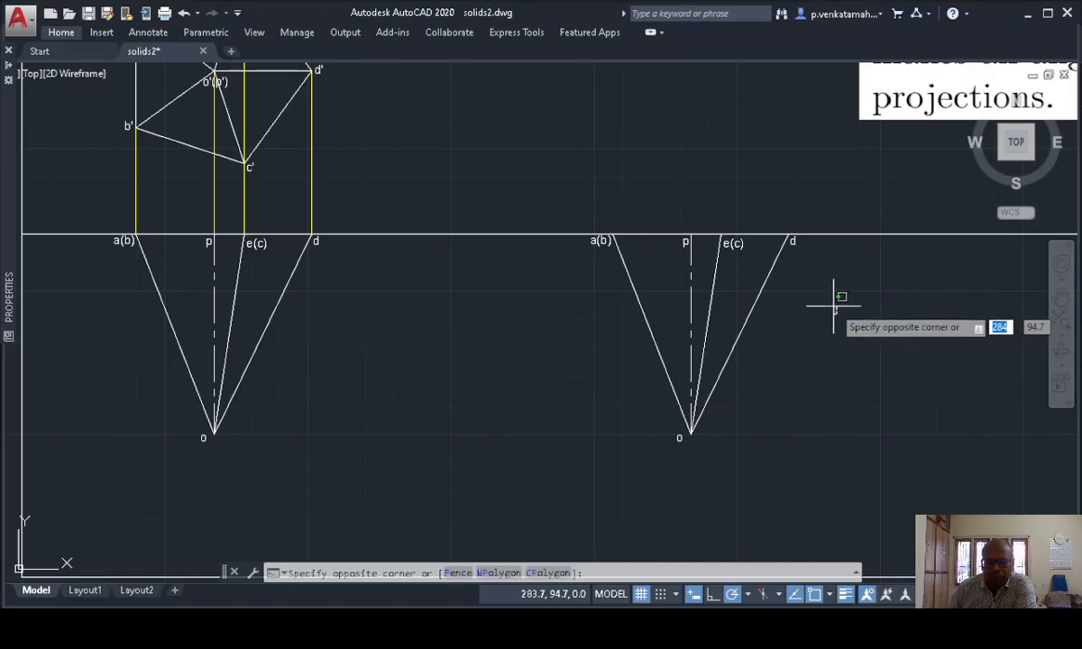
pyautogui.click(922, 317)
pyautogui.moveTo(568, 192)
pyautogui.mouseDown()
pyautogui.moveTo(898, 259)
pyautogui.moveTo(708, 507)
pyautogui.moveTo(577, 507)
pyautogui.moveTo(580, 473)
pyautogui.mouseUp()
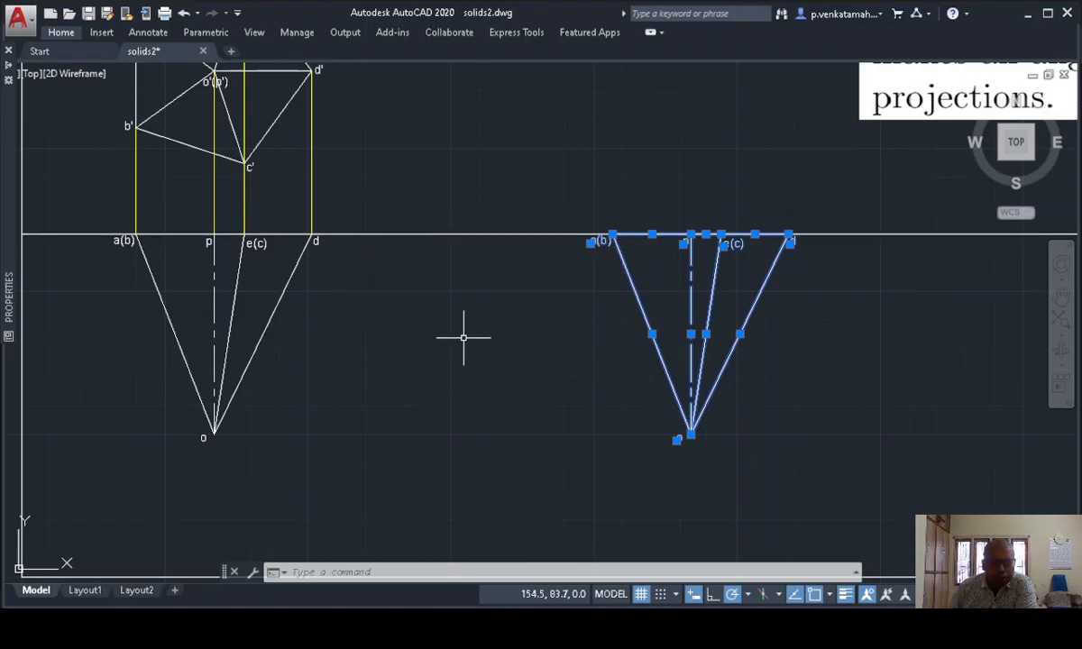
pyautogui.write('o')
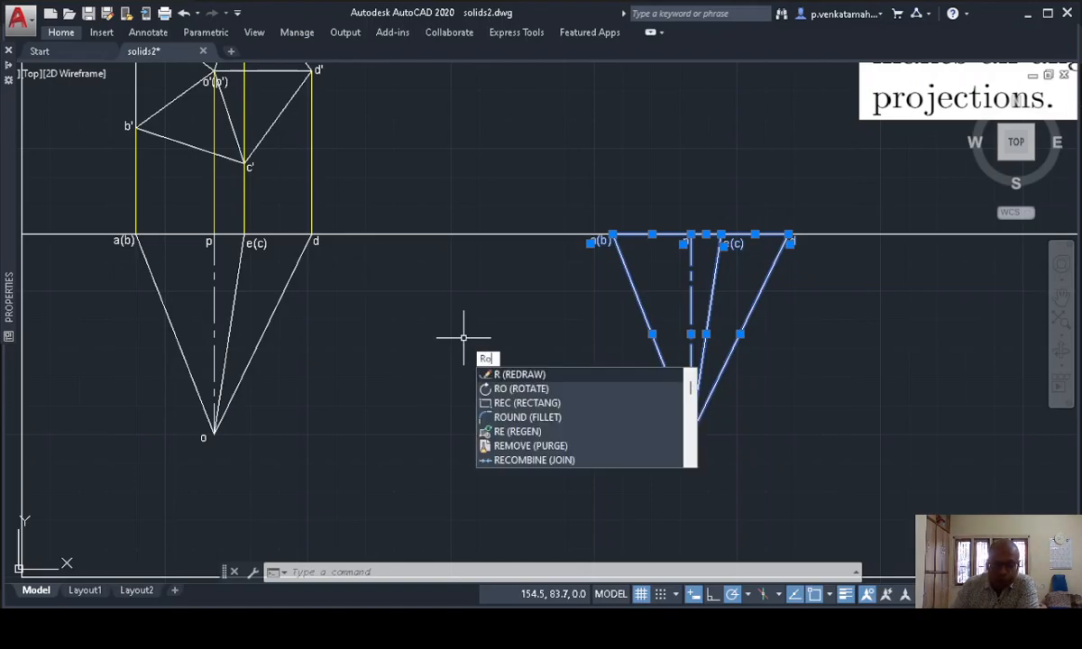
pyautogui.click(530, 377)
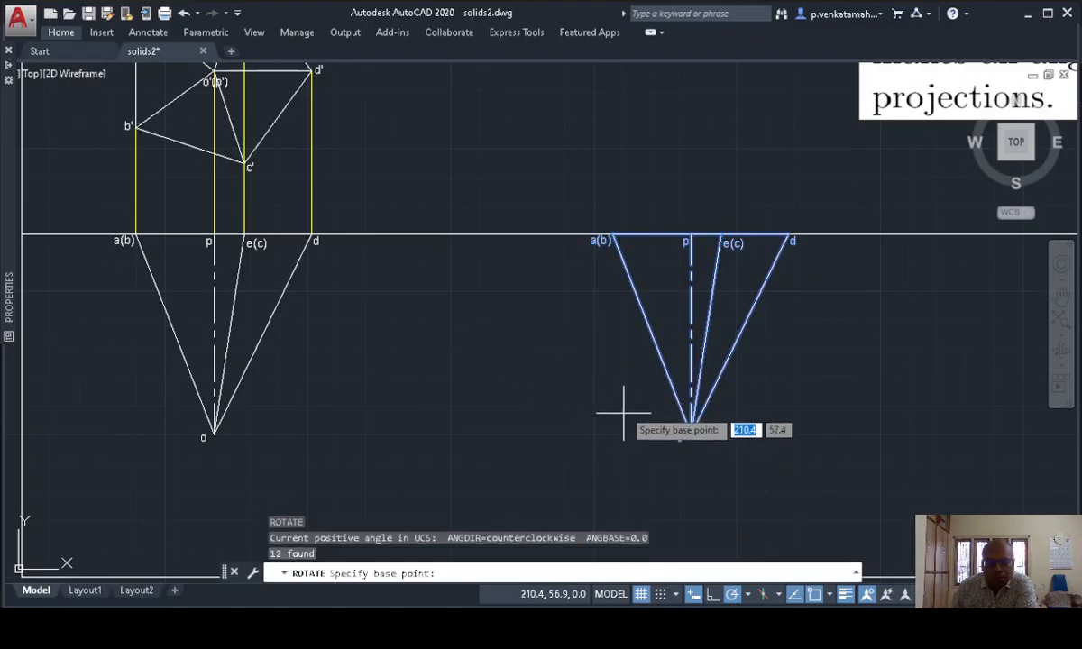
pyautogui.click(613, 236)
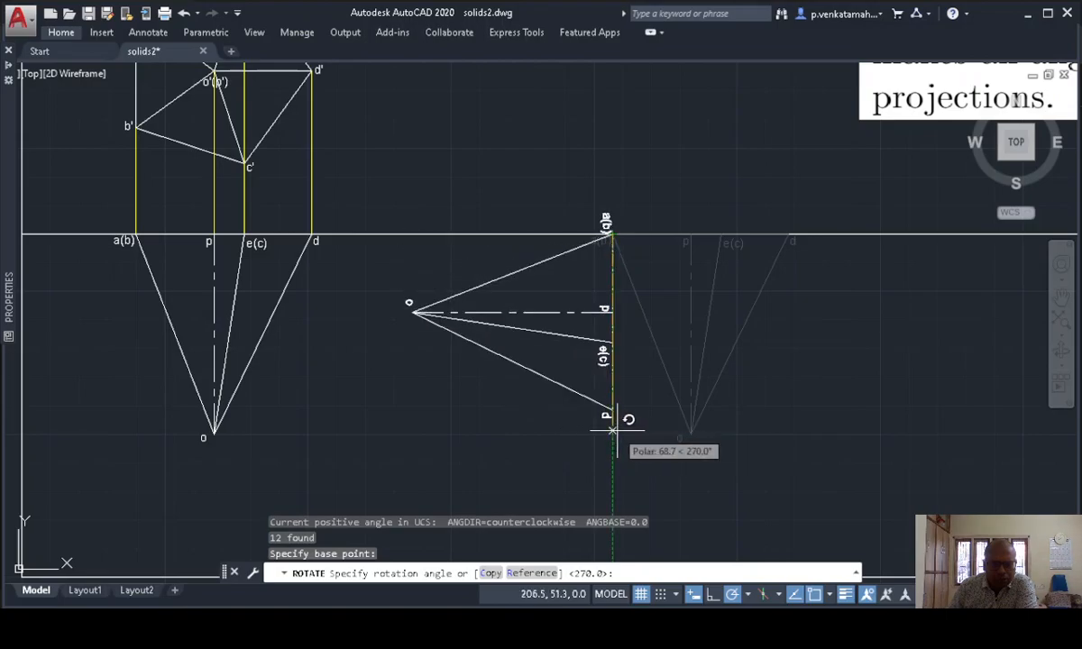
pyautogui.click(532, 574)
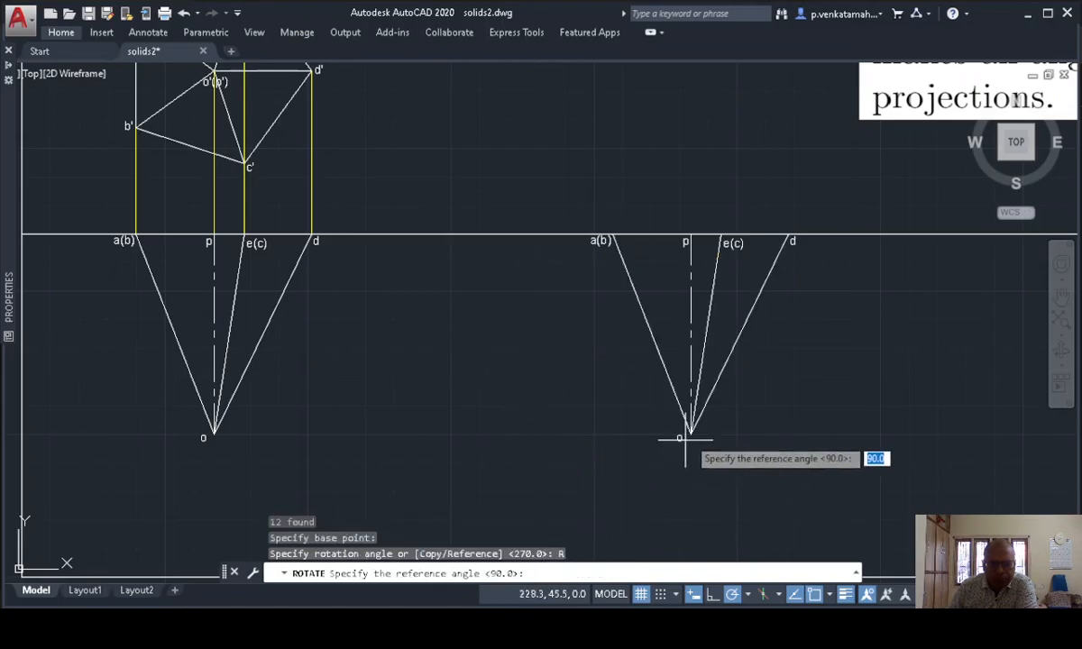
pyautogui.click(613, 236)
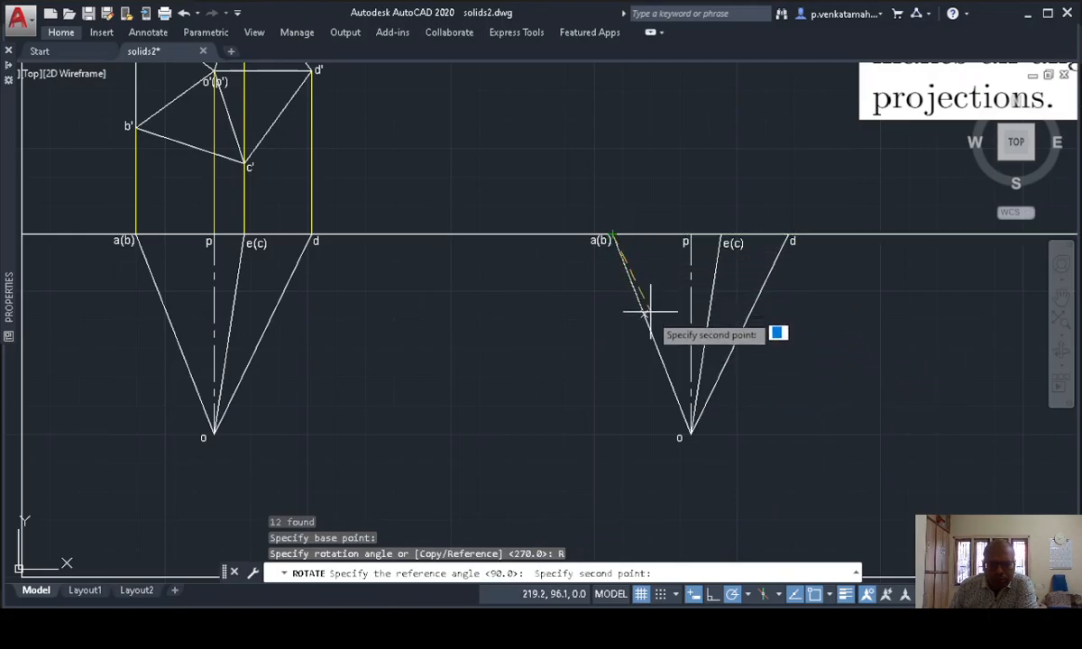
pyautogui.click(691, 435)
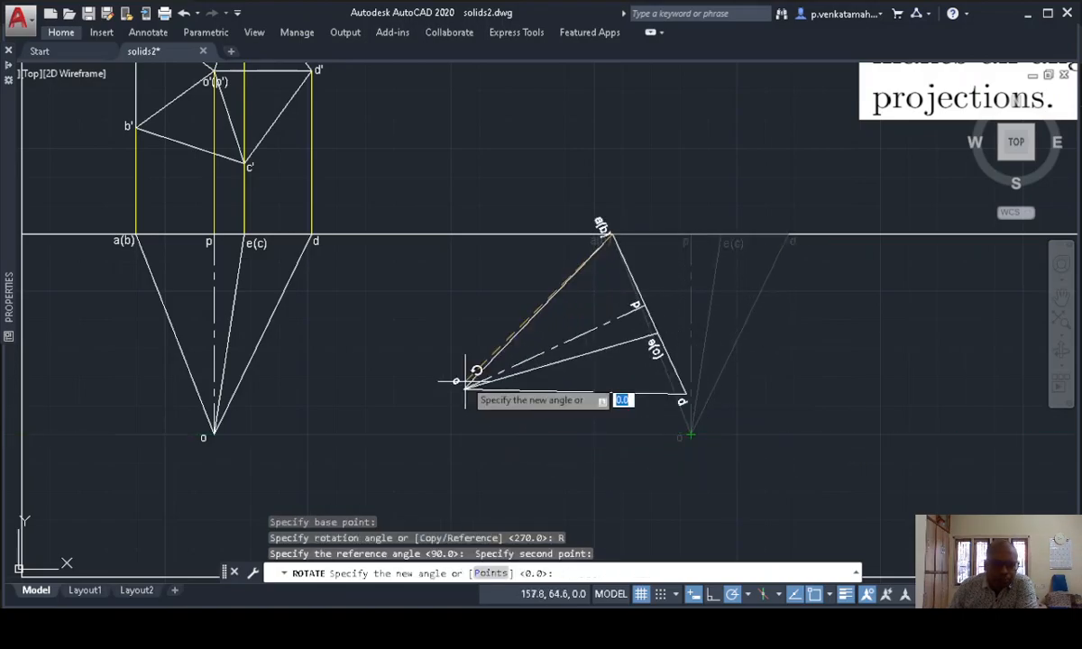
pyautogui.click(367, 233)
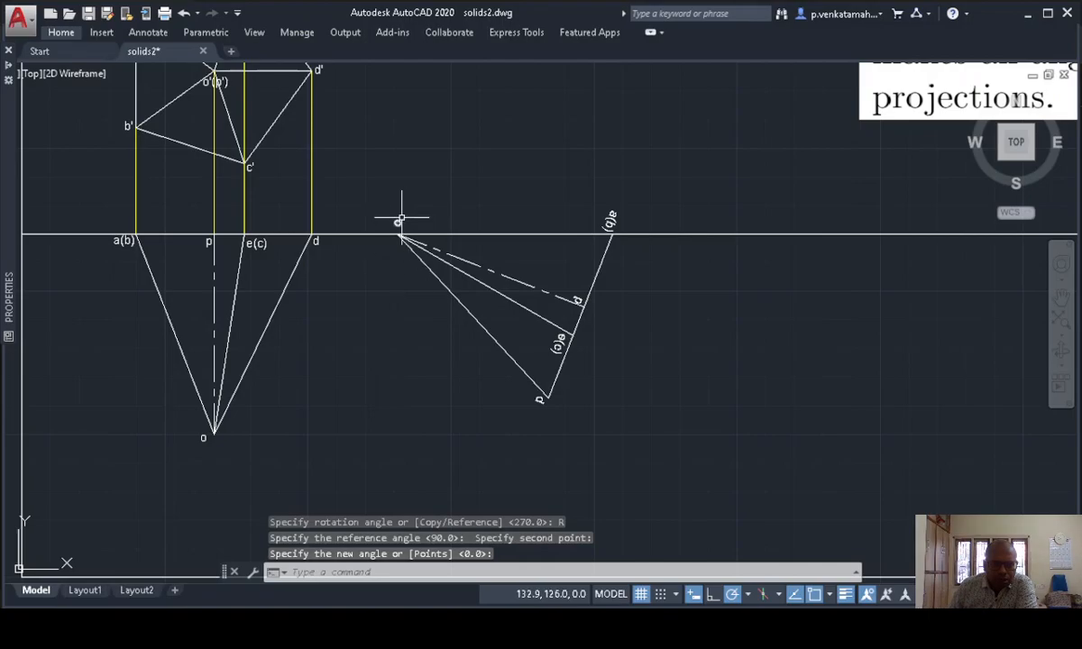
# - Set the text rotation of the five labels o, e(c), d, p and a(b) on the rotated top view to 0
pyautogui.click(558, 343)
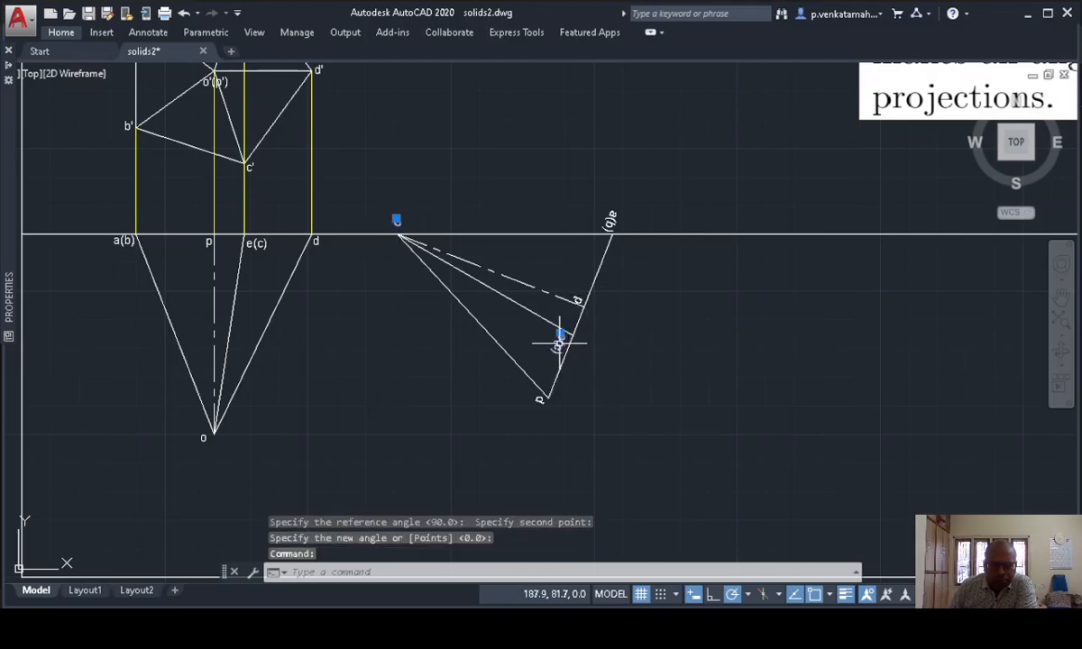
pyautogui.click(539, 399)
pyautogui.click(577, 298)
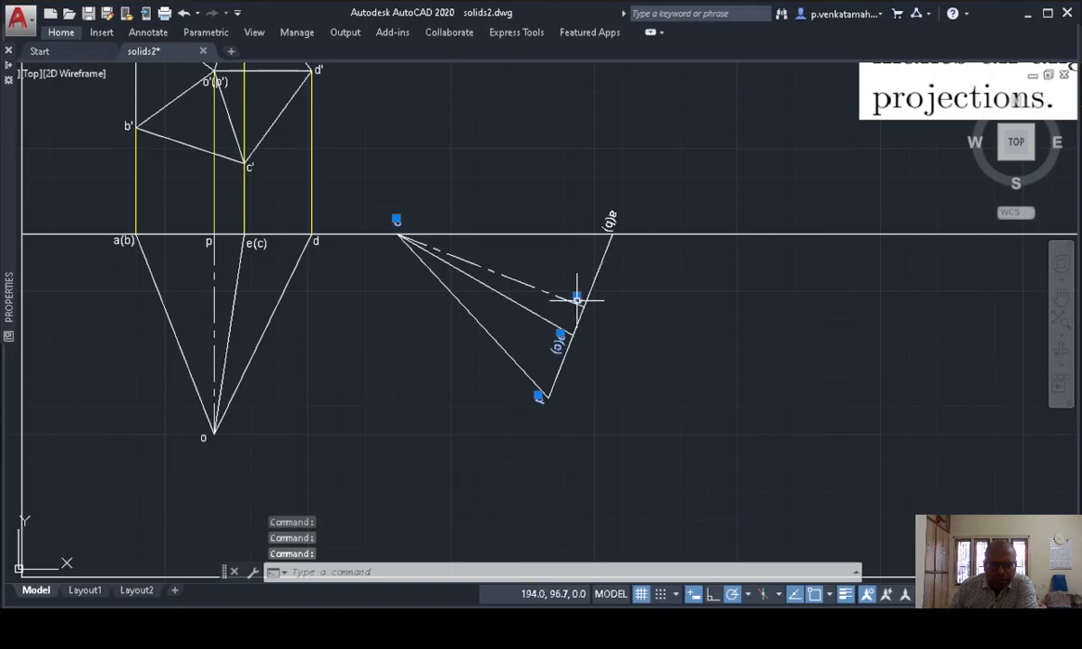
pyautogui.click(612, 218)
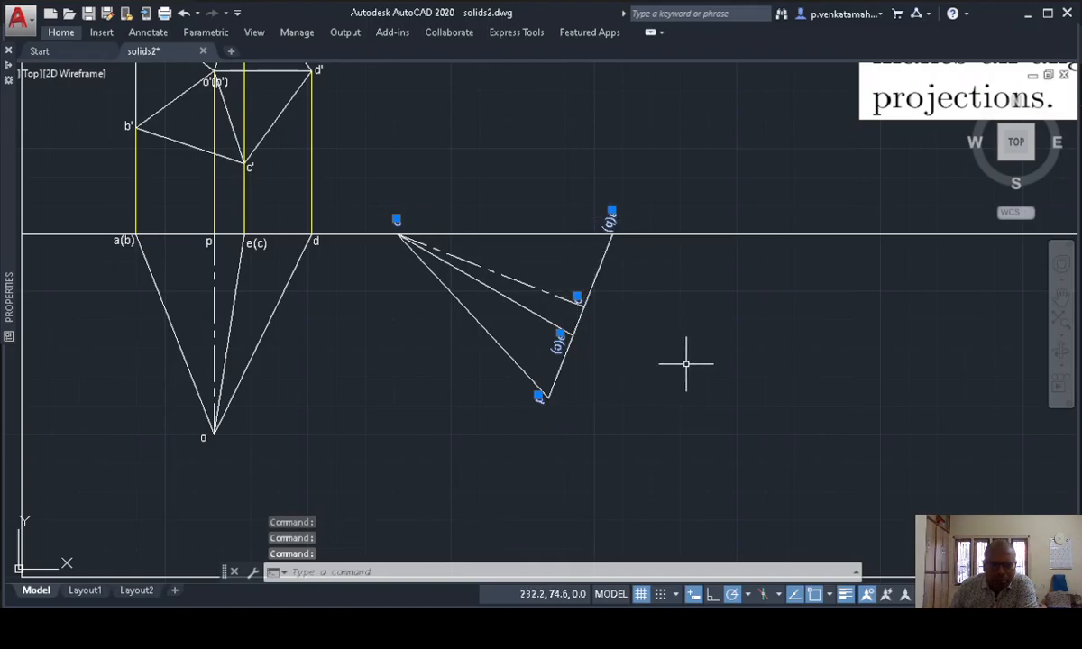
pyautogui.moveTo(11, 71)
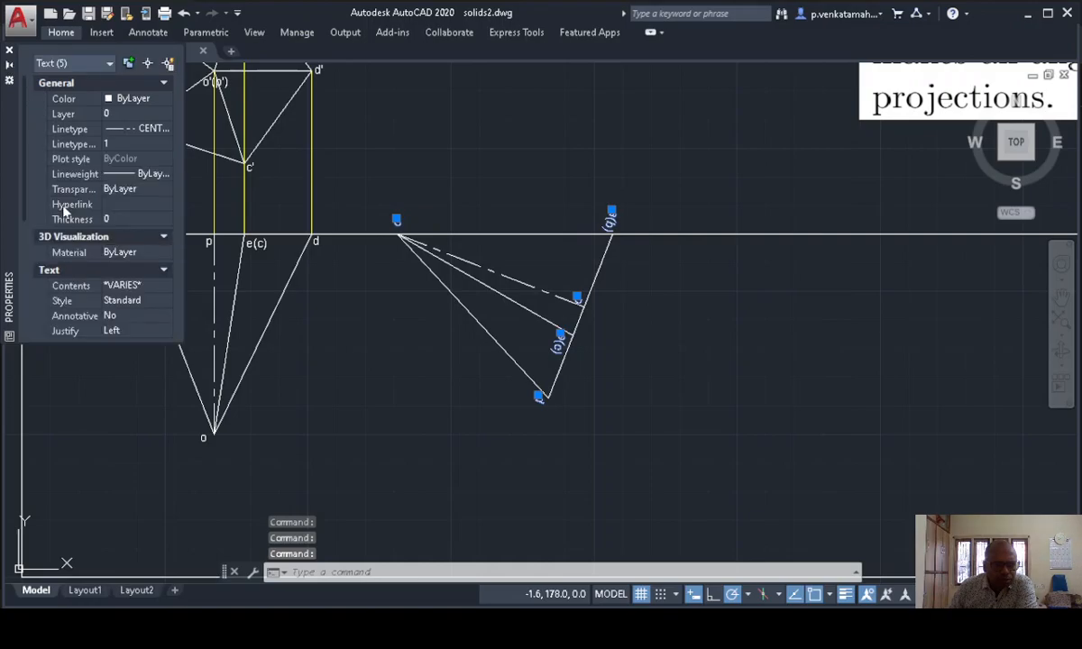
pyautogui.scroll(-5, 107, 221)
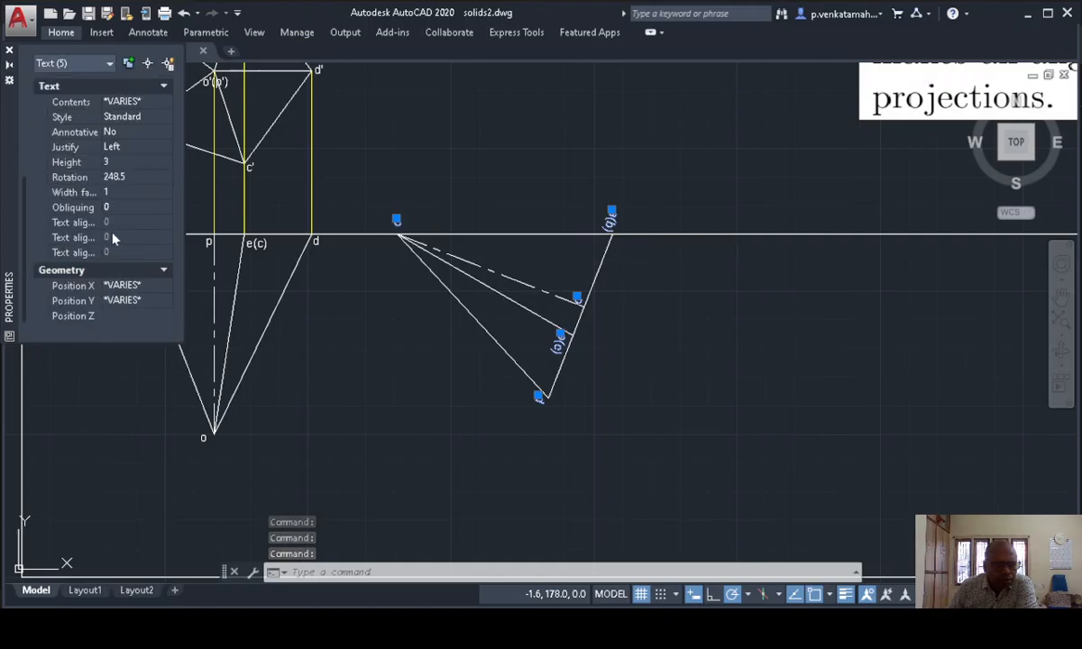
pyautogui.click(124, 178)
pyautogui.write('0')
pyautogui.press('Tab')
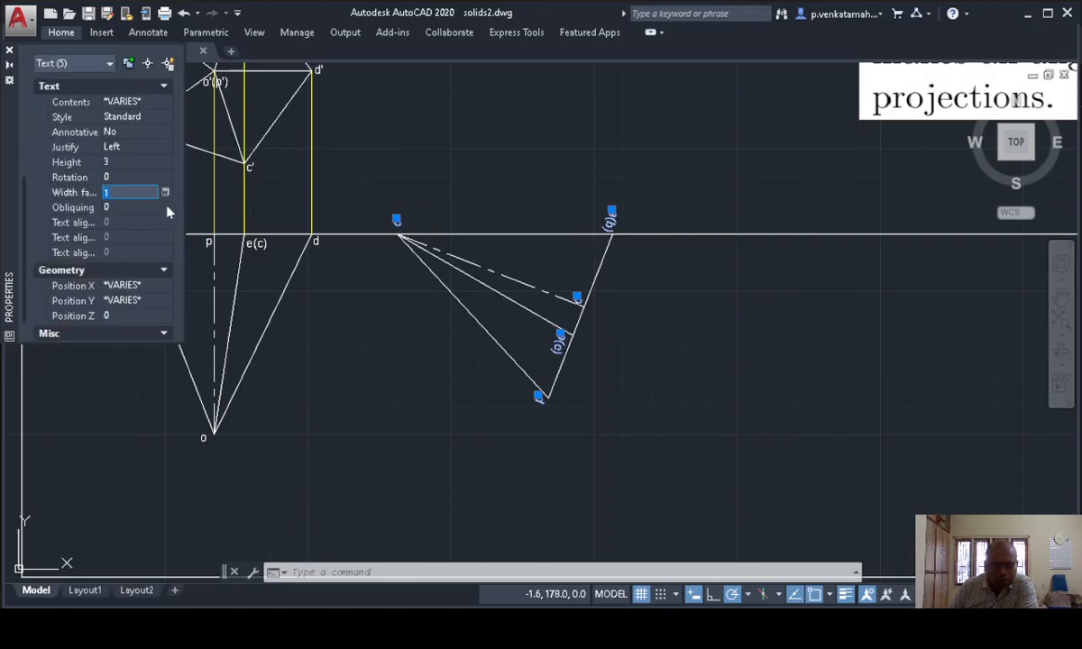
pyautogui.click(9, 68)
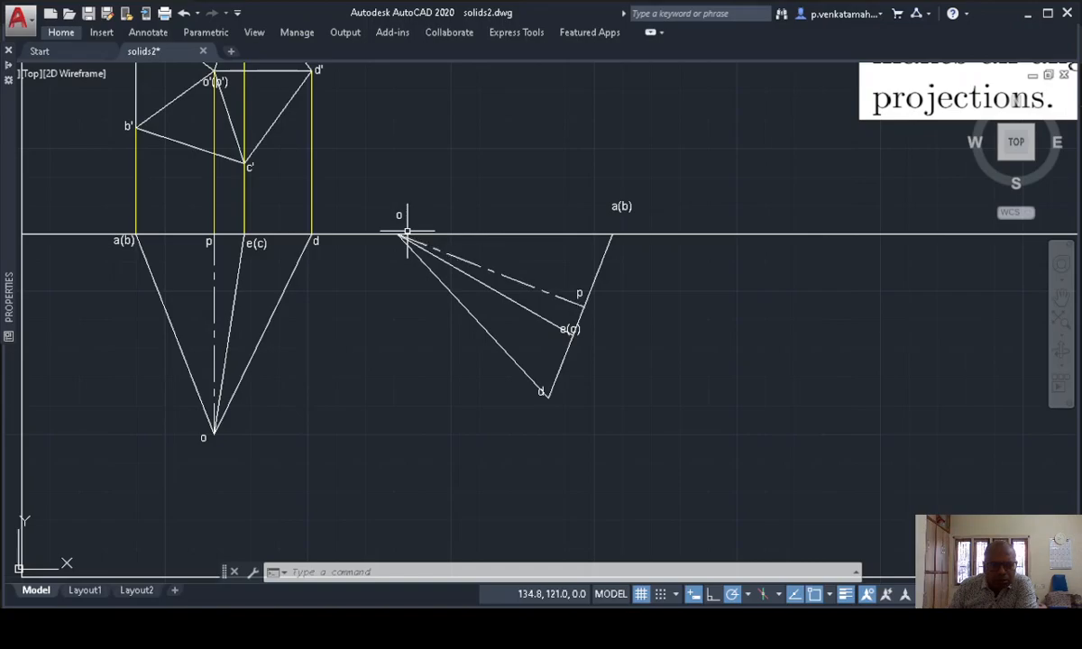
# - Move the labels o and a(b) of the rotated top view to just below their points on the reference line
pyautogui.scroll(2, 400, 232)
pyautogui.moveTo(394, 208); pyautogui.dragTo(392, 252)
pyautogui.click(751, 192)
pyautogui.moveTo(754, 197); pyautogui.dragTo(757, 261)
pyautogui.click(755, 259)
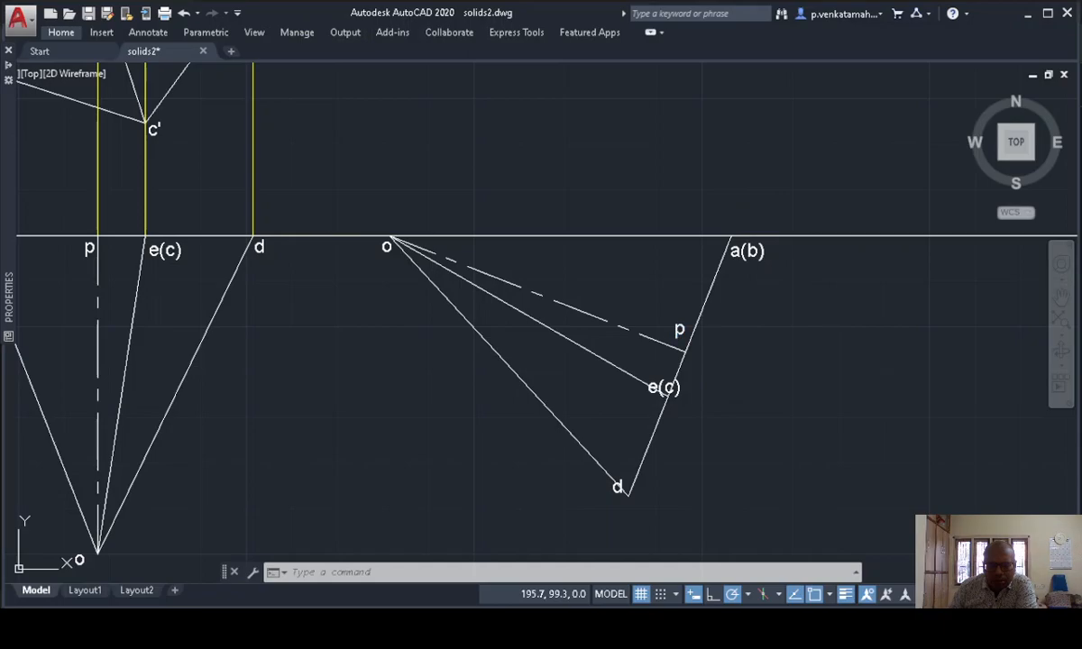
# - Move the labels p and e(c) of the rotated top view to the outer side of the base line, beside their points
pyautogui.doubleClick(679, 330)
pyautogui.press('Return')
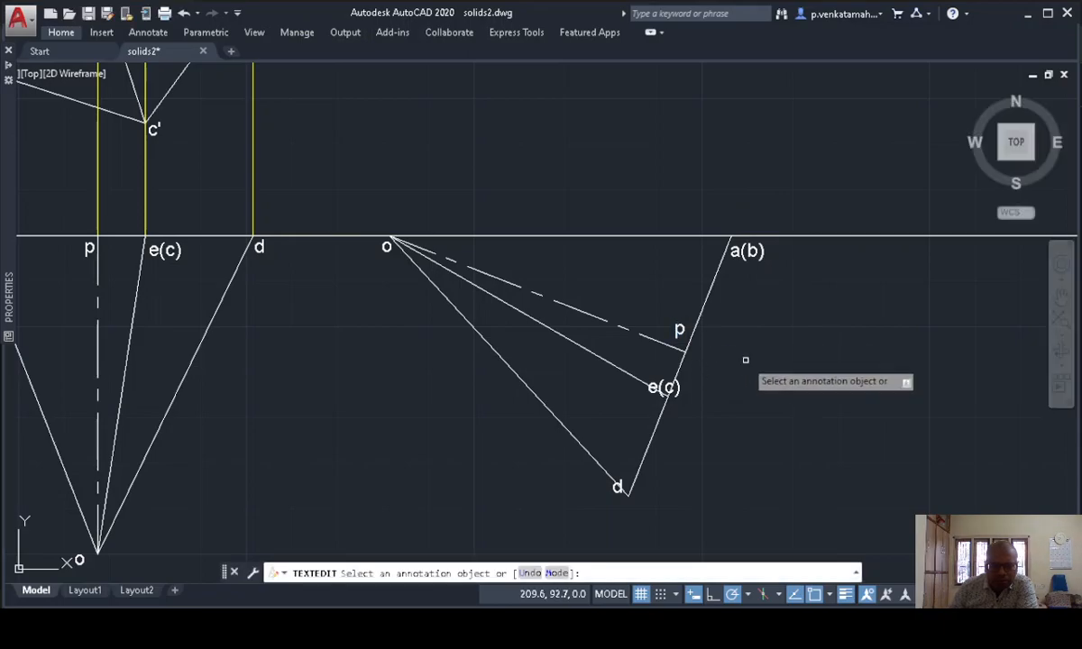
pyautogui.press('Escape')
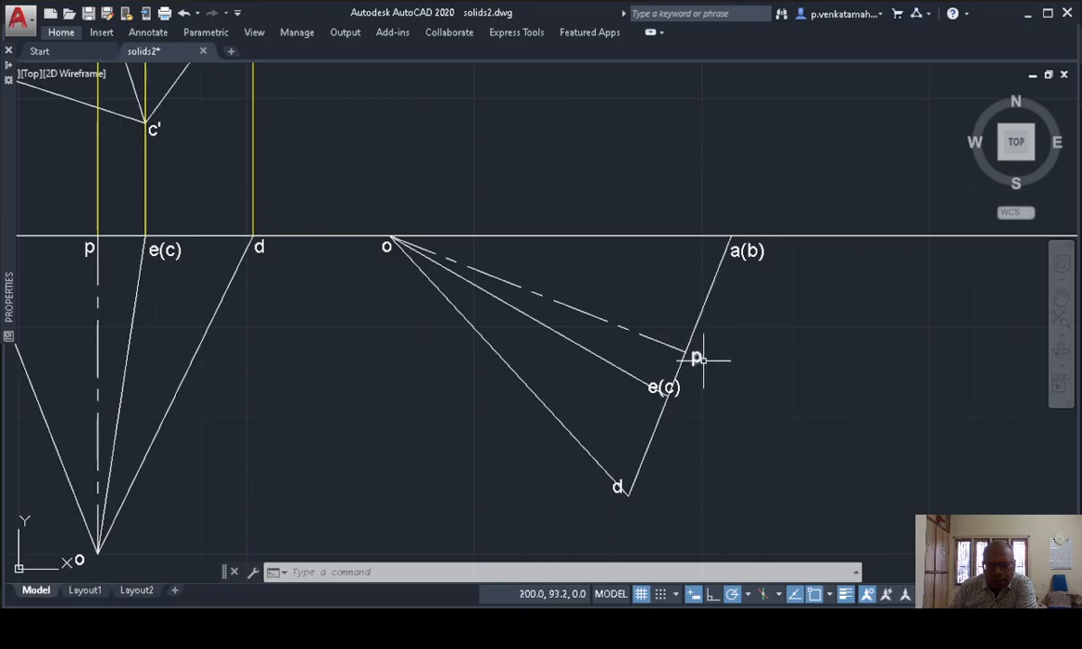
pyautogui.click(674, 390)
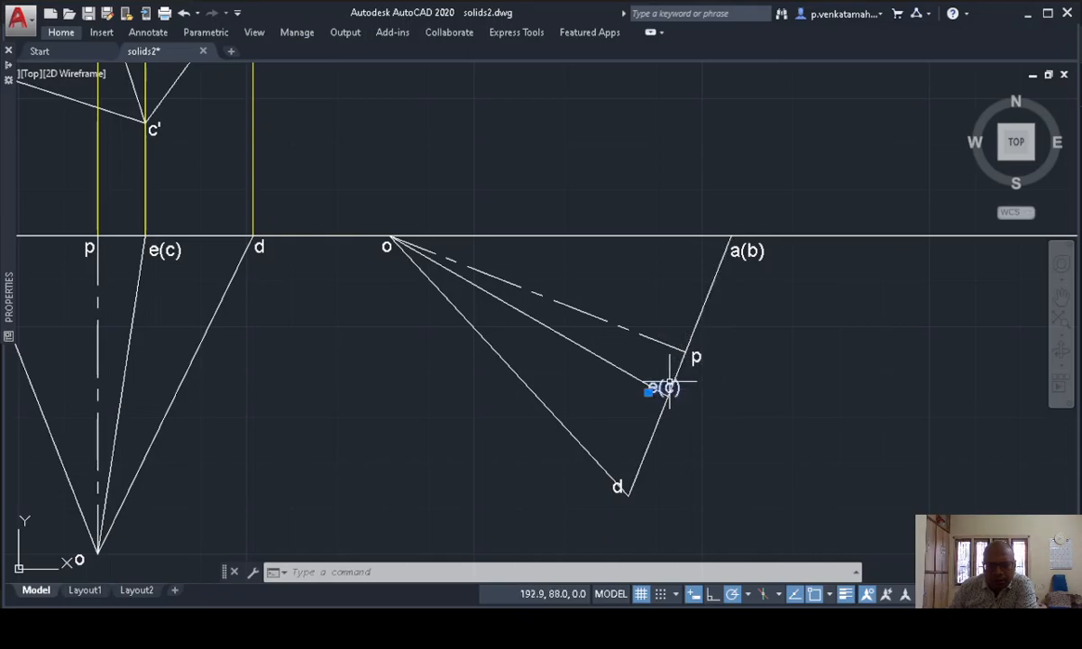
pyautogui.moveTo(667, 388); pyautogui.dragTo(694, 409)
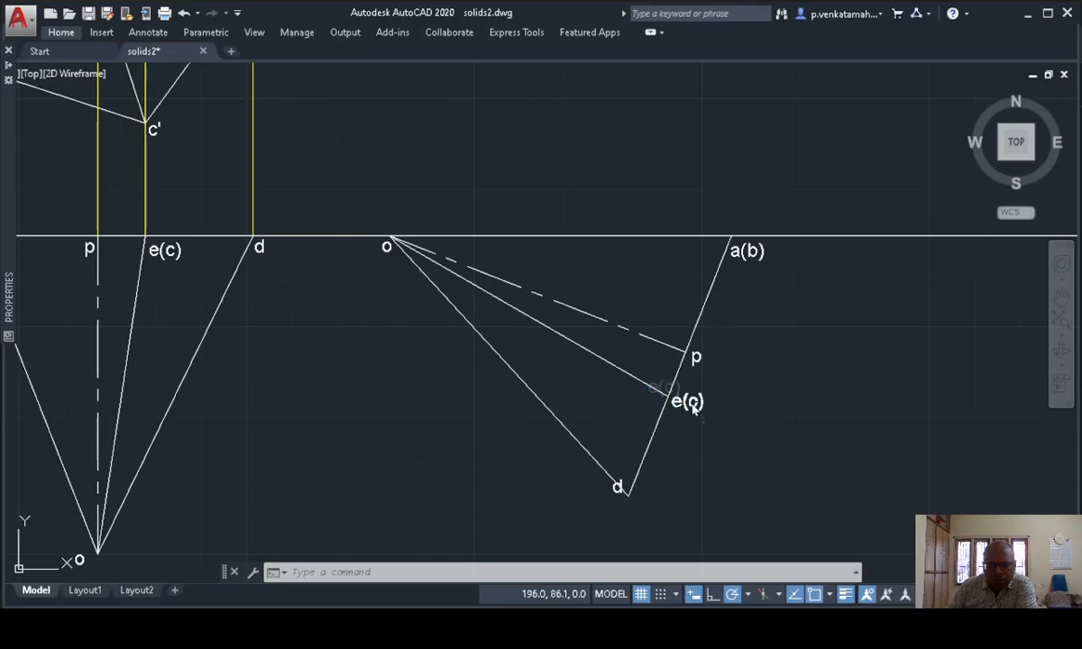
# - Move the label d of the rotated top view to just below its corner point
pyautogui.click(619, 487)
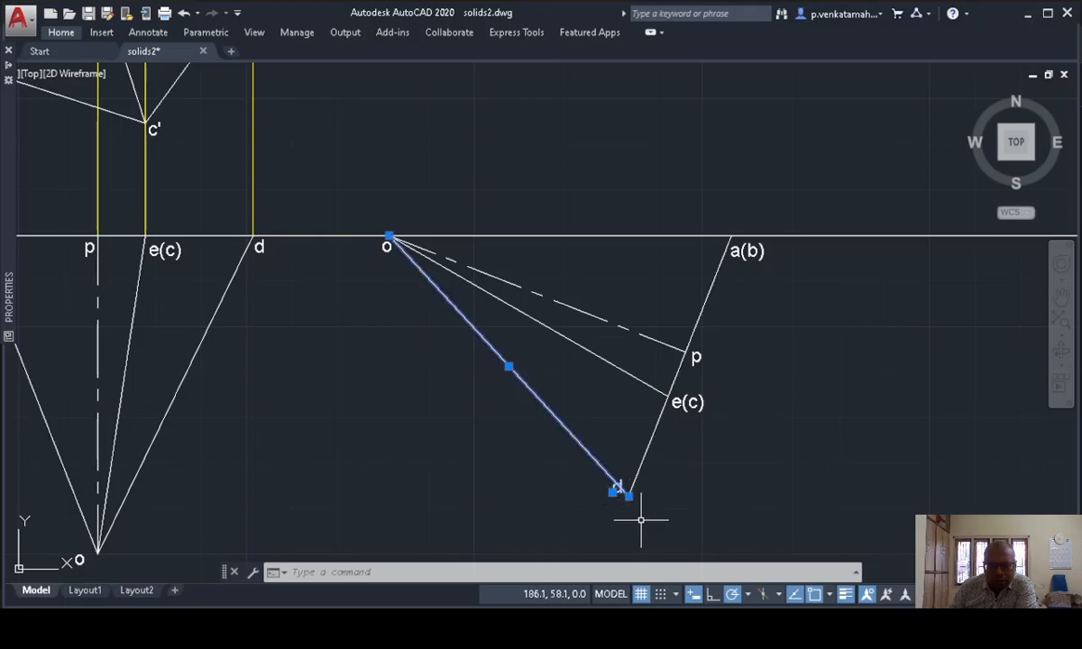
pyautogui.press('Escape')
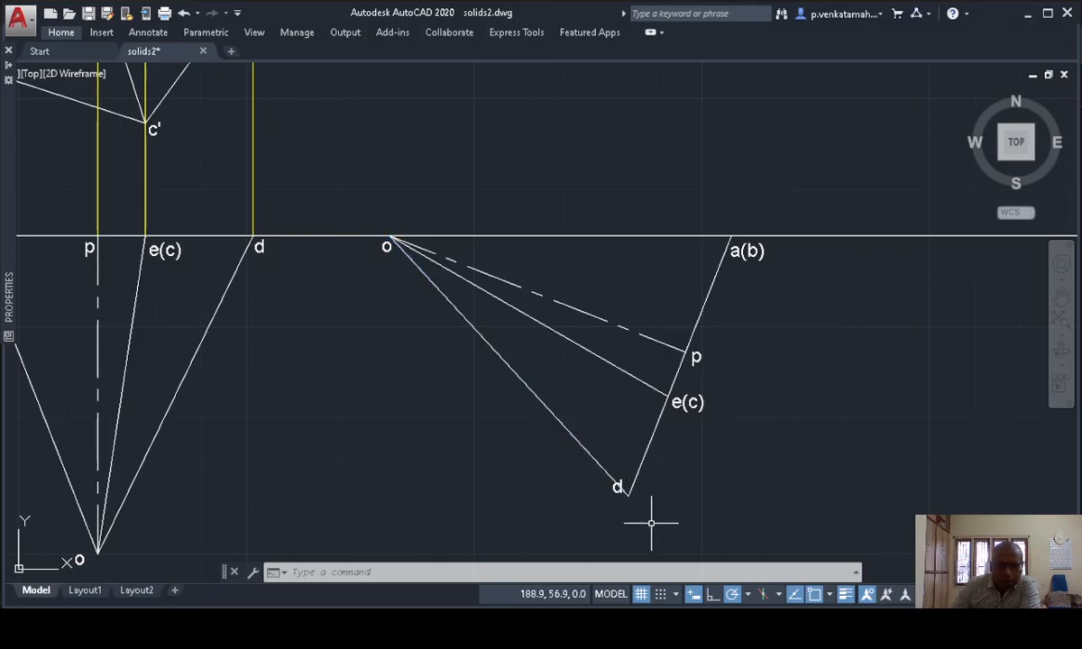
pyautogui.click(619, 487)
pyautogui.press('Escape')
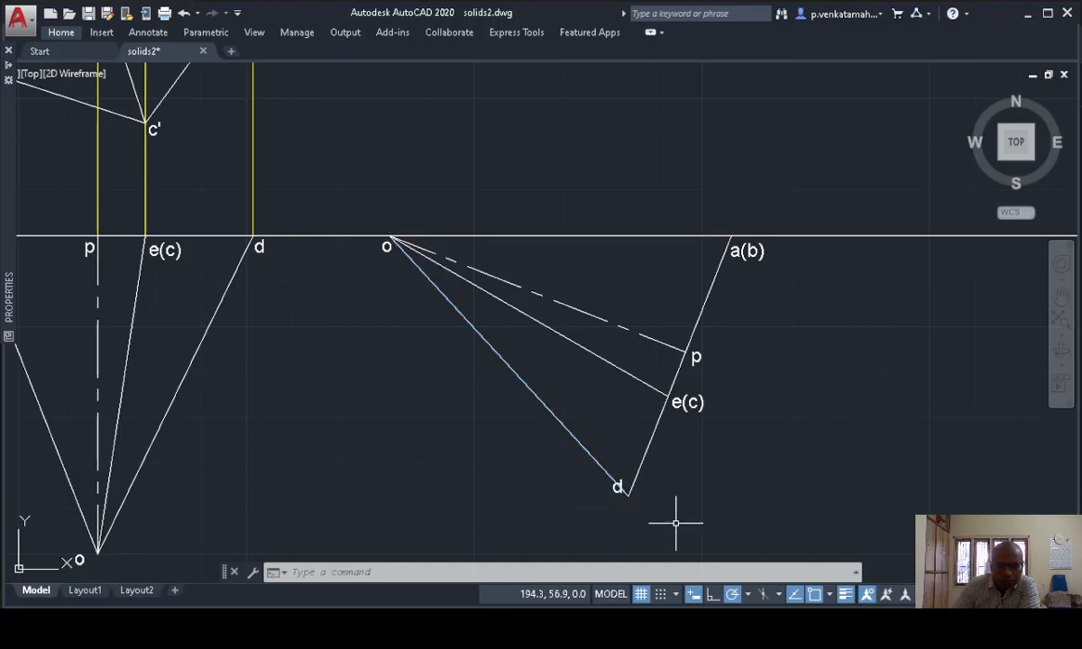
pyautogui.click(621, 490)
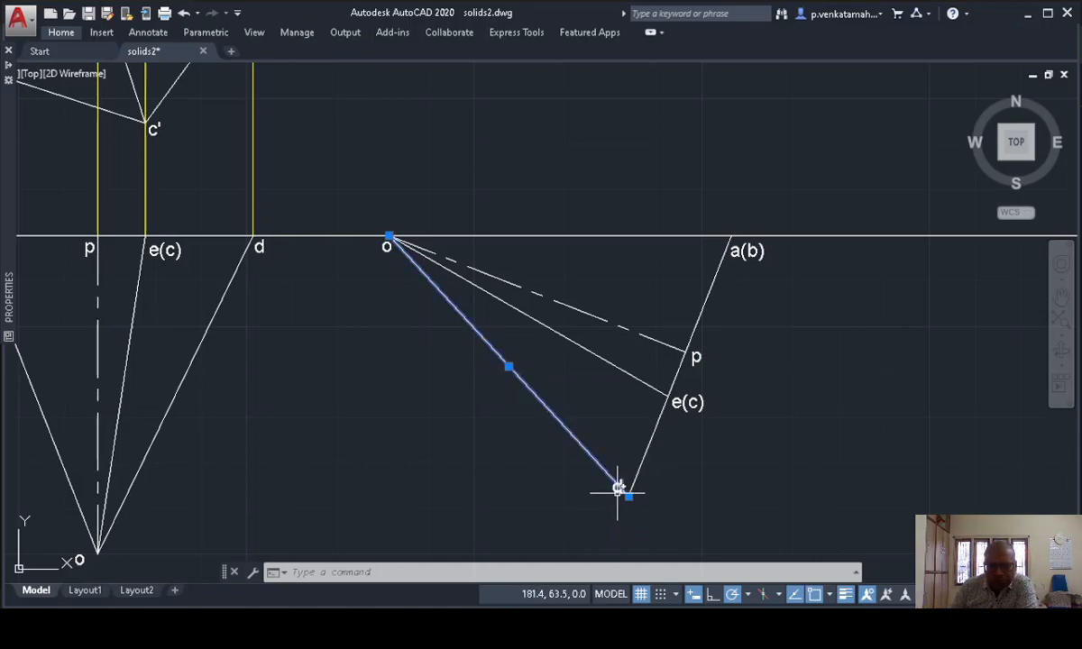
pyautogui.press('Escape')
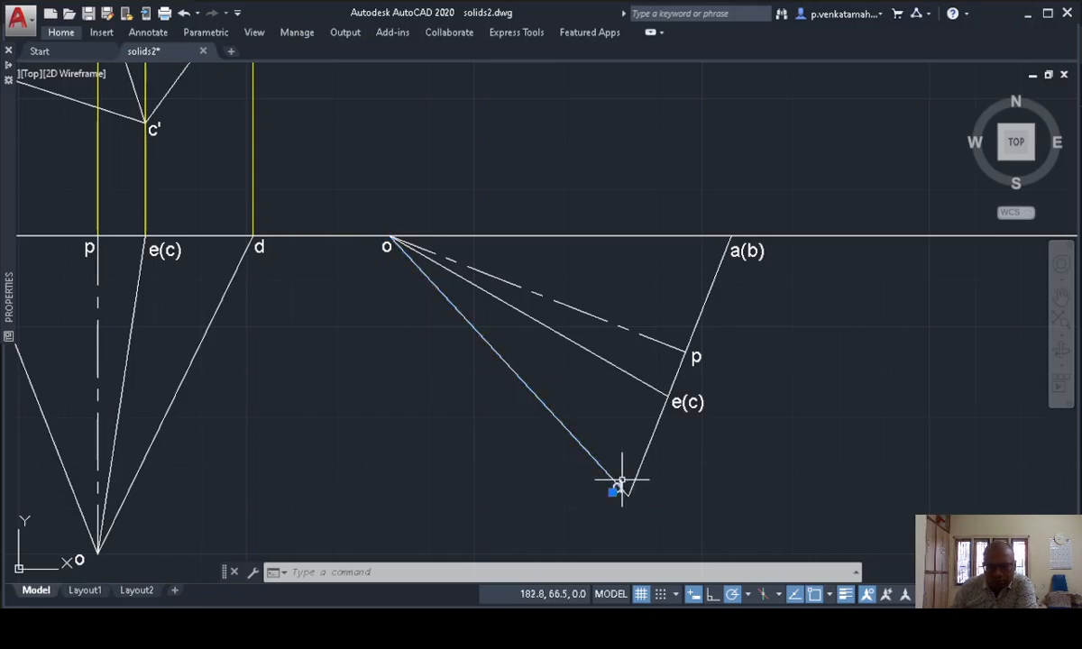
pyautogui.moveTo(621, 484); pyautogui.dragTo(633, 506)
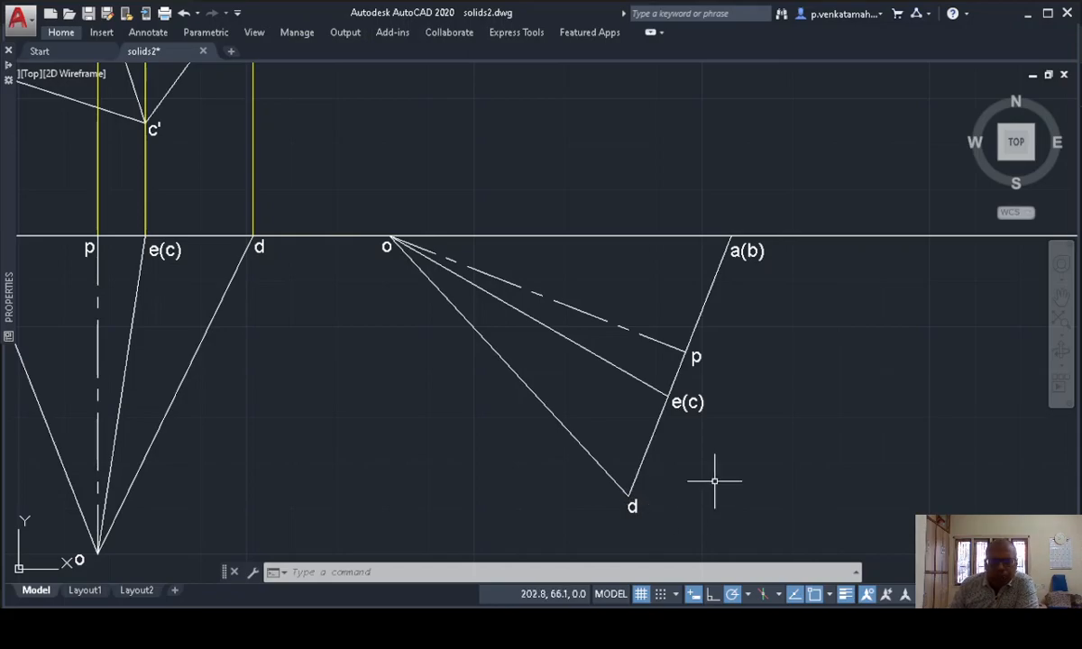
# - Set the current object color to yellow for the projector lines
pyautogui.scroll(-2, 718, 472)
pyautogui.moveTo(765, 416); pyautogui.dragTo(676, 439, button='middle')
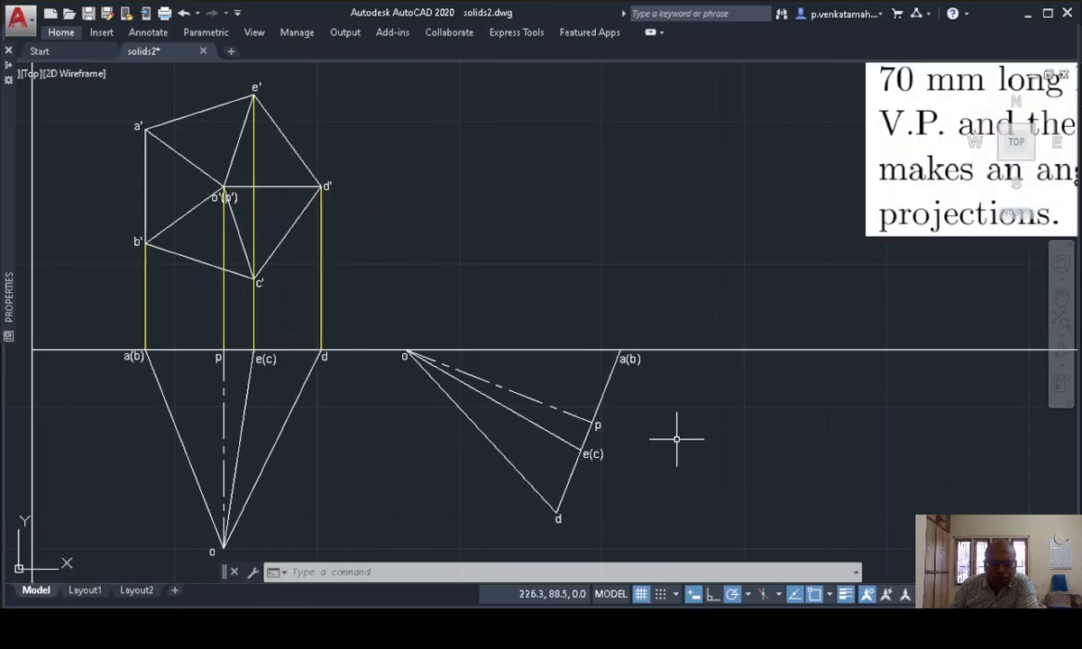
pyautogui.click(61, 32)
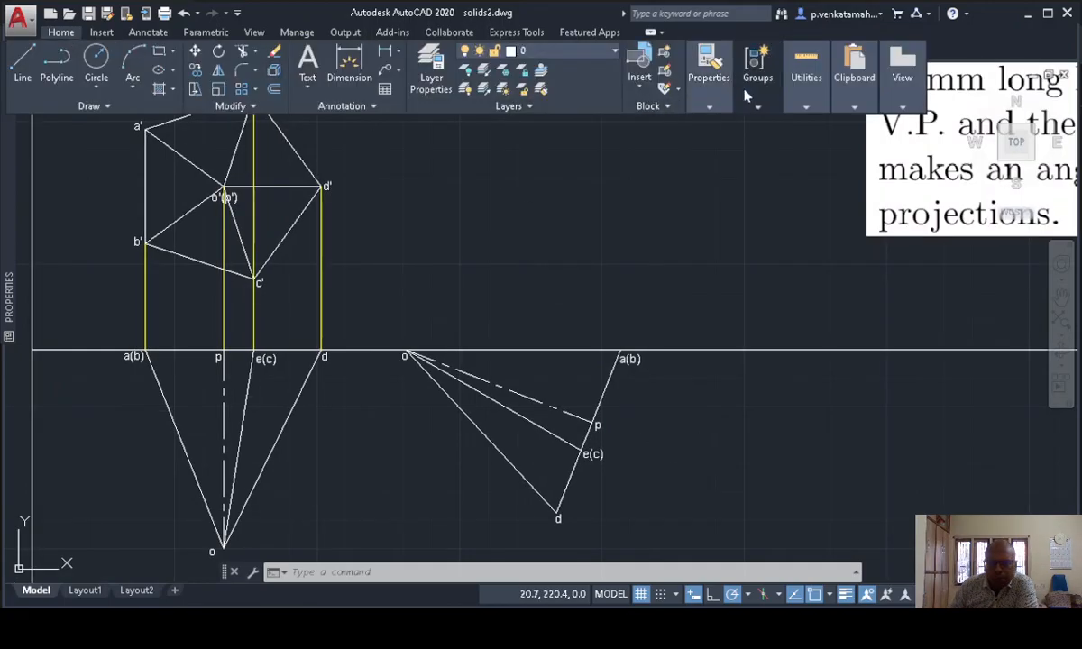
pyautogui.click(708, 72)
pyautogui.click(786, 126)
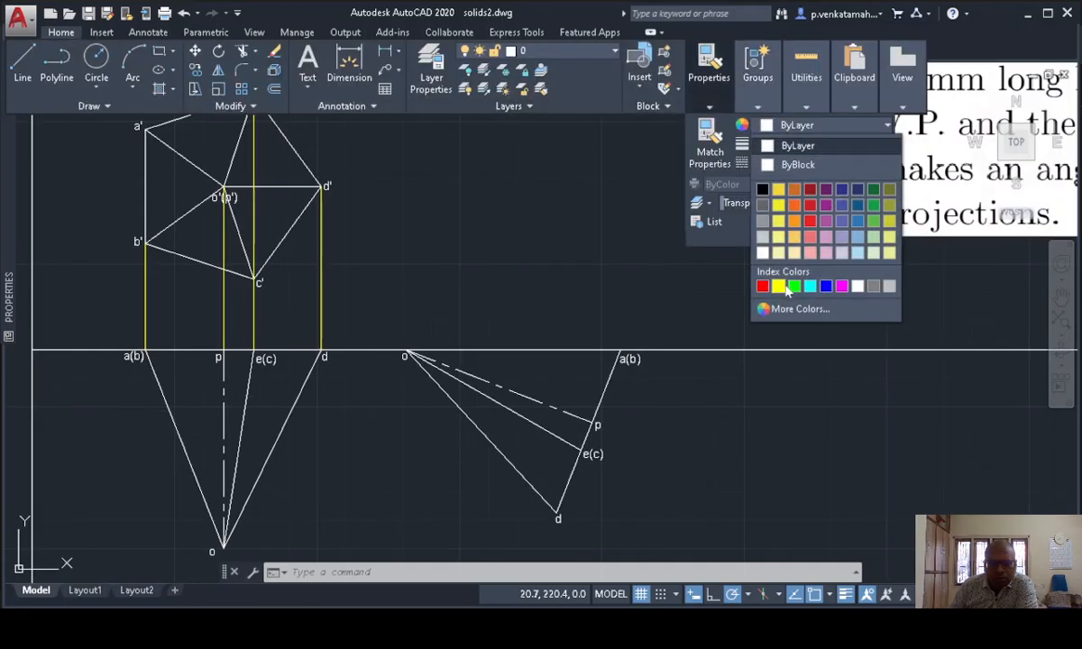
pyautogui.click(779, 286)
# - Draw a vertical projector from apex o of the rotated top view up to slightly above the height of e'
pyautogui.click(24, 65)
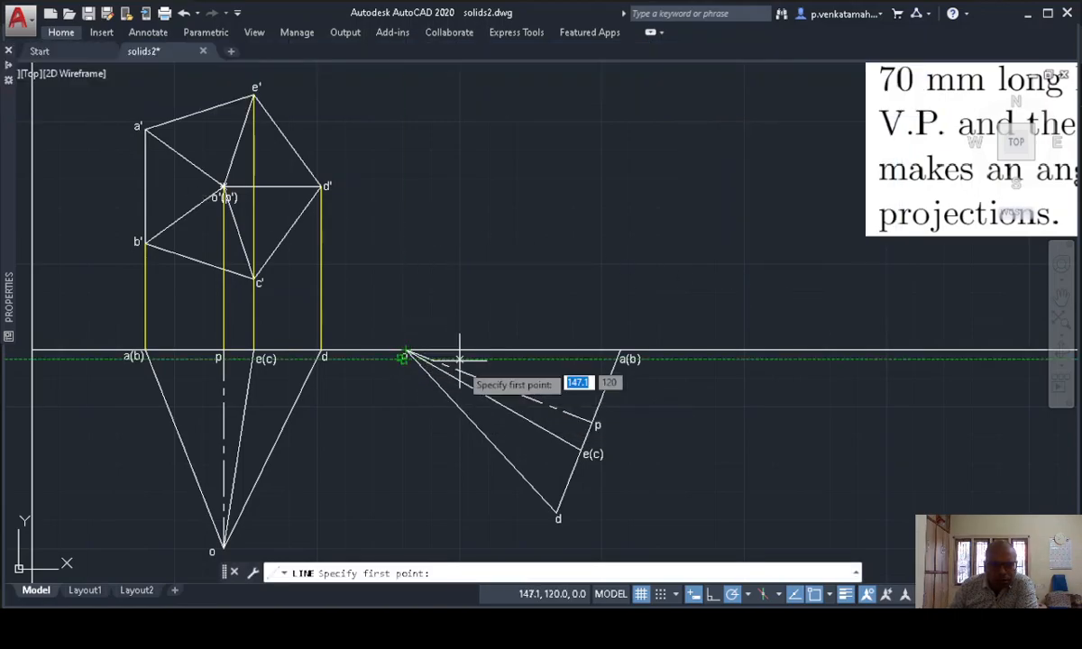
pyautogui.click(406, 352)
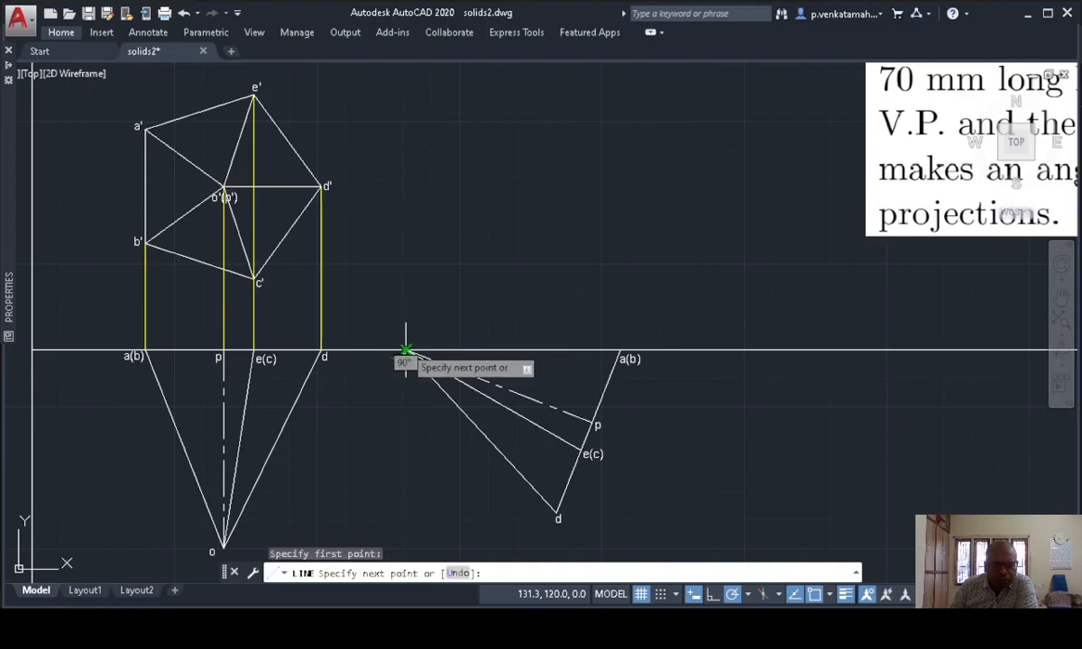
pyautogui.click(406, 79)
pyautogui.press('Return')
# - Draw a vertical projector from corner d of the rotated top view up to the same height as the projector from o
pyautogui.press('Return')
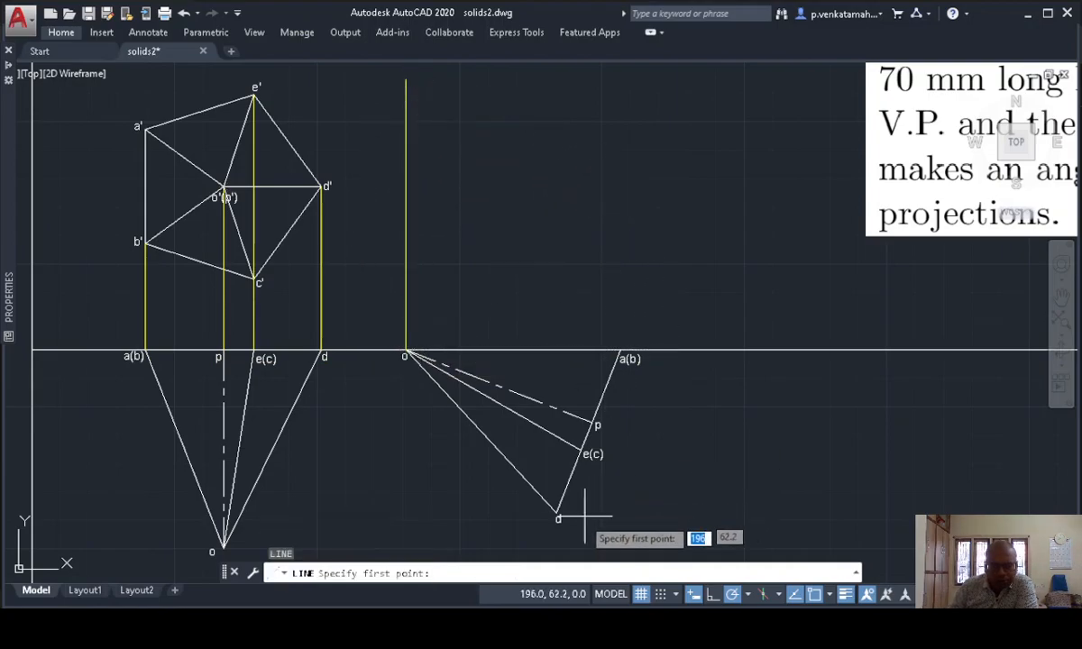
pyautogui.click(557, 514)
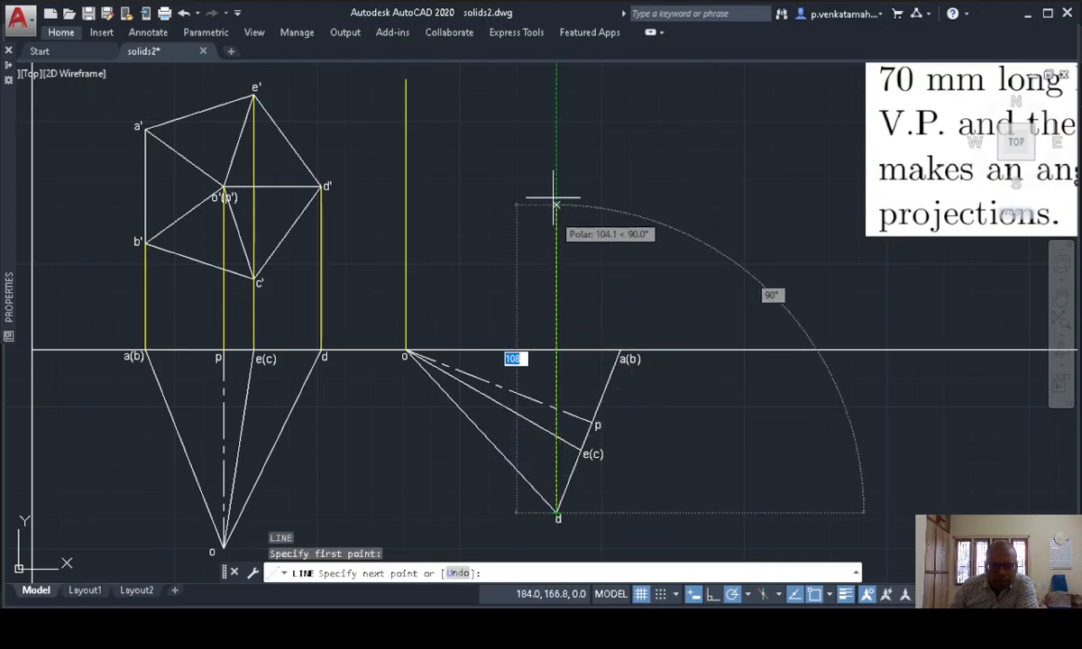
pyautogui.click(556, 79)
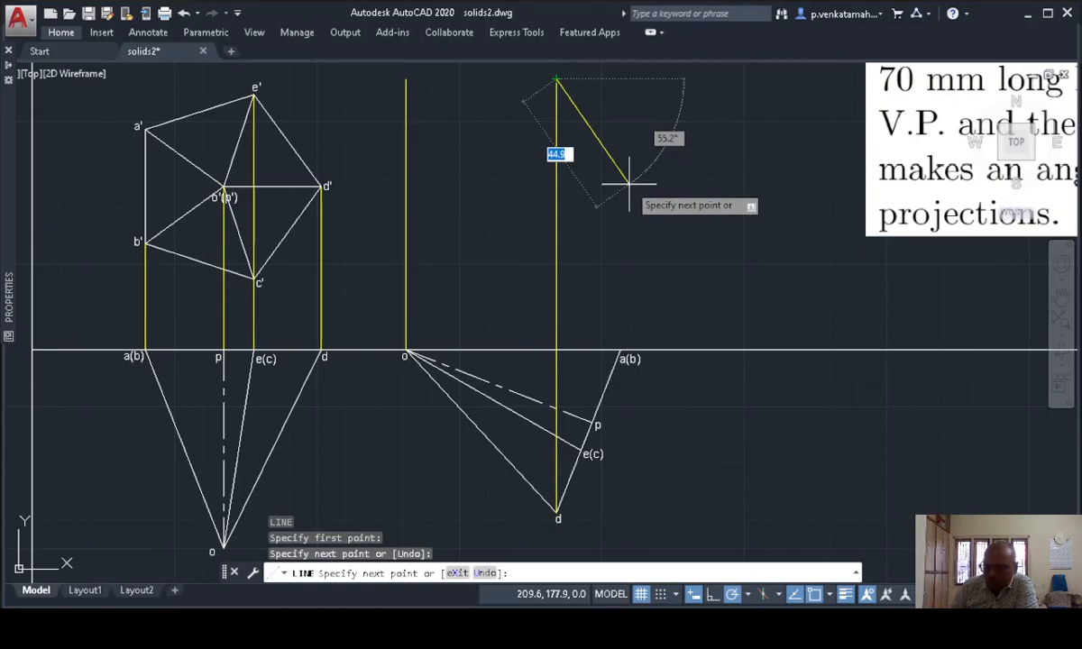
# - Draw a vertical projector from corner e(c) of the rotated top view up to the height of the projector from d
pyautogui.press('Return')
pyautogui.press('Return')
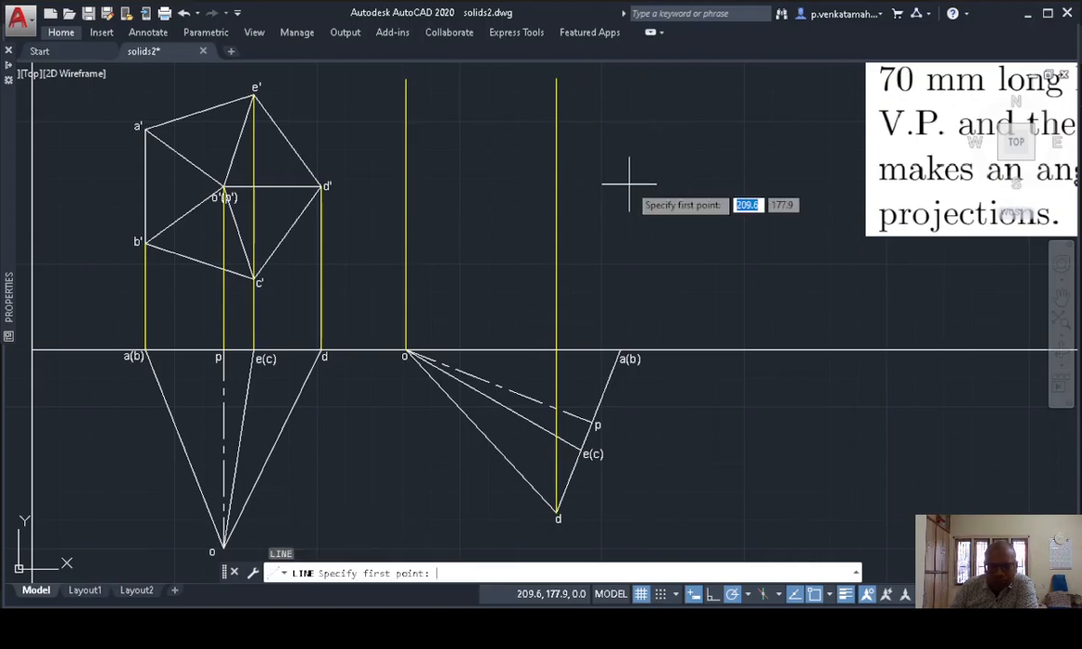
pyautogui.click(581, 451)
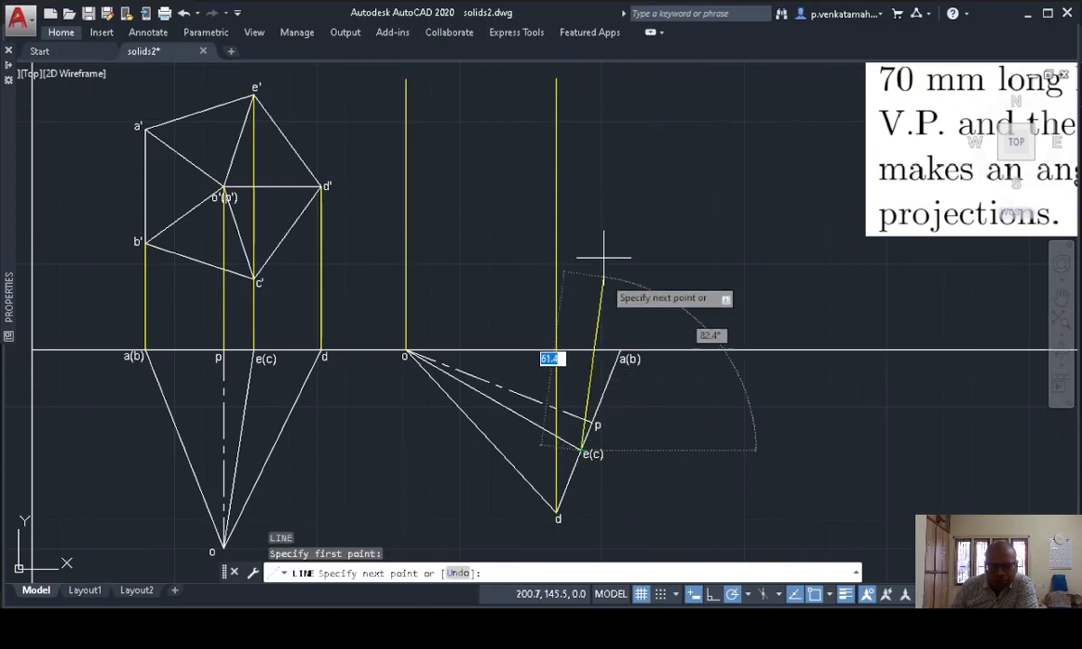
pyautogui.click(581, 79)
pyautogui.press('Return')
# - Draw a vertical projector from base centre p of the rotated top view up to about the height of the other projectors
pyautogui.press('Return')
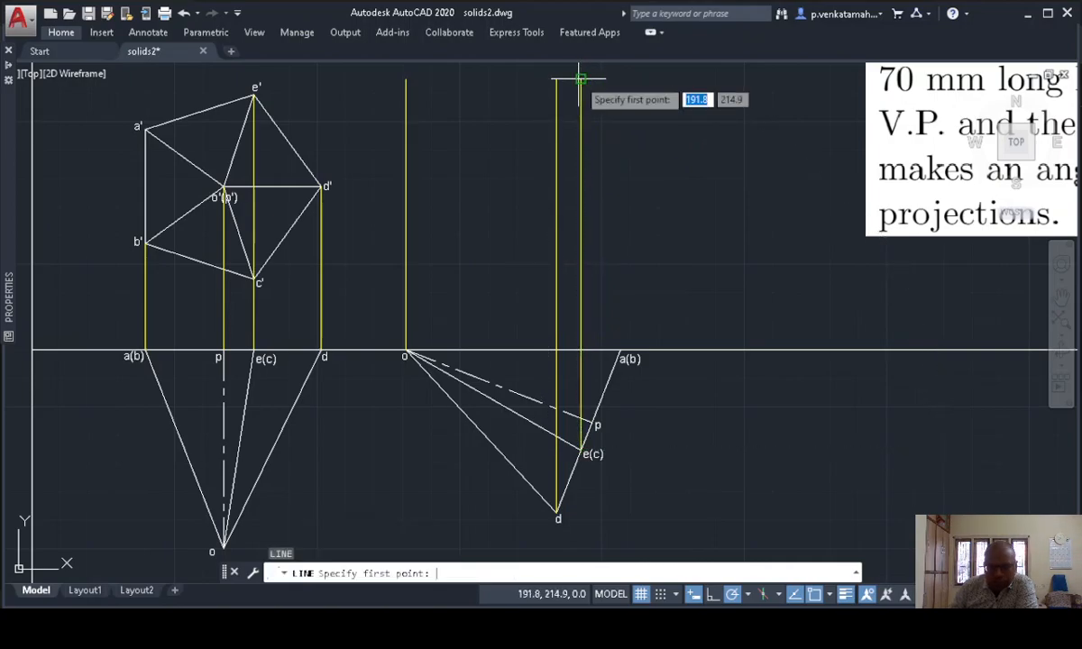
pyautogui.click(593, 422)
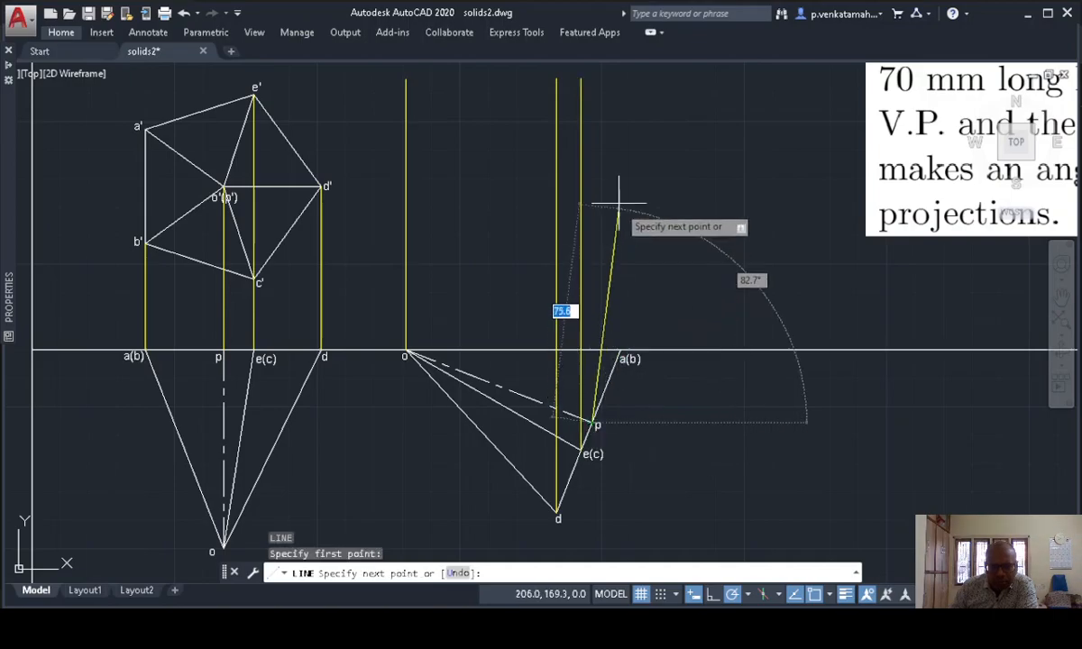
pyautogui.click(591, 77)
pyautogui.press('Return')
# - Draw a vertical projector from corner a(b) of the rotated top view up to the height of the other projectors
pyautogui.press('Return')
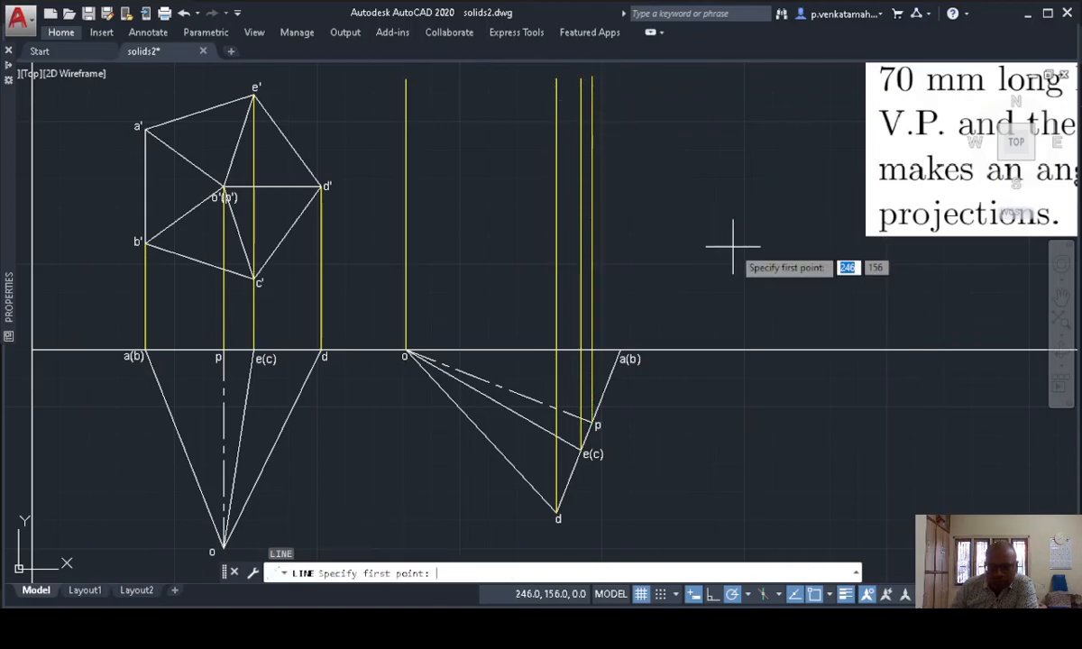
pyautogui.click(620, 351)
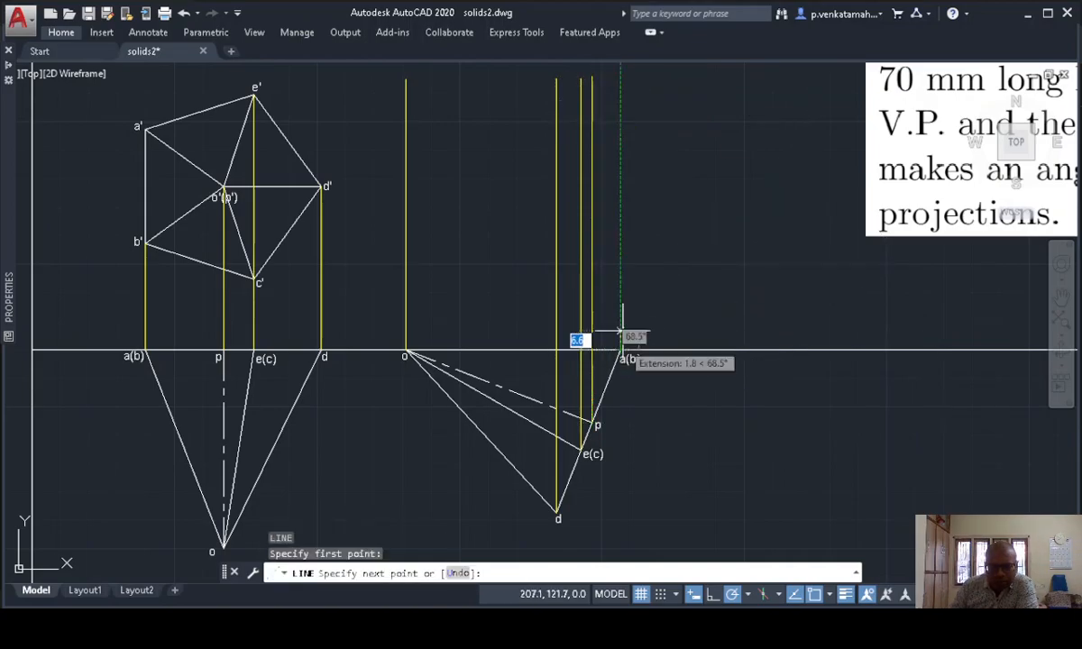
pyautogui.click(621, 79)
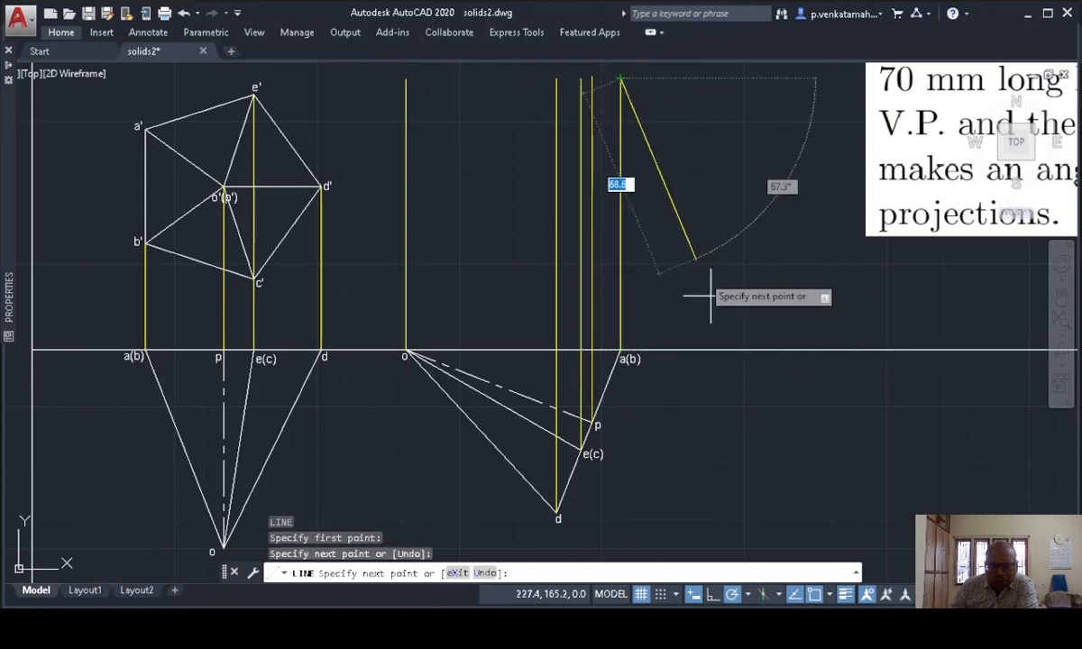
pyautogui.press('Return')
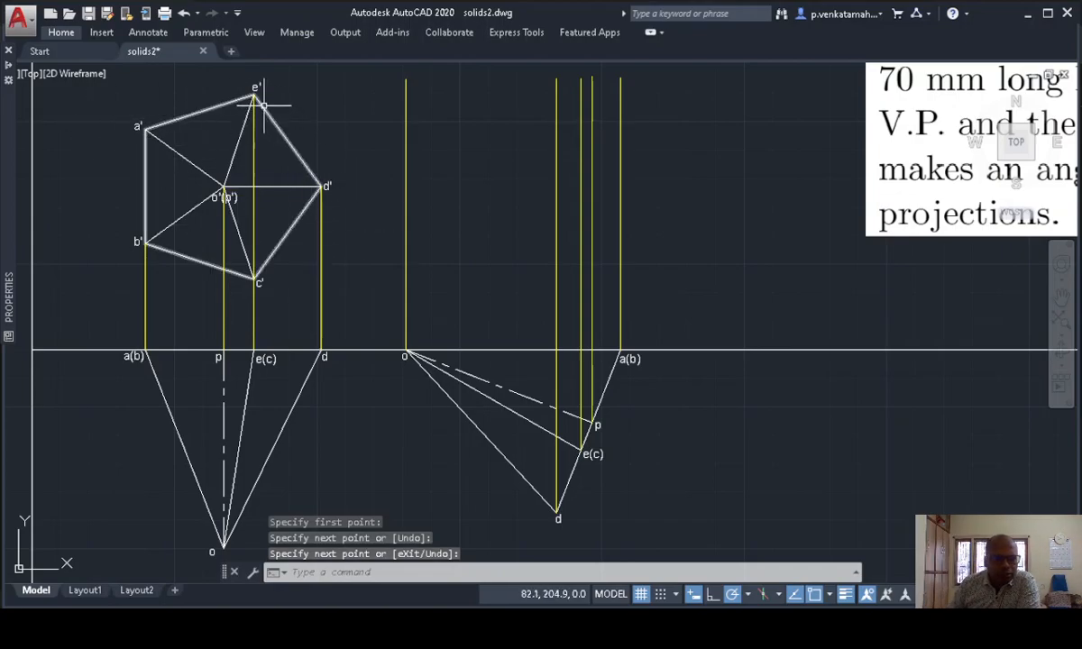
# - Draw a horizontal projector from d' of the first front view to the vertical projector from d
pyautogui.press('Return')
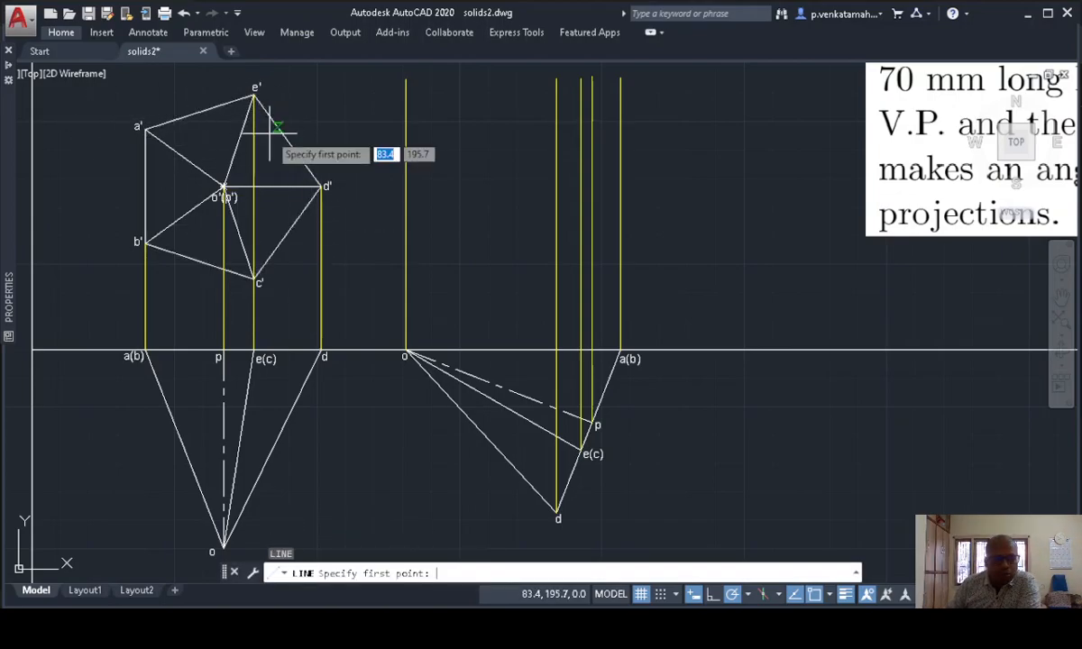
pyautogui.click(321, 186)
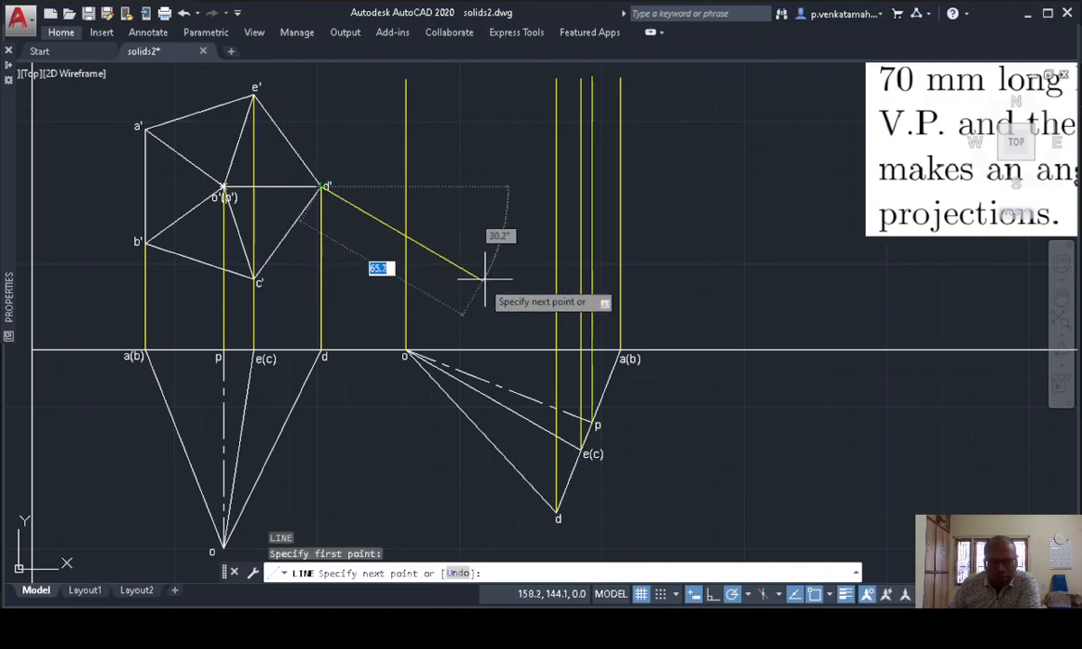
pyautogui.click(555, 187)
pyautogui.press('Return')
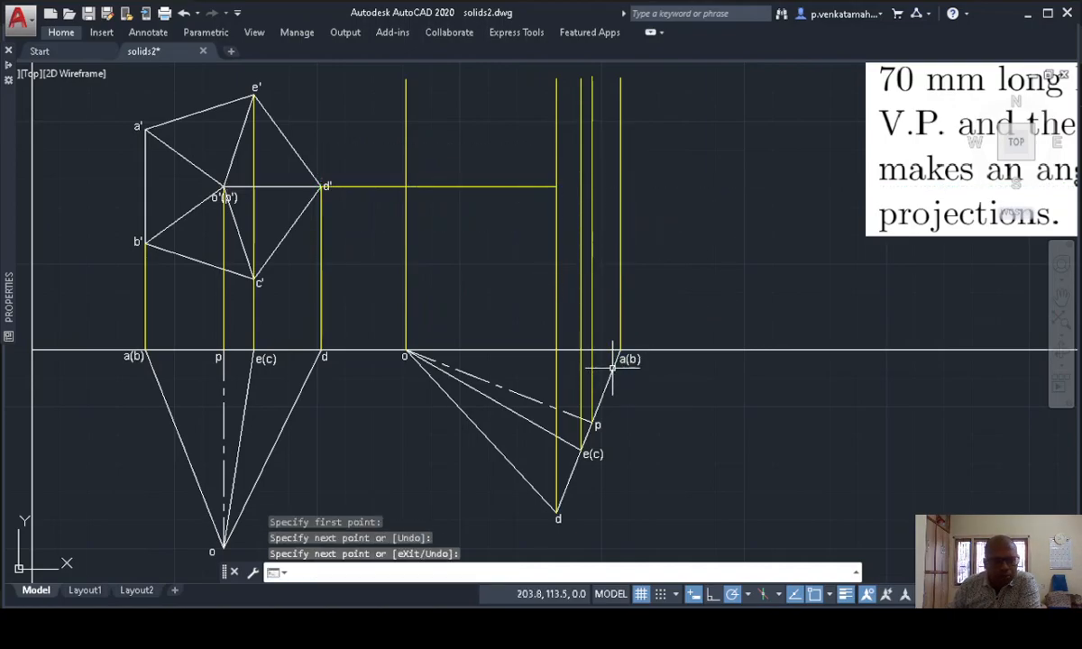
# - Draw horizontal projectors from e' and c' of the first front view to the vertical projector from e(c)
pyautogui.press('Return')
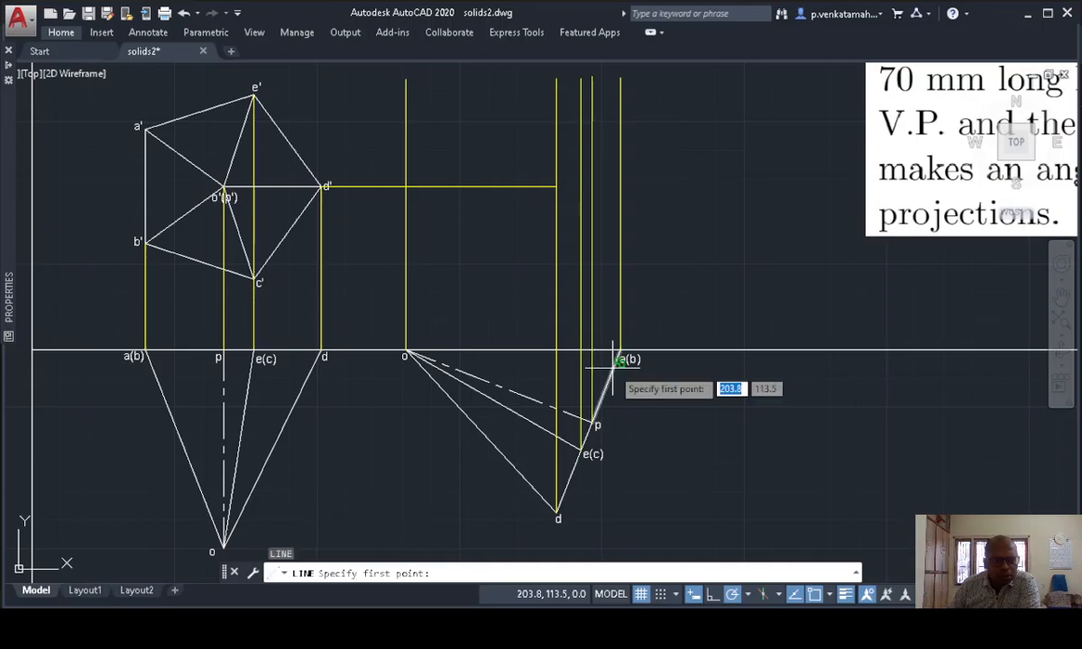
pyautogui.click(254, 91)
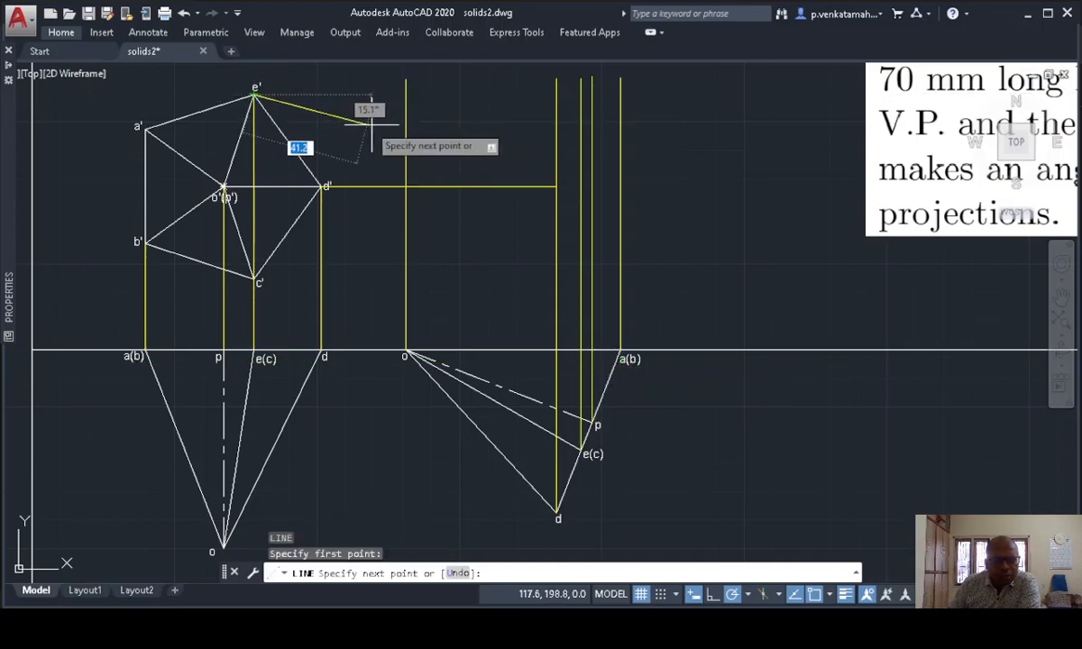
pyautogui.click(580, 93)
pyautogui.press('Return')
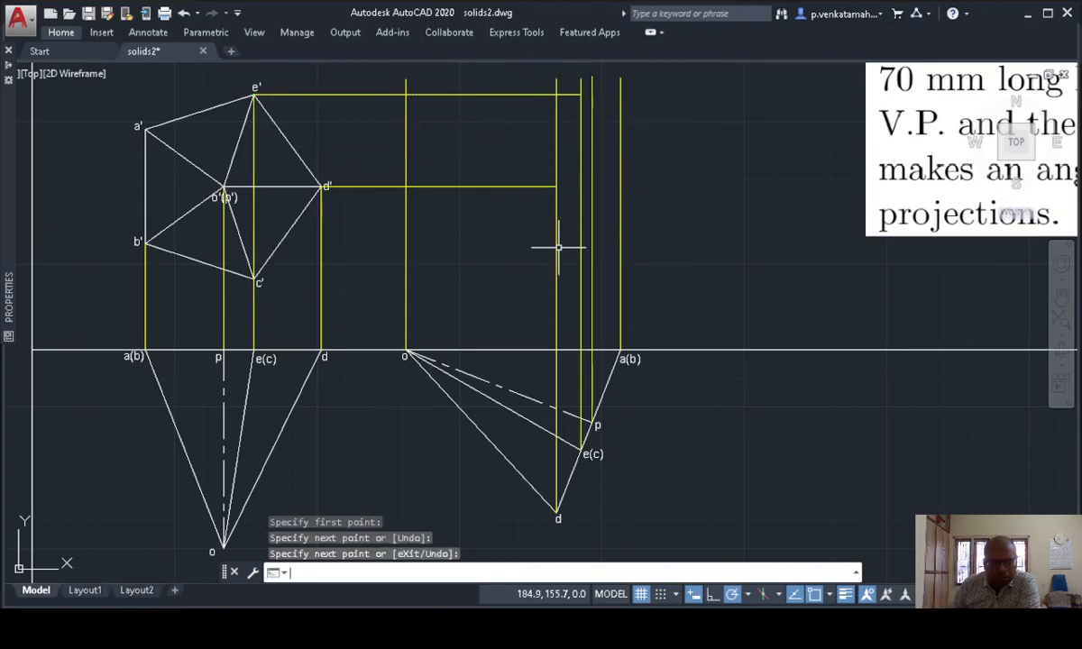
pyautogui.press('Return')
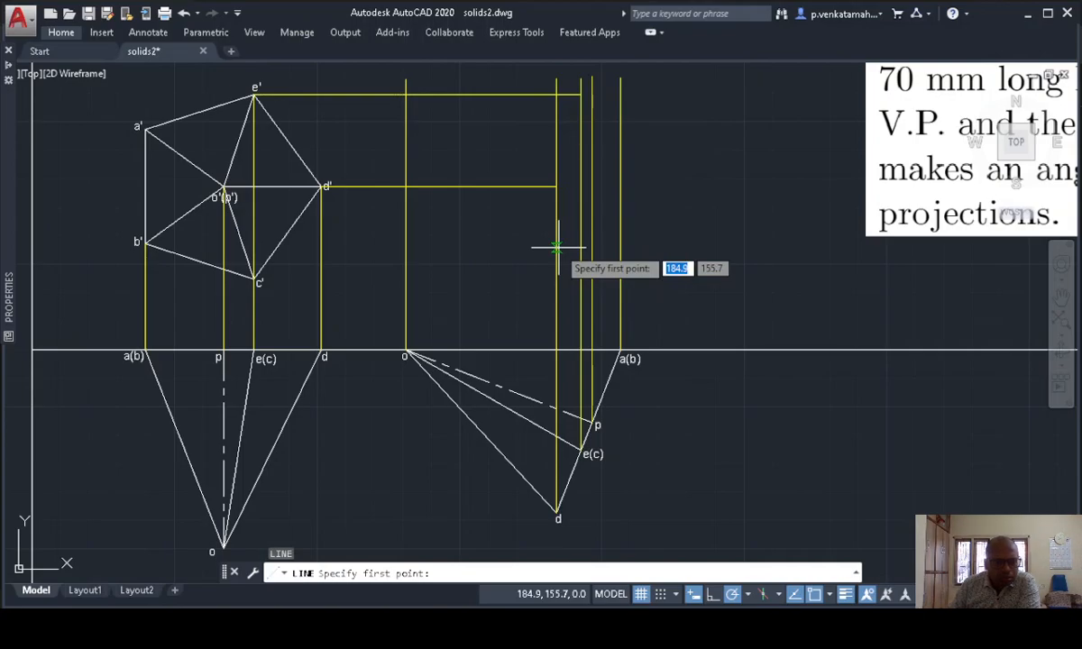
pyautogui.click(254, 281)
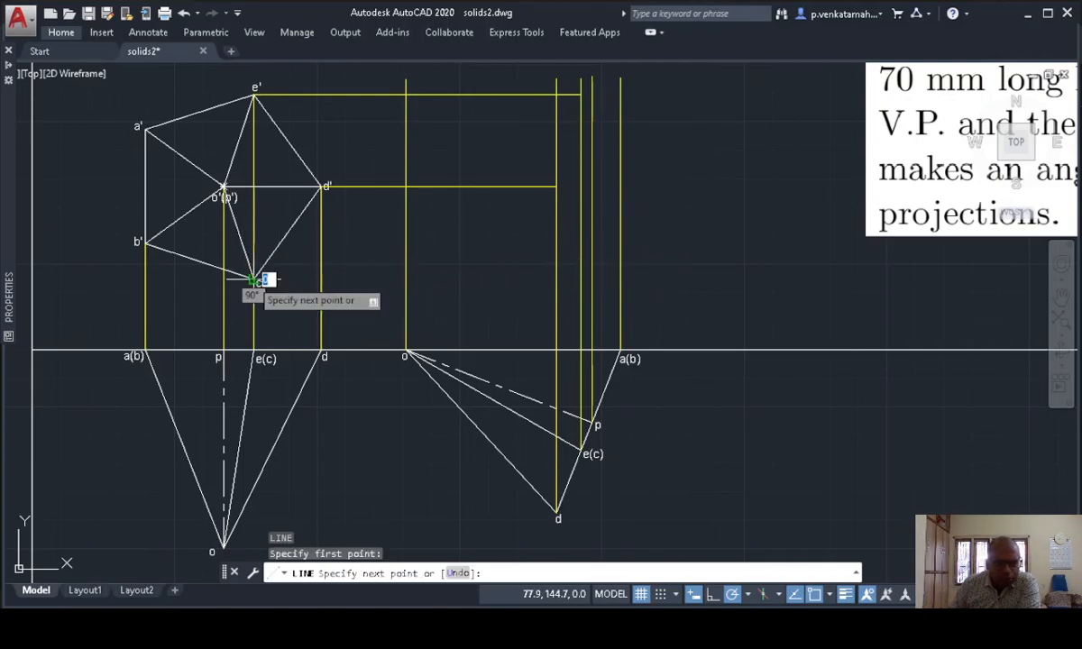
pyautogui.click(580, 280)
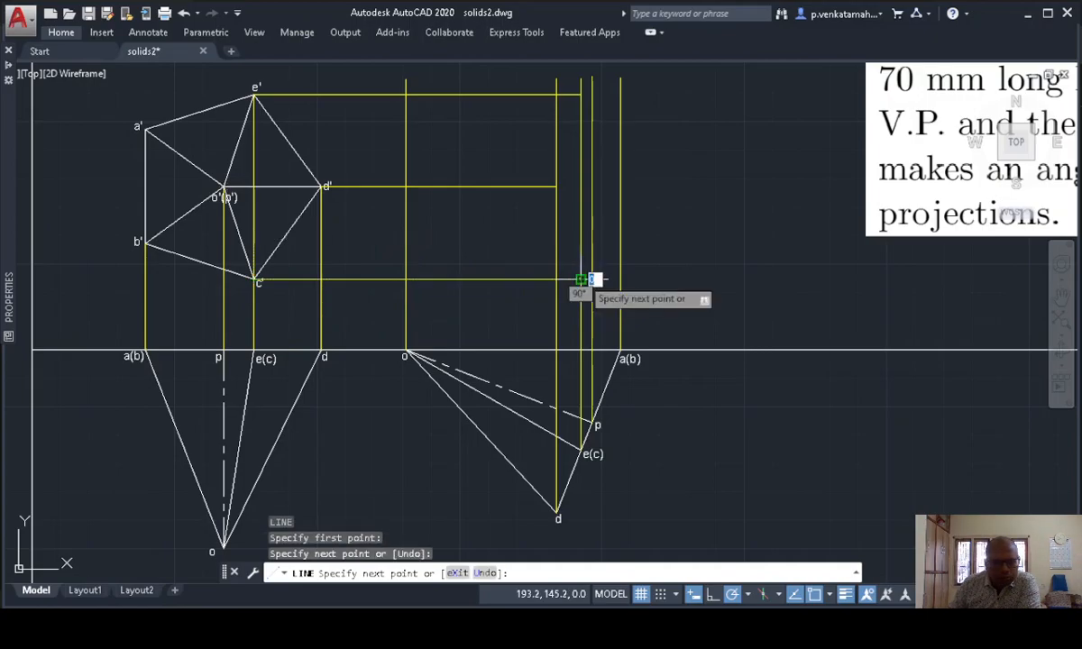
pyautogui.press('Return')
# - Draw horizontal projectors from b' and a' of the first front view to the vertical projector from a(b)
pyautogui.press('Return')
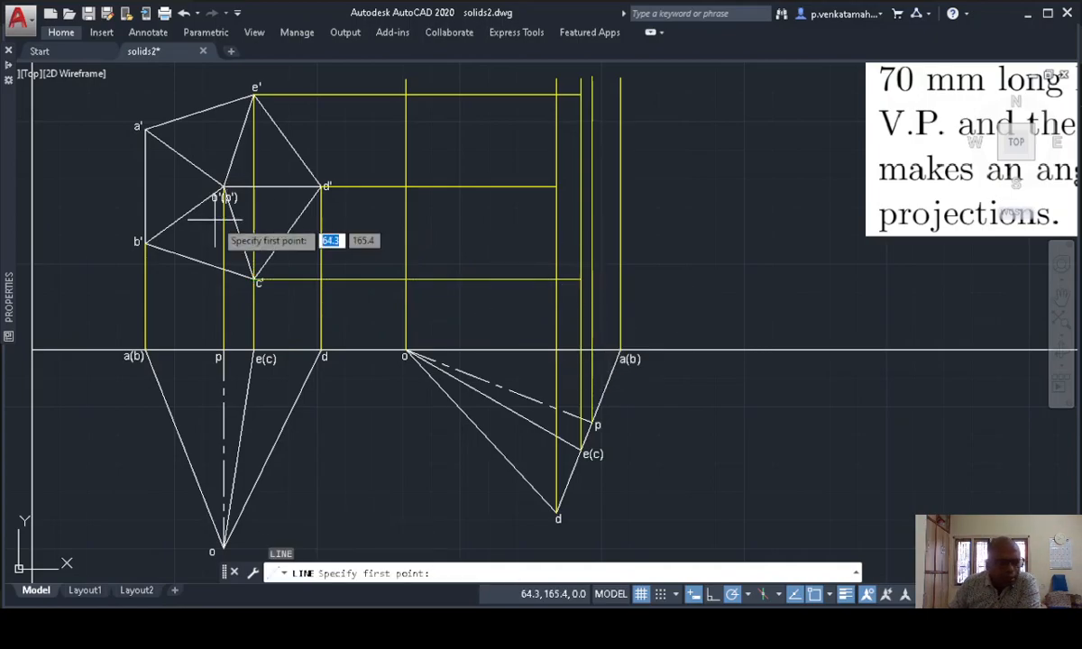
pyautogui.click(144, 243)
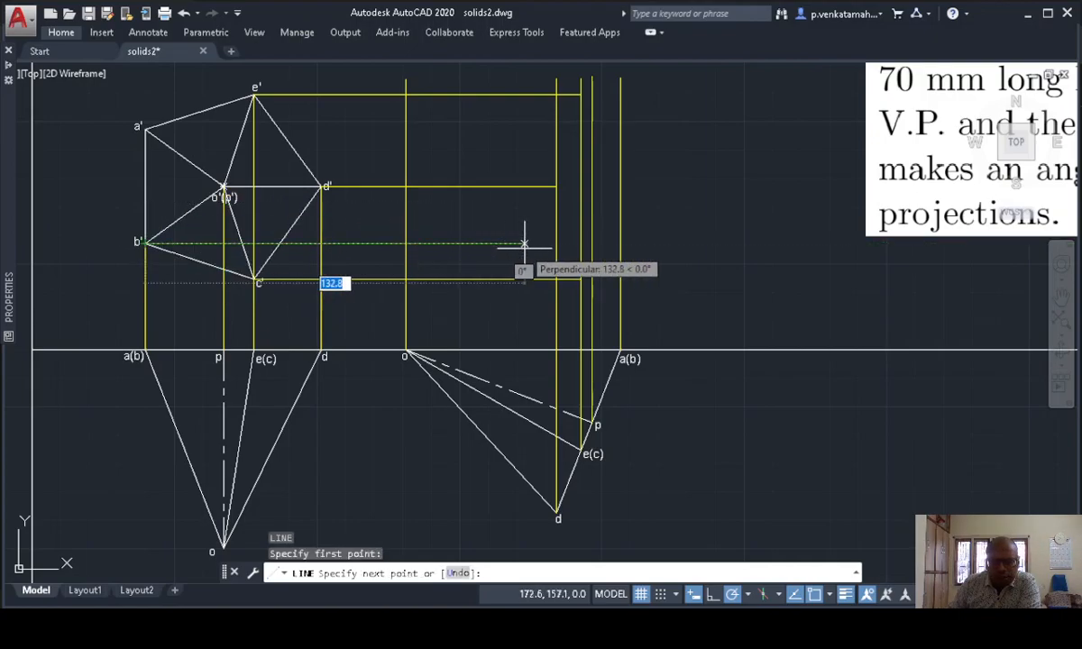
pyautogui.click(620, 243)
pyautogui.press('Return')
pyautogui.press('Return')
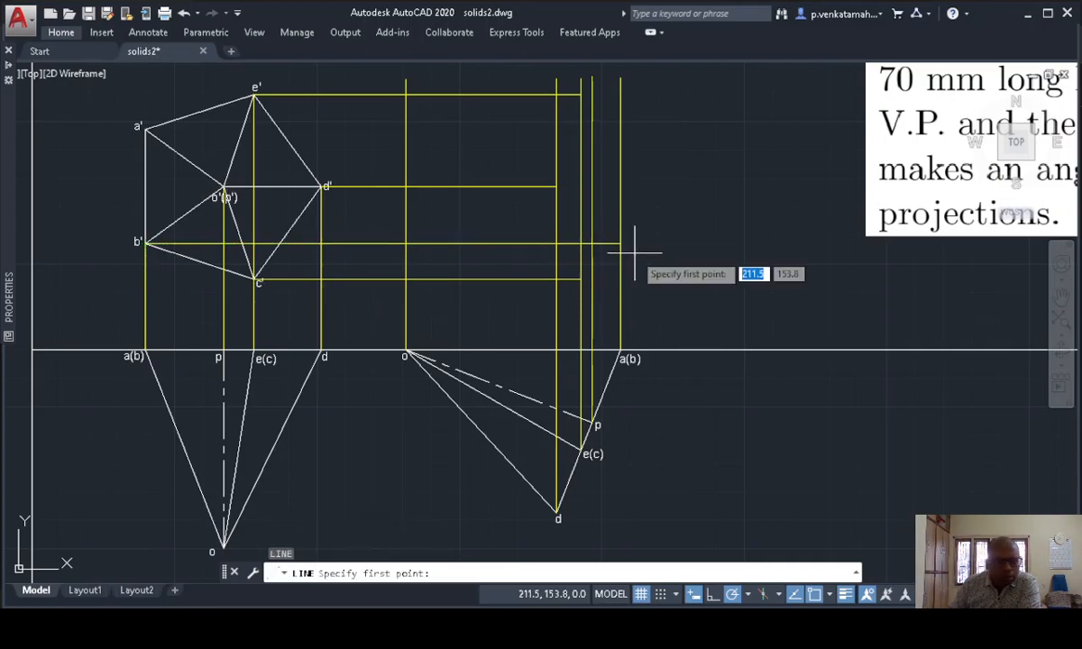
pyautogui.click(145, 128)
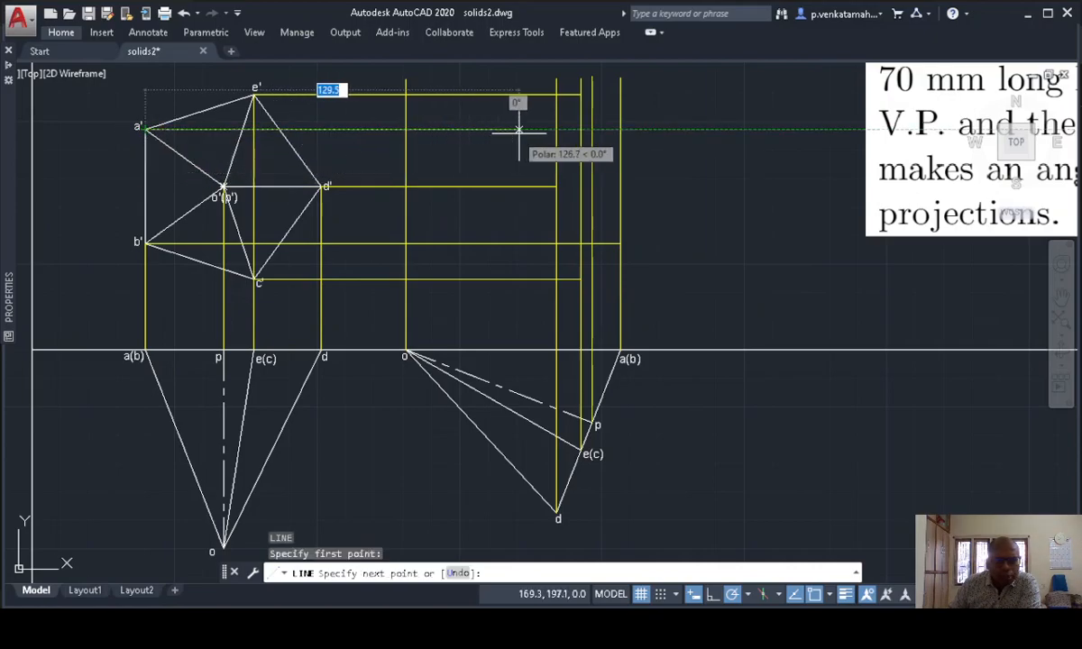
pyautogui.click(620, 129)
pyautogui.press('Return')
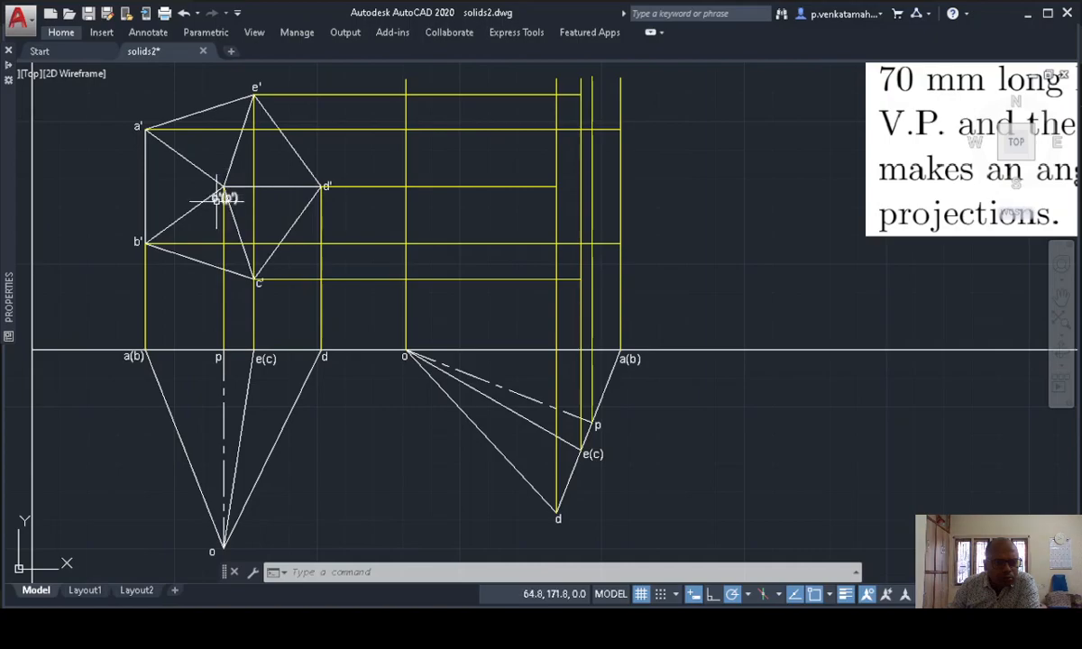
# - Stretch the far end of the horizontal projector from d' to meet the vertical projector from p perpendicularly
pyautogui.click(493, 185)
pyautogui.moveTo(556, 187)
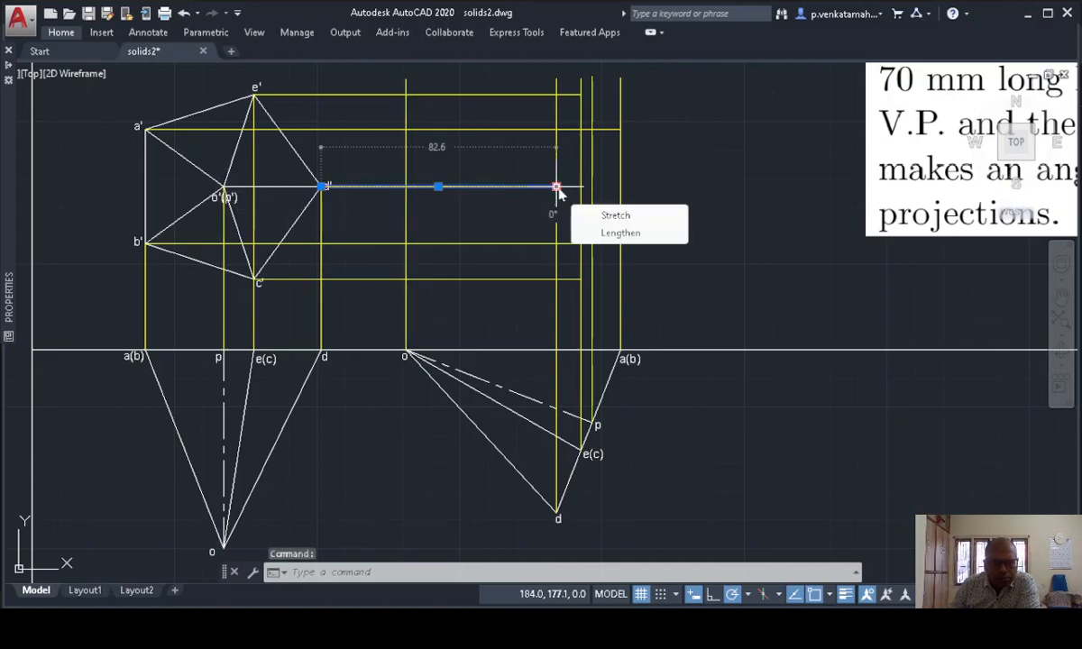
pyautogui.click(556, 187)
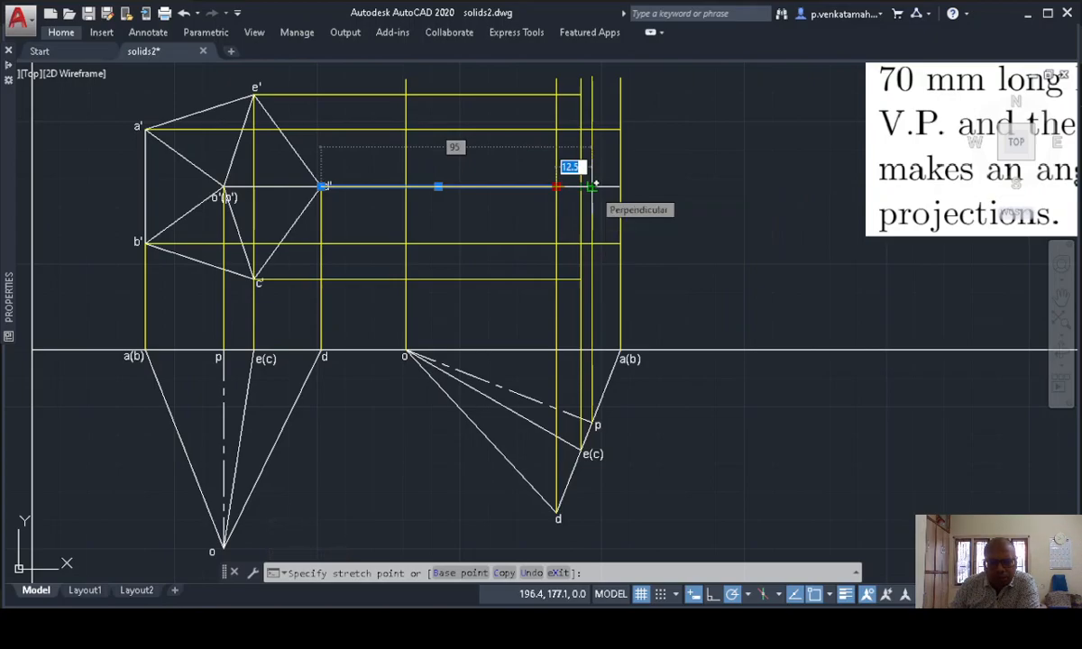
pyautogui.click(592, 187)
pyautogui.press('l')
pyautogui.press('Return')
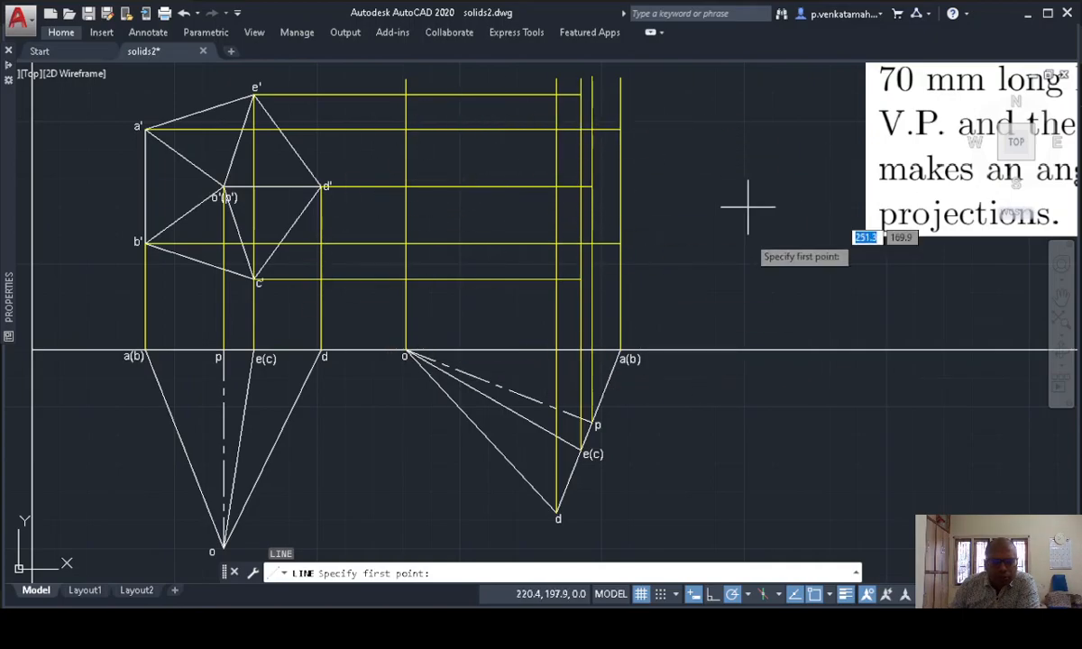
pyautogui.moveTo(661, 287); pyautogui.dragTo(647, 313, button='middle')
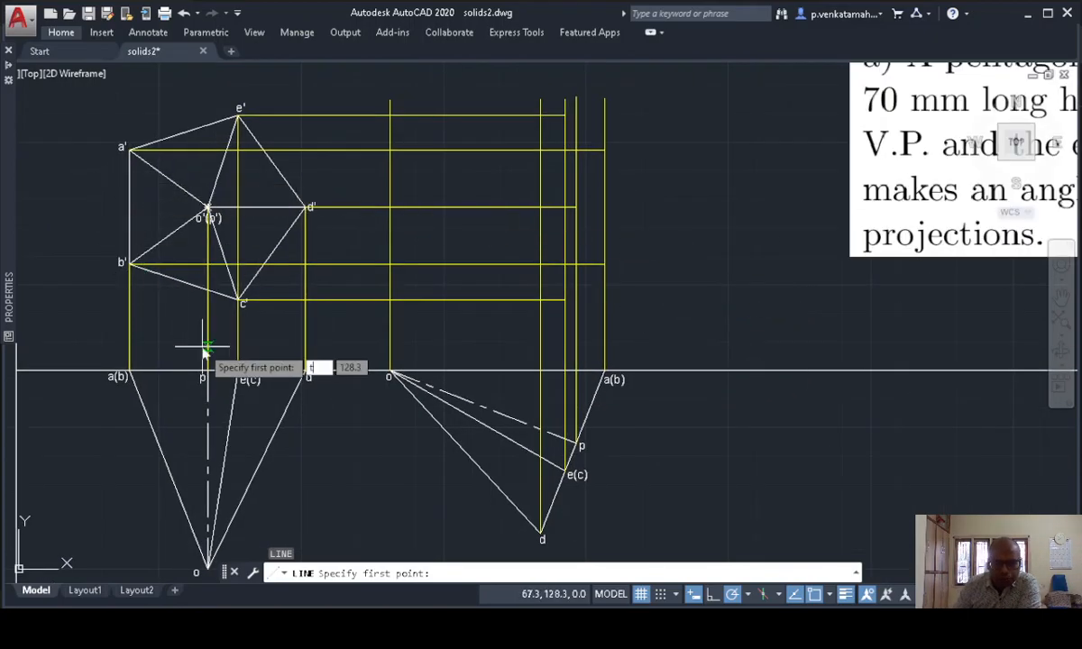
pyautogui.press('Escape')
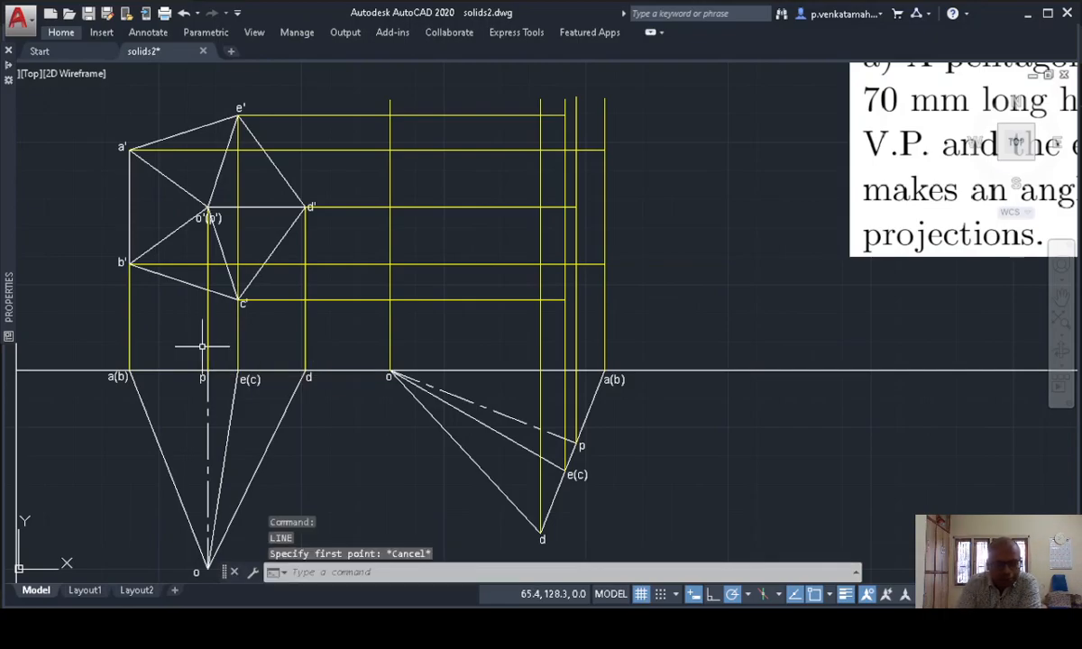
pyautogui.press('Escape')
# - Try to label the intersection of the projectors from o and d' as o' with text height 3 and rotation 0
pyautogui.write('t')
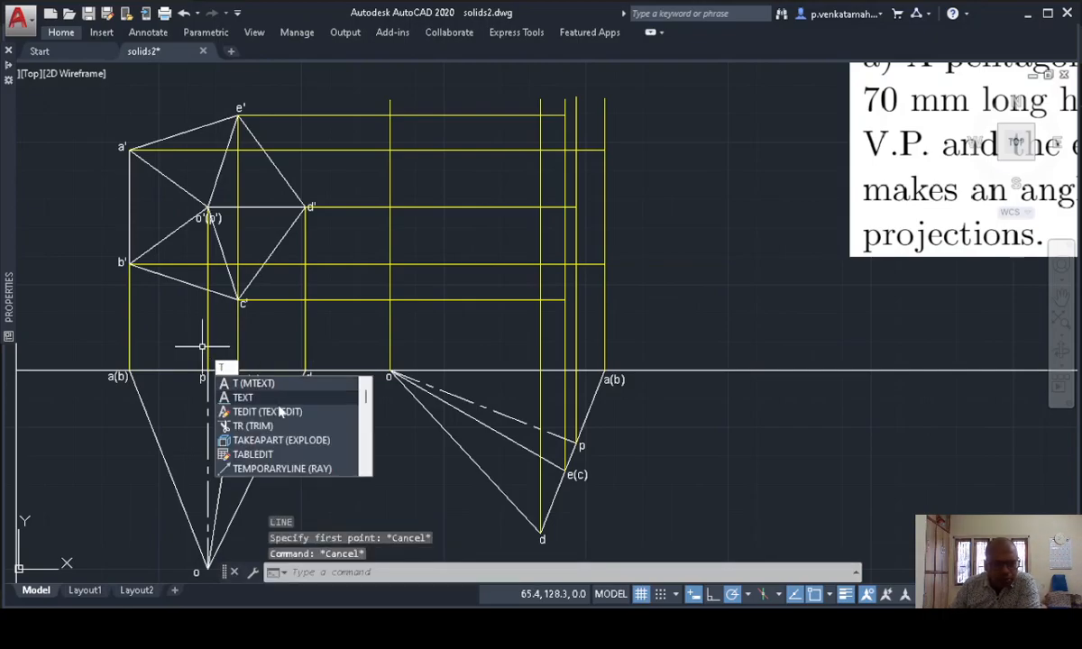
pyautogui.write('ext')
pyautogui.press('Return')
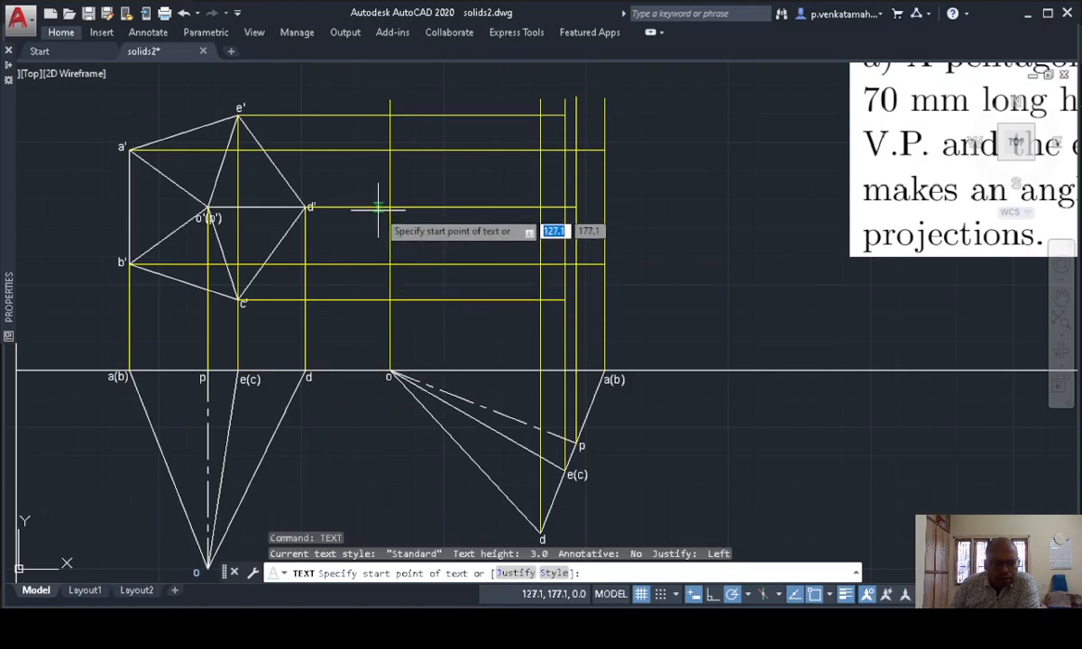
pyautogui.click(378, 208)
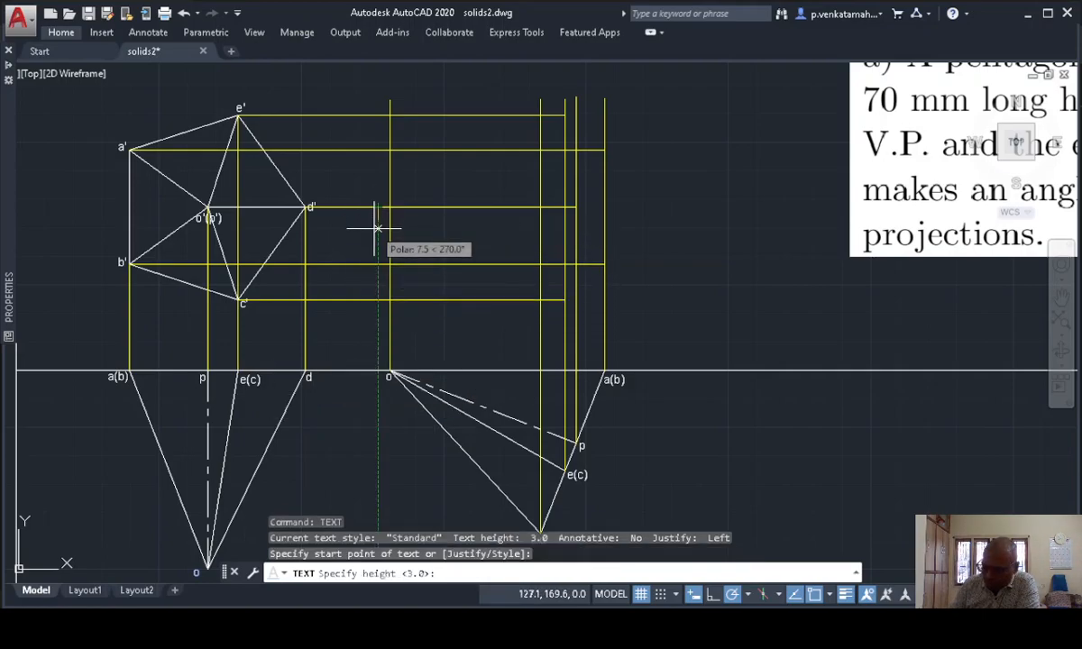
pyautogui.press('Return')
pyautogui.press('Return')
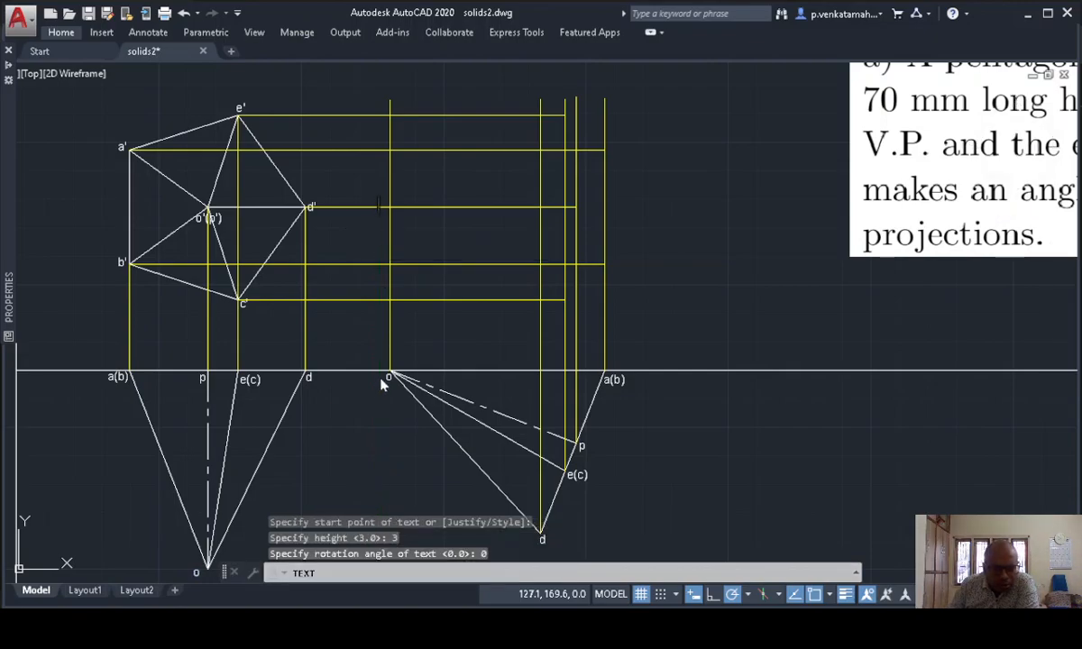
pyautogui.write("o'")
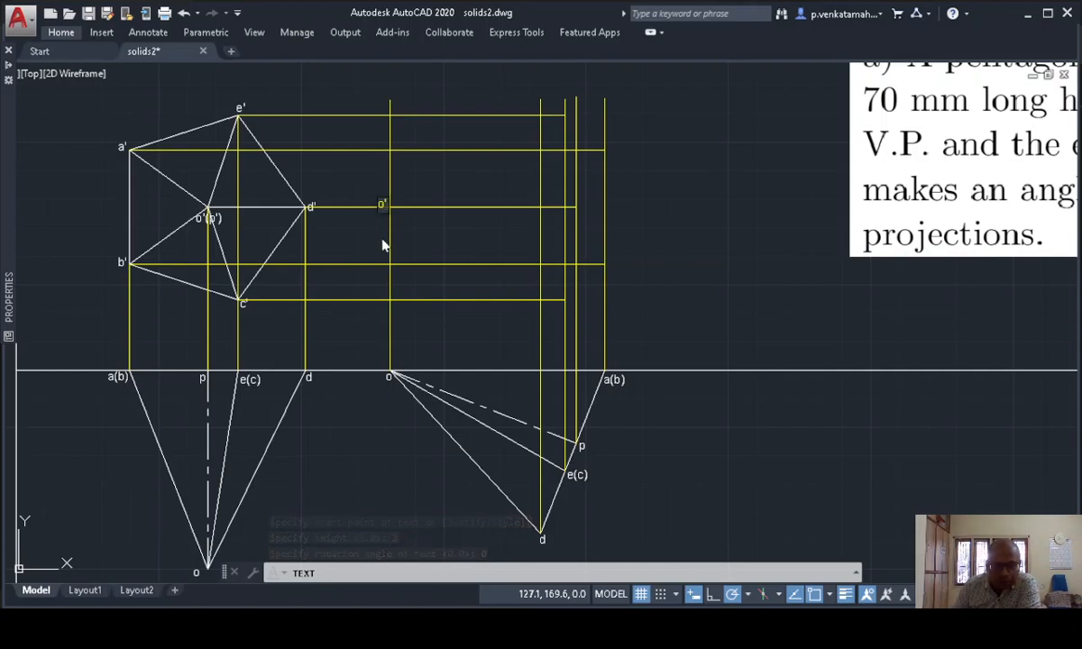
pyautogui.press('BackSpace')
pyautogui.press('BackSpace')
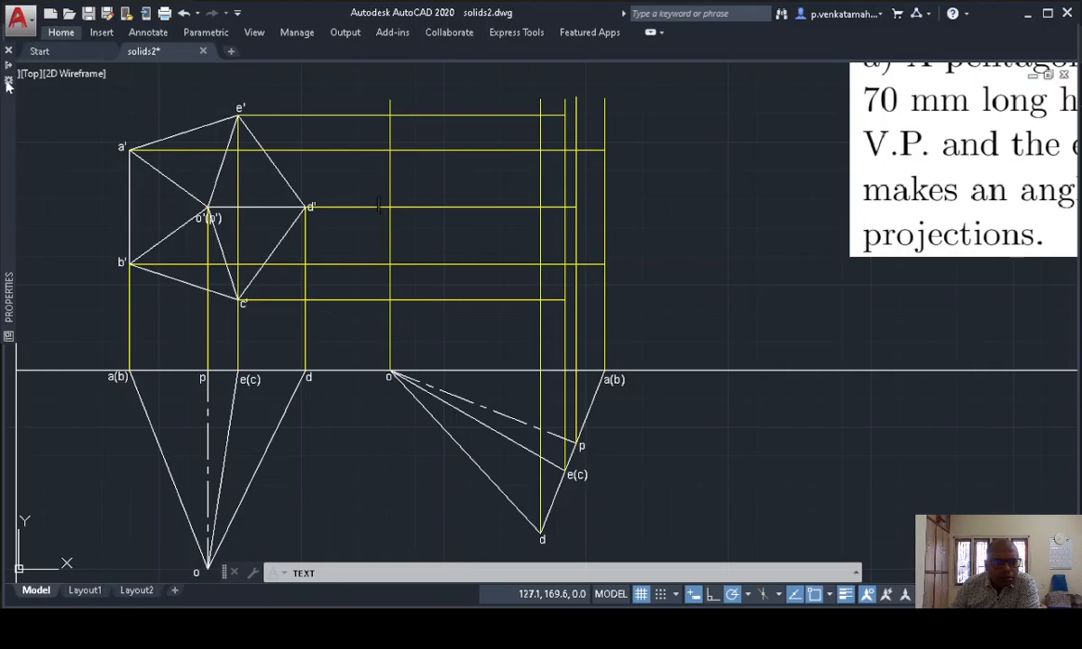
pyautogui.moveTo(11, 70)
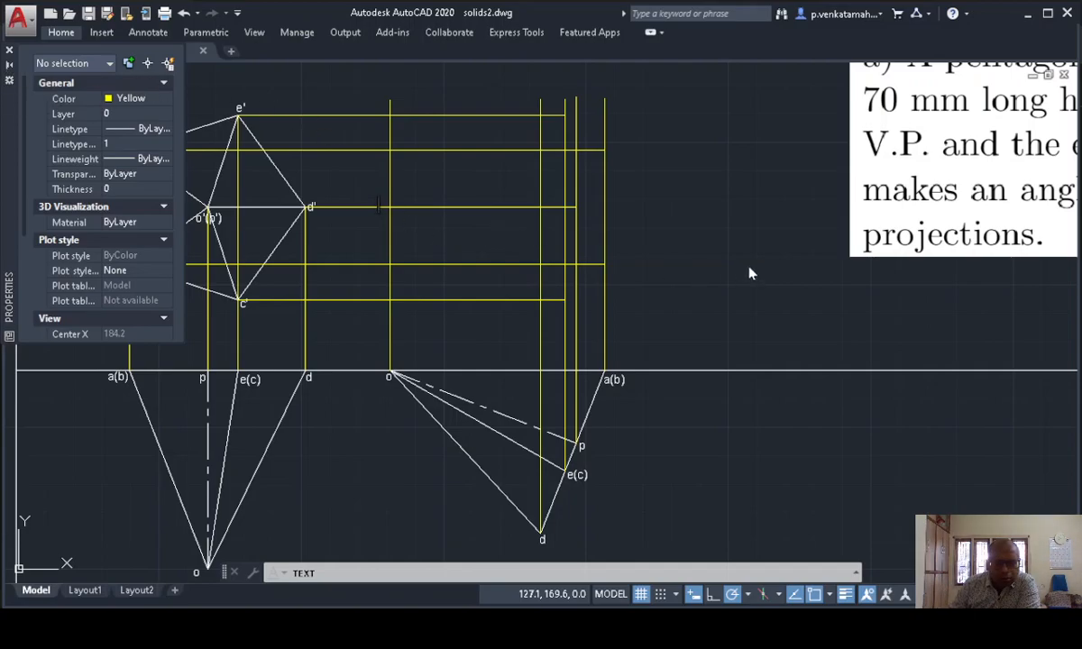
pyautogui.press('Escape')
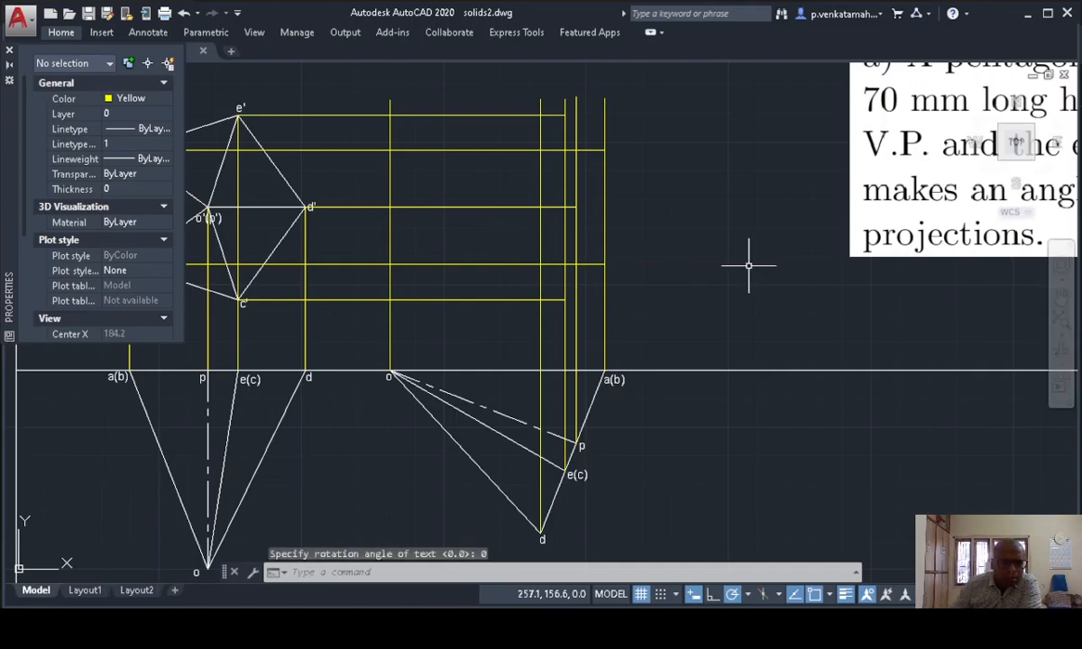
# - Set the current object color to ByLayer
pyautogui.click(164, 100)
pyautogui.click(133, 113)
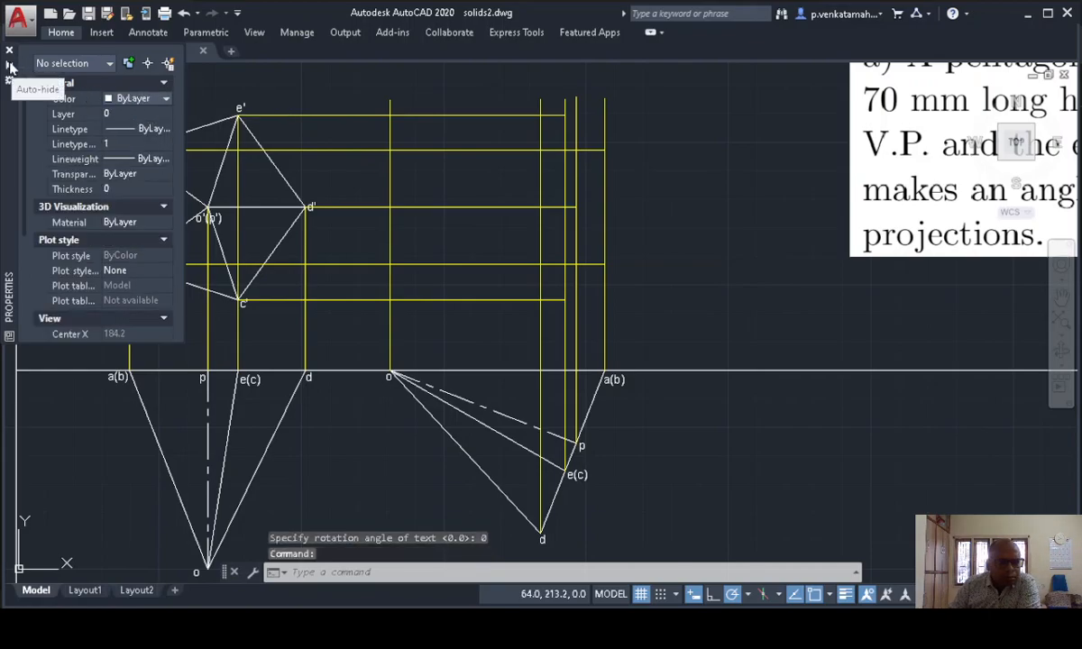
pyautogui.write('T')
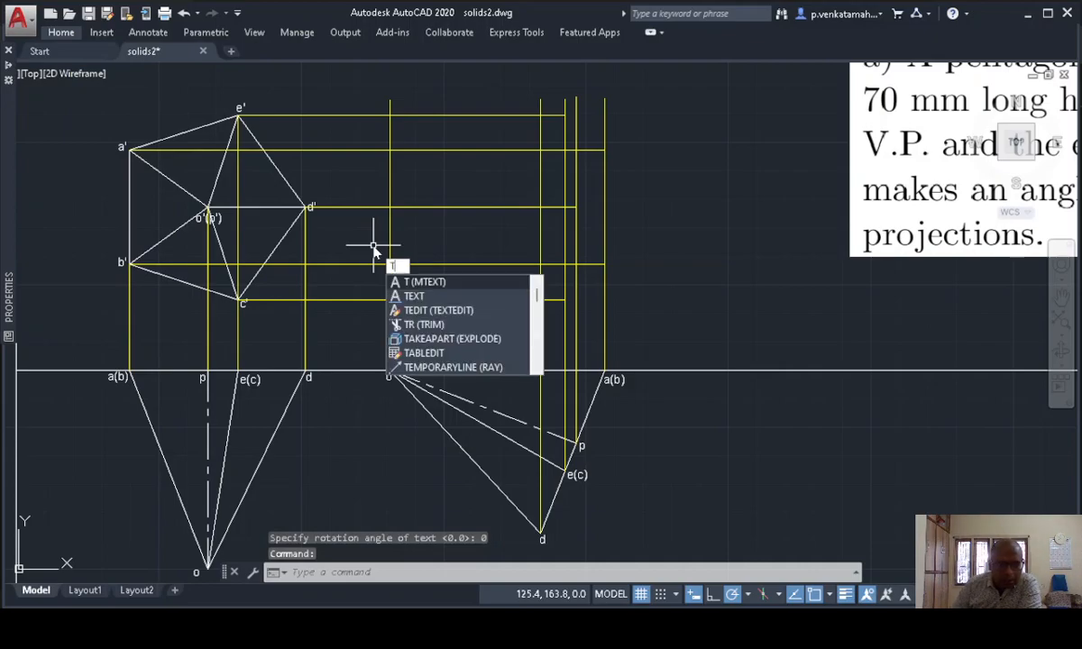
pyautogui.click(419, 299)
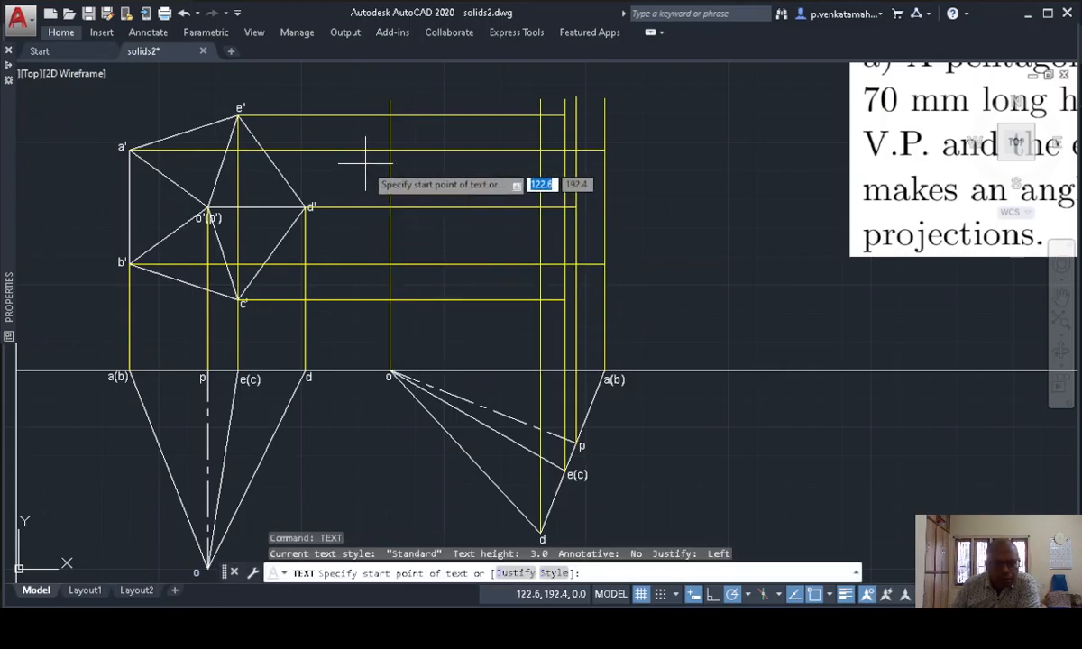
pyautogui.click(375, 211)
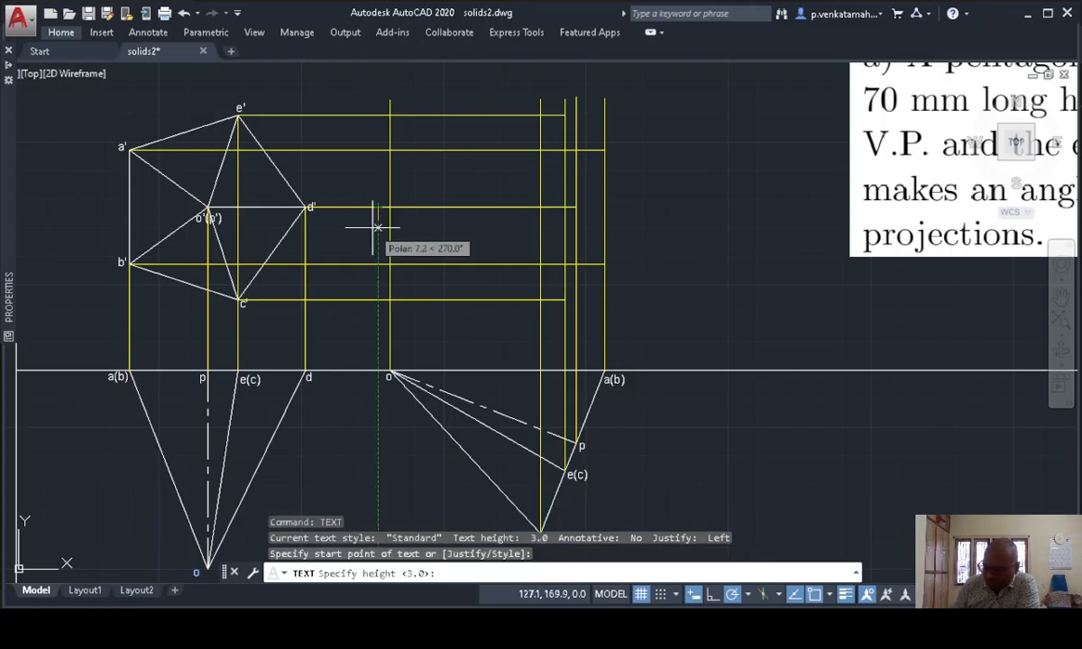
pyautogui.press('Return')
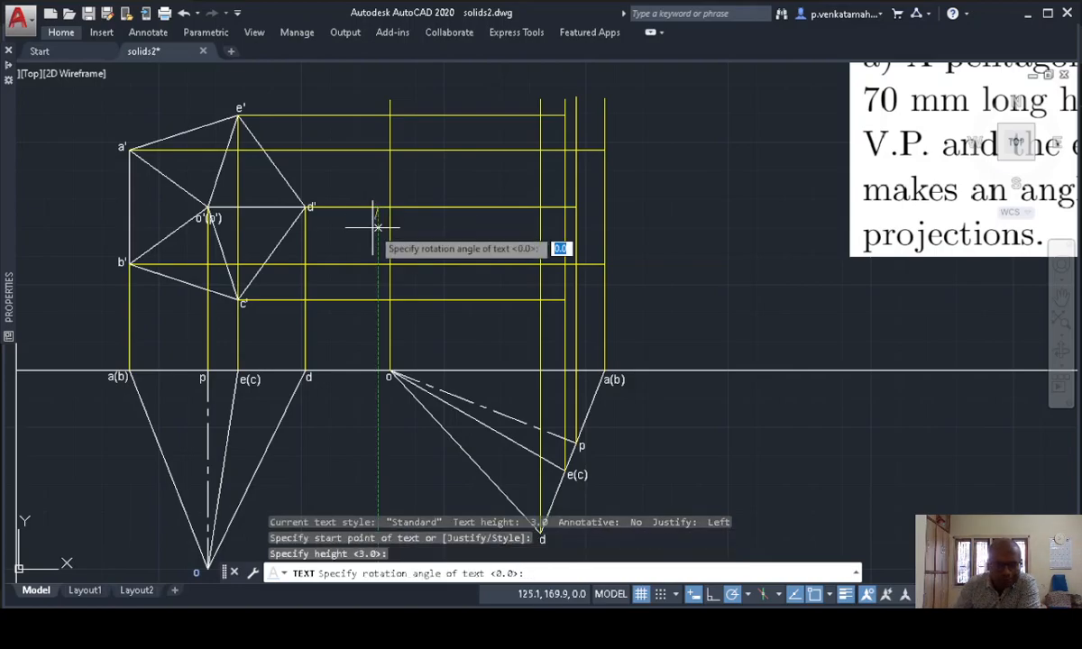
pyautogui.press('Escape')
# - Label the intersection of the projectors from o and d' as o' with text height 3 and rotation 0
pyautogui.press('Up')
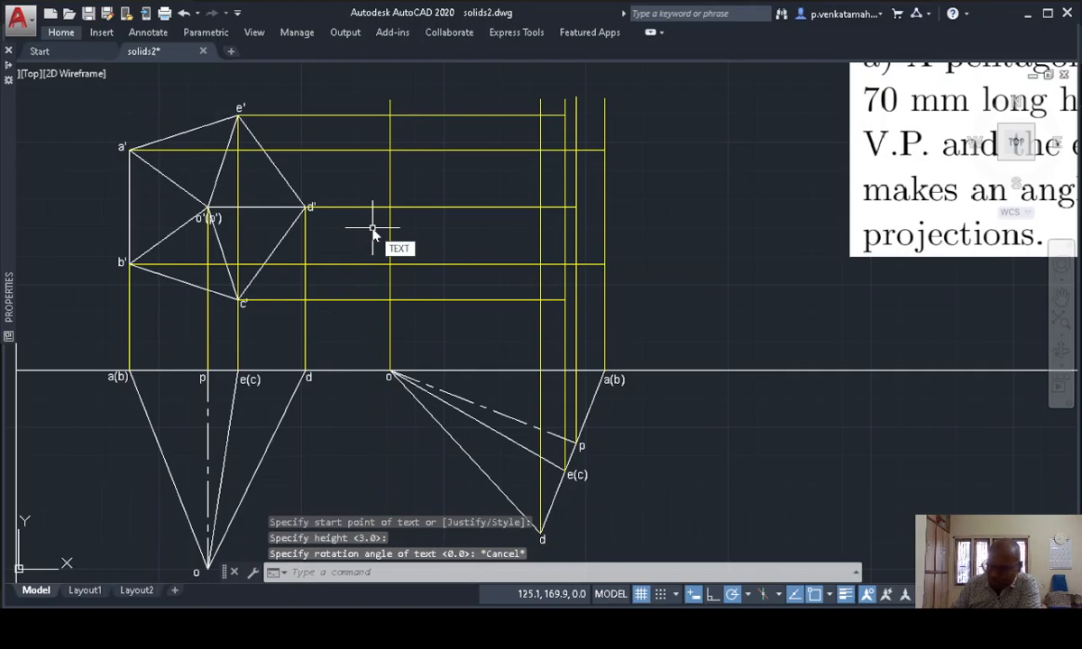
pyautogui.press('Return')
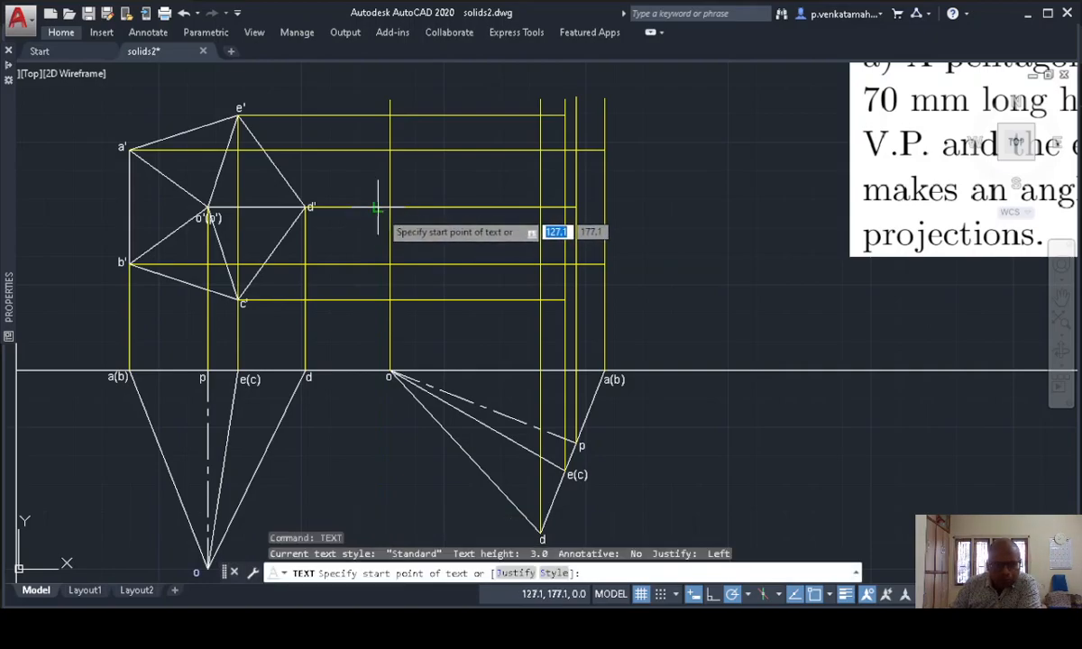
pyautogui.click(378, 228)
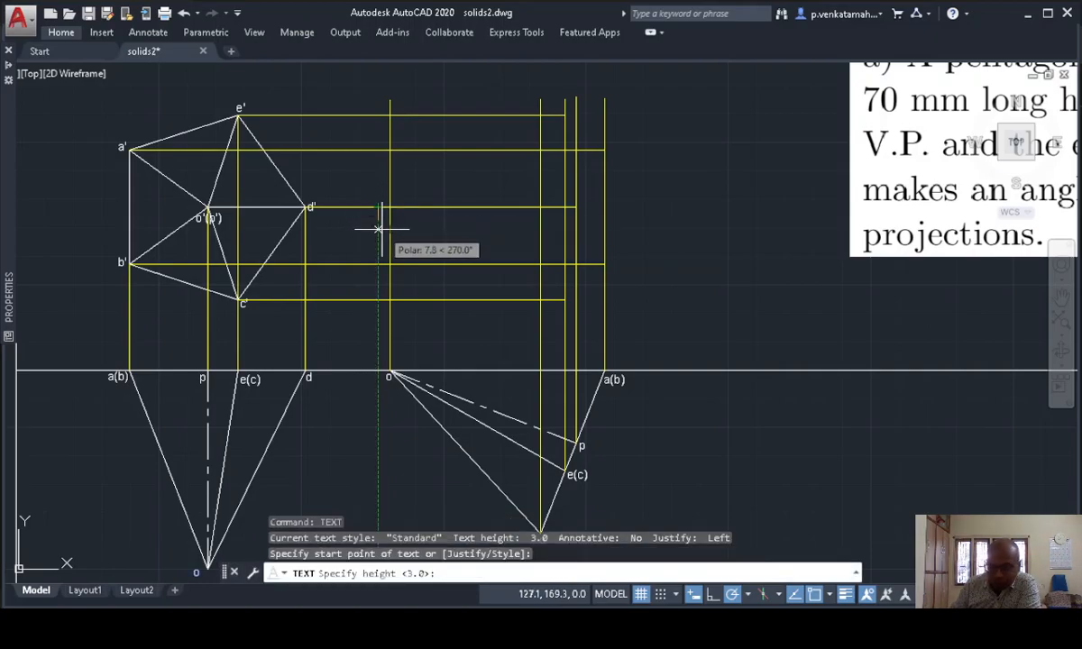
pyautogui.write('3')
pyautogui.press('Return')
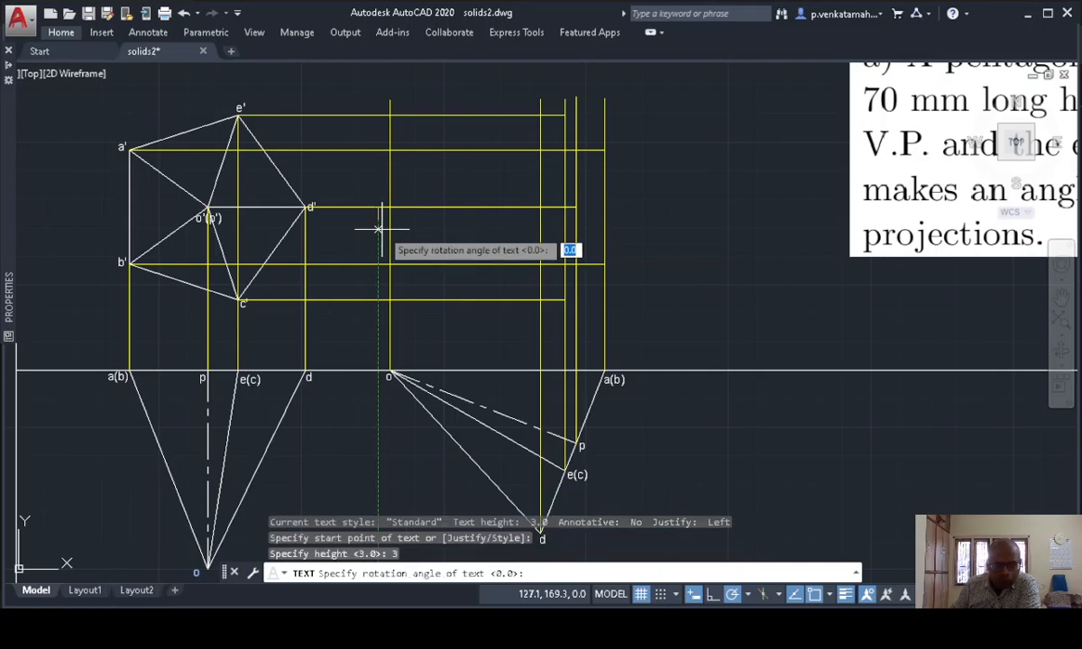
pyautogui.write('0')
pyautogui.press('Return')
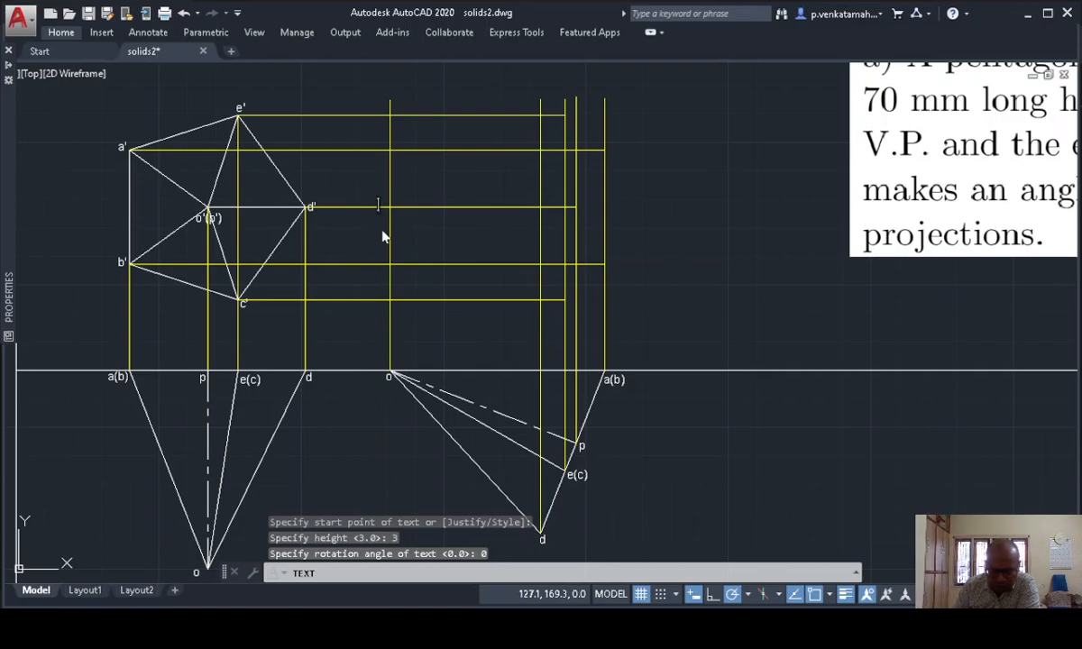
pyautogui.write("o'")
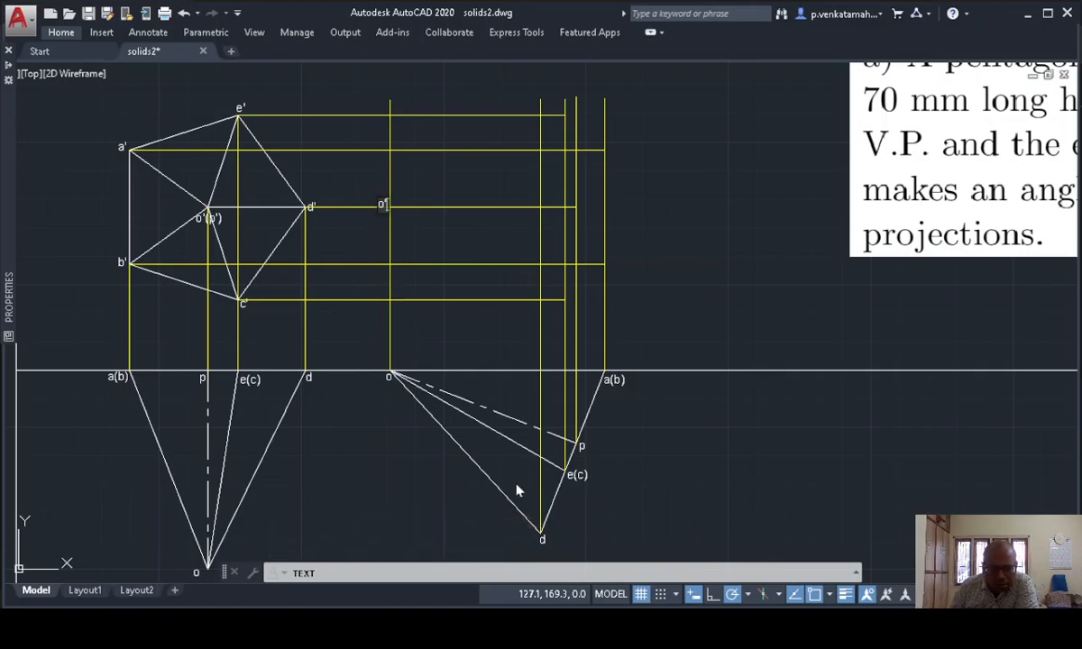
# - Label the projector intersections for d and the lower e(c) point of the second front view as d' and c'
pyautogui.click(530, 214)
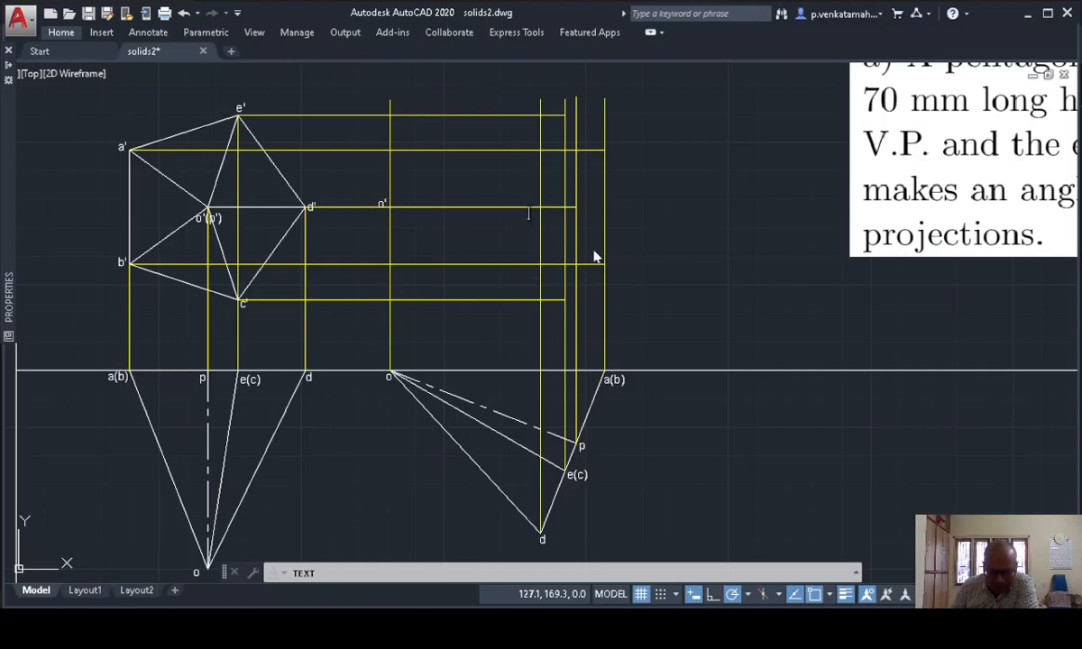
pyautogui.write("d'")
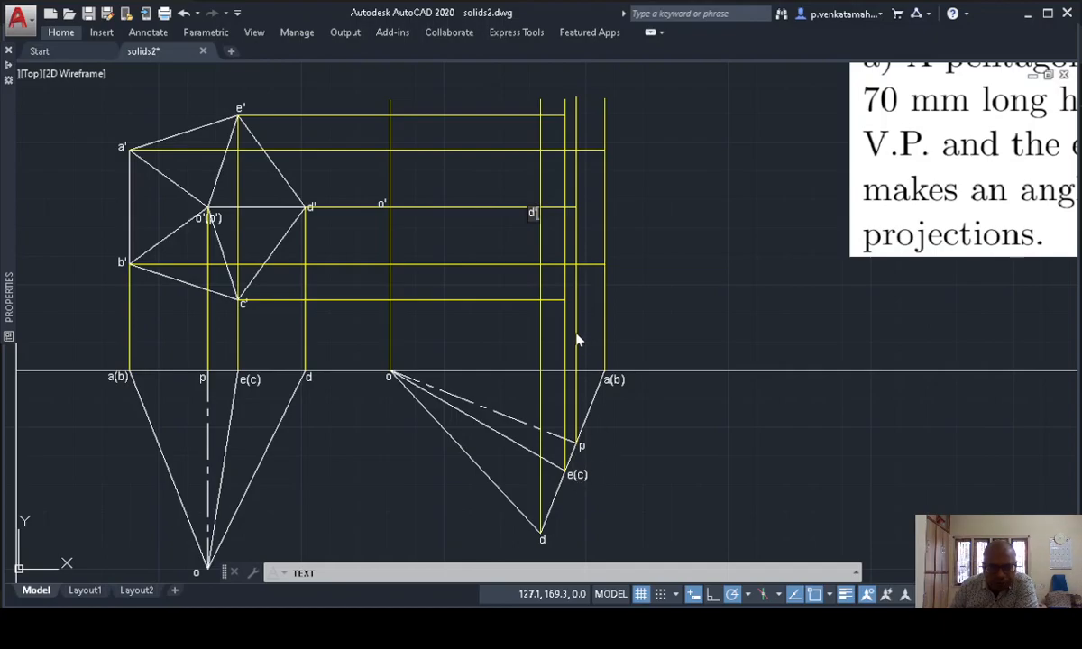
pyautogui.click(568, 306)
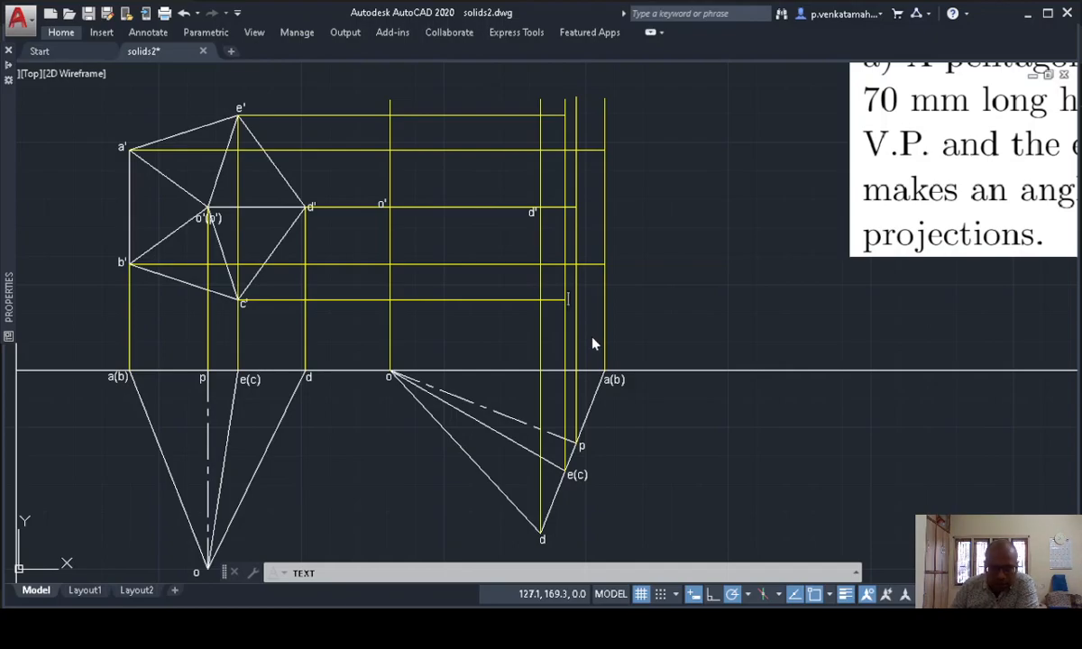
pyautogui.click(558, 314)
pyautogui.write('c')
# - Label the remaining projector intersections of the second front view as e', a', b' and p'
pyautogui.click(559, 109)
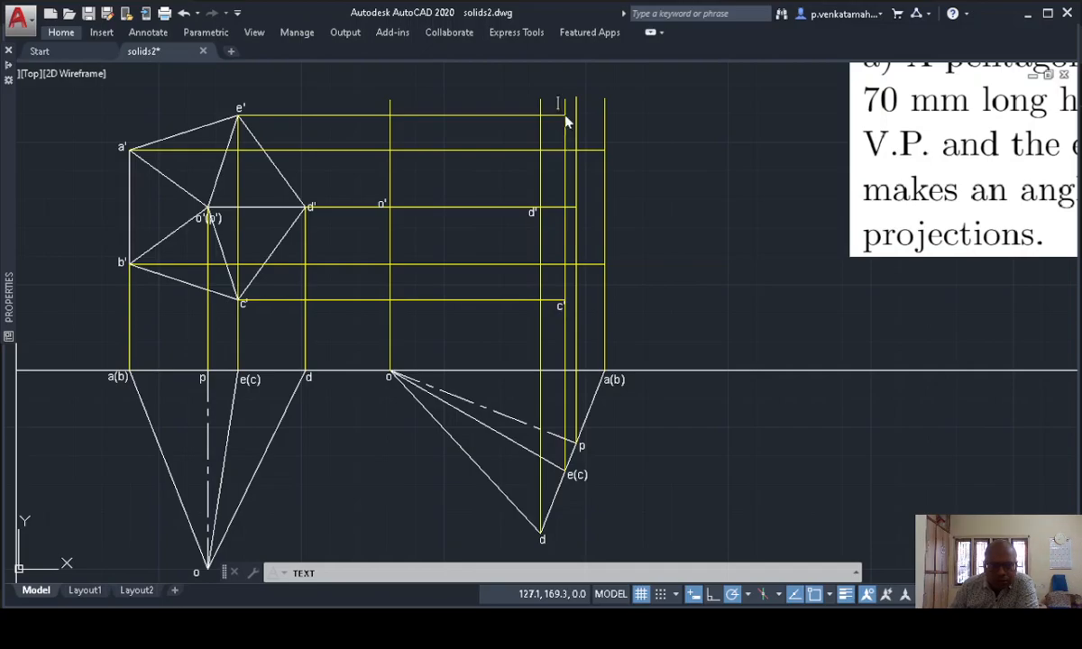
pyautogui.write("e'")
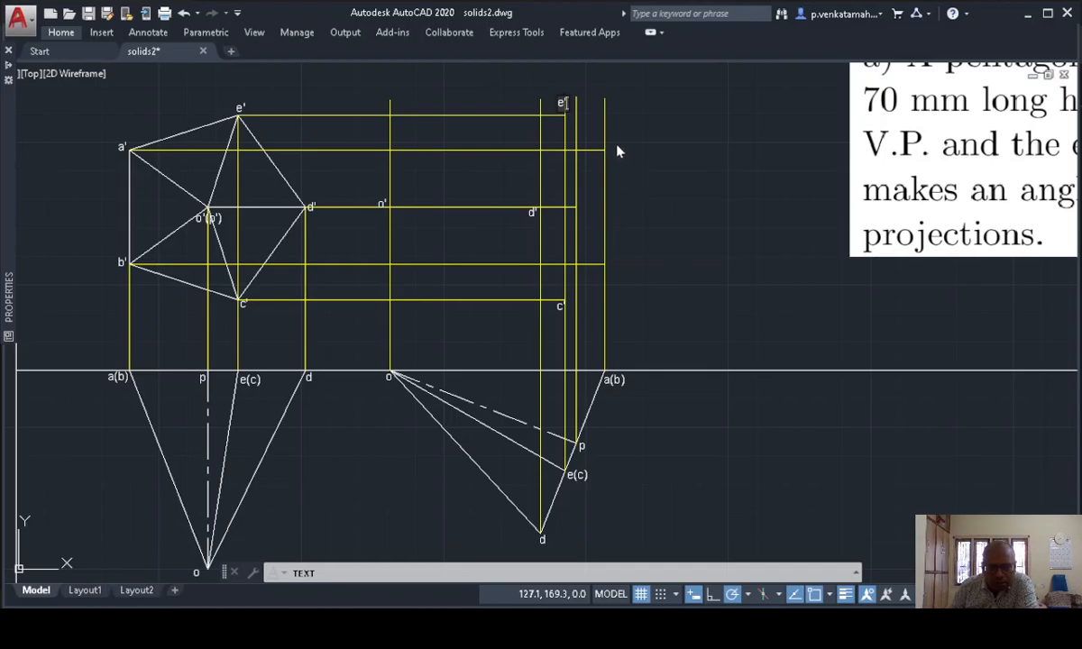
pyautogui.click(612, 147)
pyautogui.write("a'")
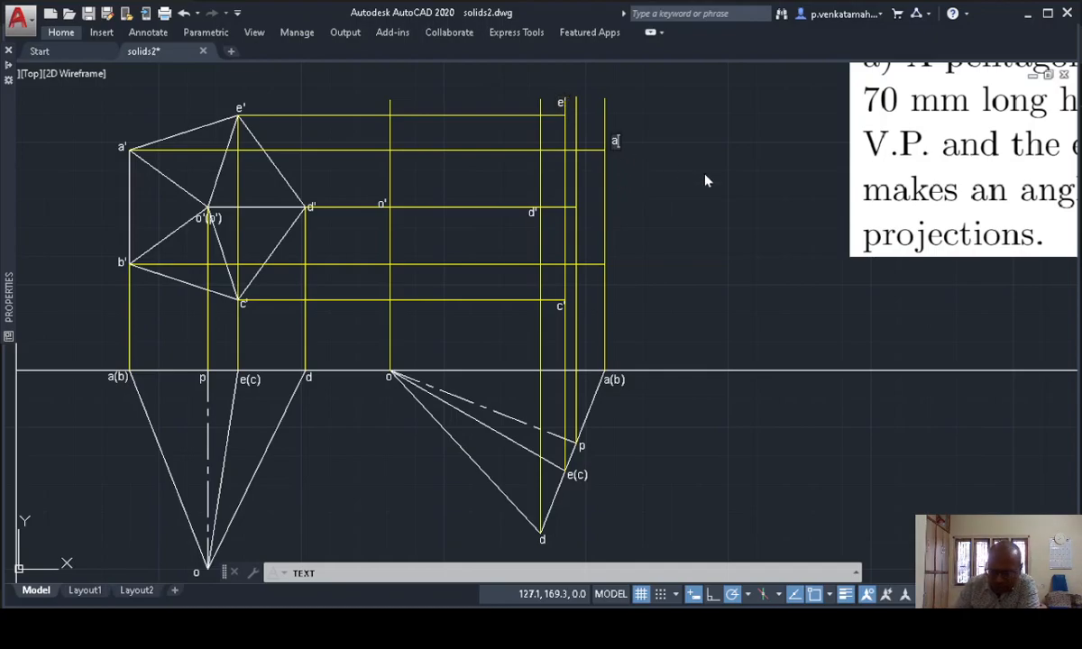
pyautogui.click(614, 269)
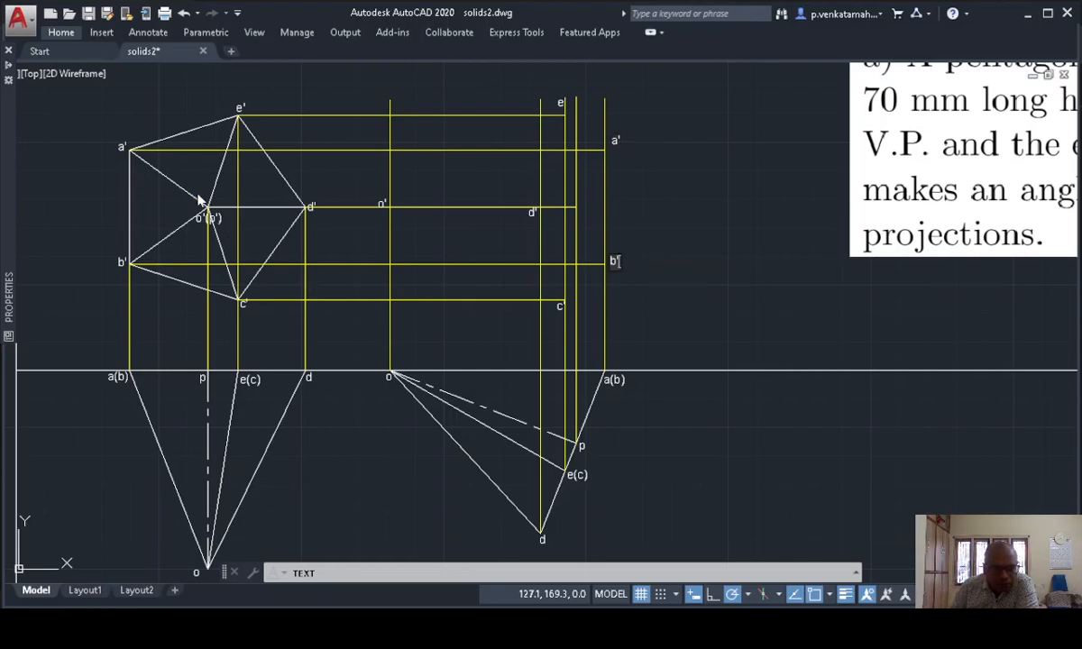
pyautogui.click(581, 208)
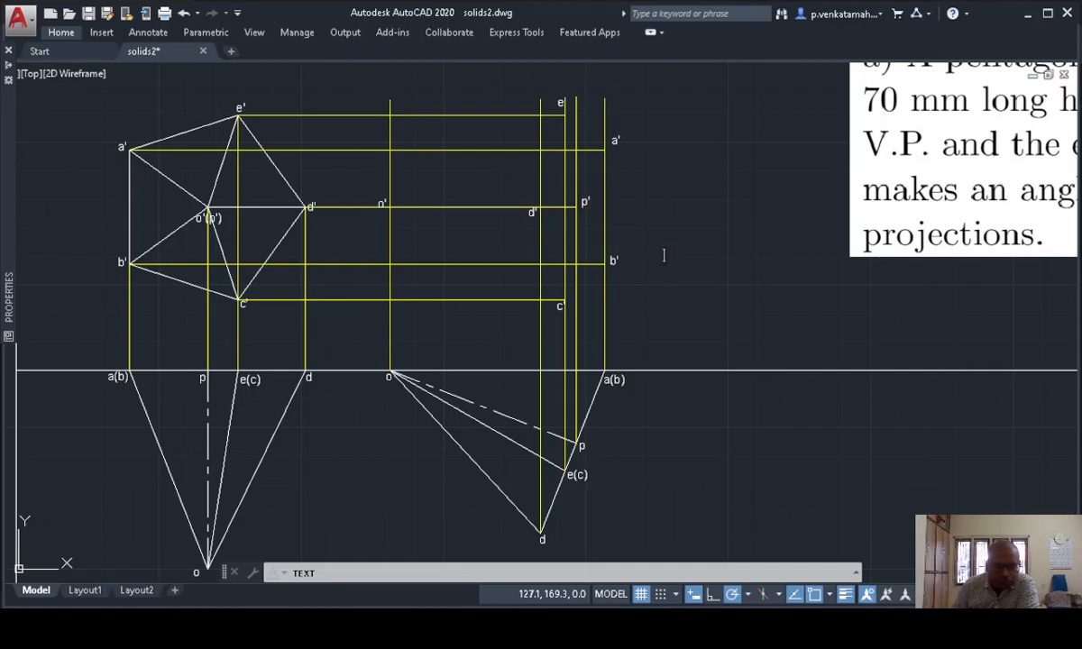
pyautogui.press('Return')
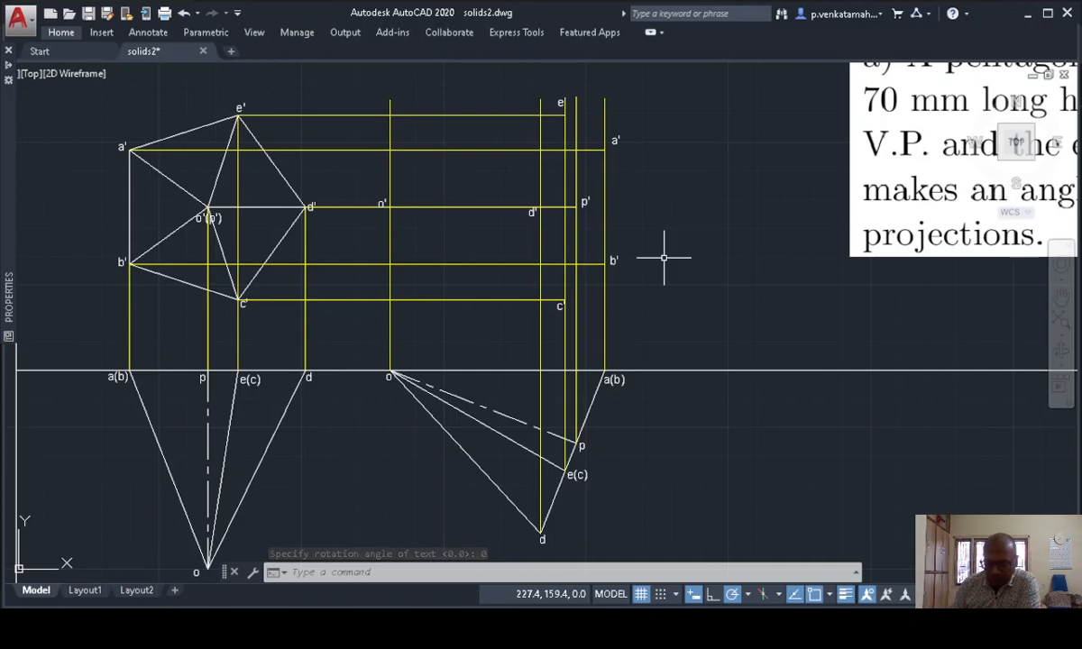
# - Draw the closed outline of the second front view with lines through o', e', a', b', c' and back to o'
pyautogui.write('L')
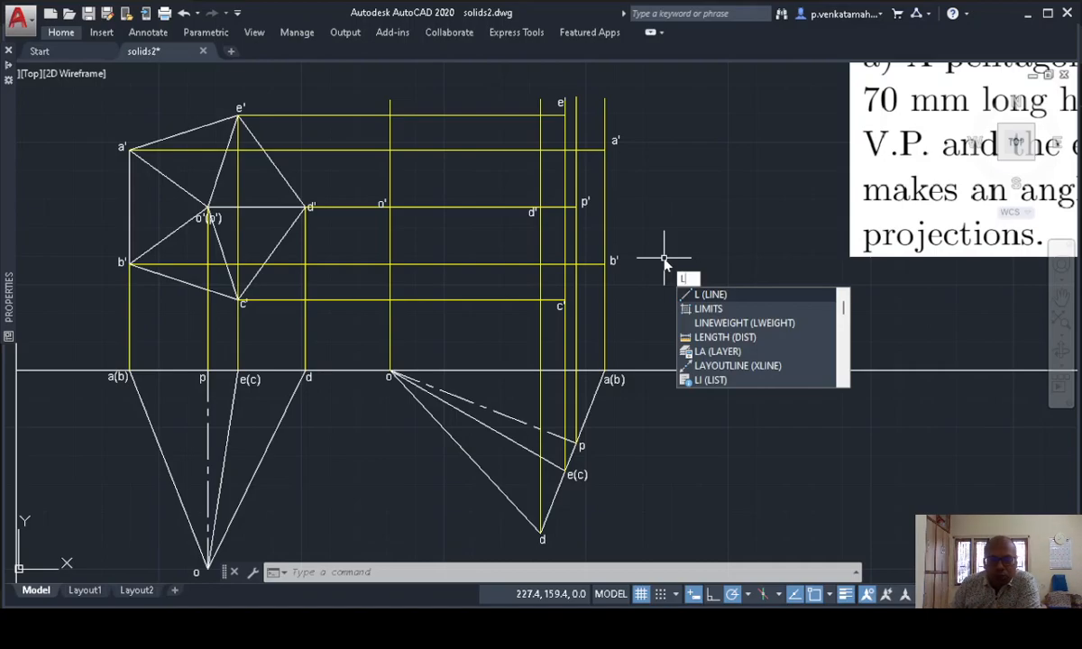
pyautogui.click(747, 296)
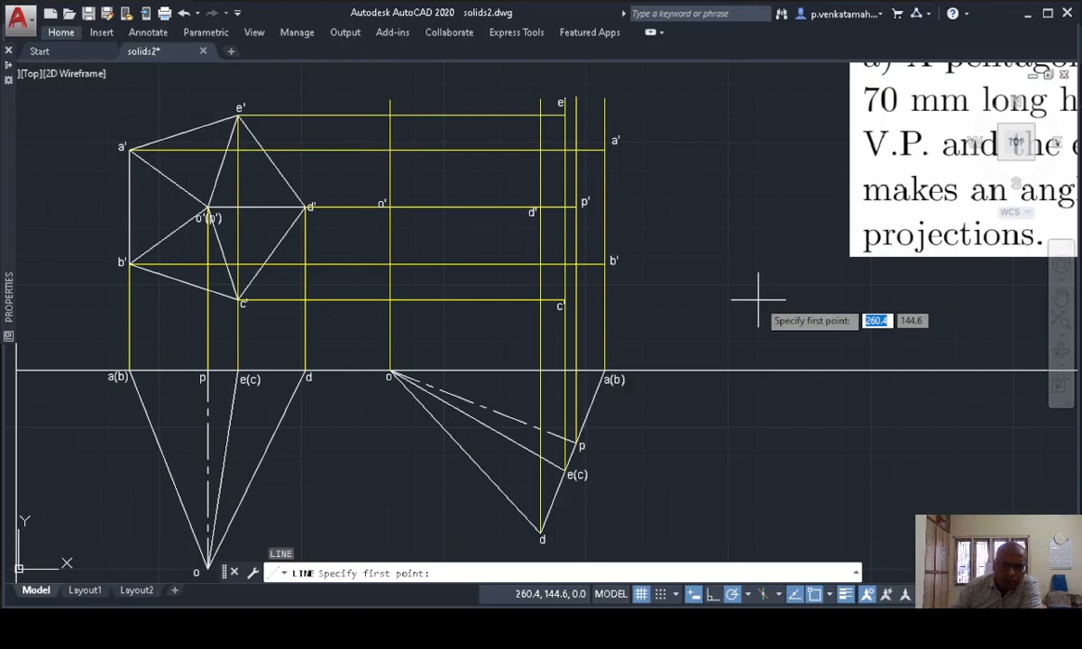
pyautogui.click(390, 206)
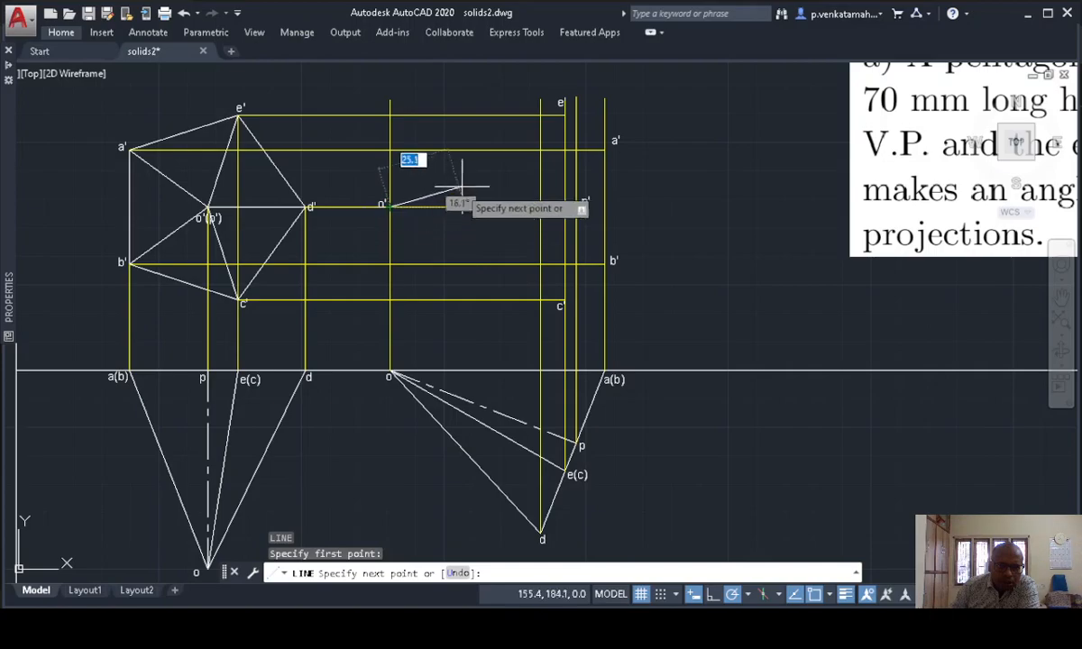
pyautogui.click(565, 116)
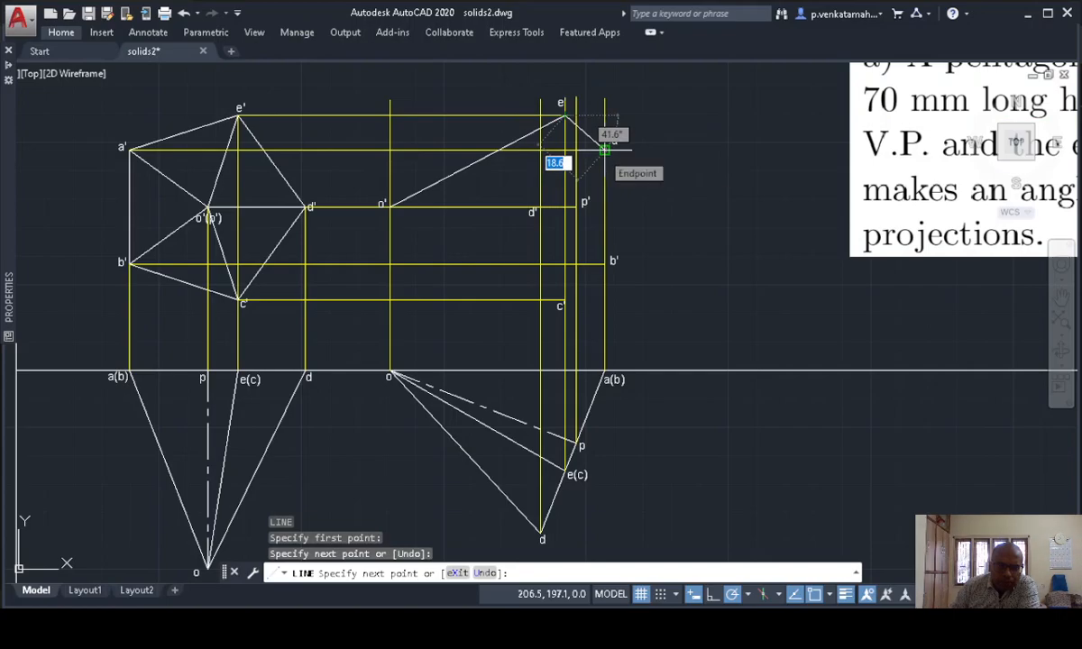
pyautogui.click(604, 149)
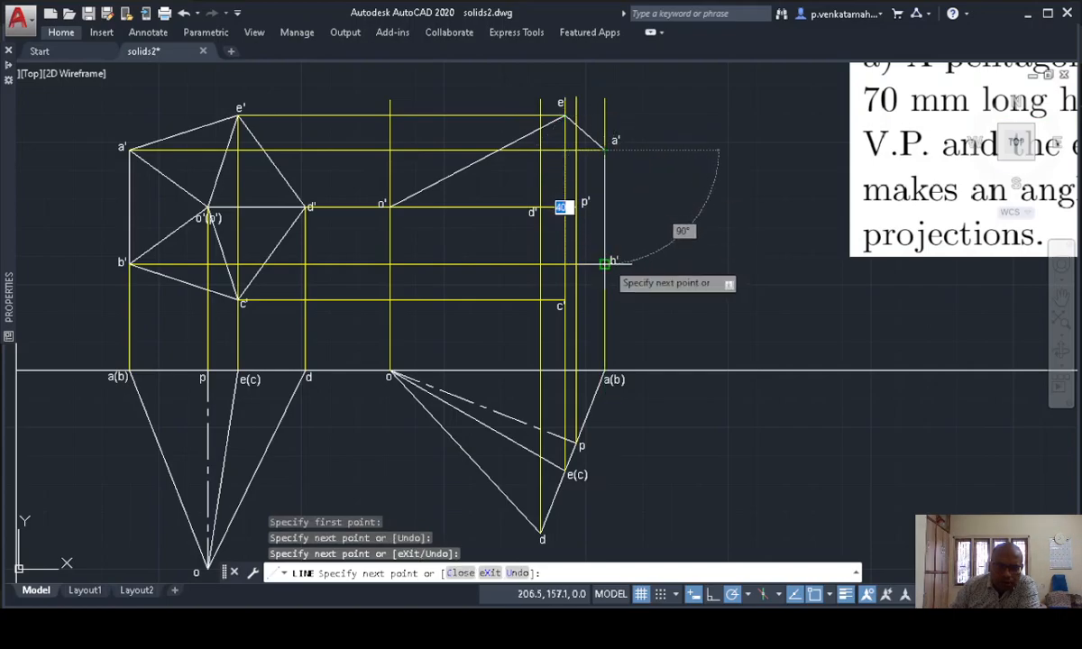
pyautogui.click(603, 264)
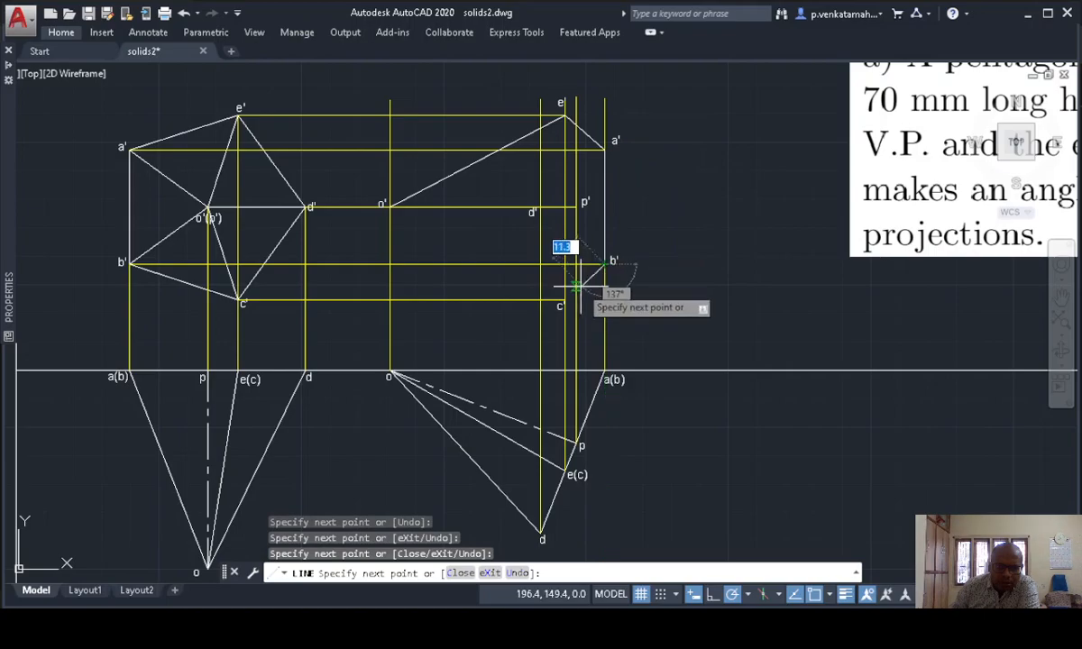
pyautogui.click(563, 301)
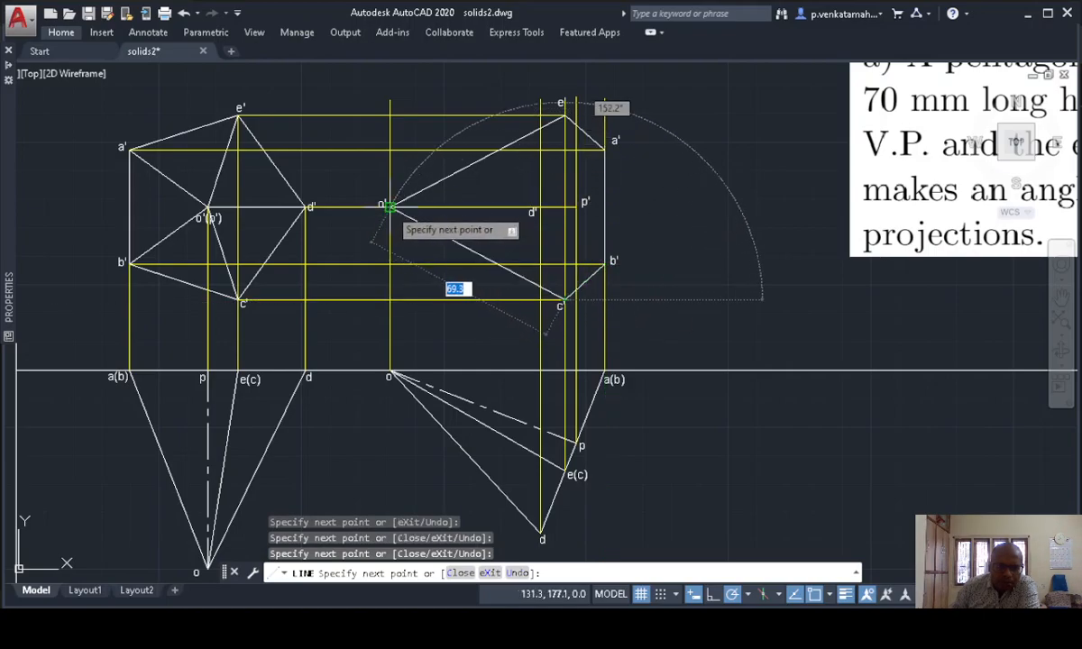
pyautogui.click(390, 207)
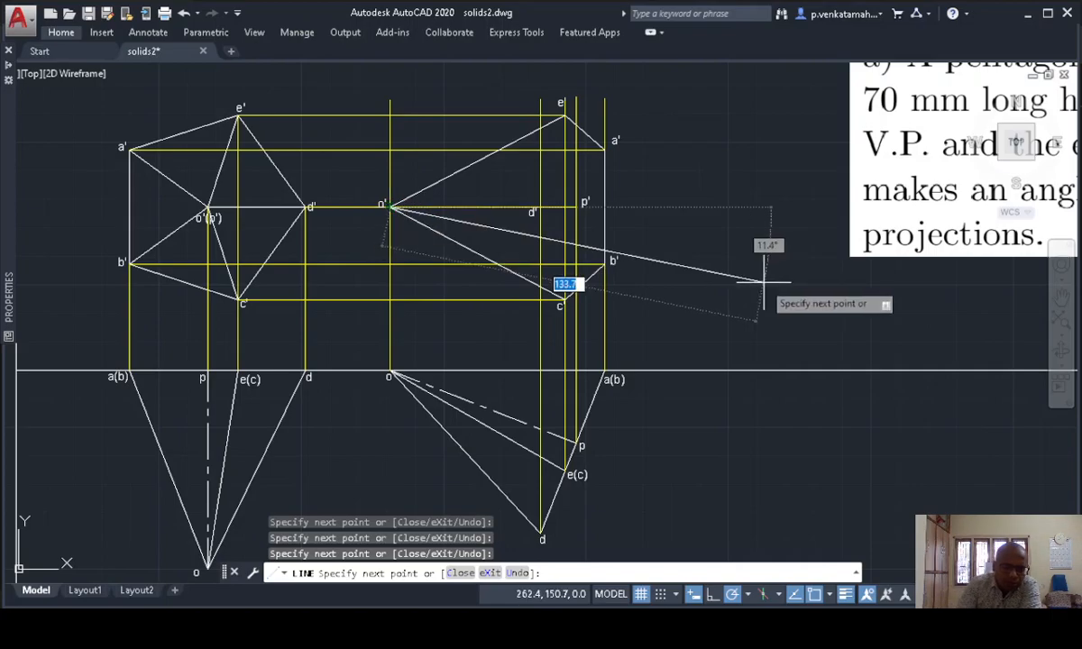
pyautogui.press('Escape')
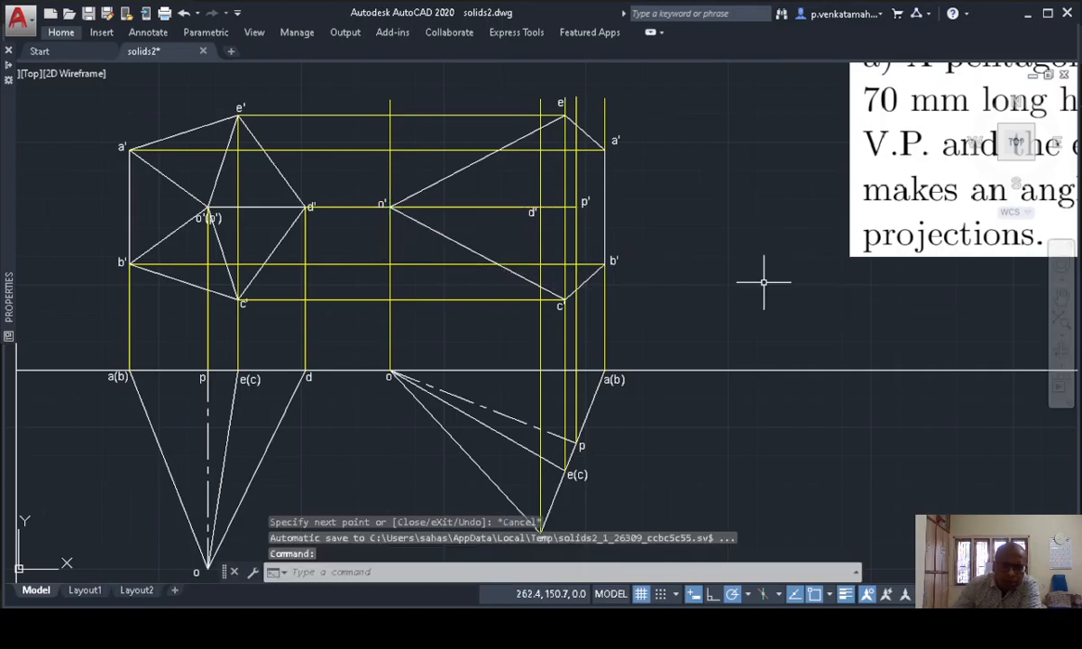
# - Shorten the vertical projector from a(b) in the second view so that its upper end stops at b'
pyautogui.click(604, 105)
pyautogui.click(604, 100)
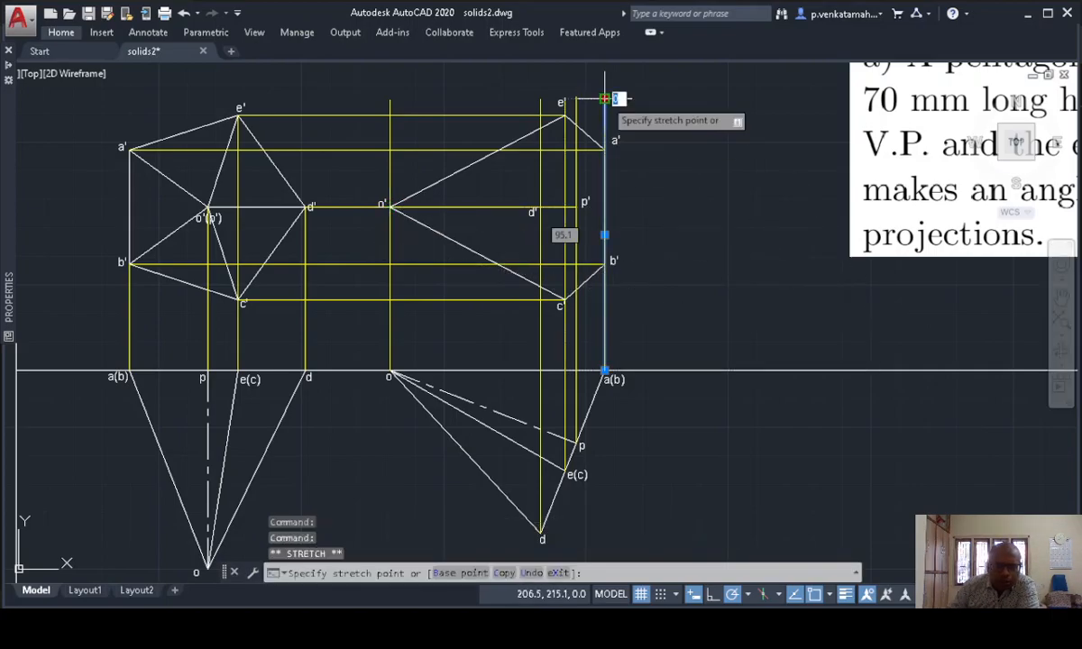
pyautogui.click(604, 263)
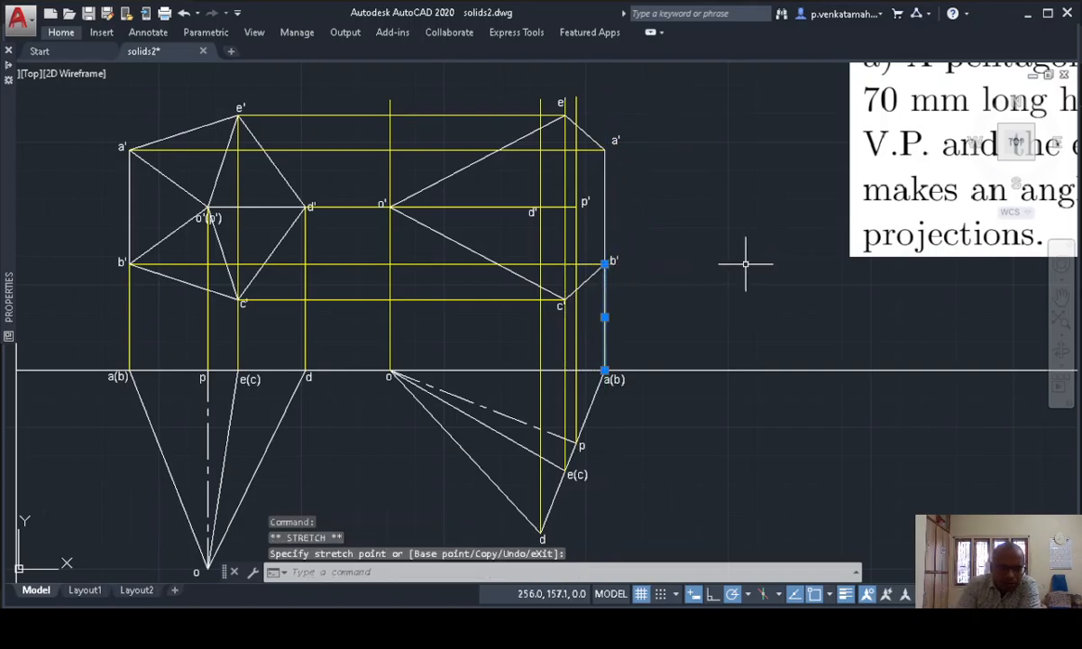
pyautogui.press('Escape')
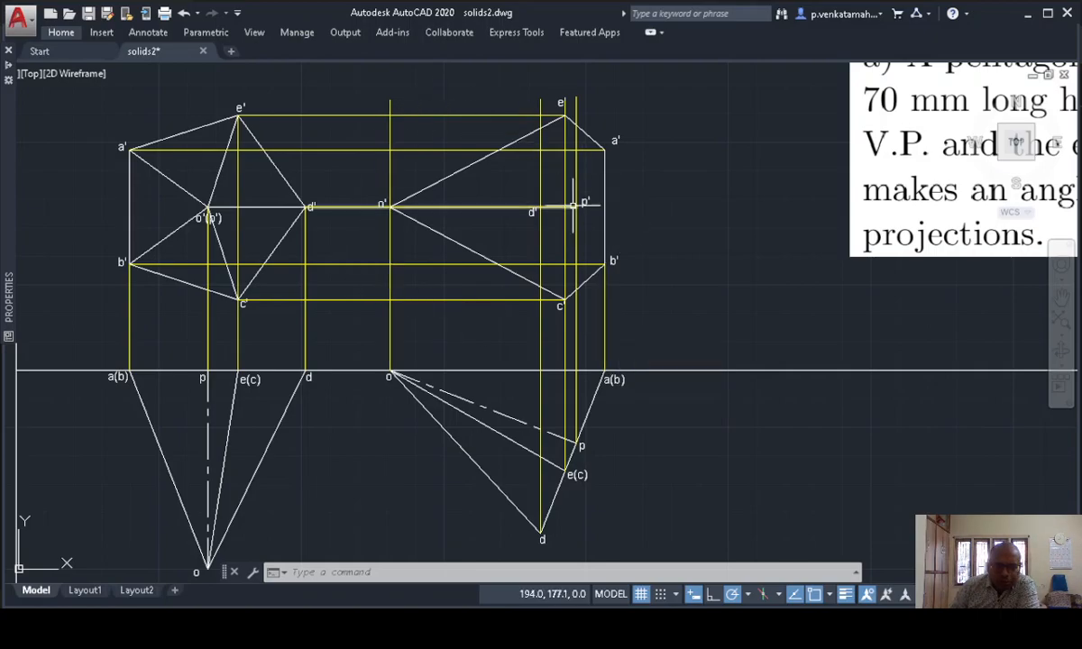
pyautogui.scroll(2, 644, 217)
pyautogui.moveTo(637, 203)
pyautogui.mouseDown(button='middle')
pyautogui.moveTo(656, 293)
pyautogui.moveTo(750, 257)
pyautogui.mouseUp(button='middle')
pyautogui.scroll(2, 656, 290)
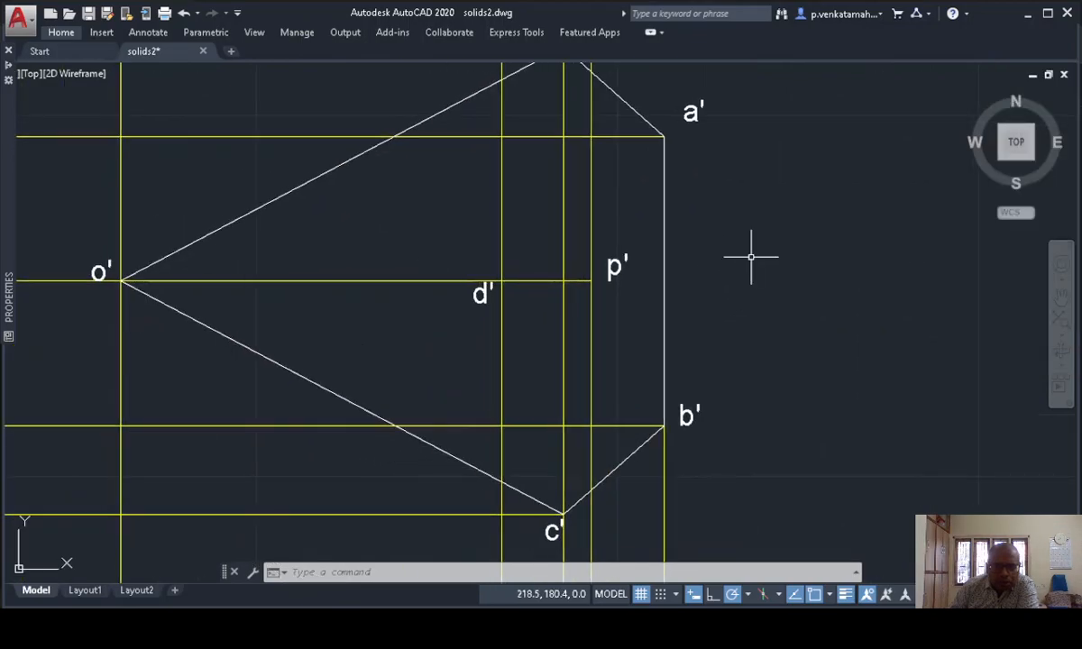
pyautogui.scroll(-2, 751, 257)
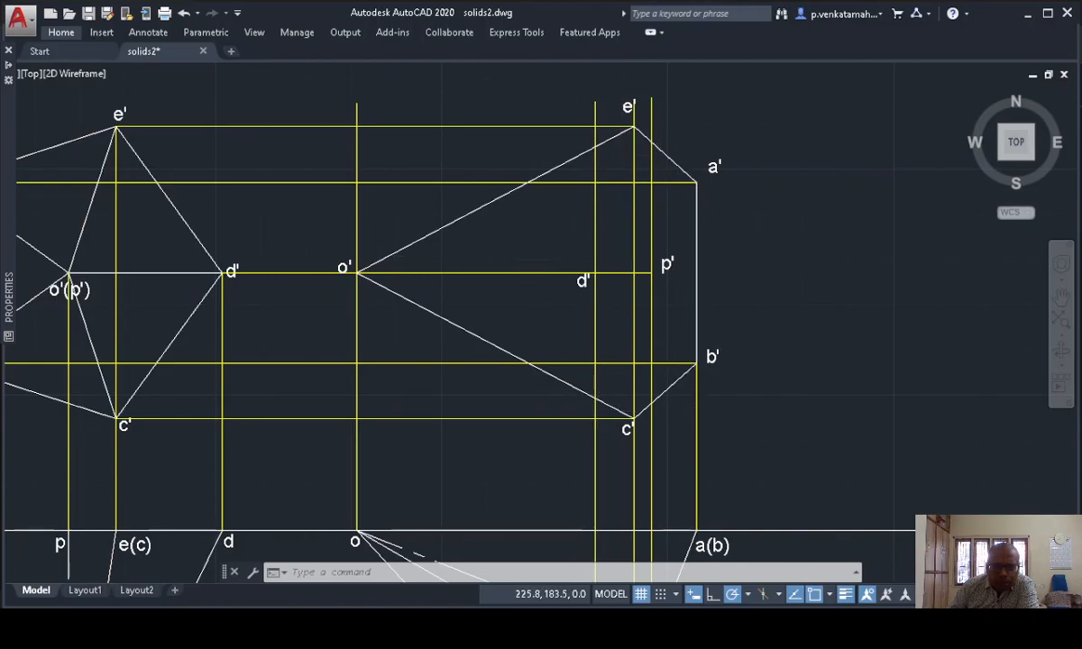
pyautogui.scroll(-2, 829, 357)
pyautogui.moveTo(829, 358); pyautogui.dragTo(757, 297, button='middle')
pyautogui.moveTo(711, 261); pyautogui.dragTo(655, 254, button='middle')
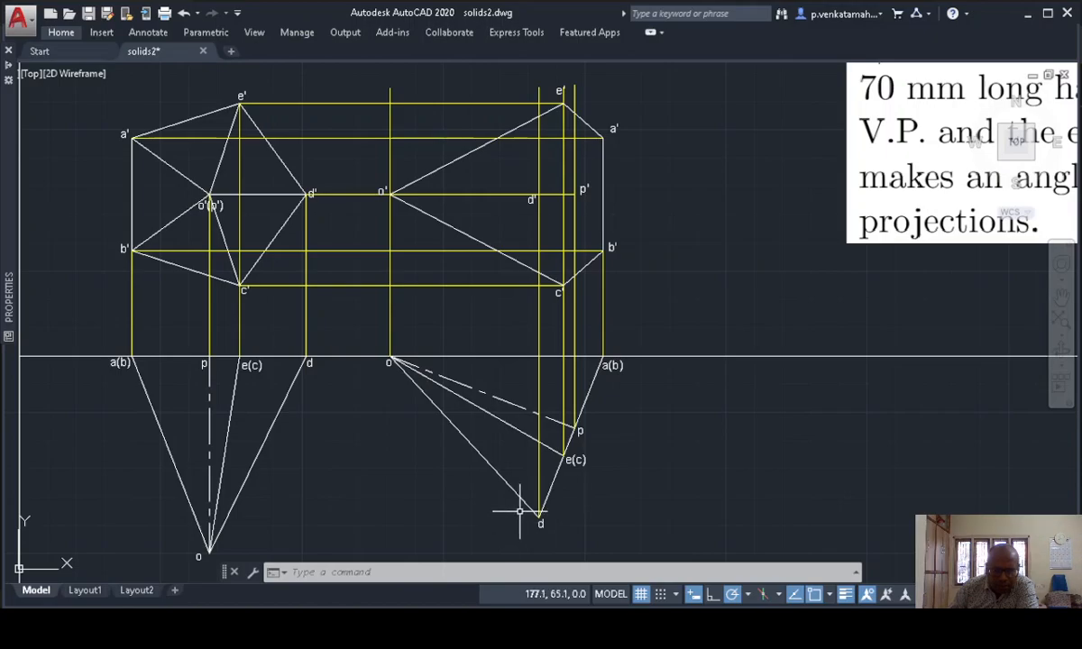
# - Set the current linetype to DASHED and draw the hidden edge from o' to a' in the second front view
pyautogui.moveTo(520, 512); pyautogui.dragTo(512, 492, button='middle')
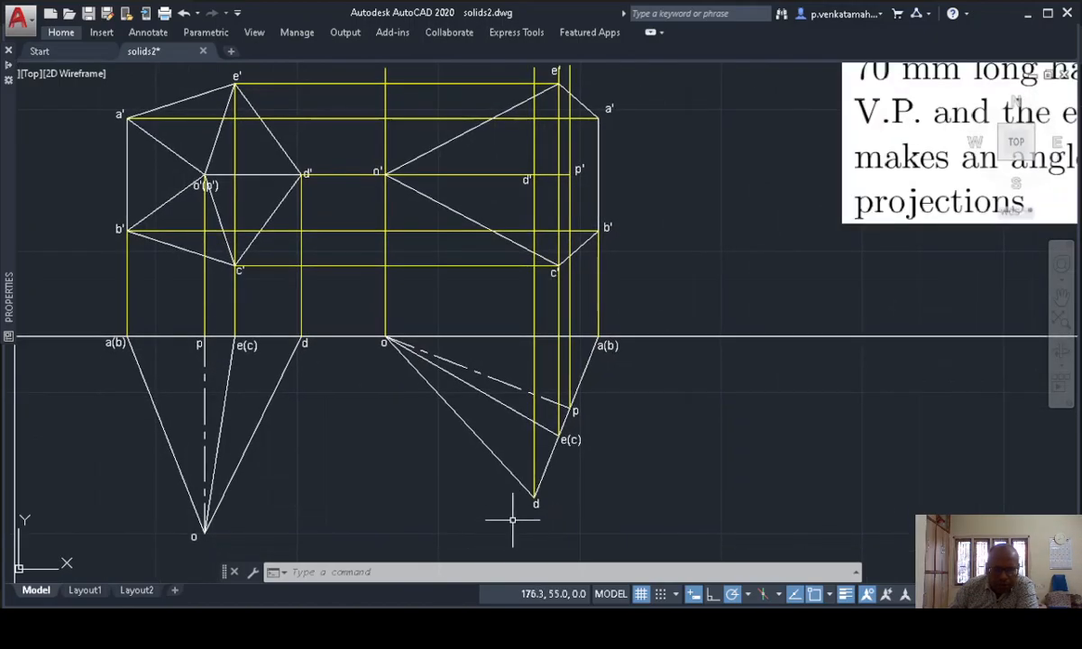
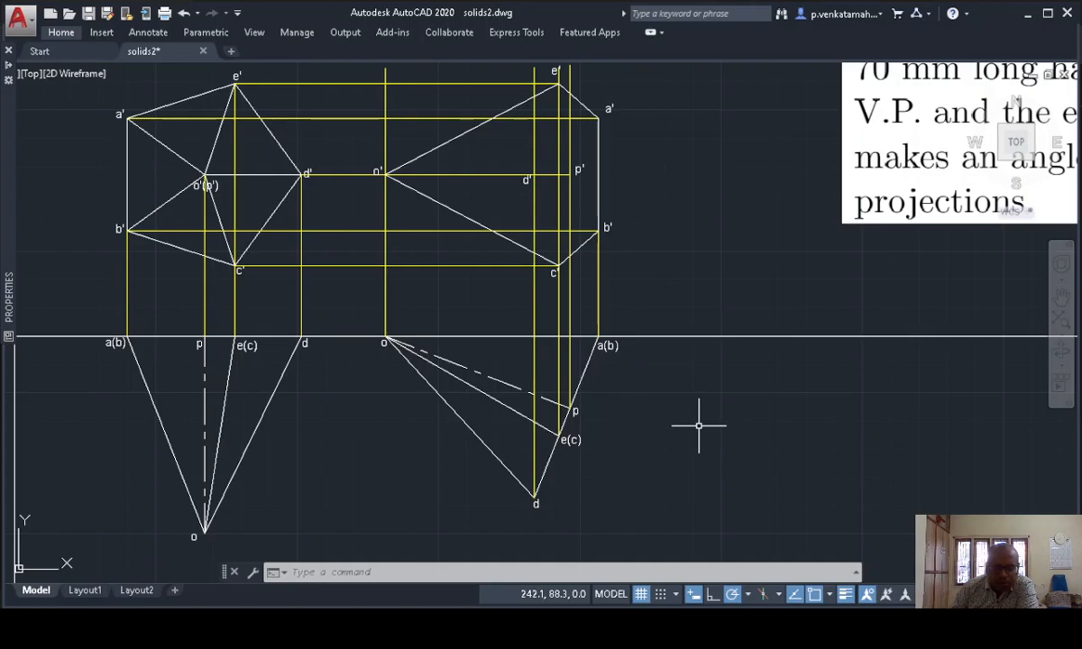
pyautogui.moveTo(688, 416); pyautogui.dragTo(685, 462, button='middle')
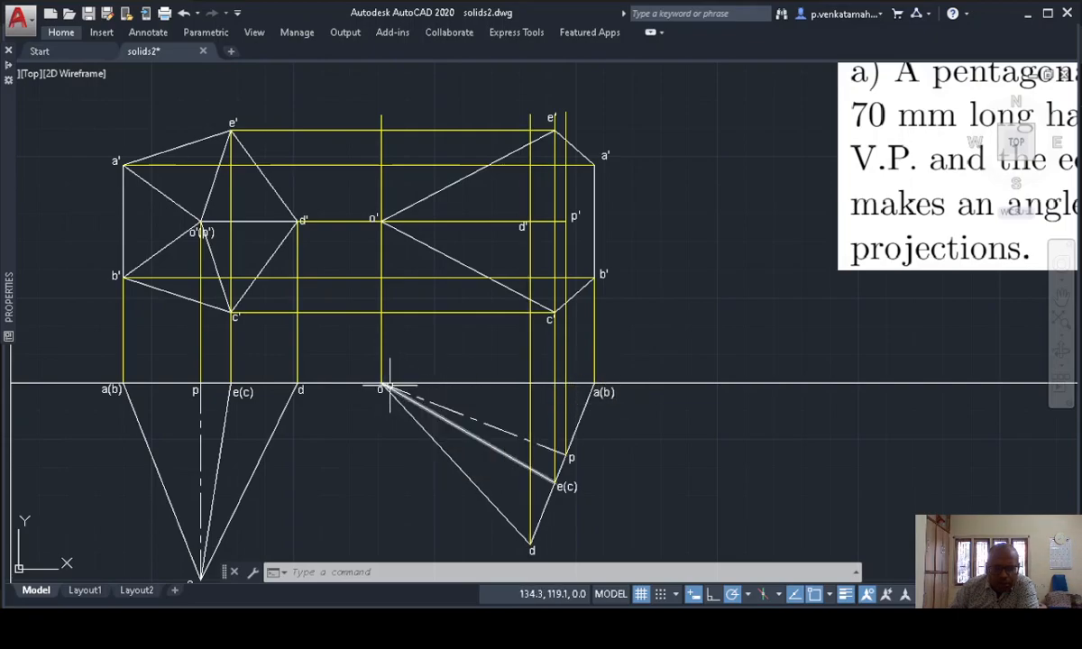
pyautogui.click(57, 32)
pyautogui.moveTo(711, 109)
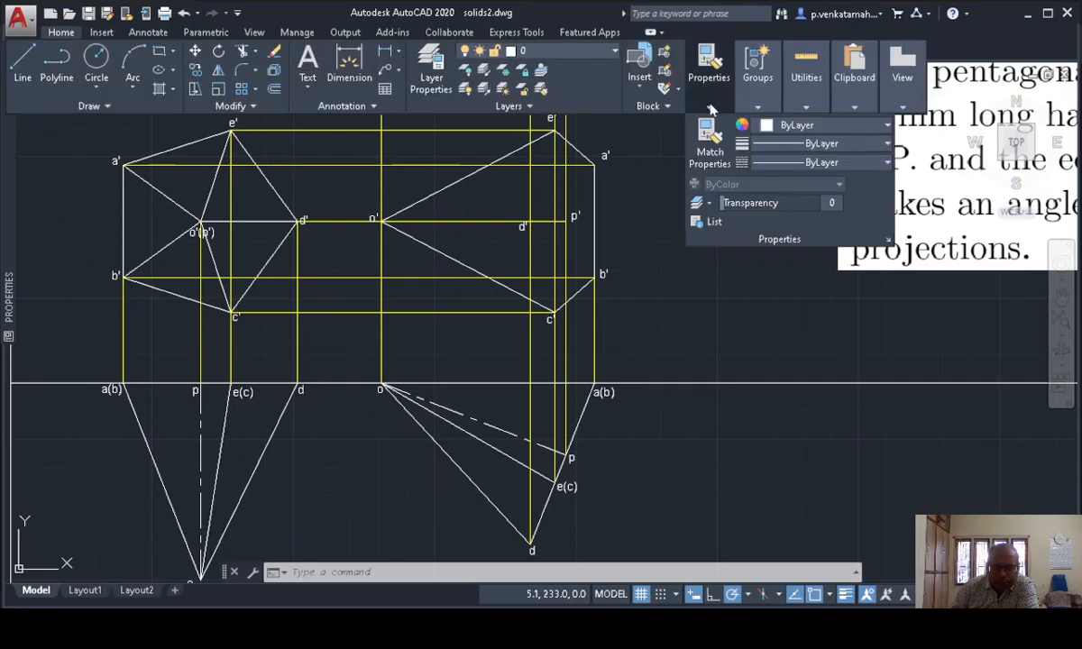
pyautogui.click(795, 162)
pyautogui.click(748, 239)
pyautogui.click(22, 63)
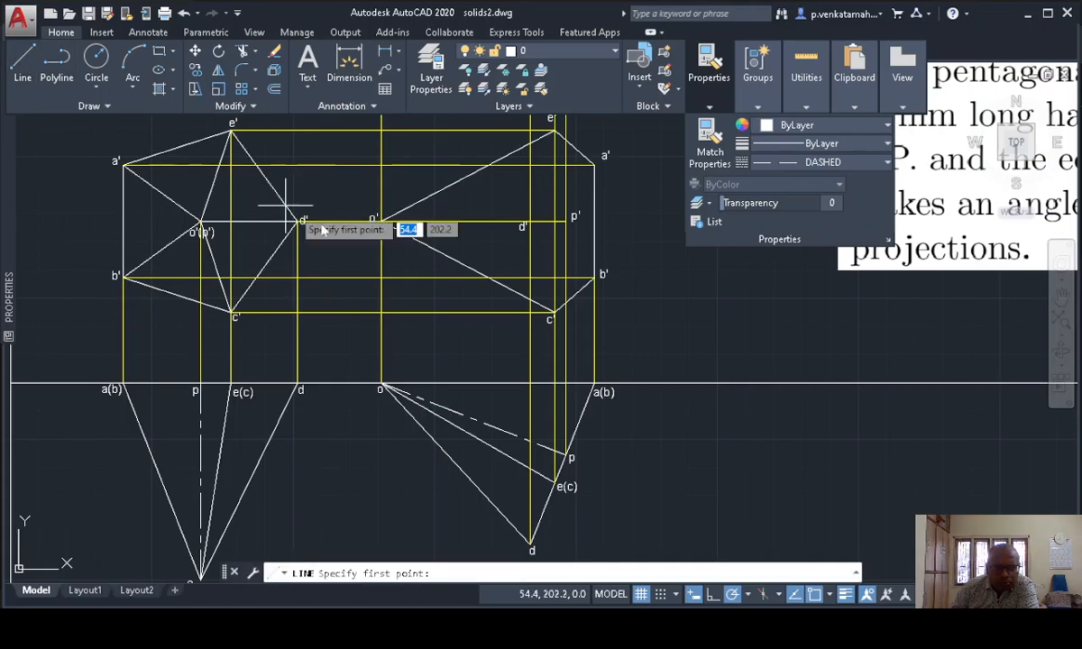
pyautogui.click(380, 219)
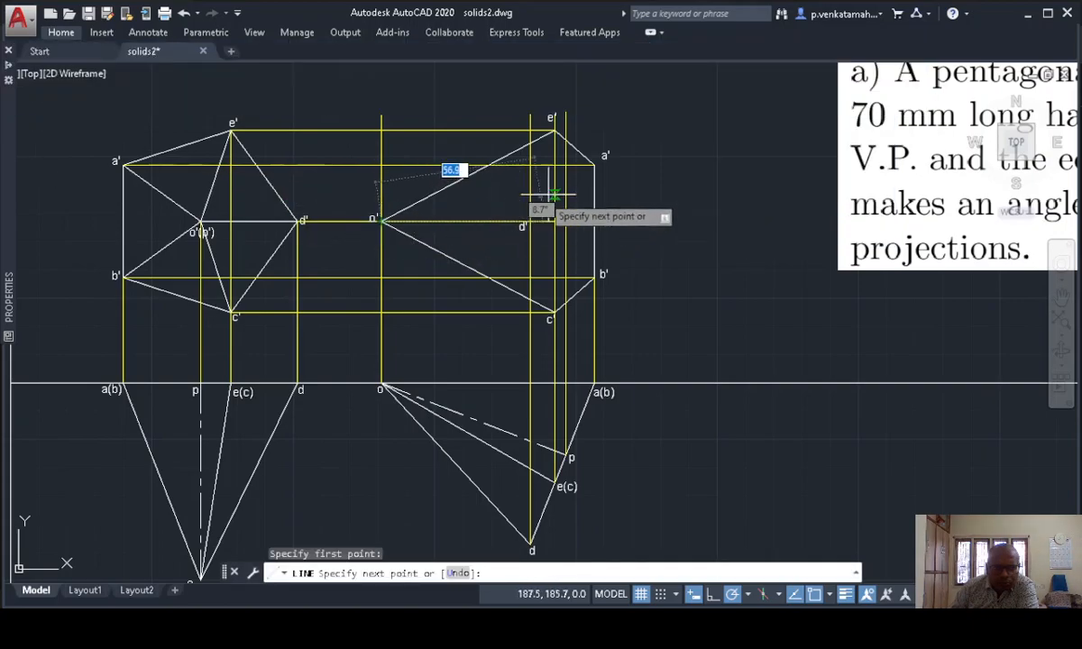
pyautogui.click(595, 164)
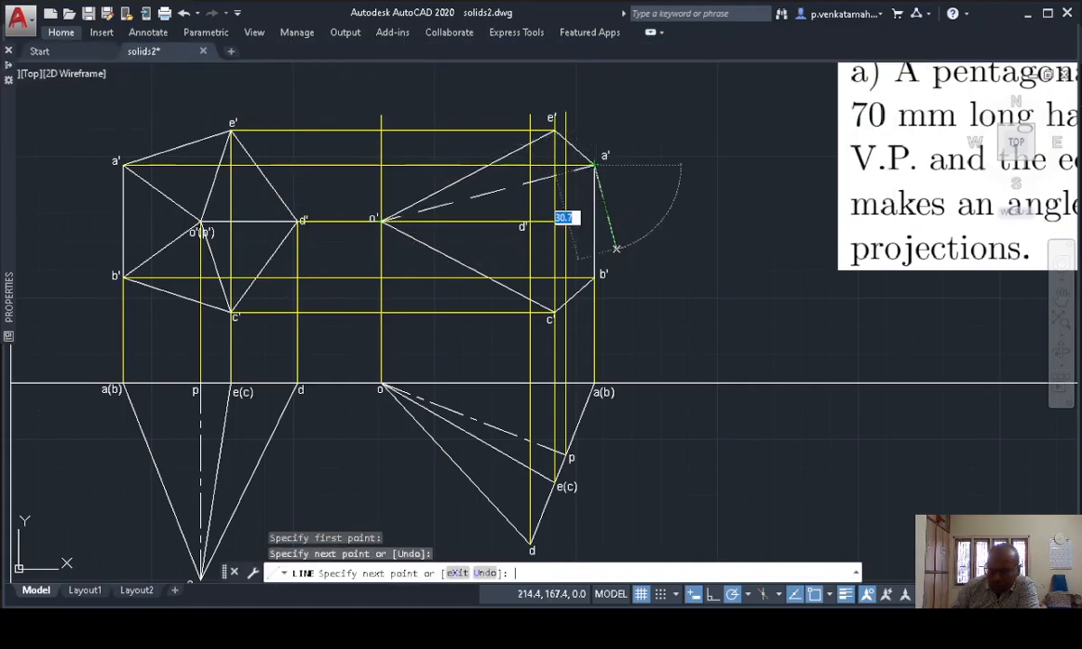
pyautogui.press('Return')
# - Draw the second dashed hidden edge from o' to b' in the second front view
pyautogui.press('Return')
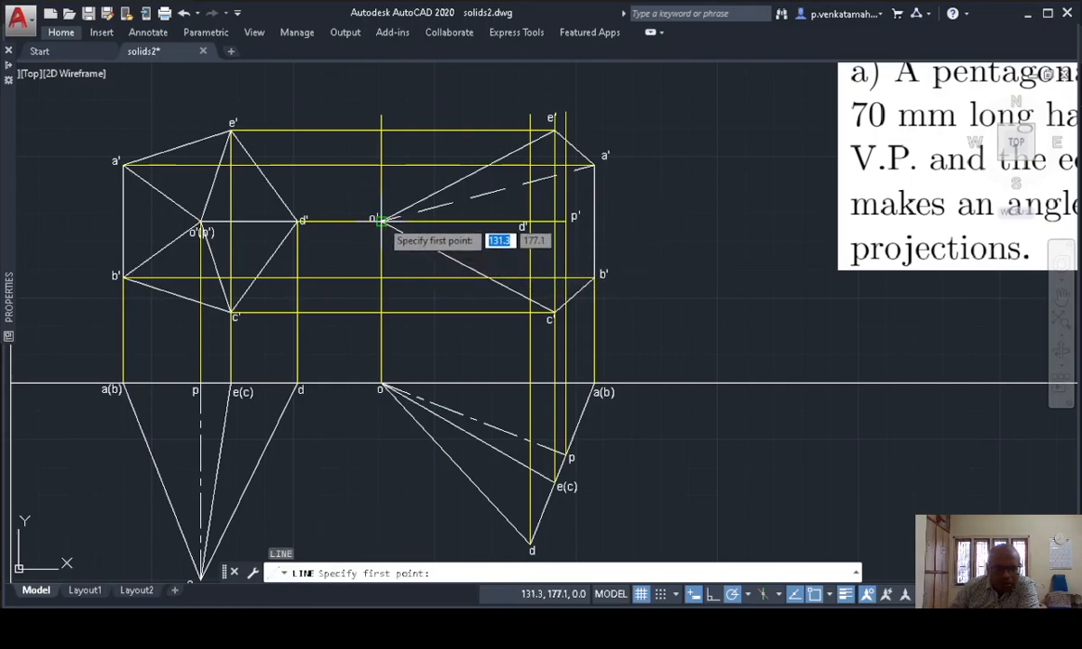
pyautogui.click(381, 219)
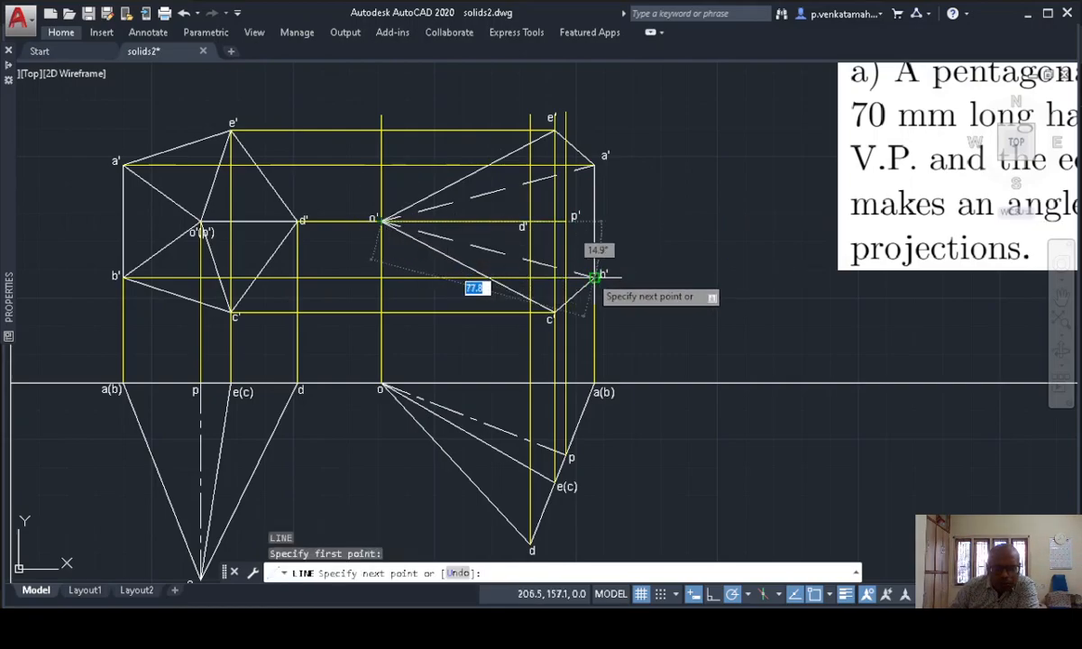
pyautogui.click(595, 273)
pyautogui.press('Return')
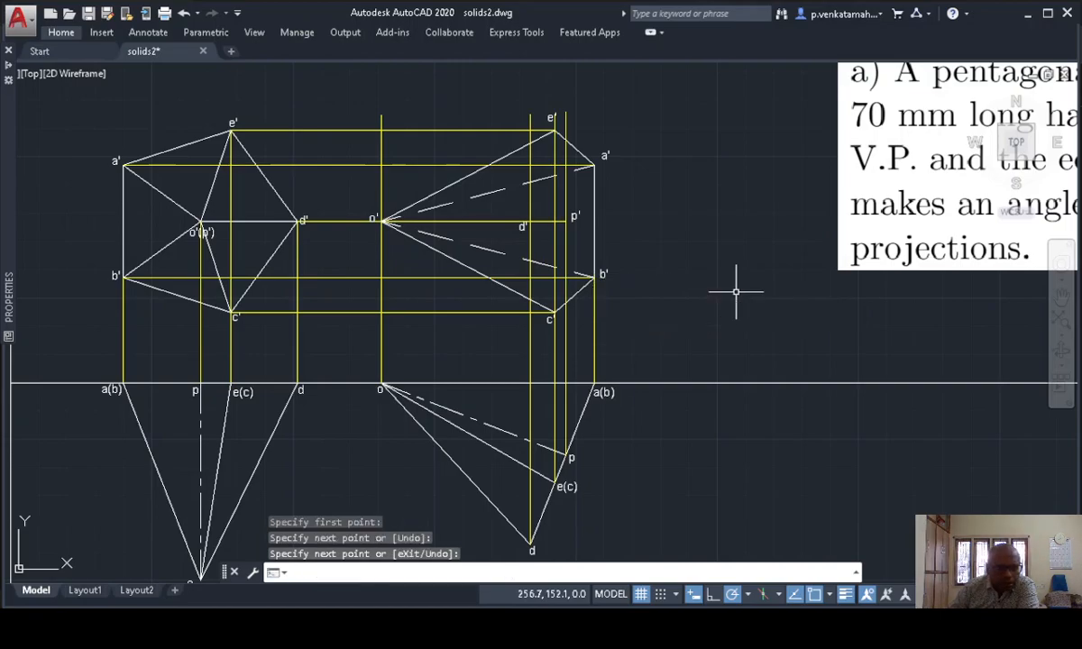
# - Set the linetype scale of the two dashed edges o'a' and o'b' to 0.5
pyautogui.click(493, 251)
pyautogui.click(494, 187)
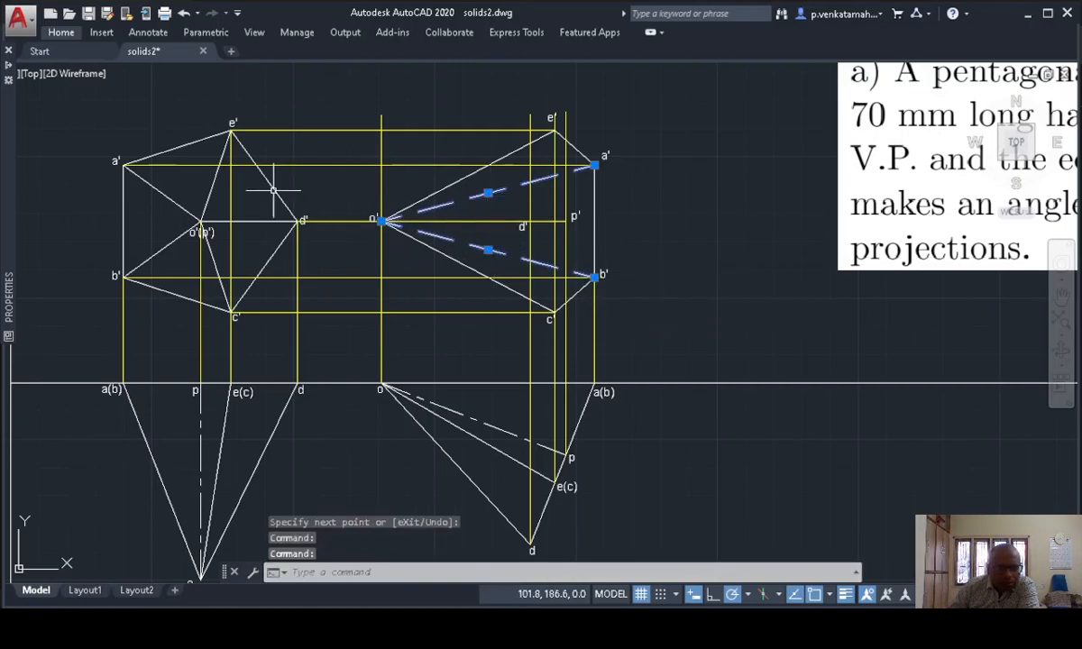
pyautogui.moveTo(9, 82)
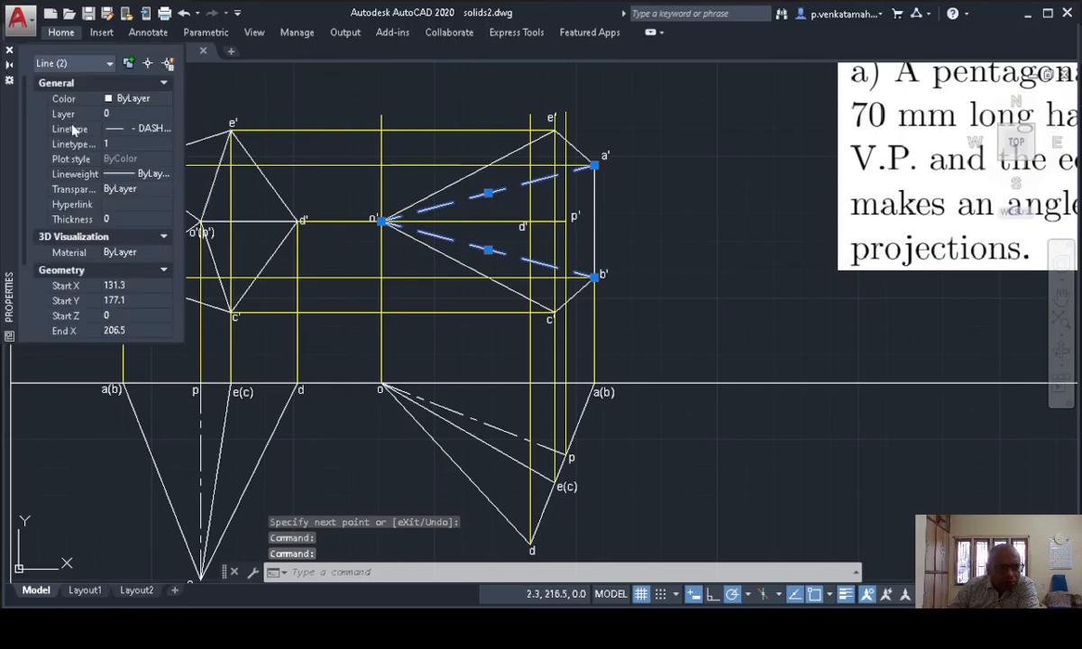
pyautogui.click(121, 143)
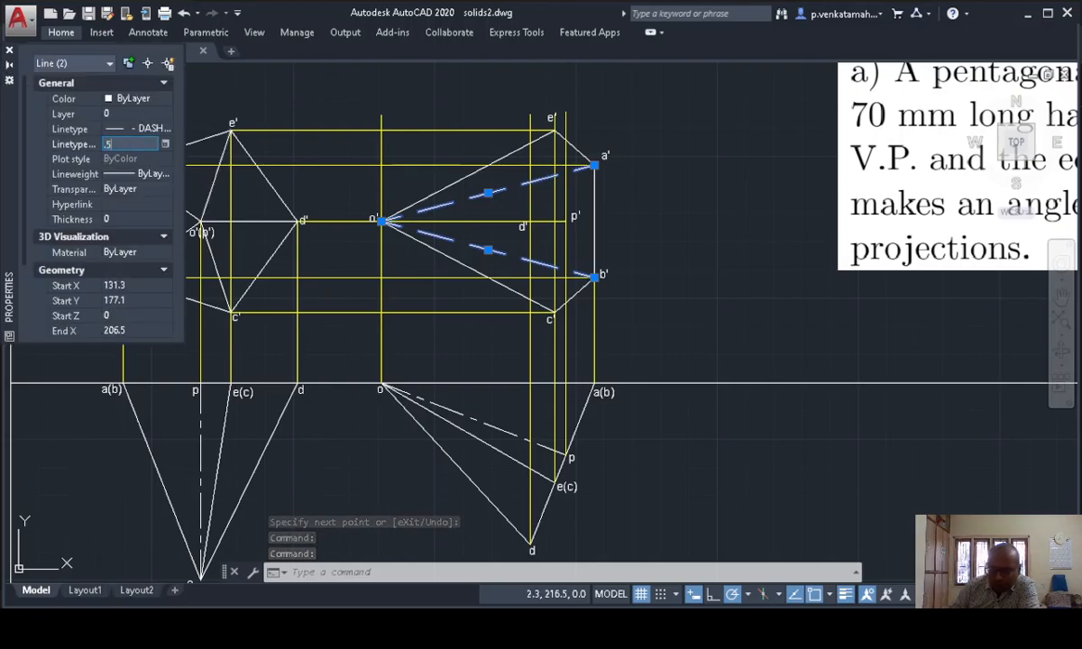
pyautogui.press('Return')
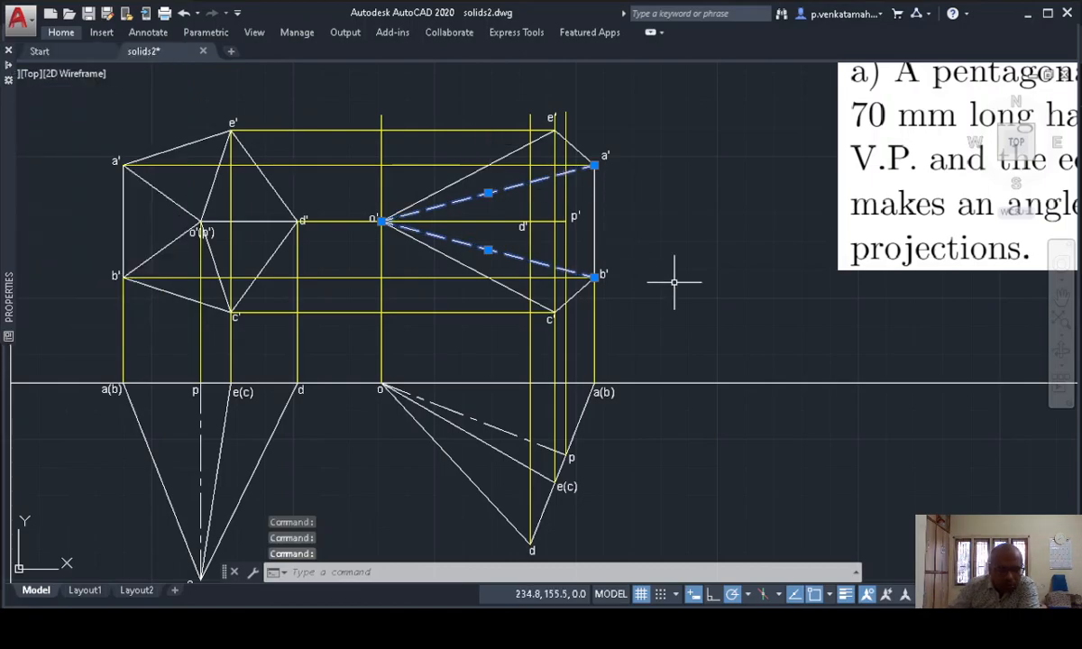
pyautogui.press('Escape')
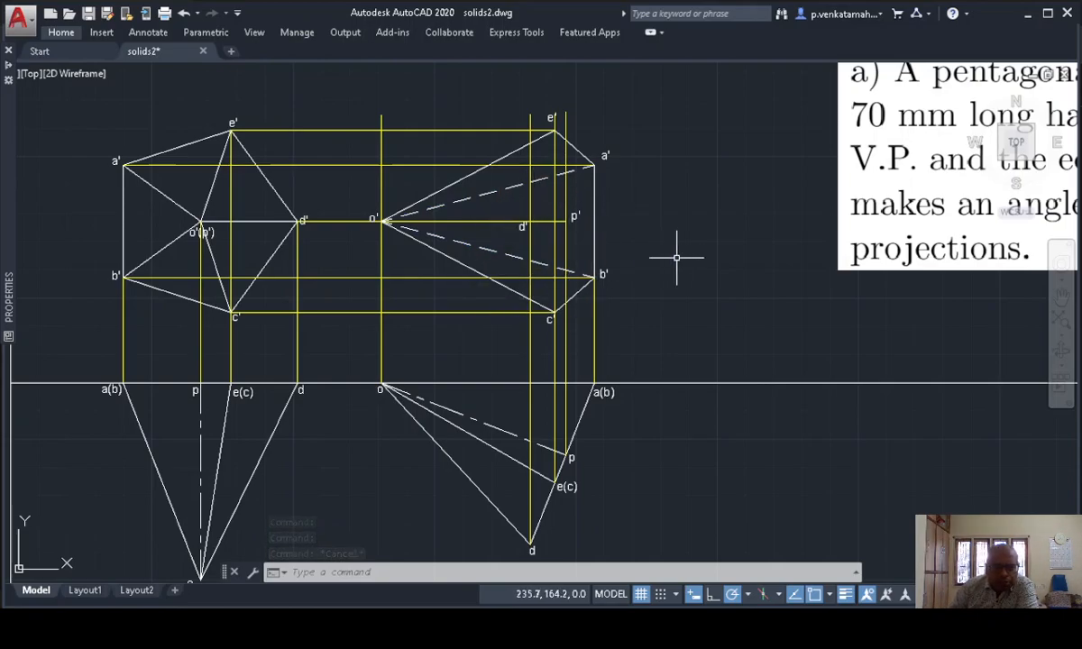
# - Shorten the vertical projector from p in the second view so that its upper end stops at p'
pyautogui.click(565, 112)
pyautogui.click(566, 112)
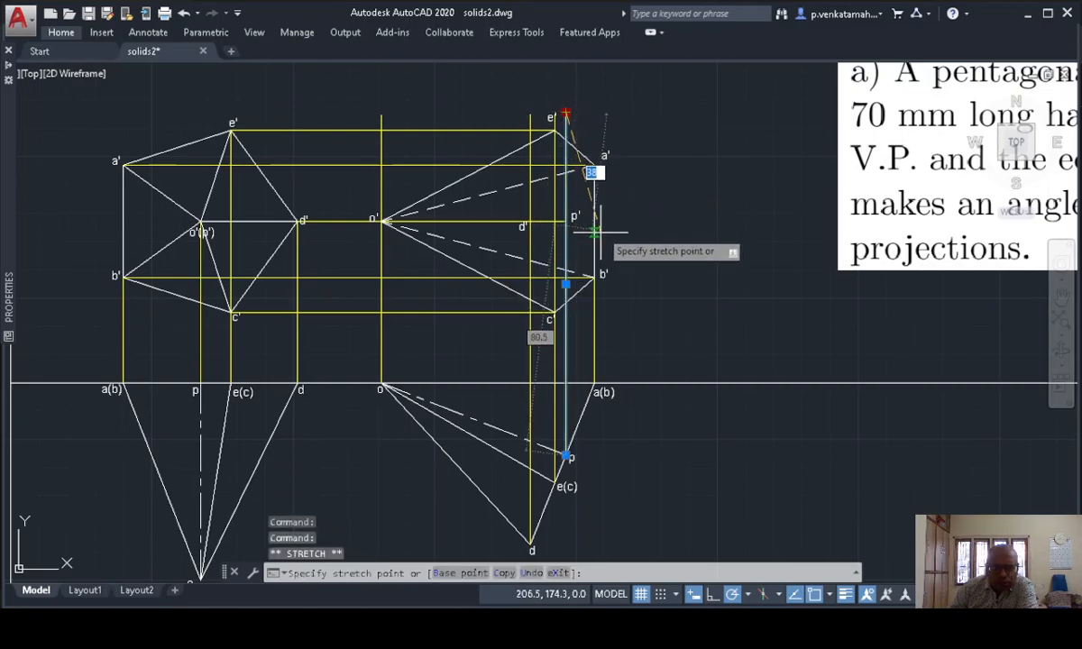
pyautogui.click(565, 219)
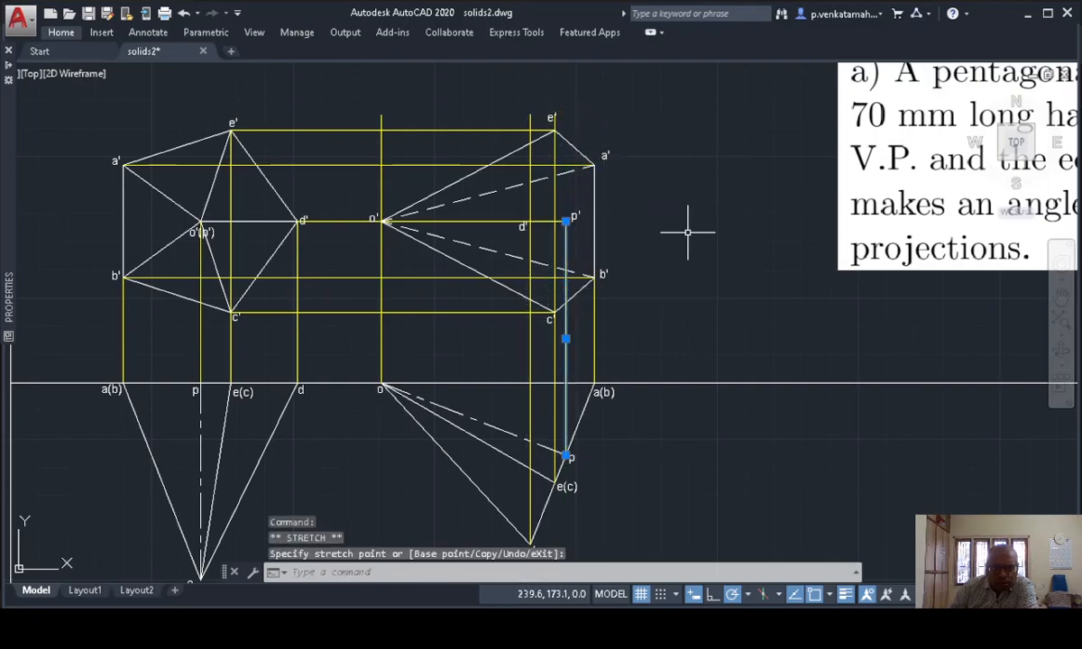
pyautogui.press('Escape')
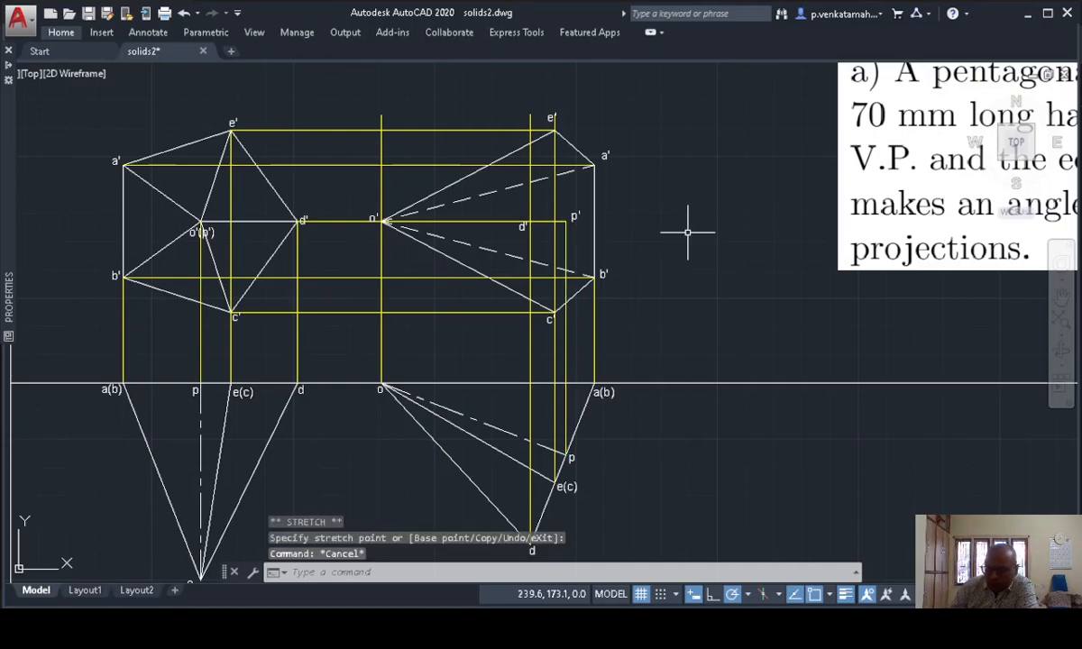
# - Shorten the vertical projector from d in the second view so that its upper end stops at d'
pyautogui.click(530, 171)
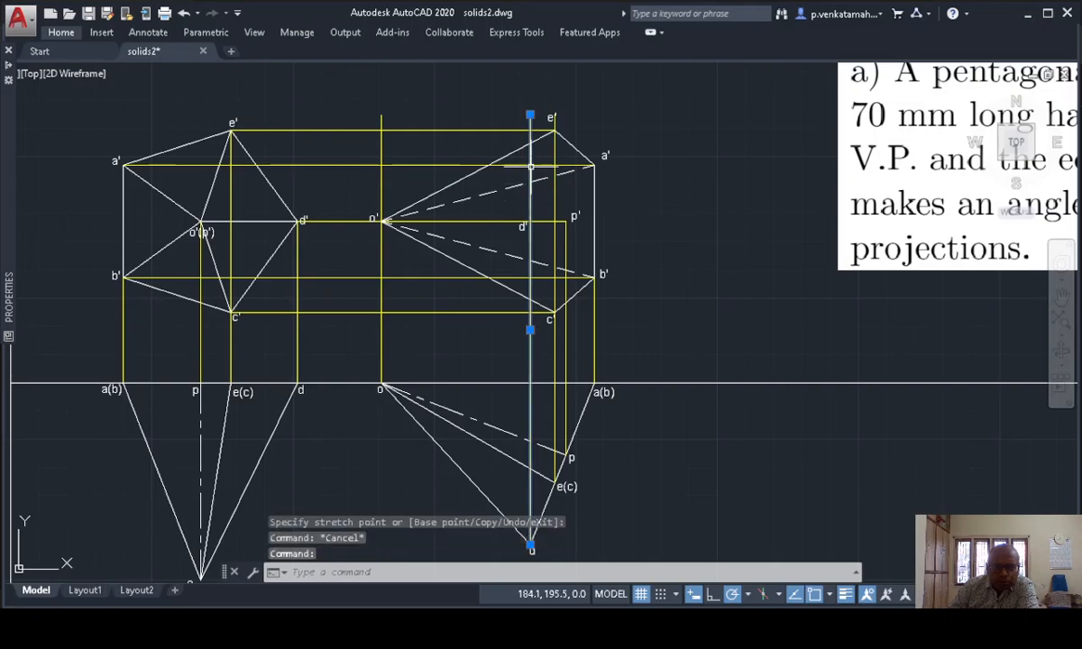
pyautogui.click(530, 115)
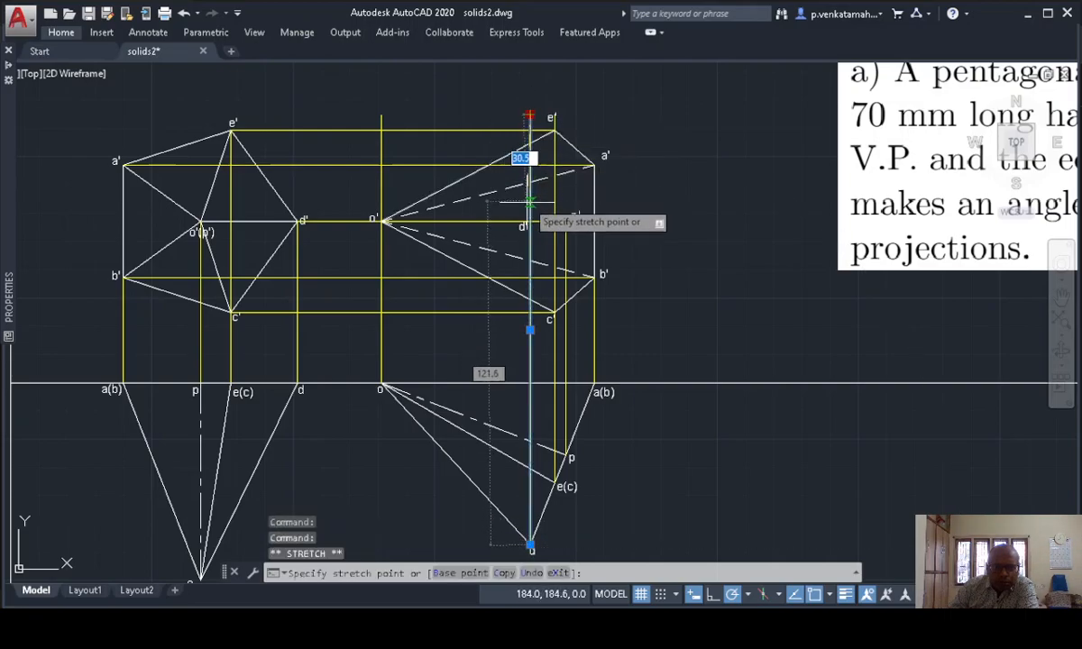
pyautogui.click(530, 221)
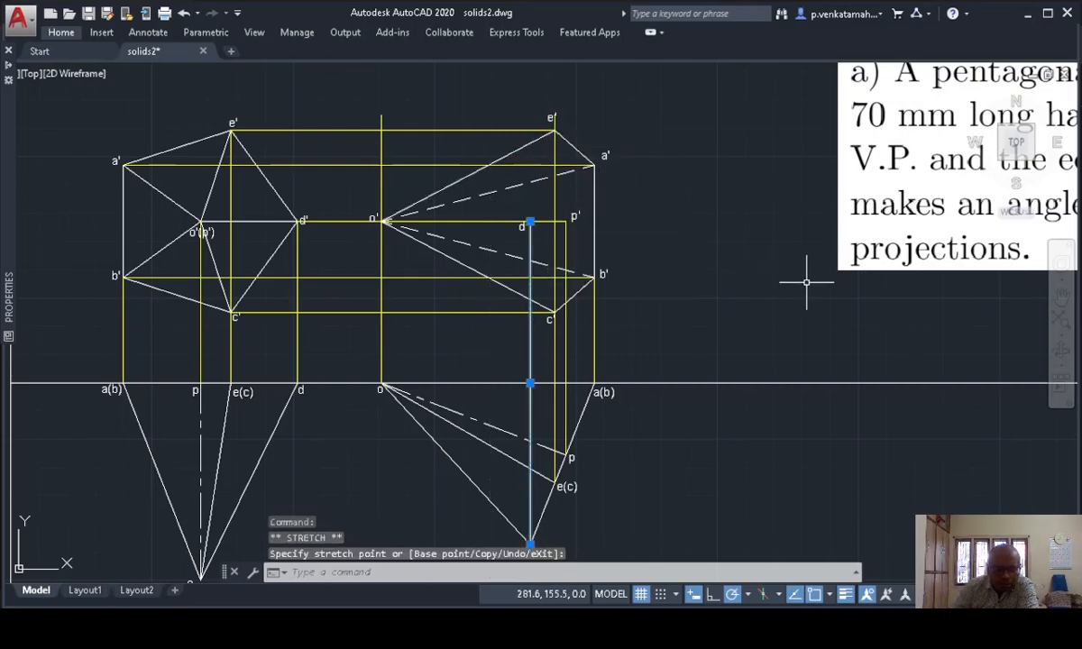
pyautogui.press('Escape')
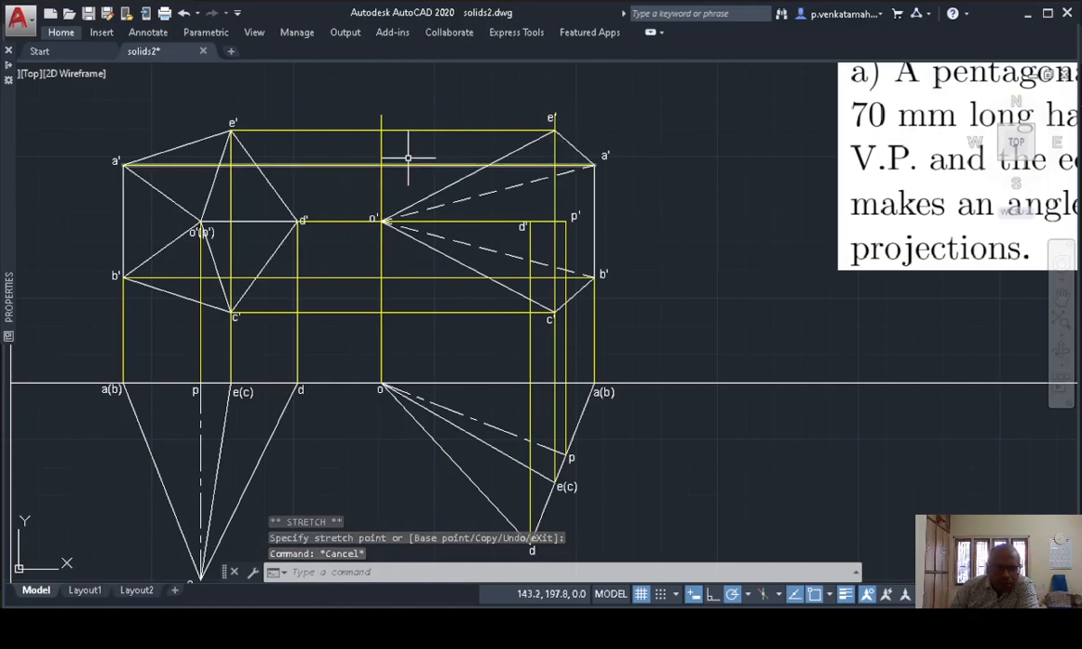
# - Shorten the vertical projectors from o and e(c) in the second view so they end at o' and e'
pyautogui.click(382, 131)
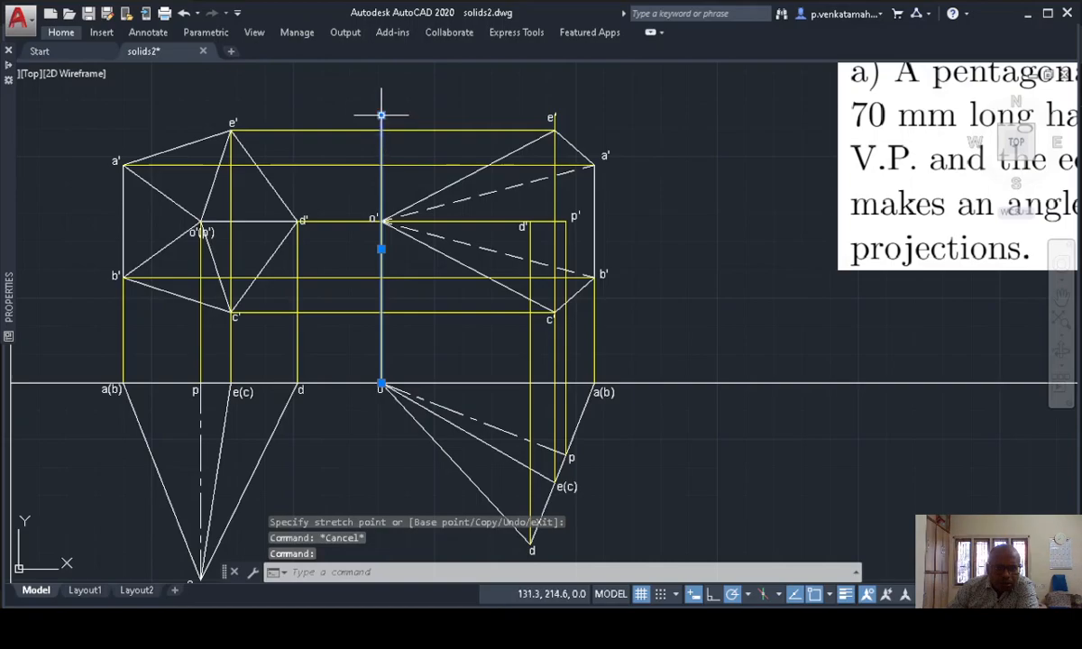
pyautogui.click(381, 116)
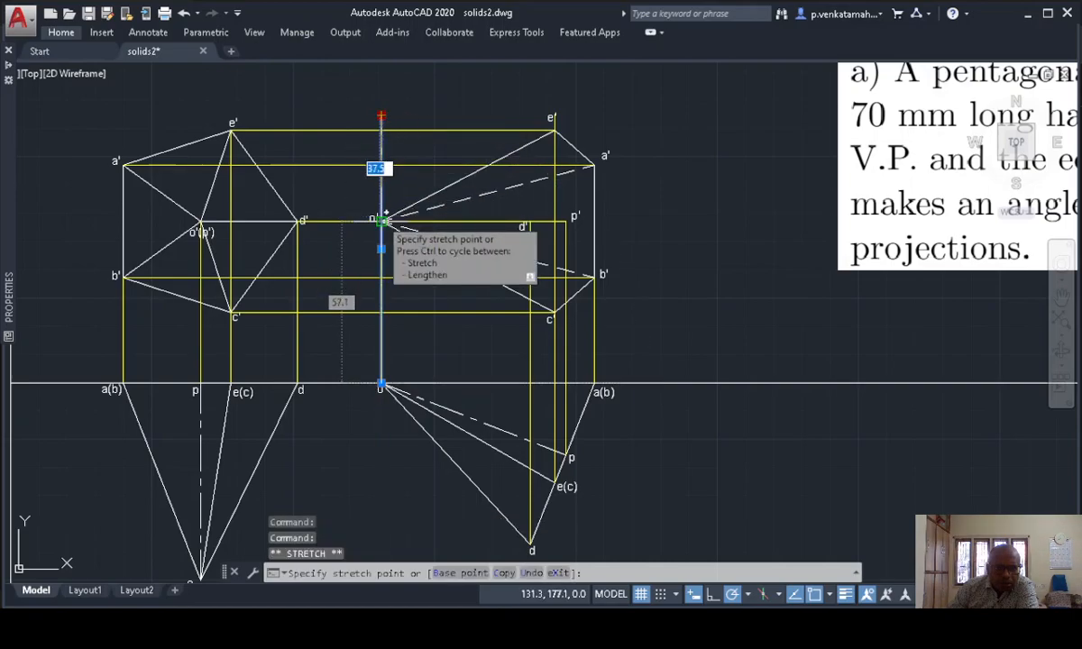
pyautogui.click(381, 220)
pyautogui.press('Escape')
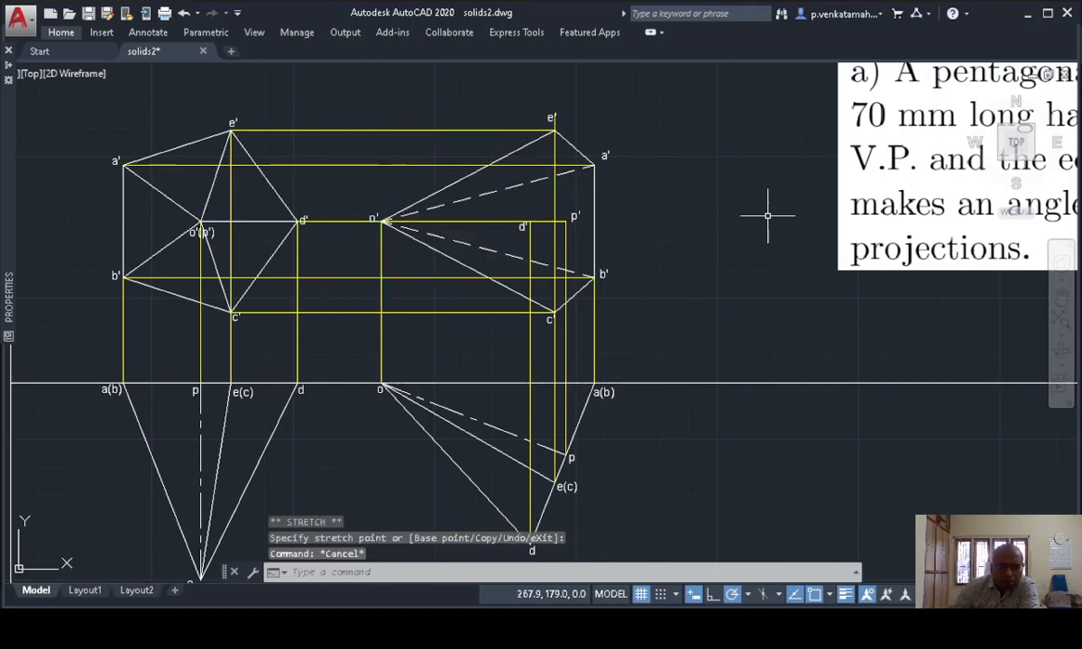
pyautogui.click(553, 119)
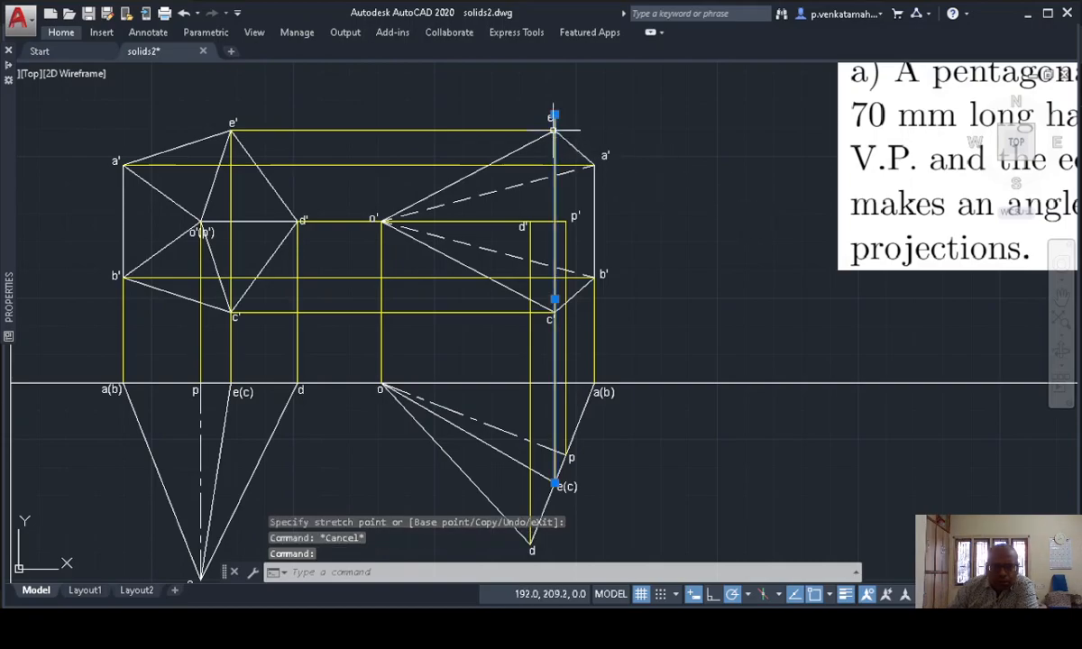
pyautogui.click(554, 115)
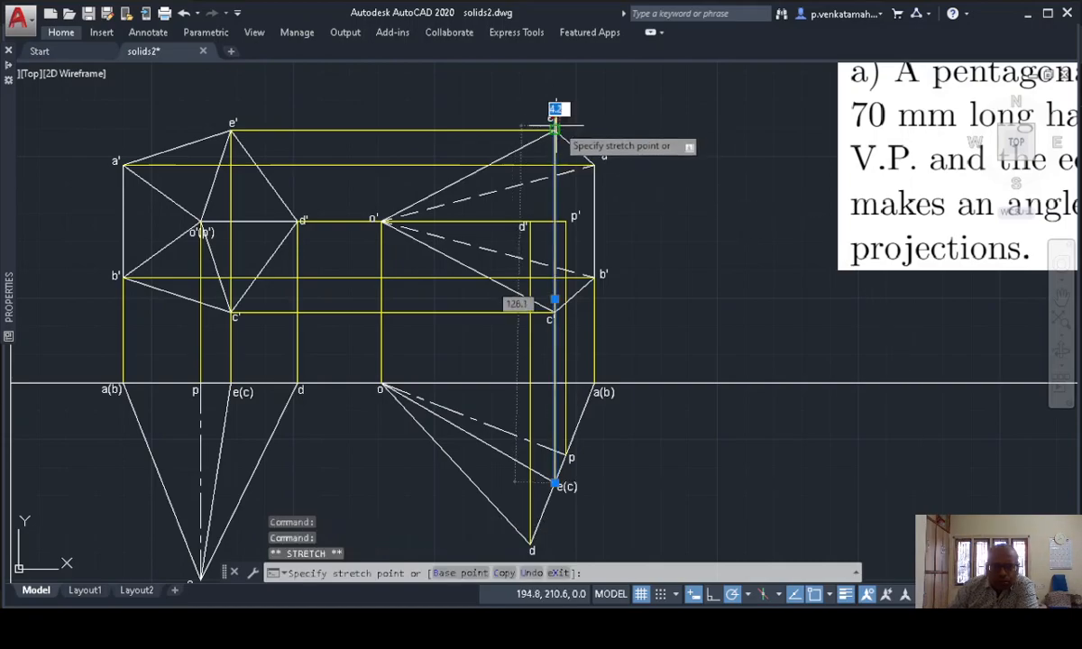
pyautogui.press('Escape')
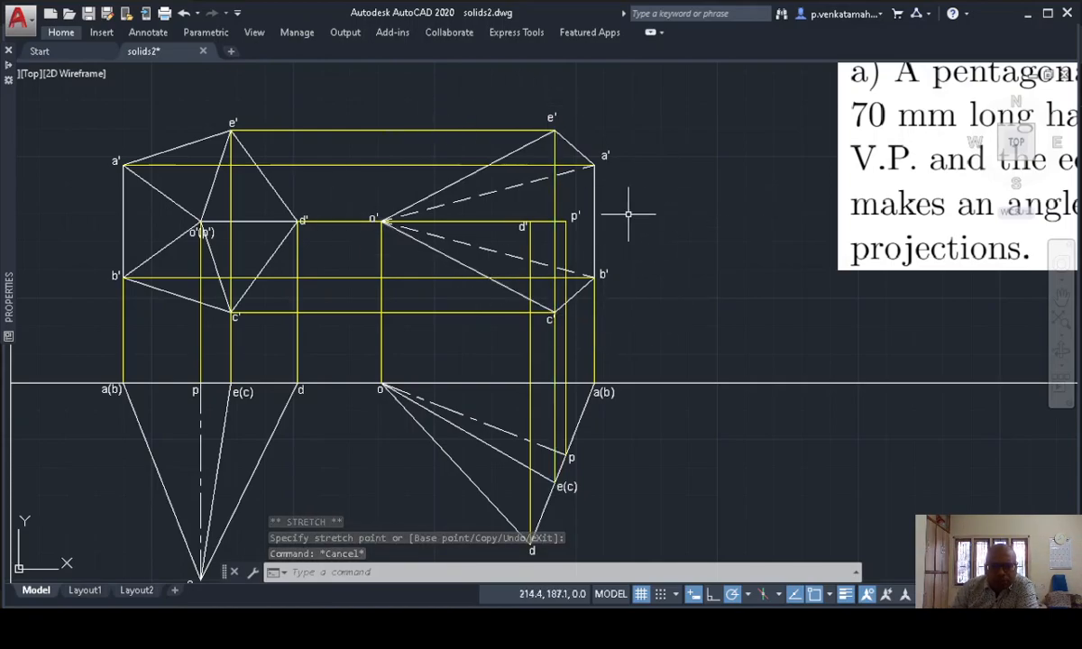
# - Set the current linetype for new objects to ByLayer
pyautogui.scroll(2, 648, 249)
pyautogui.moveTo(644, 213)
pyautogui.mouseDown(button='middle')
pyautogui.moveTo(680, 309)
pyautogui.moveTo(804, 321)
pyautogui.moveTo(680, 299)
pyautogui.mouseUp(button='middle')
pyautogui.scroll(2, 680, 309)
pyautogui.scroll(-2, 804, 321)
pyautogui.press('Return')
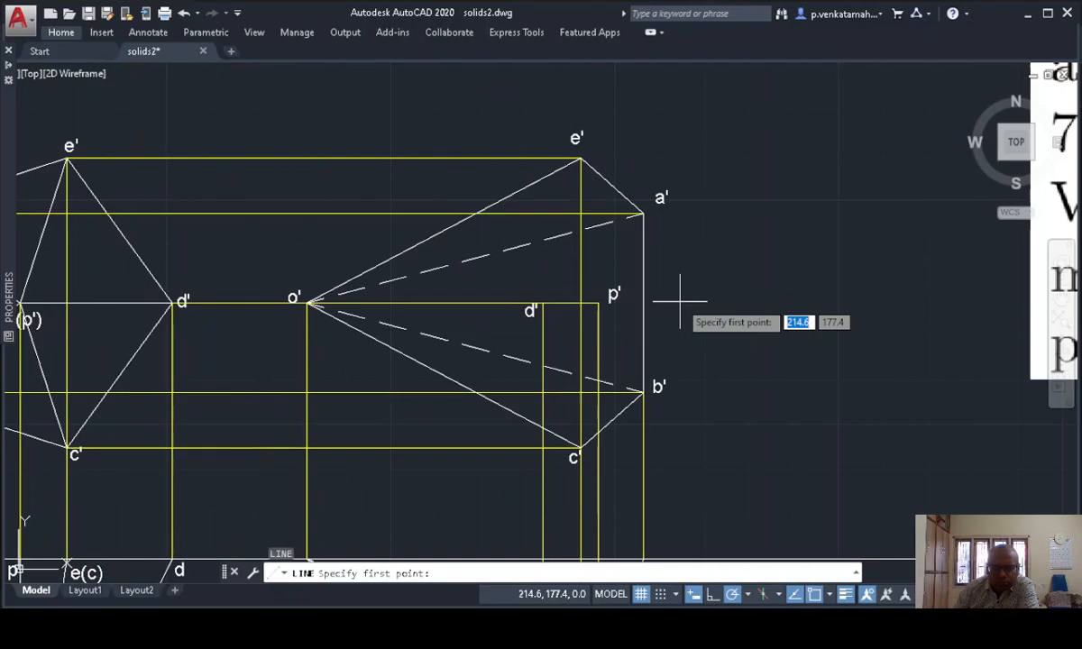
pyautogui.press('Escape')
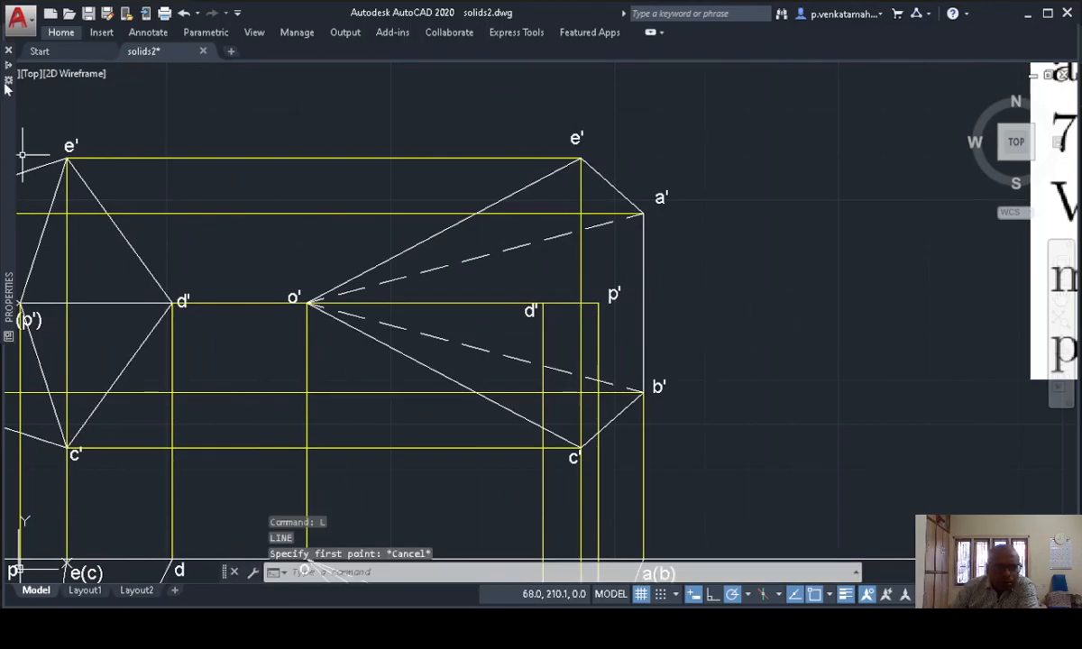
pyautogui.moveTo(11, 72)
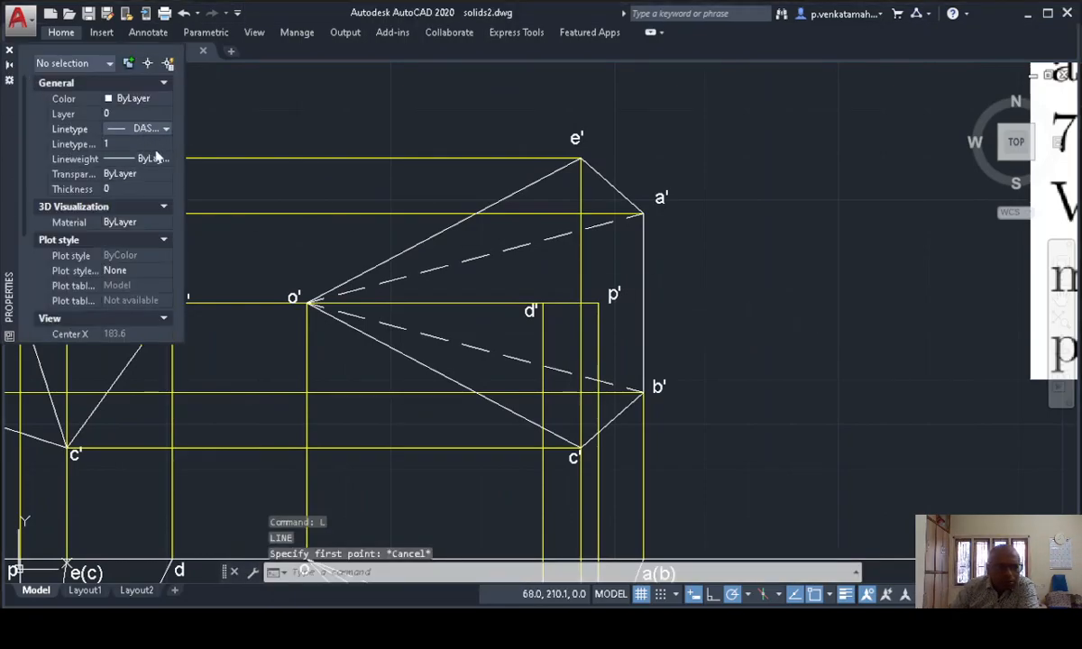
pyautogui.click(162, 130)
pyautogui.click(163, 145)
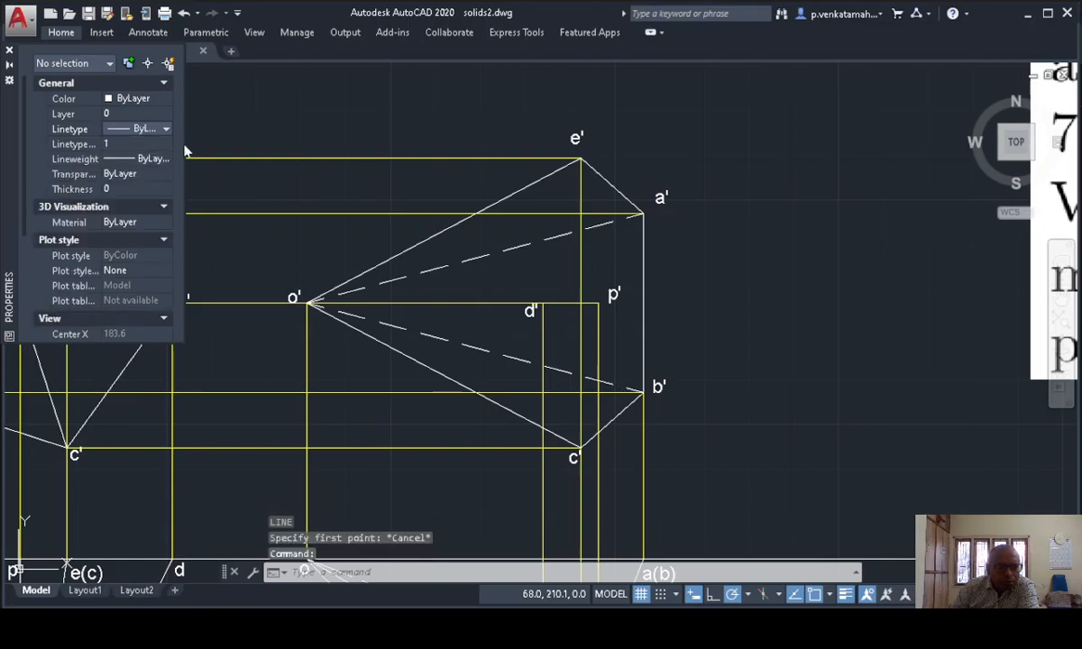
pyautogui.click(163, 131)
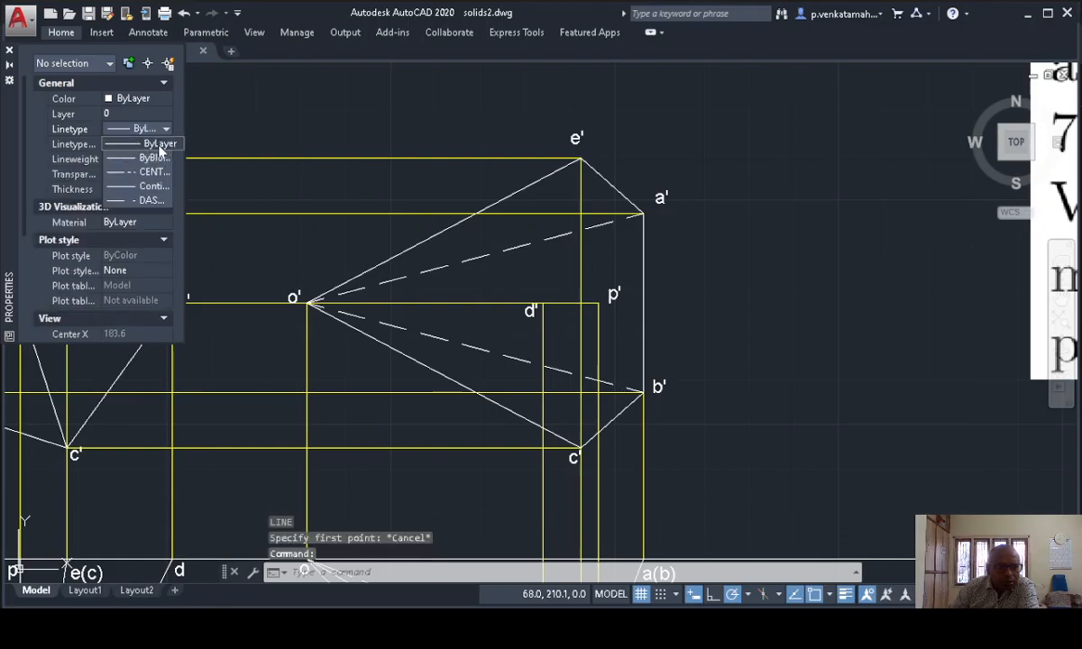
pyautogui.click(161, 145)
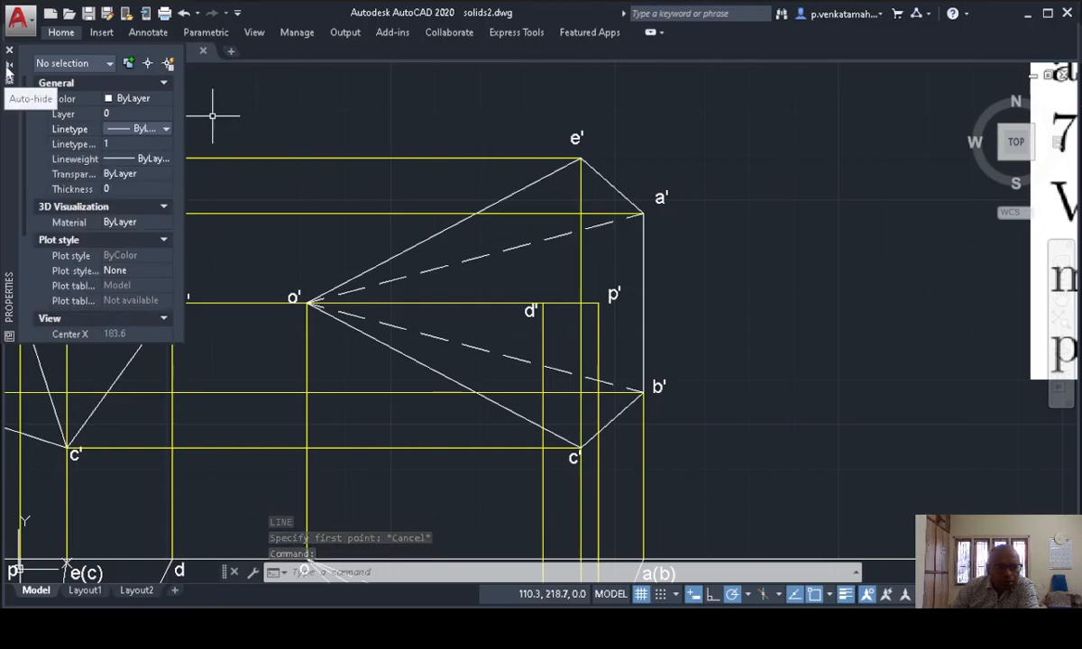
# - Draw the visible edges of the second front view as lines from o' to d', d' to e' and d' to c'
pyautogui.write('l')
pyautogui.press('Return')
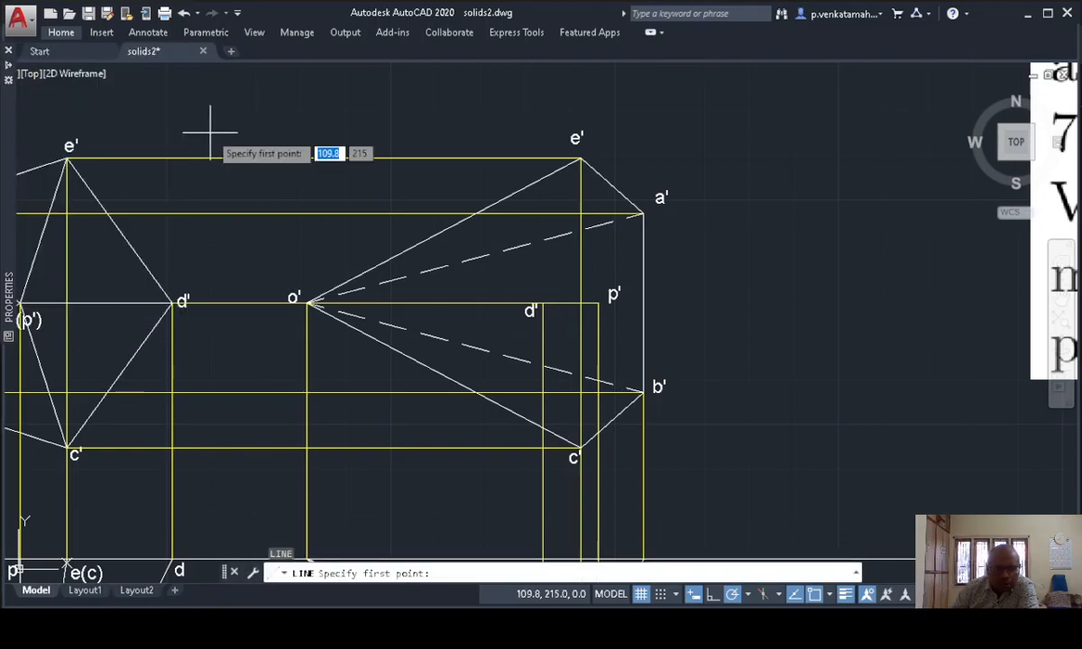
pyautogui.click(306, 302)
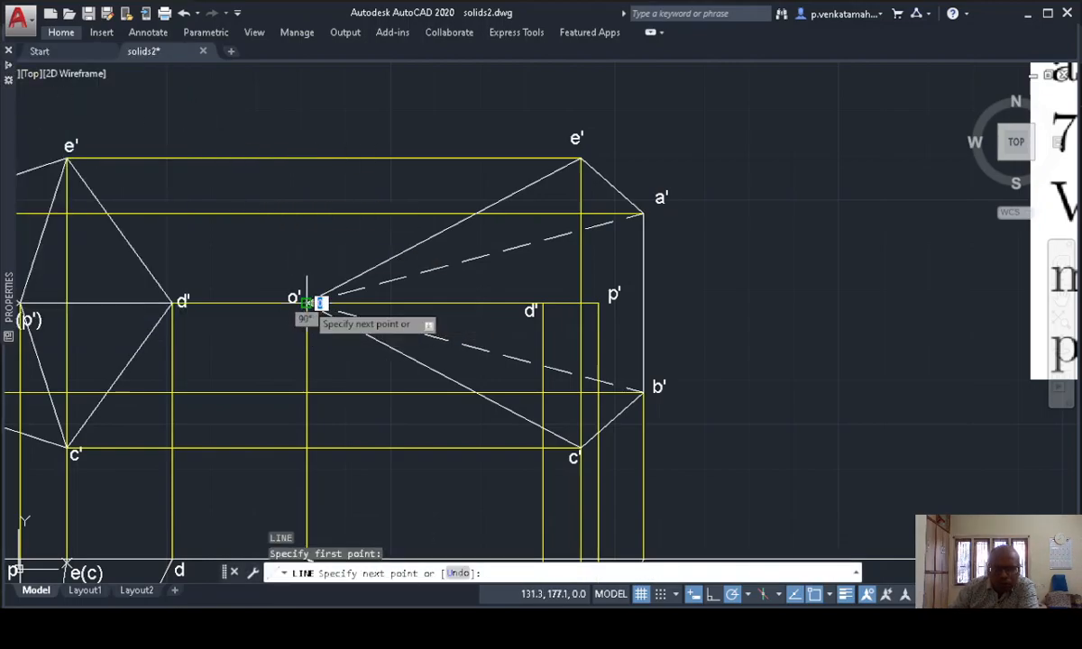
pyautogui.click(542, 305)
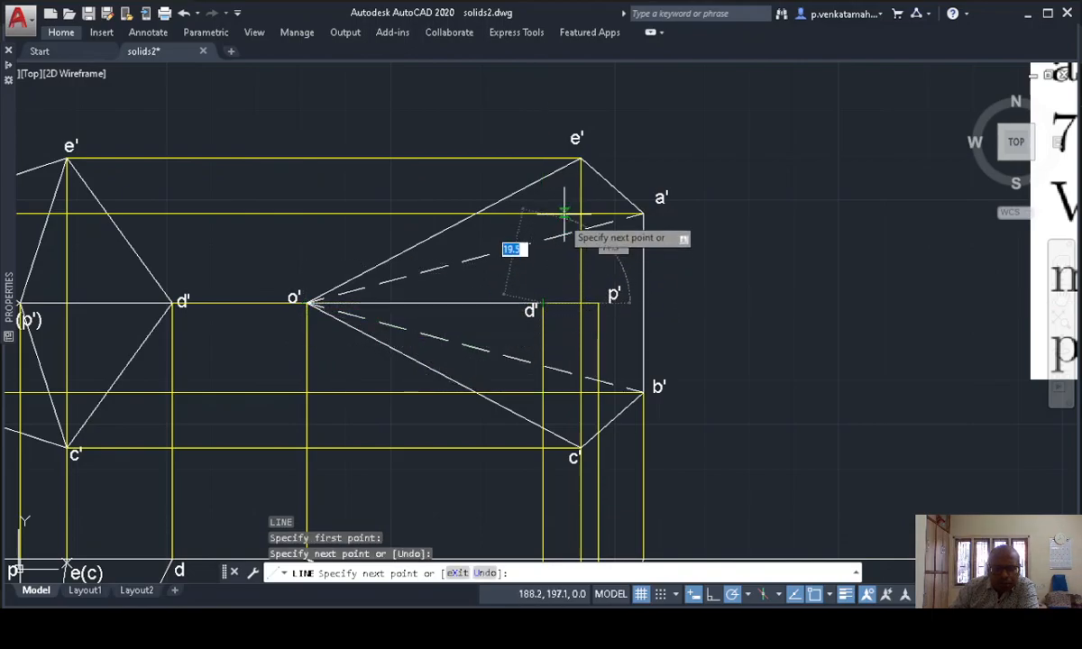
pyautogui.click(580, 160)
pyautogui.press('Return')
pyautogui.press('Return')
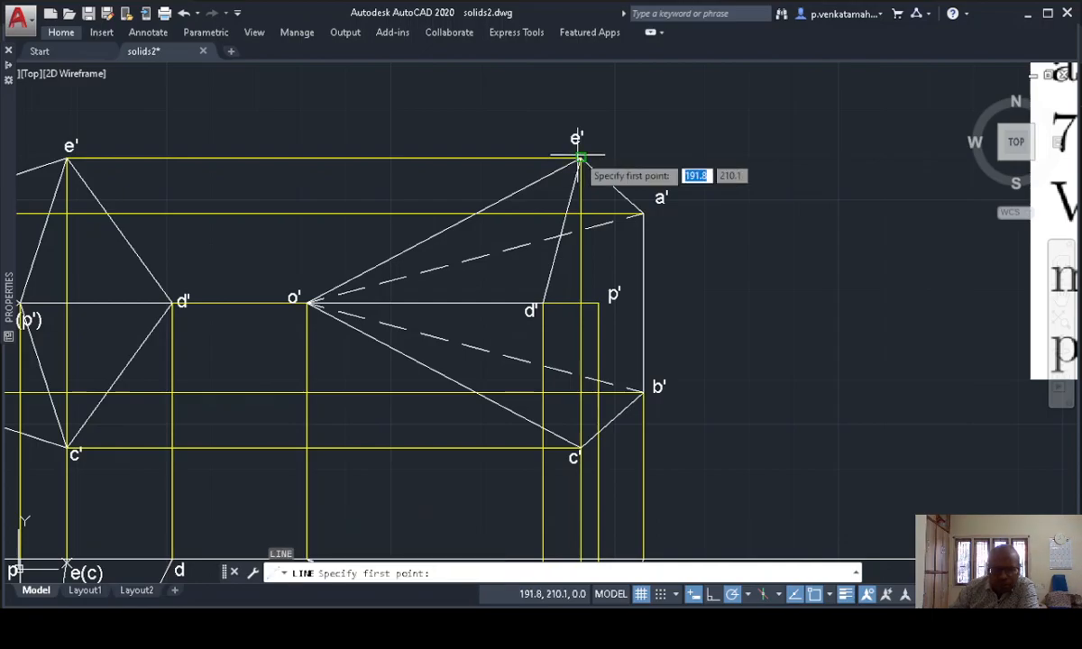
pyautogui.click(542, 305)
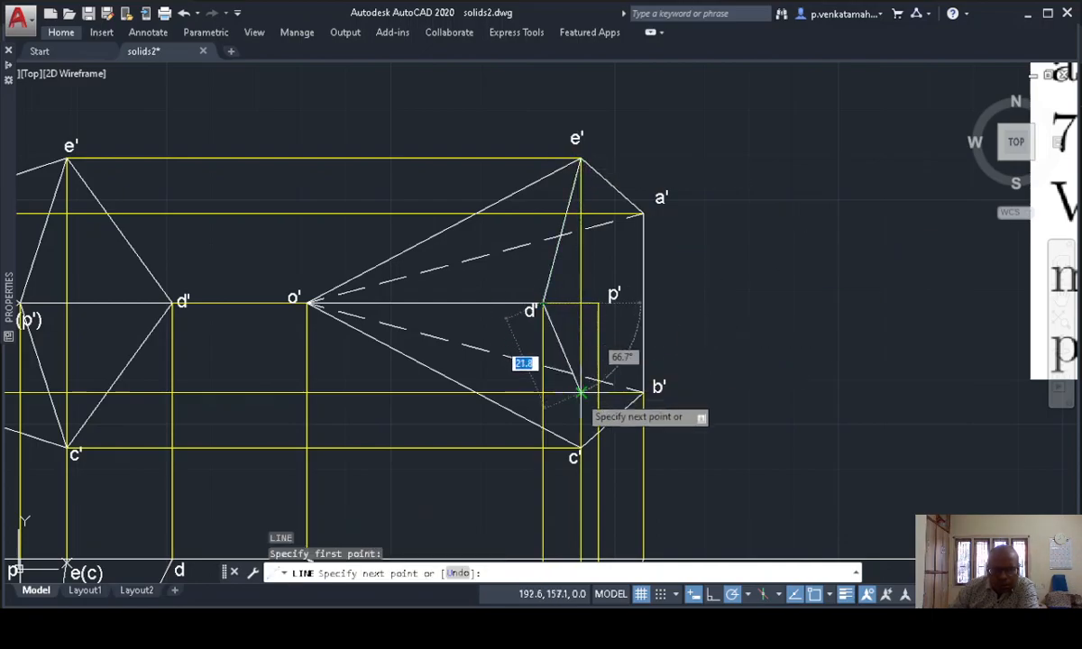
pyautogui.click(580, 448)
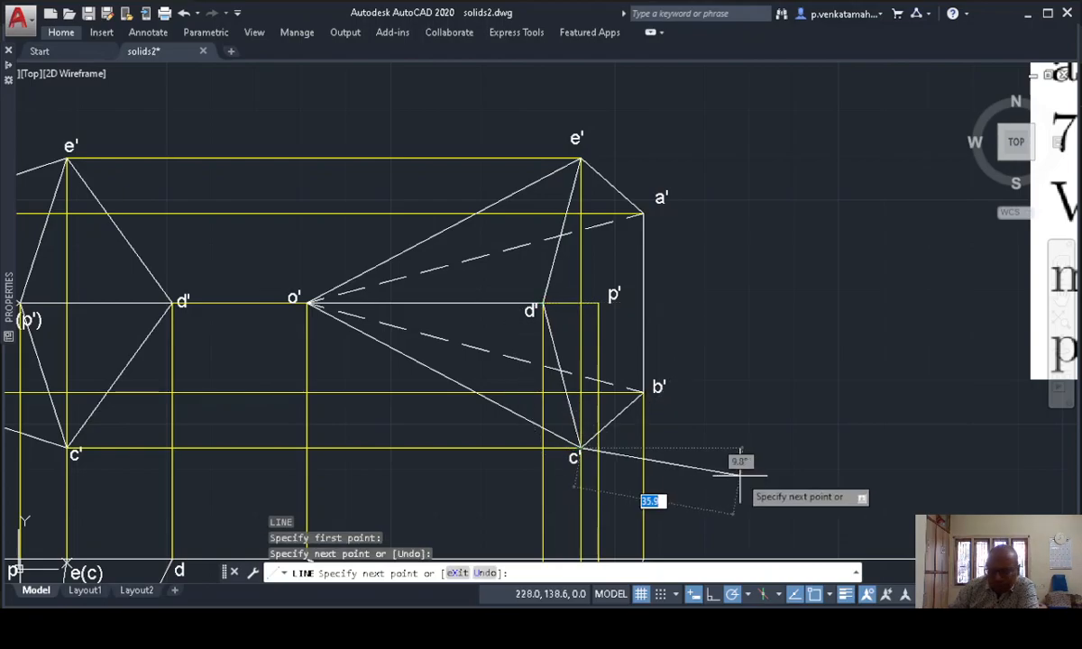
pyautogui.press('Return')
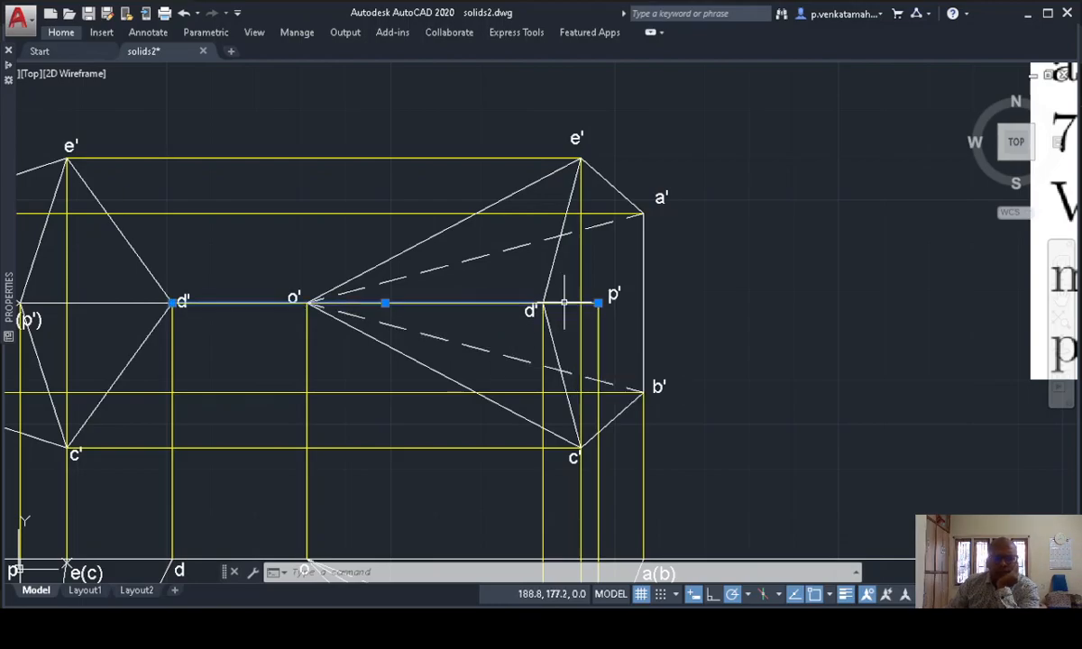
# - Shorten the horizontal projector from d' of the first front view so it ends at o' of the second front view
pyautogui.click(564, 303)
pyautogui.click(598, 303)
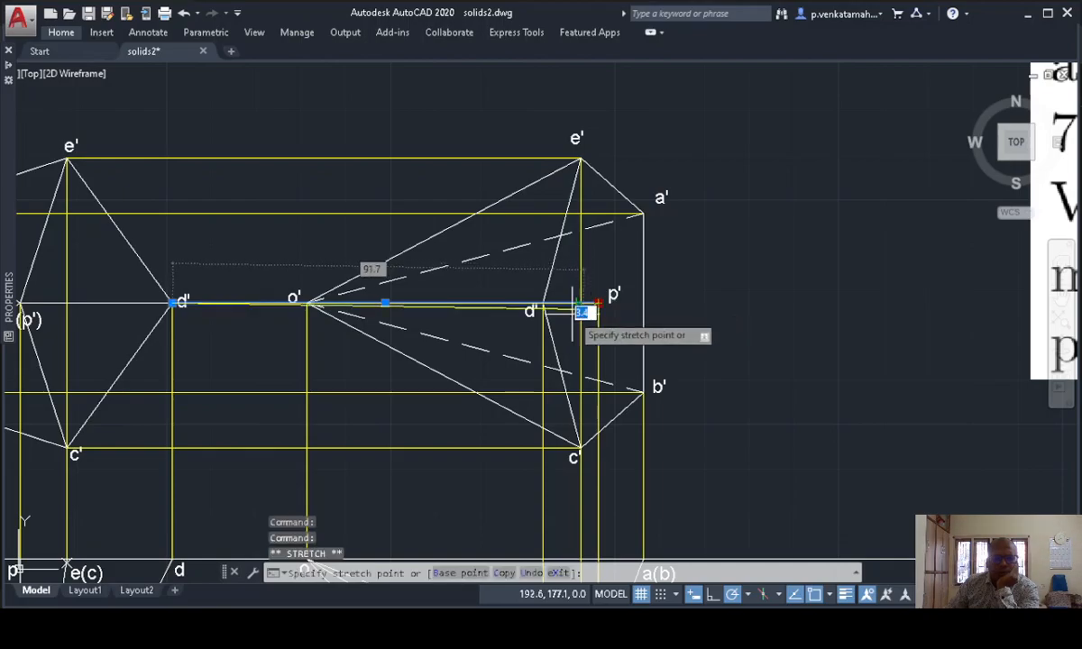
pyautogui.click(307, 303)
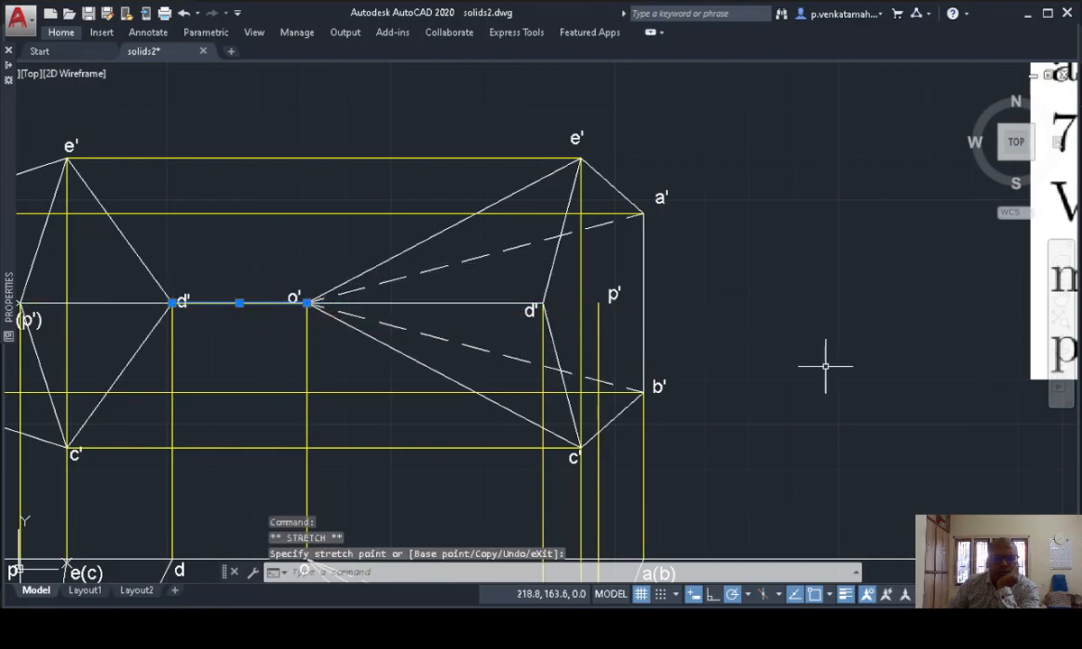
pyautogui.press('Escape')
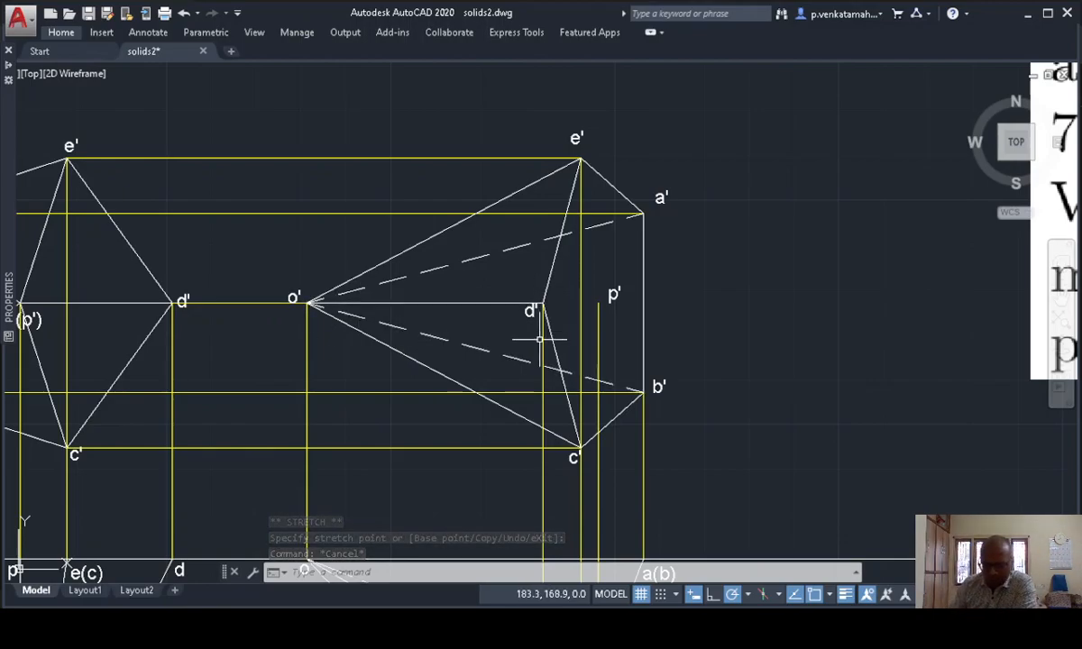
# - Draw the pyramid's axis from o' to p' in the second front view using the CENTER linetype
pyautogui.moveTo(11, 69)
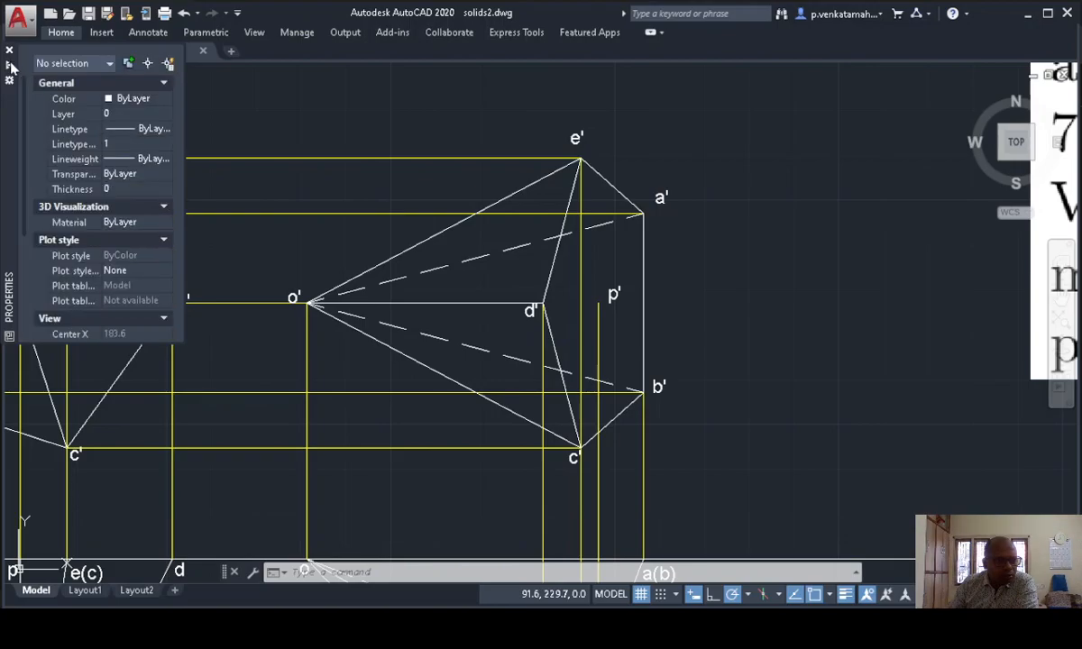
pyautogui.click(149, 130)
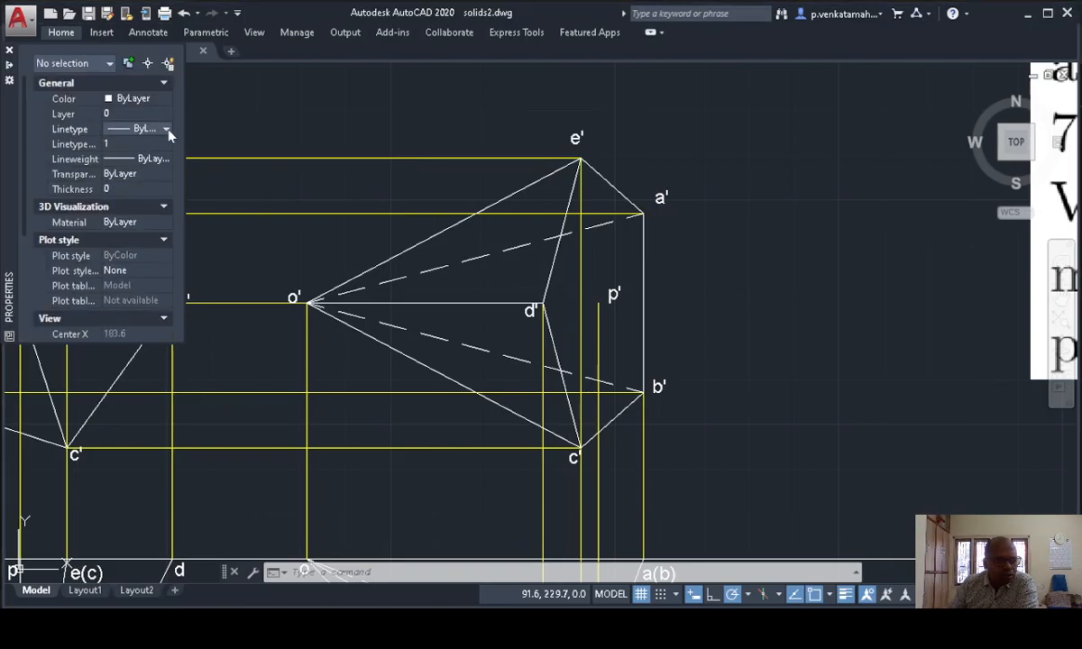
pyautogui.click(166, 129)
pyautogui.click(158, 173)
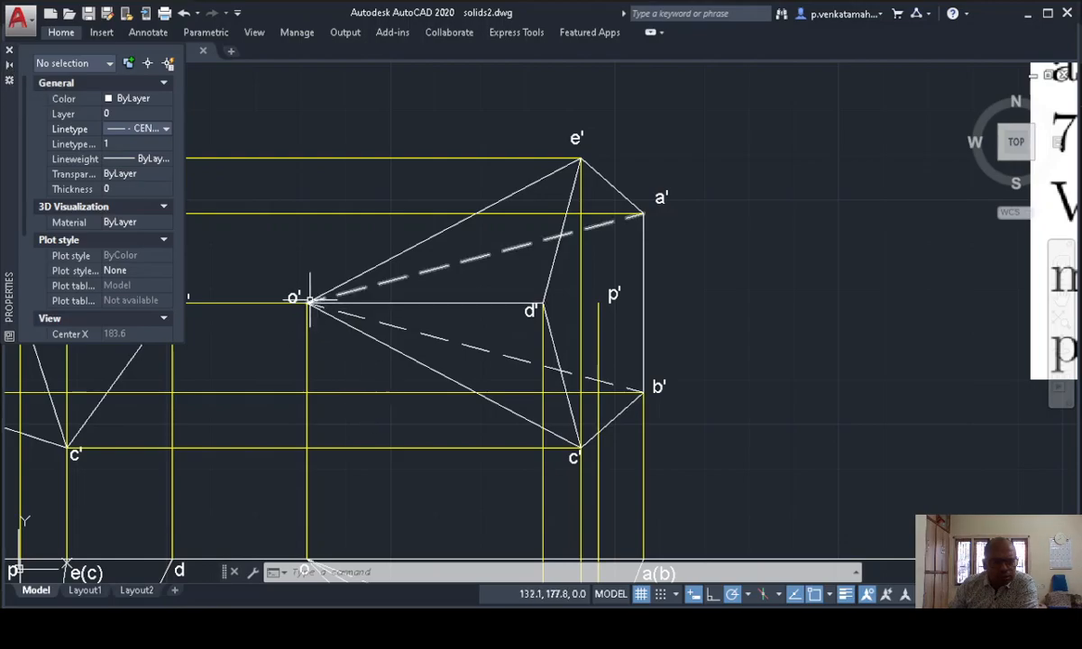
pyautogui.write('l')
pyautogui.press('Return')
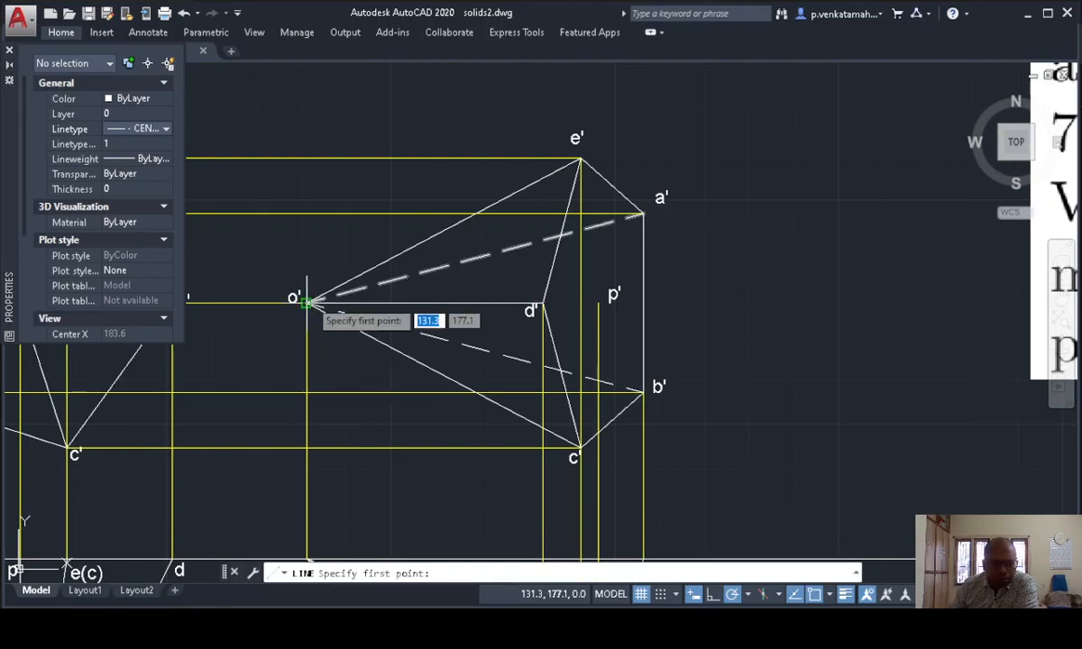
pyautogui.click(307, 302)
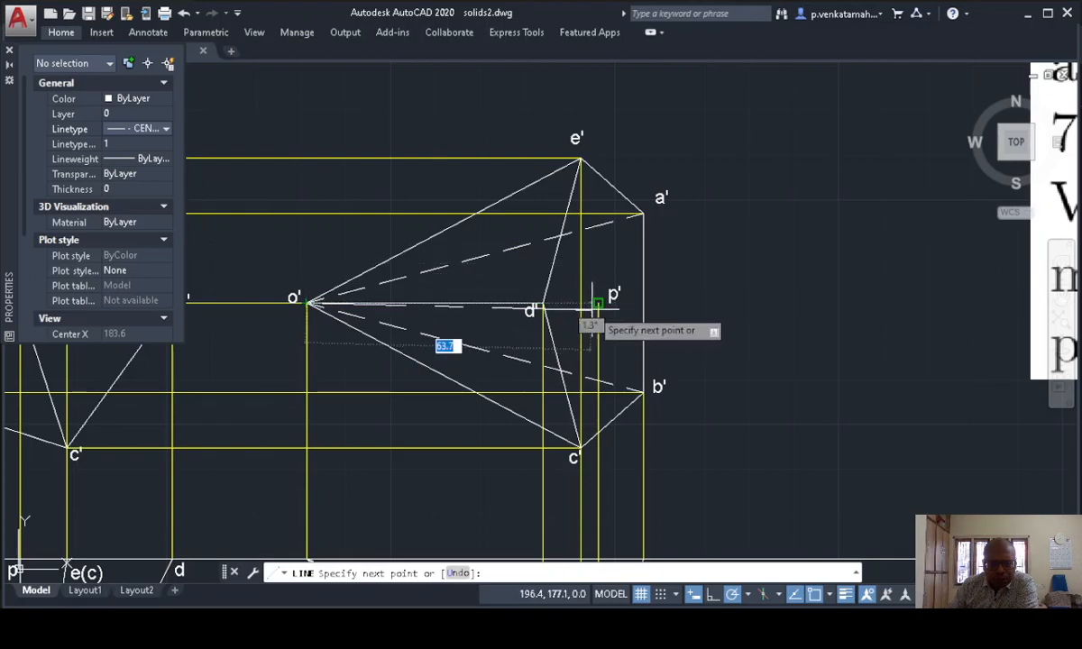
pyautogui.click(597, 303)
pyautogui.press('Return')
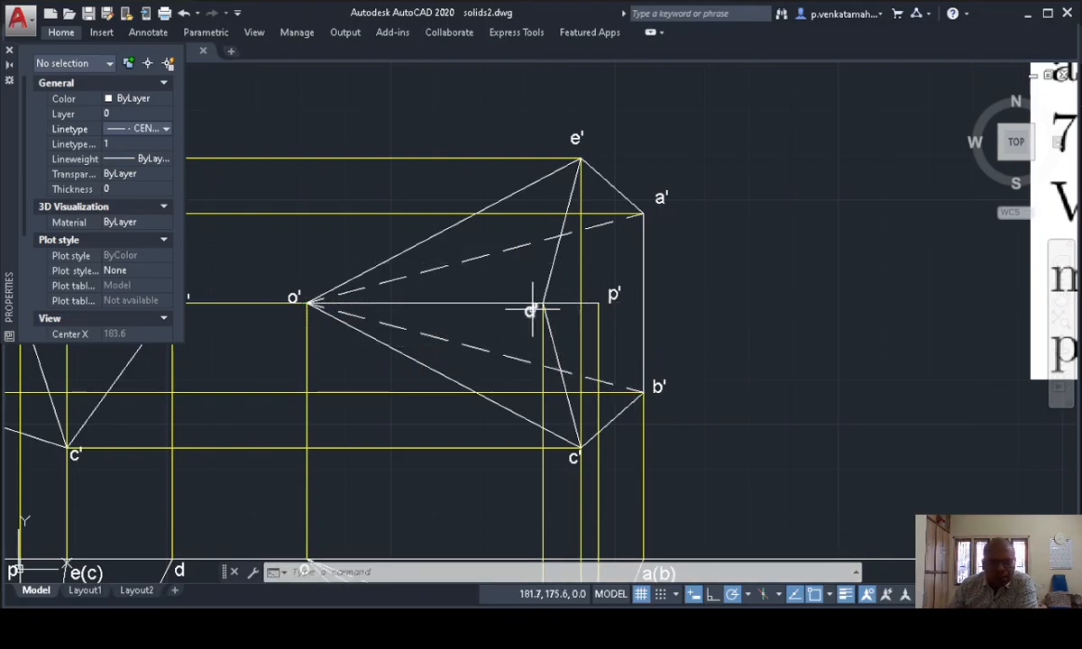
# - Set the linetype scale of the o'p' axis line to 0.3
pyautogui.click(560, 303)
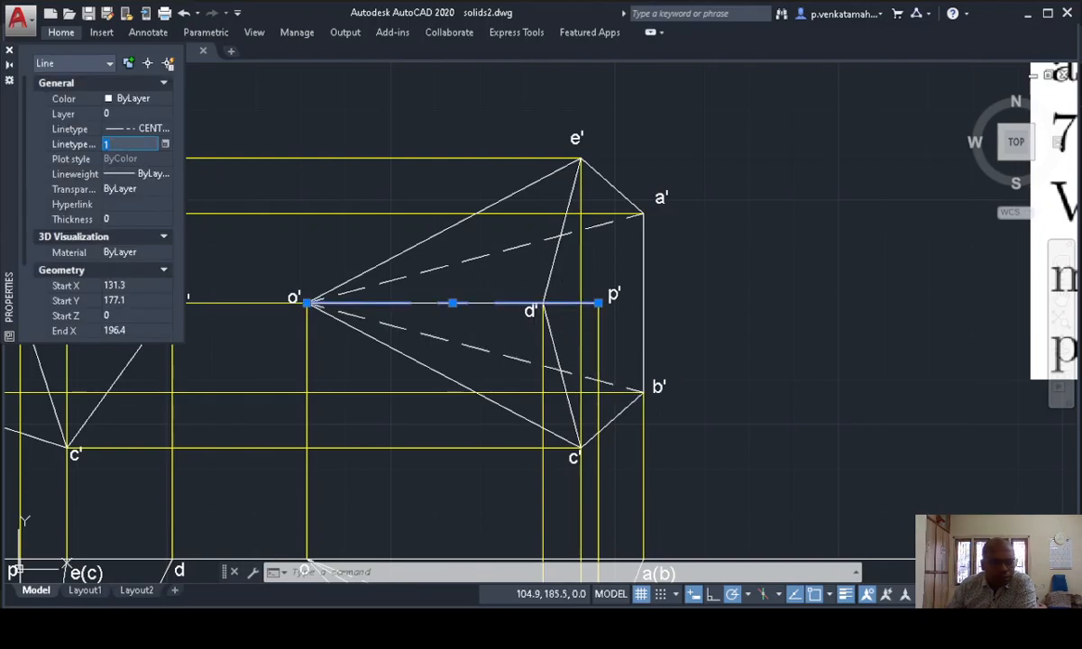
pyautogui.press('Return')
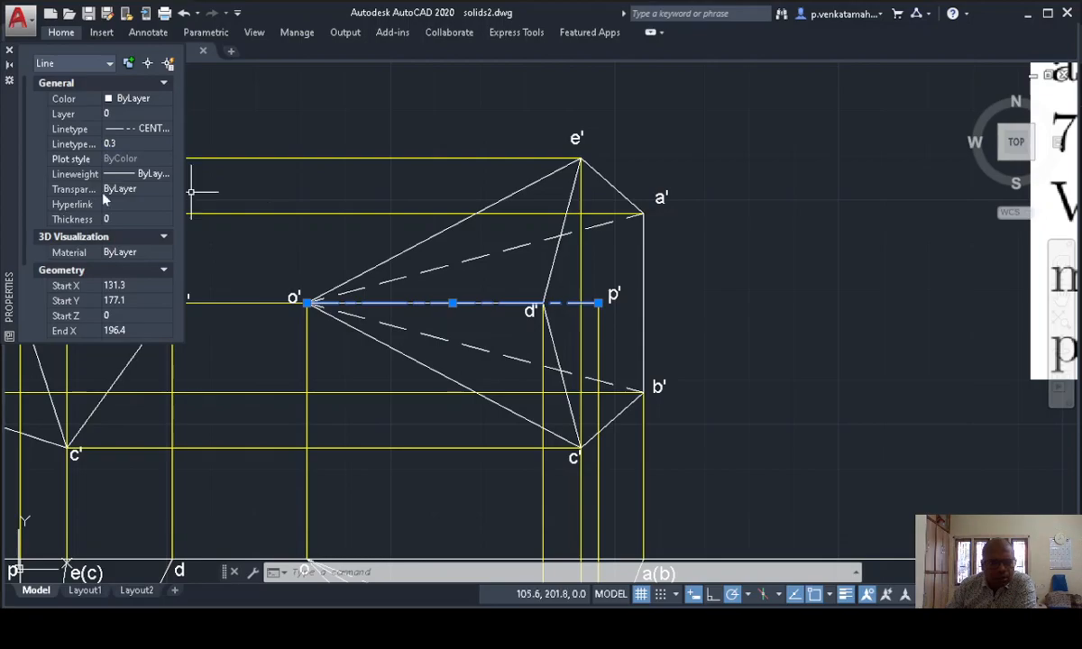
pyautogui.click(9, 65)
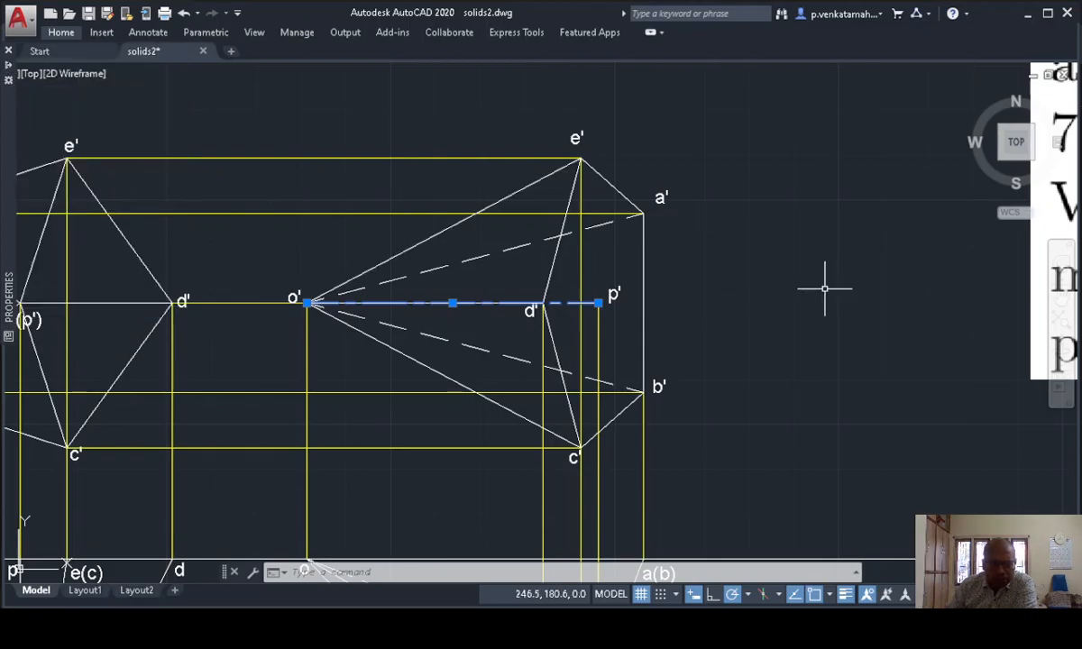
pyautogui.press('Escape')
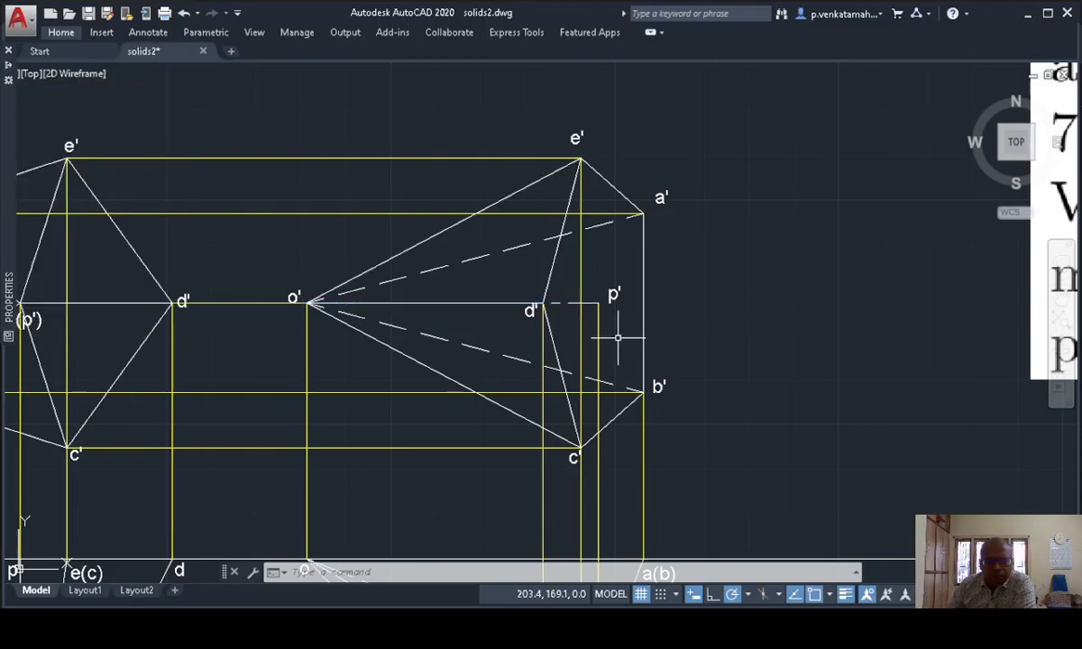
# - Shrink the problem statement image from its lower-left corner so it mostly clears the drawing frame
pyautogui.scroll(-2, 785, 374)
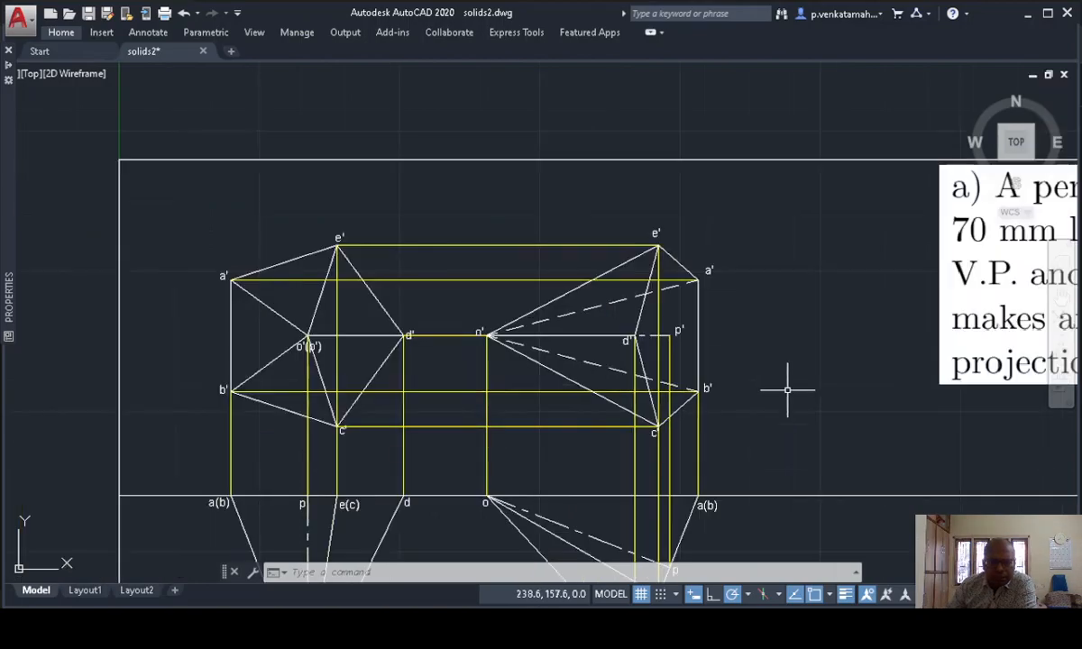
pyautogui.moveTo(745, 364)
pyautogui.mouseDown(button='middle')
pyautogui.moveTo(532, 320)
pyautogui.moveTo(562, 307)
pyautogui.moveTo(514, 309)
pyautogui.mouseUp(button='middle')
pyautogui.scroll(-4, 572, 306)
pyautogui.scroll(2, 515, 309)
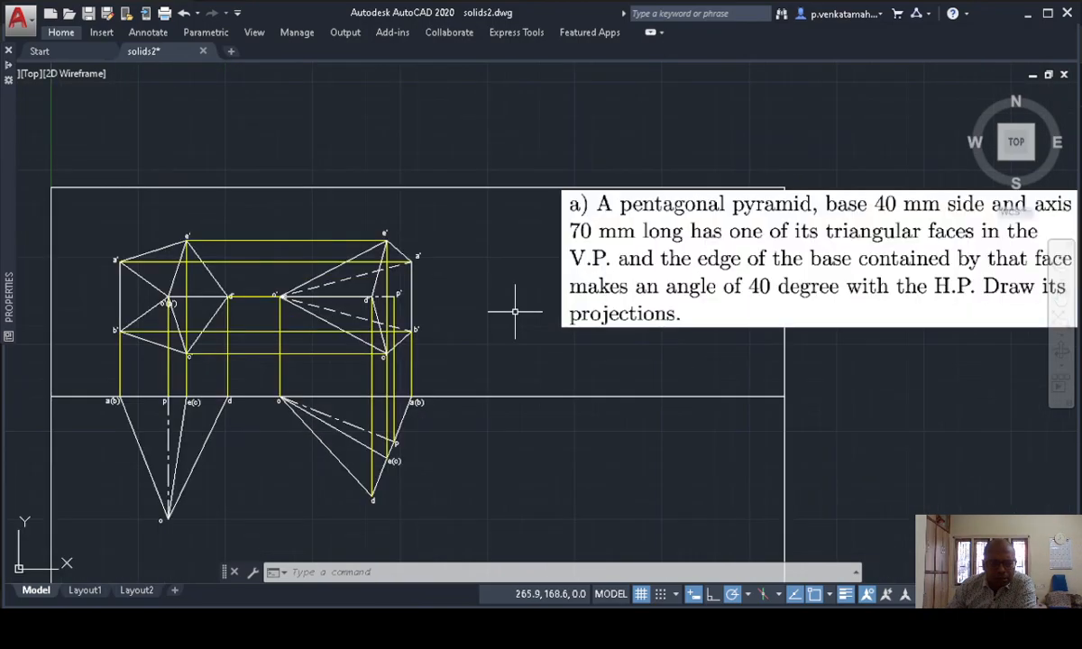
pyautogui.click(646, 317)
pyautogui.click(556, 316)
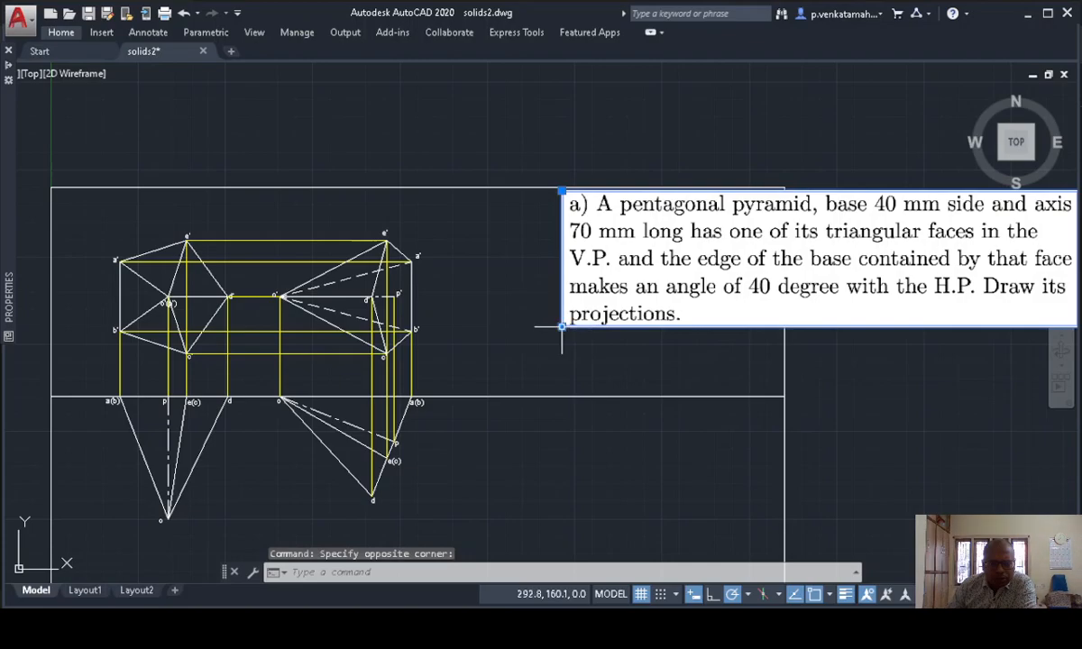
pyautogui.click(561, 326)
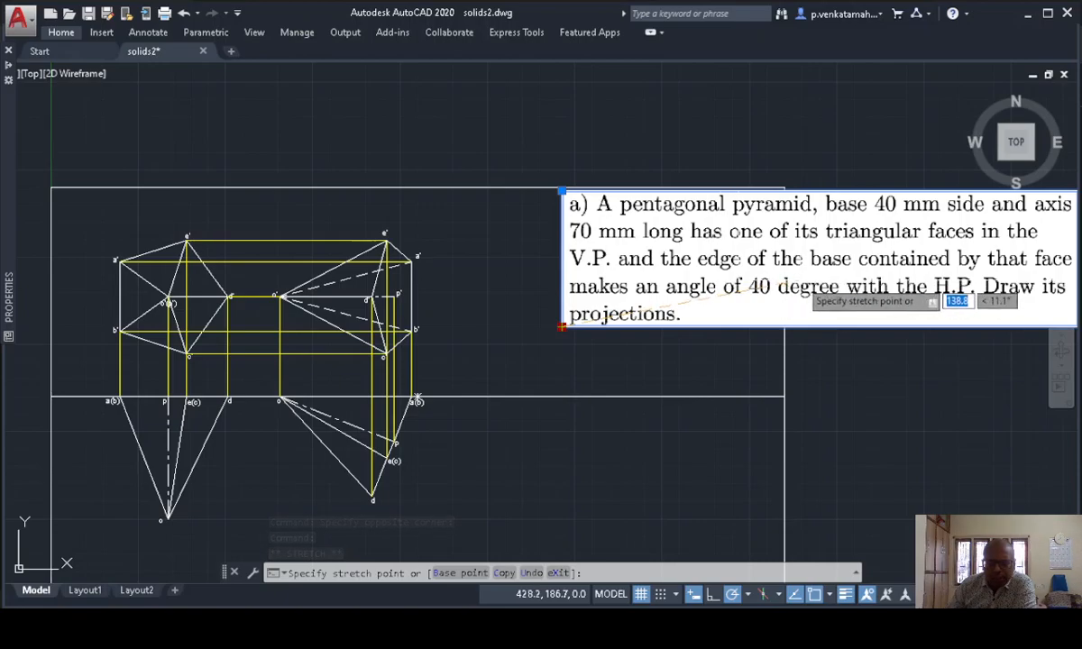
pyautogui.click(739, 281)
pyautogui.moveTo(691, 355)
pyautogui.mouseDown(button='middle')
pyautogui.moveTo(674, 253)
pyautogui.moveTo(683, 242)
pyautogui.moveTo(698, 295)
pyautogui.moveTo(857, 321)
pyautogui.mouseUp(button='middle')
pyautogui.scroll(2, 697, 295)
pyautogui.moveTo(739, 285); pyautogui.dragTo(746, 253, button='middle')
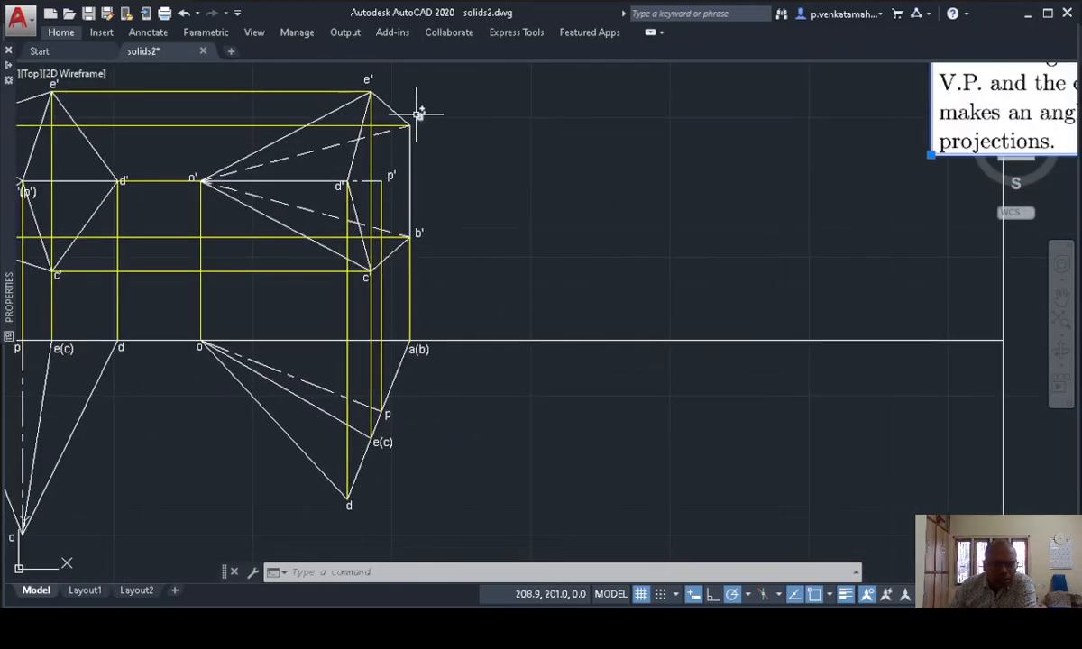
pyautogui.moveTo(803, 229); pyautogui.dragTo(629, 270, button='middle')
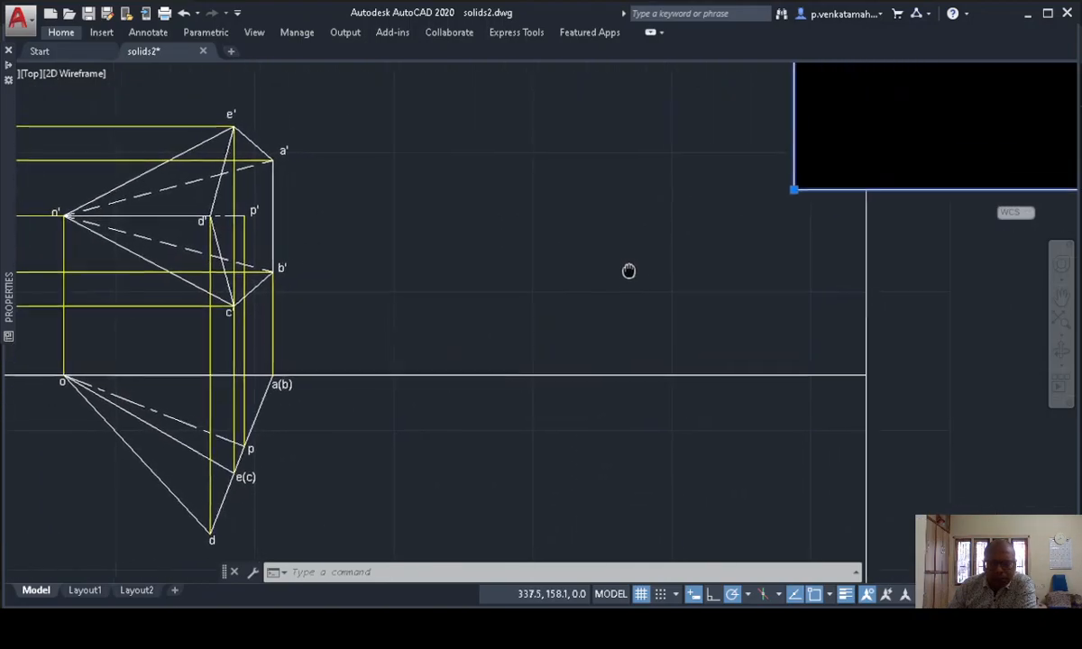
pyautogui.moveTo(544, 284); pyautogui.dragTo(719, 280, button='middle')
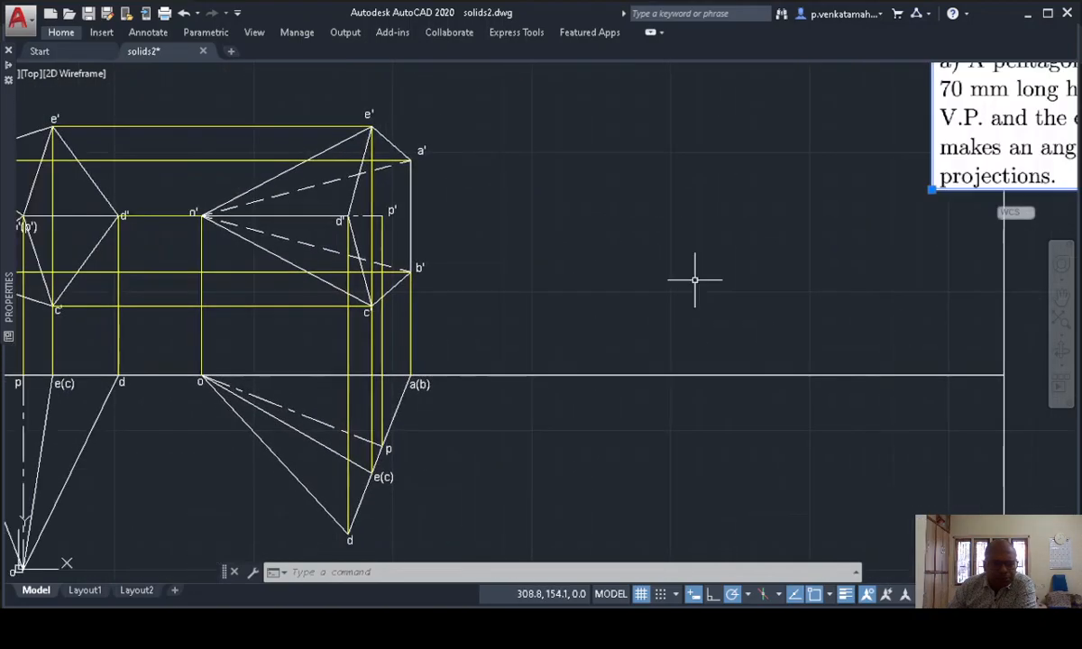
pyautogui.moveTo(184, 94)
pyautogui.mouseDown()
pyautogui.moveTo(537, 179)
pyautogui.moveTo(377, 254)
pyautogui.moveTo(250, 341)
pyautogui.moveTo(181, 309)
pyautogui.mouseUp()
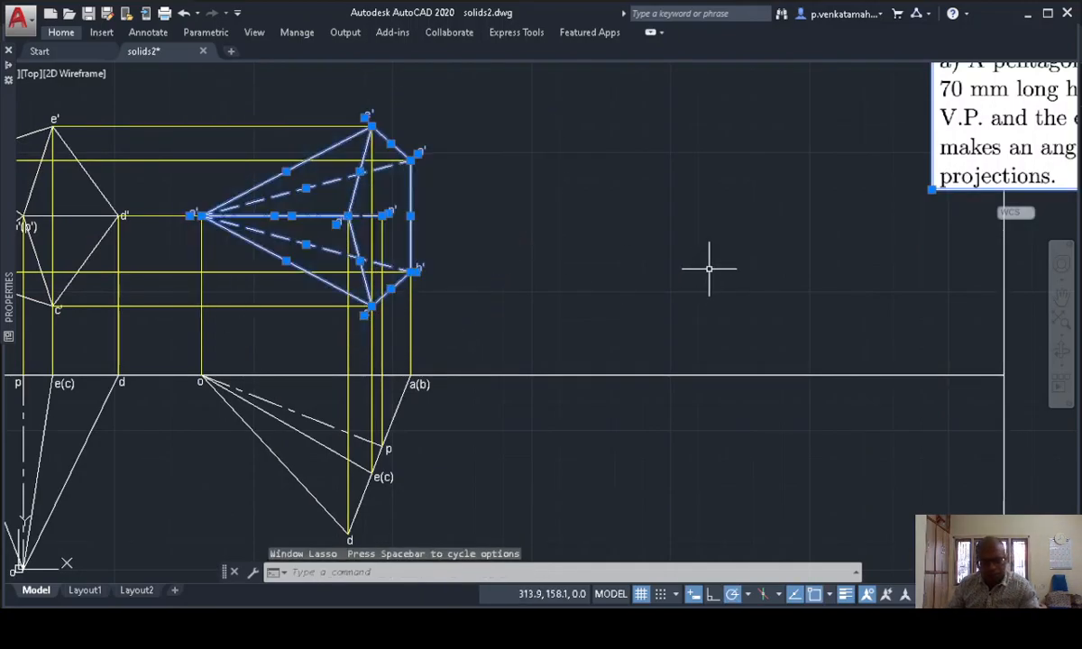
pyautogui.write('o')
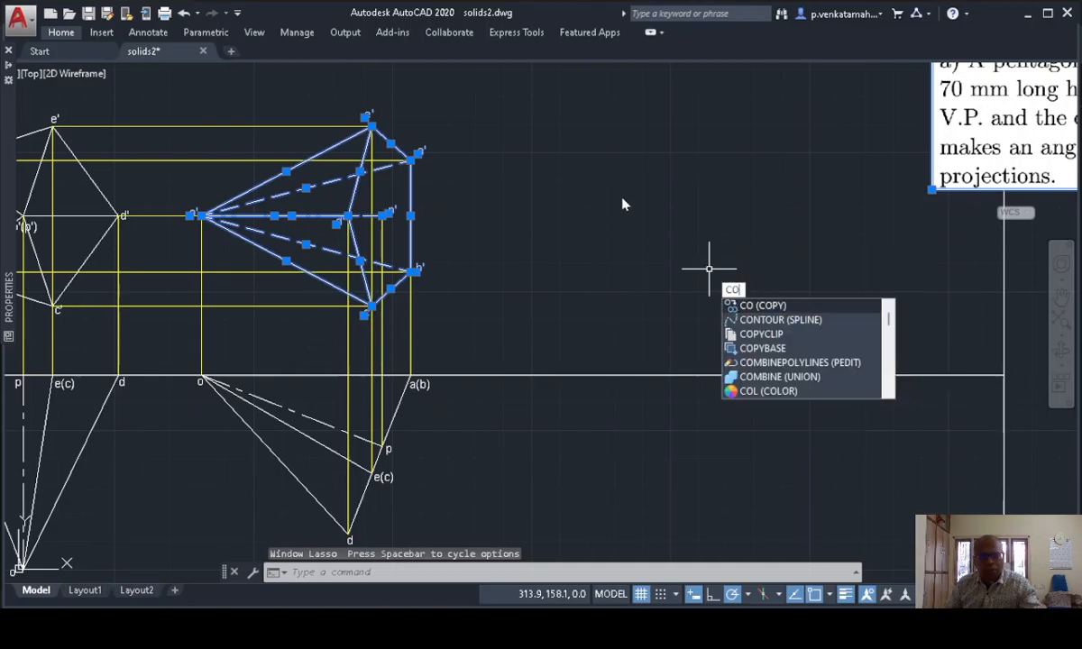
pyautogui.press('Escape')
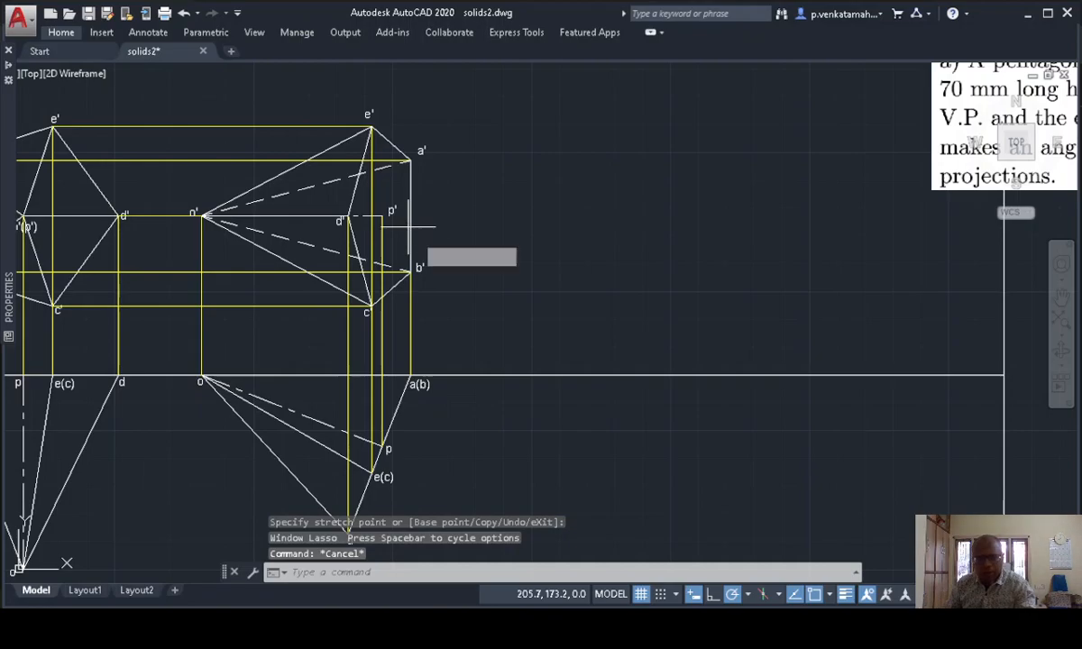
# - With the linetype set to ByLayer, draw a line about 109 mm long at 40 degrees from the XY line, beyond the second views
pyautogui.write('l')
pyautogui.press('Return')
pyautogui.moveTo(9, 86)
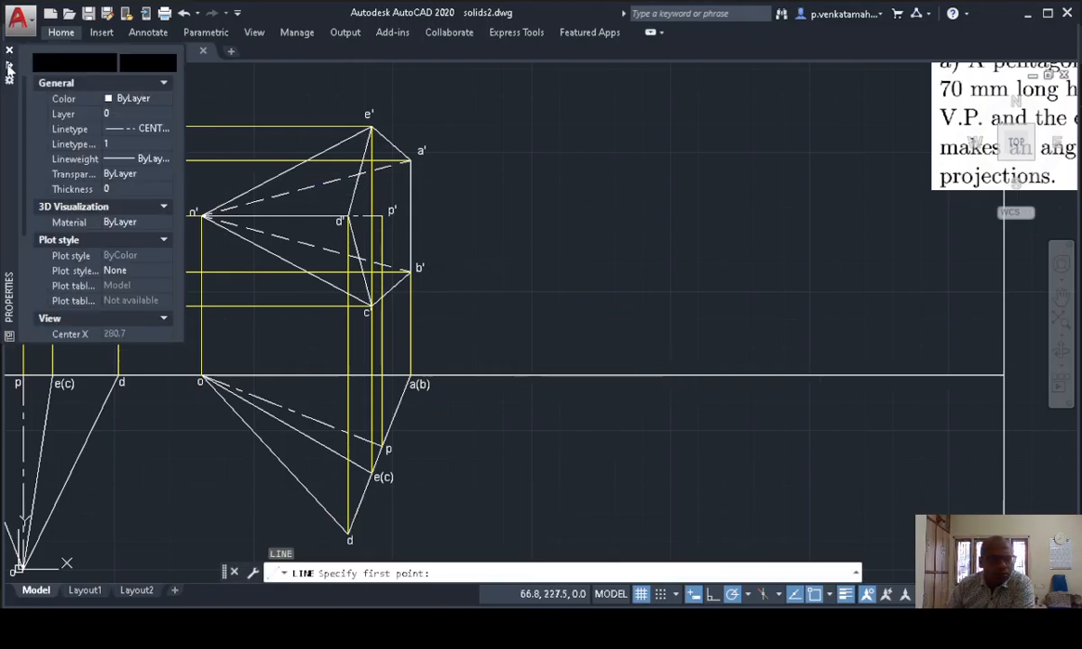
pyautogui.click(162, 128)
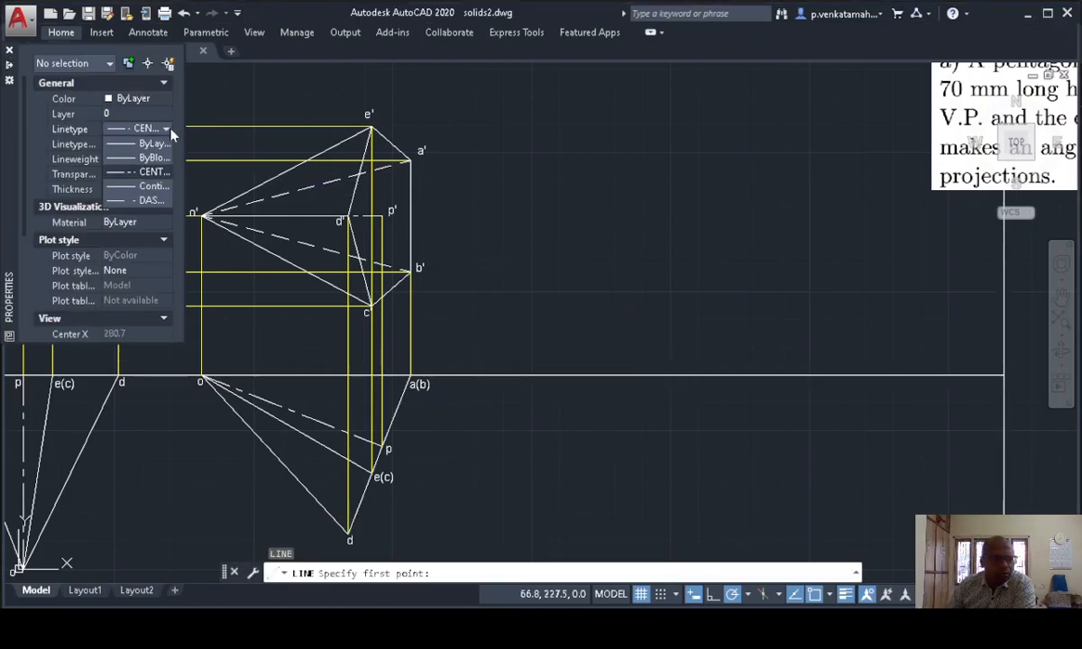
pyautogui.click(161, 144)
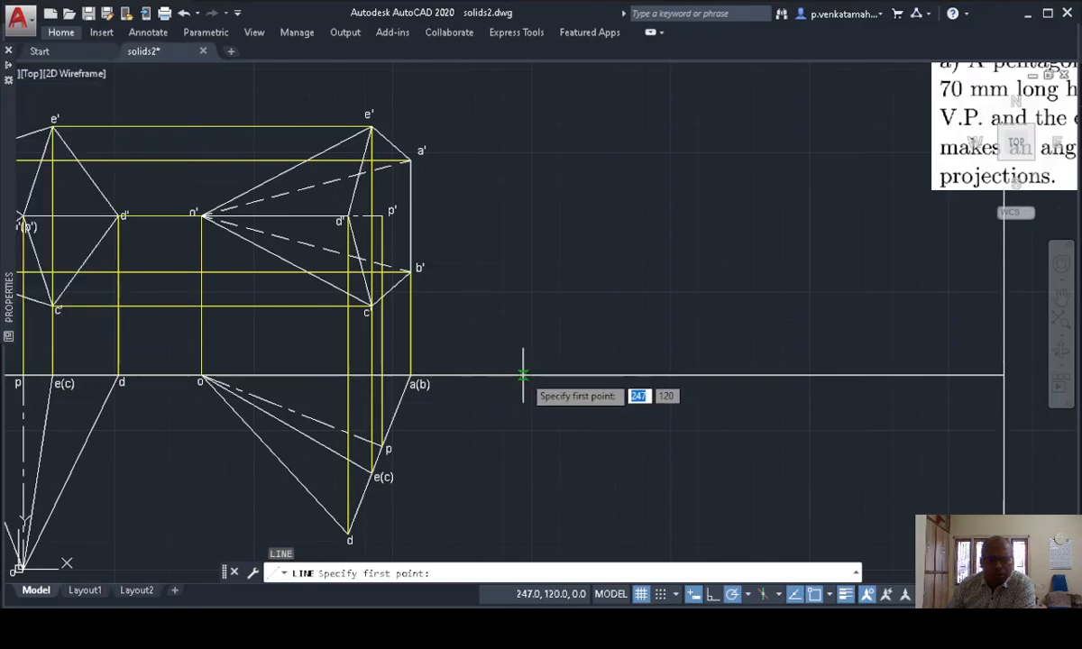
pyautogui.click(523, 375)
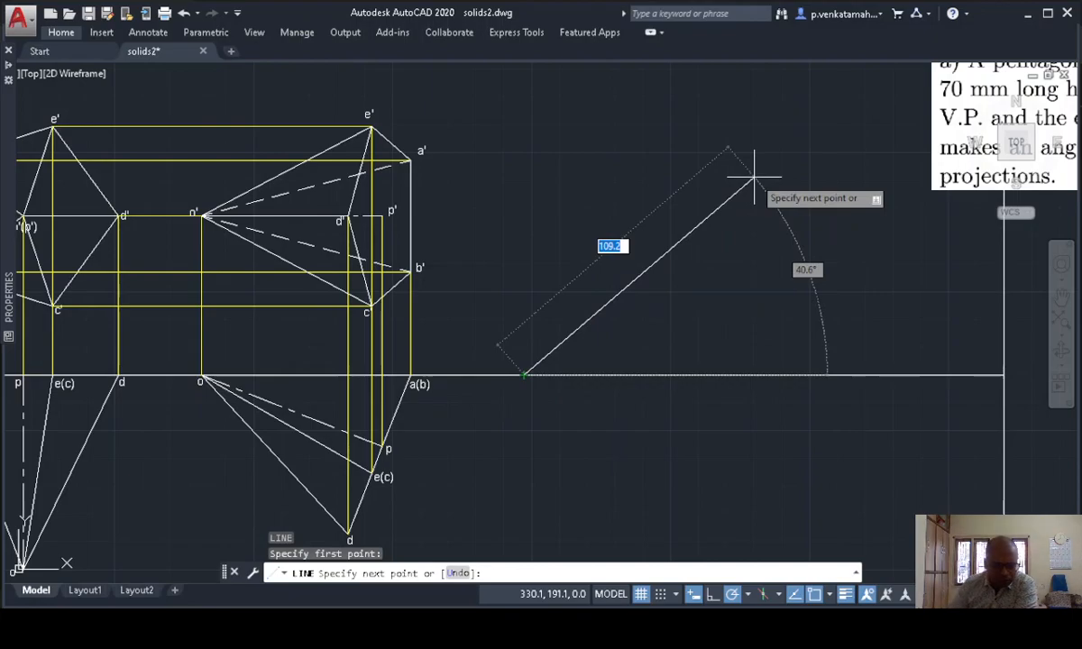
pyautogui.press('Tab')
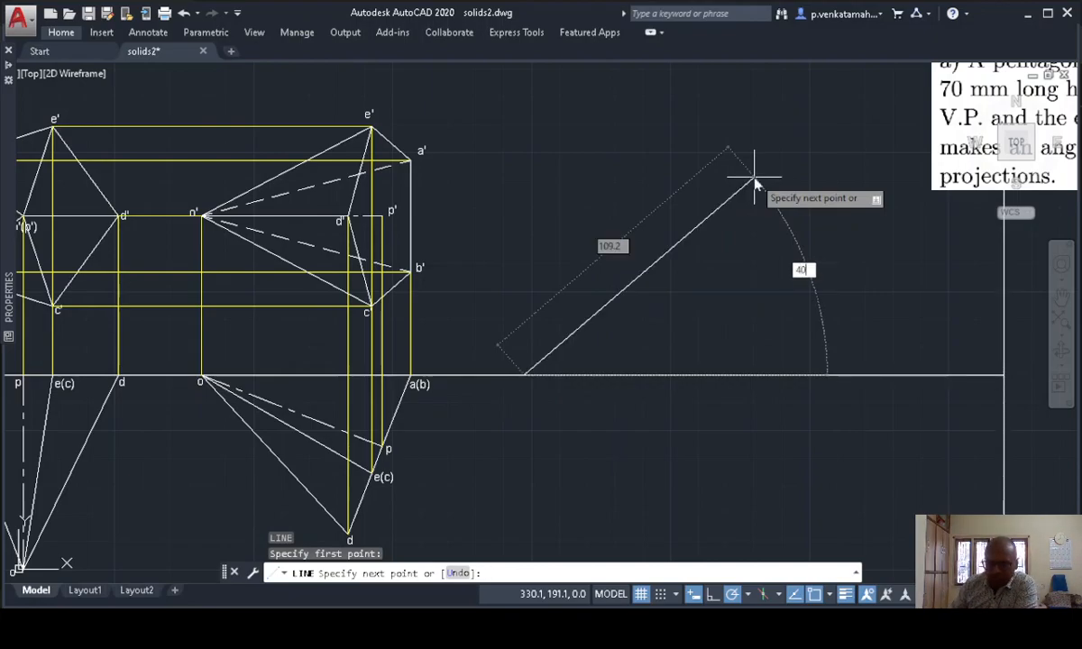
pyautogui.write('40')
pyautogui.press('Return')
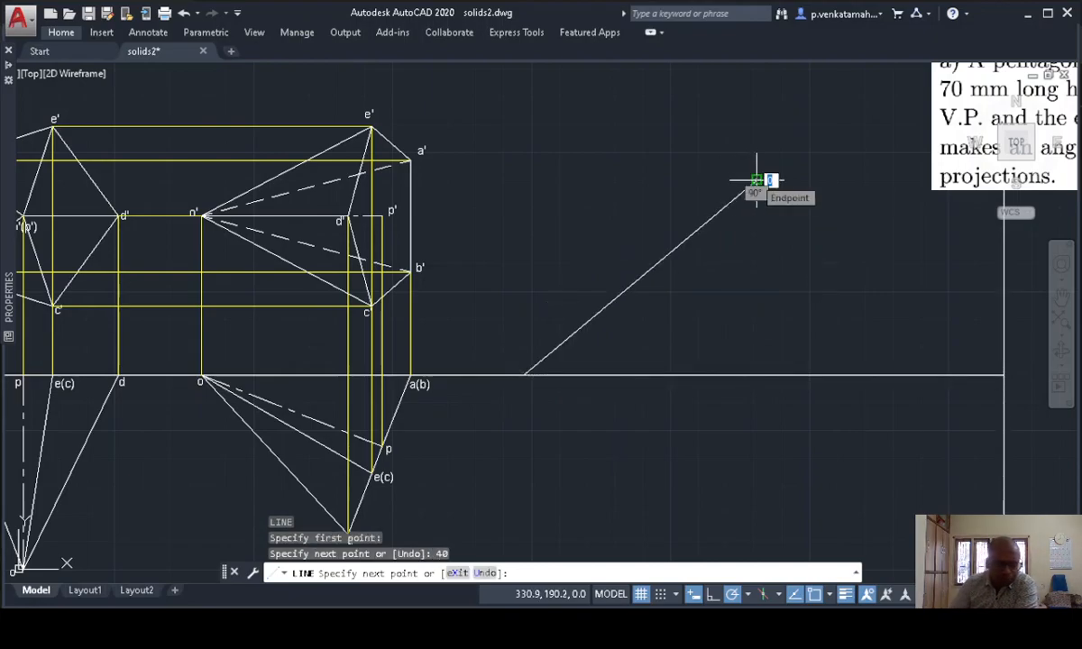
pyautogui.press('Escape')
# - Copy the second front view with its labels, using b' as base point and placing it on the 40-degree line
pyautogui.moveTo(181, 99)
pyautogui.mouseDown()
pyautogui.moveTo(225, 90)
pyautogui.moveTo(491, 232)
pyautogui.moveTo(363, 351)
pyautogui.moveTo(191, 325)
pyautogui.moveTo(202, 330)
pyautogui.mouseUp()
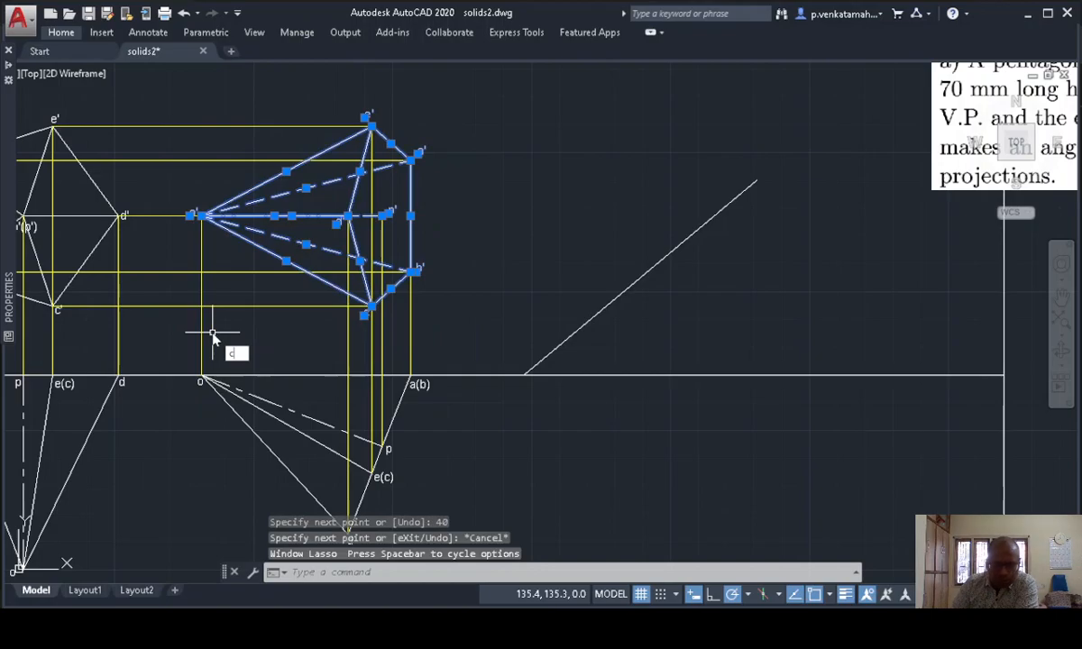
pyautogui.write('o')
pyautogui.press('Return')
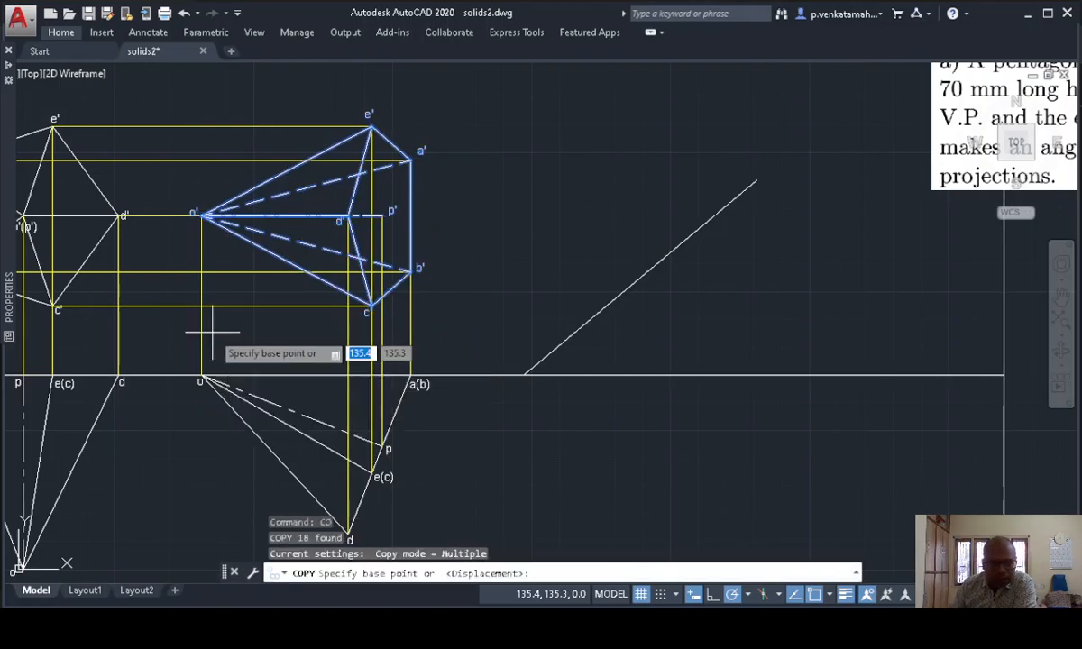
pyautogui.click(411, 269)
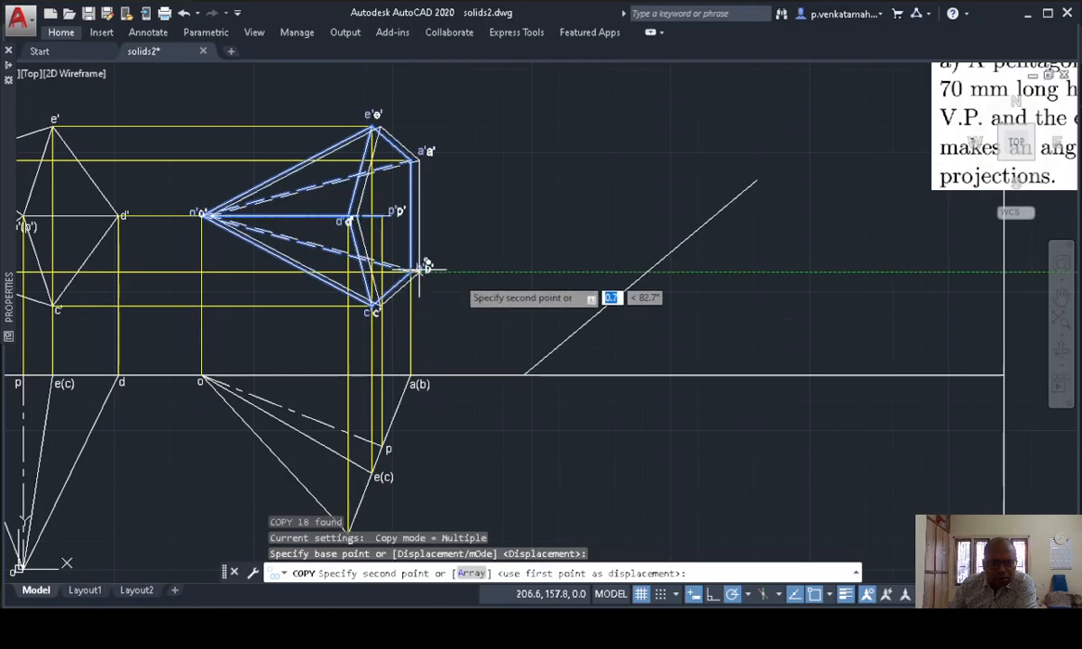
pyautogui.click(643, 274)
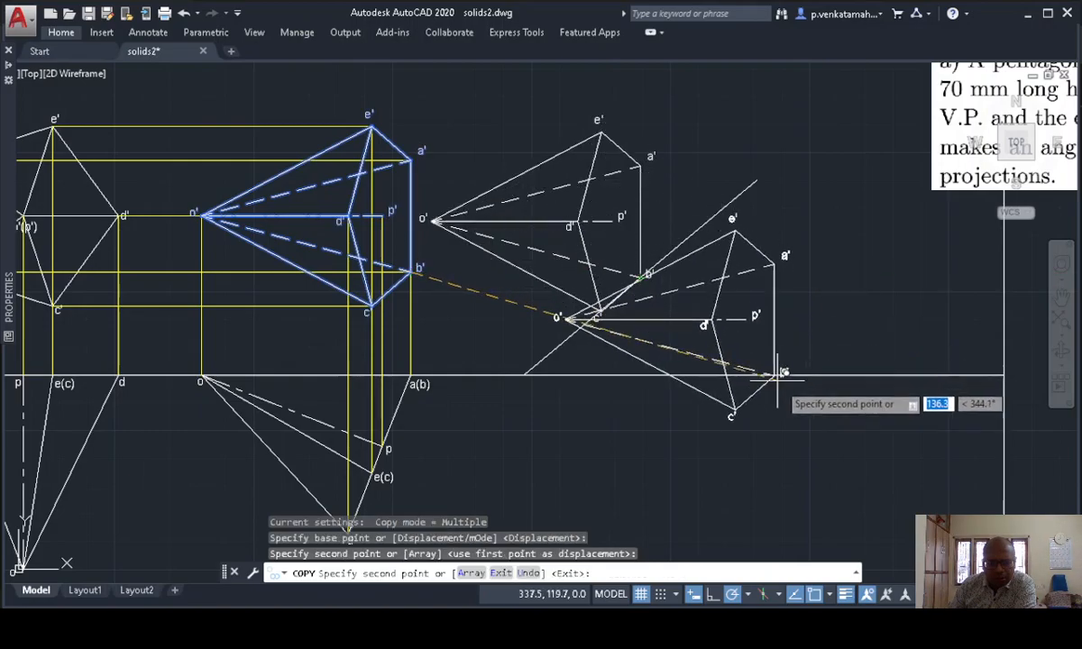
pyautogui.press('Escape')
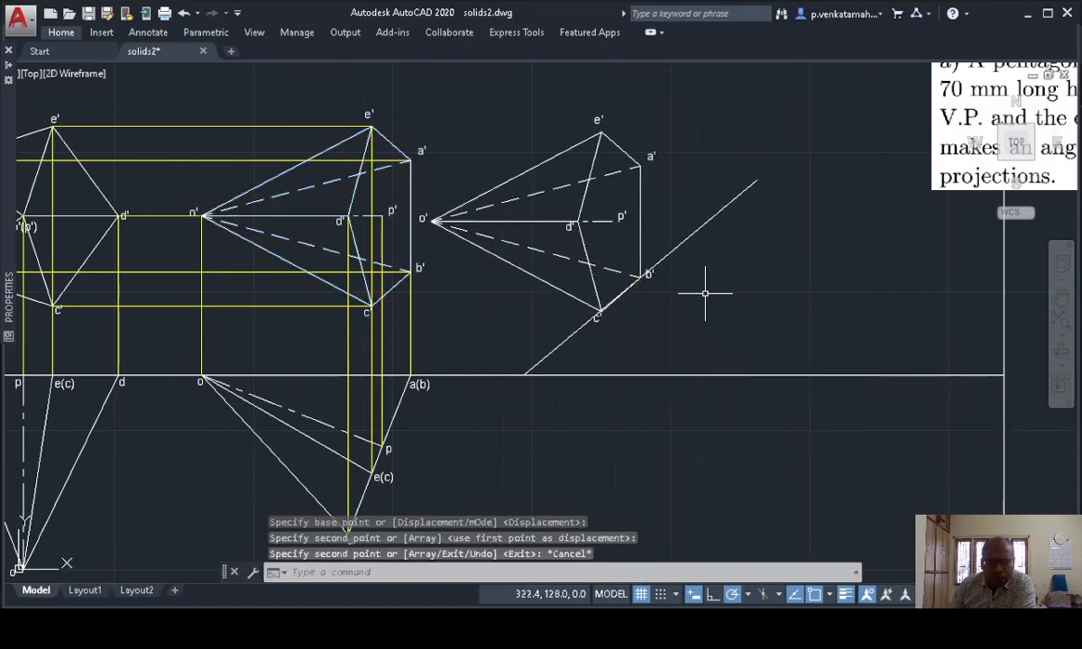
# - Try to rotate the copied front view about b' with edge b'a' as the reference and 180 as the new angle
pyautogui.moveTo(414, 84)
pyautogui.mouseDown()
pyautogui.moveTo(669, 126)
pyautogui.moveTo(683, 313)
pyautogui.moveTo(498, 364)
pyautogui.moveTo(465, 306)
pyautogui.moveTo(443, 290)
pyautogui.moveTo(448, 298)
pyautogui.mouseUp()
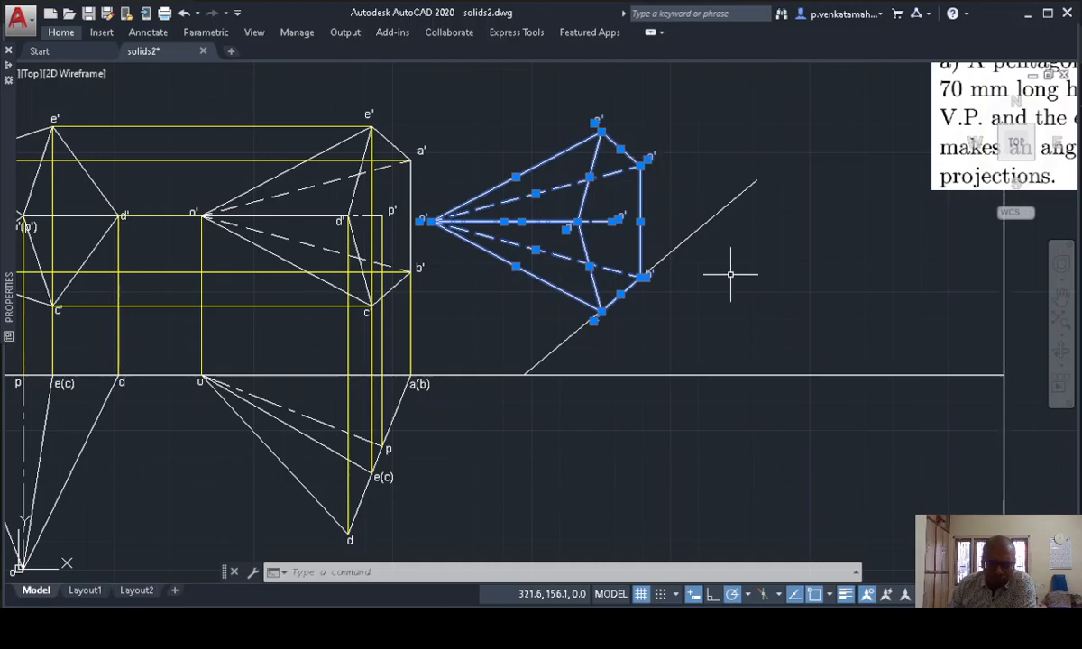
pyautogui.write('o')
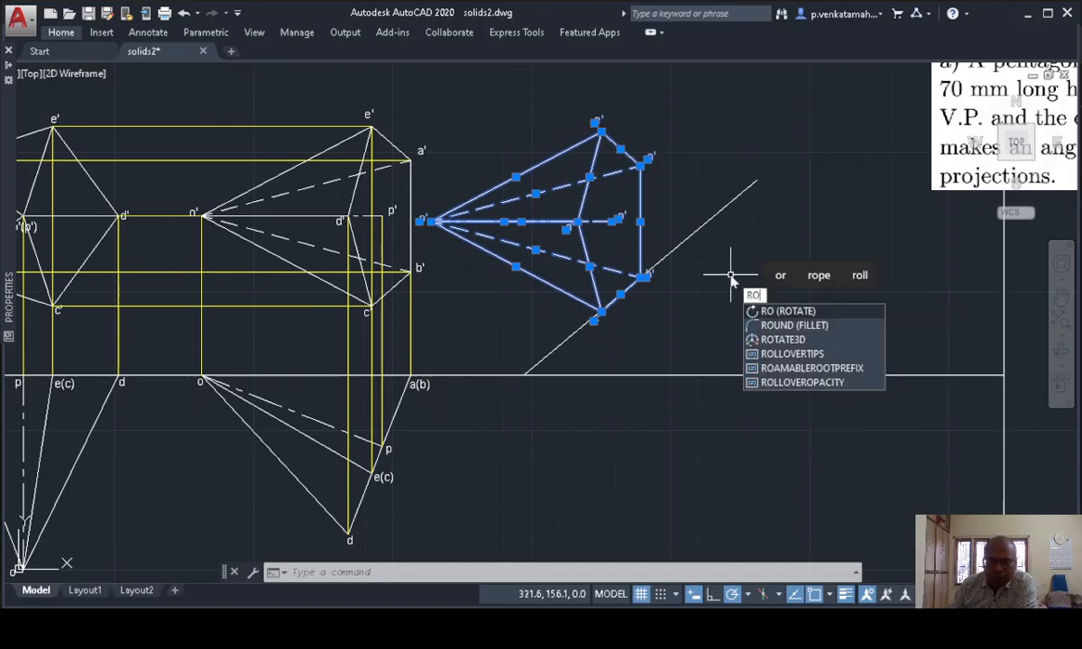
pyautogui.press('Escape')
pyautogui.press('Return')
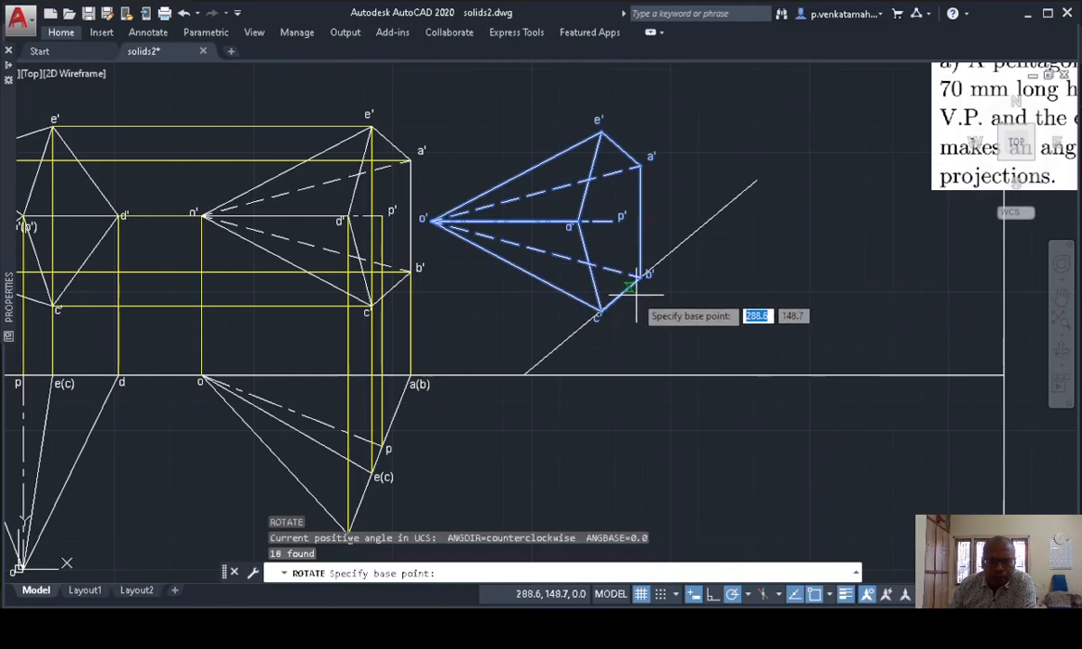
pyautogui.click(640, 275)
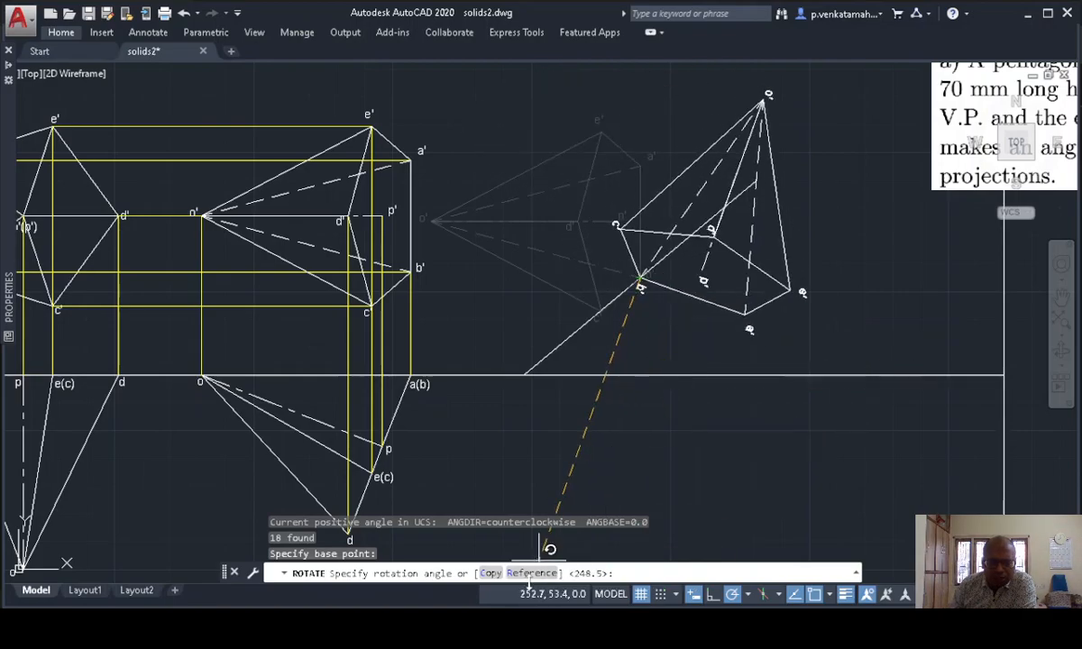
pyautogui.write('R')
pyautogui.press('Return')
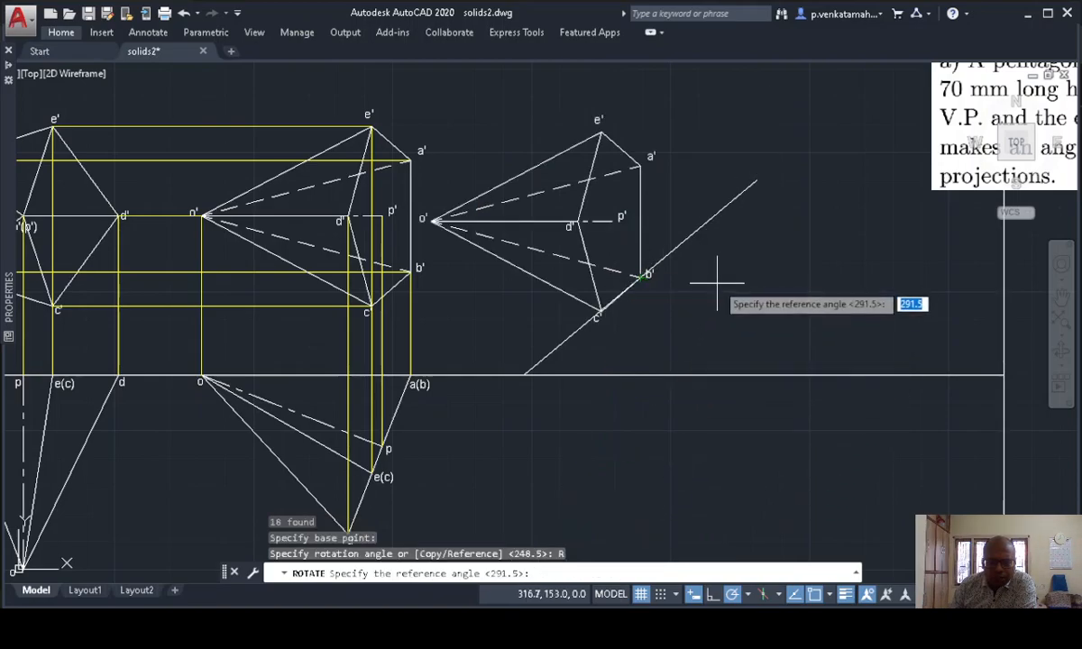
pyautogui.click(643, 272)
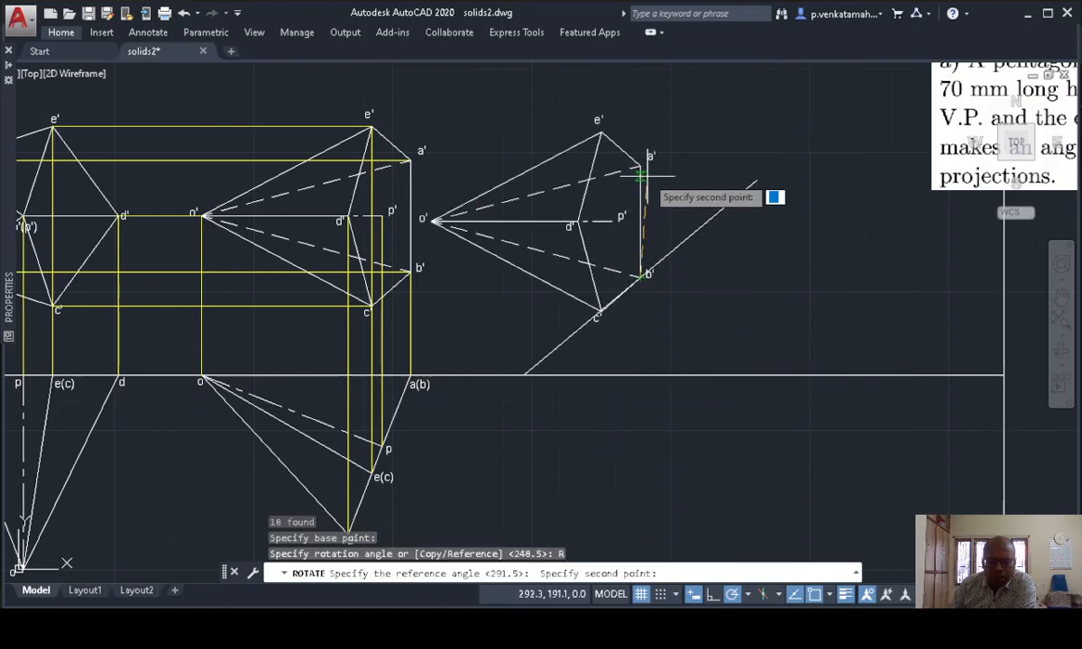
pyautogui.click(639, 166)
pyautogui.rightClick(641, 168)
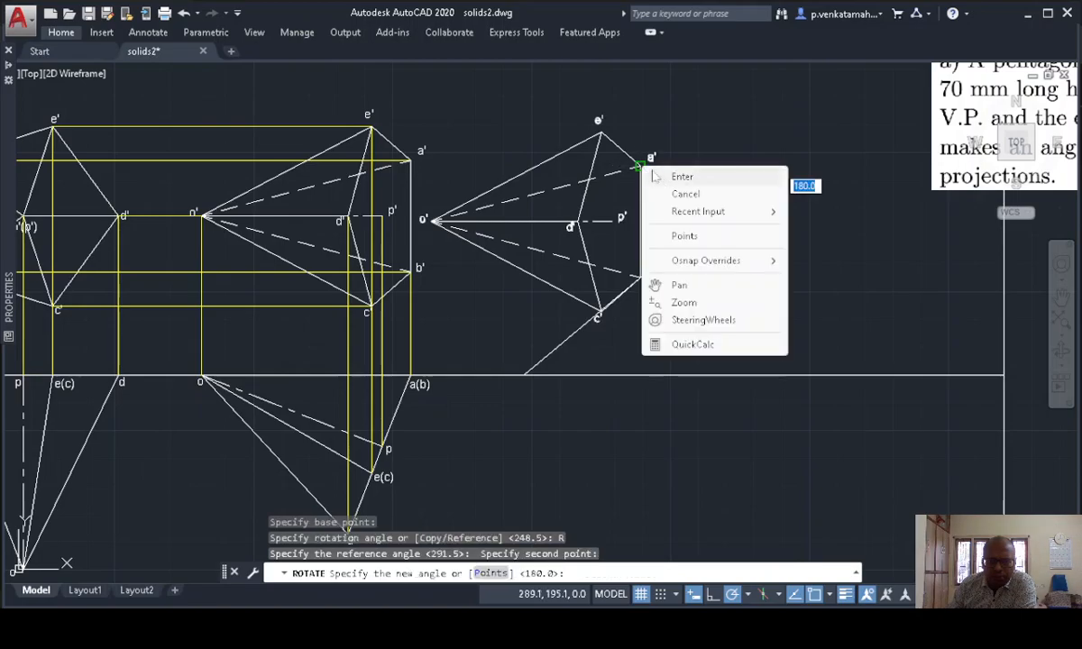
pyautogui.click(685, 176)
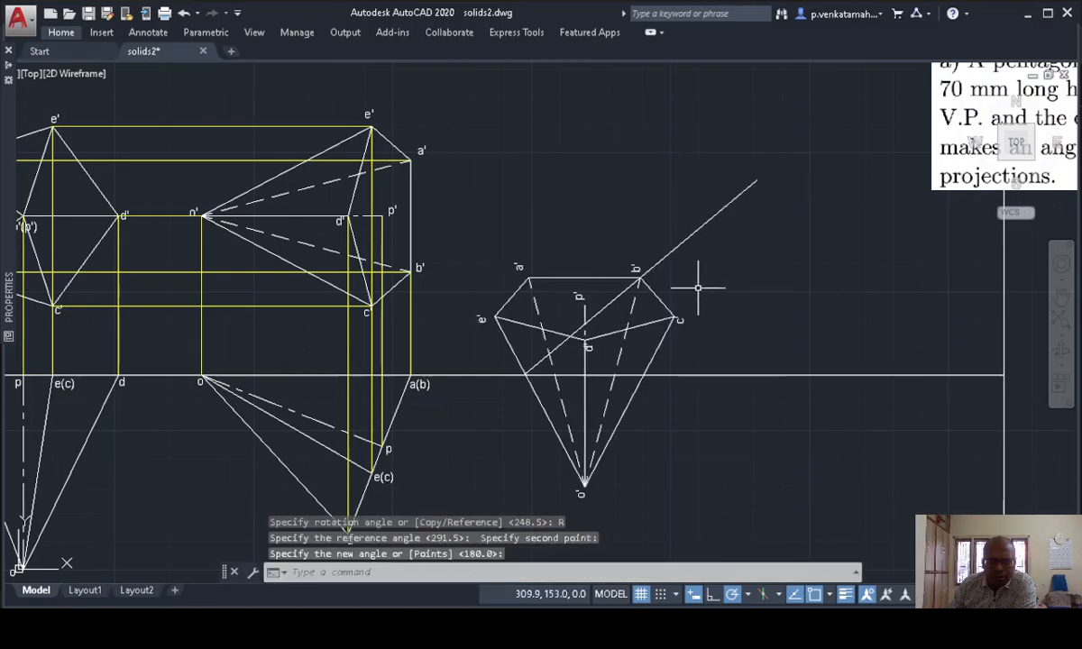
pyautogui.hotkey('ctrl', 'z')
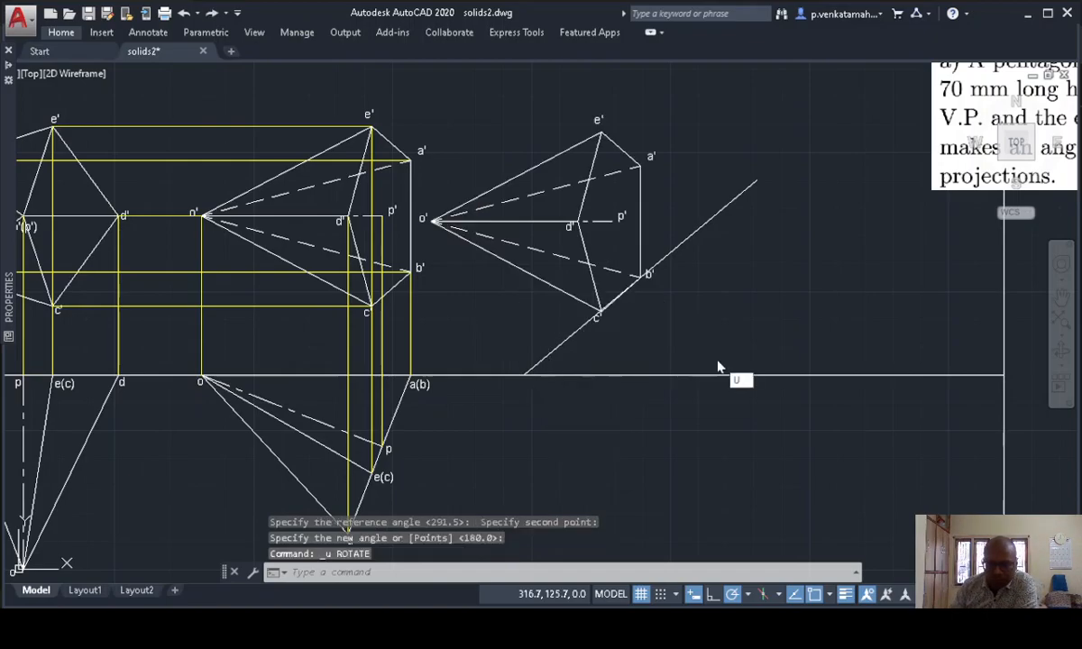
# - Rotate the copied front view with its labels about b', using edge b'a' as reference and aligning it with the 40-degree line
pyautogui.press('Return')
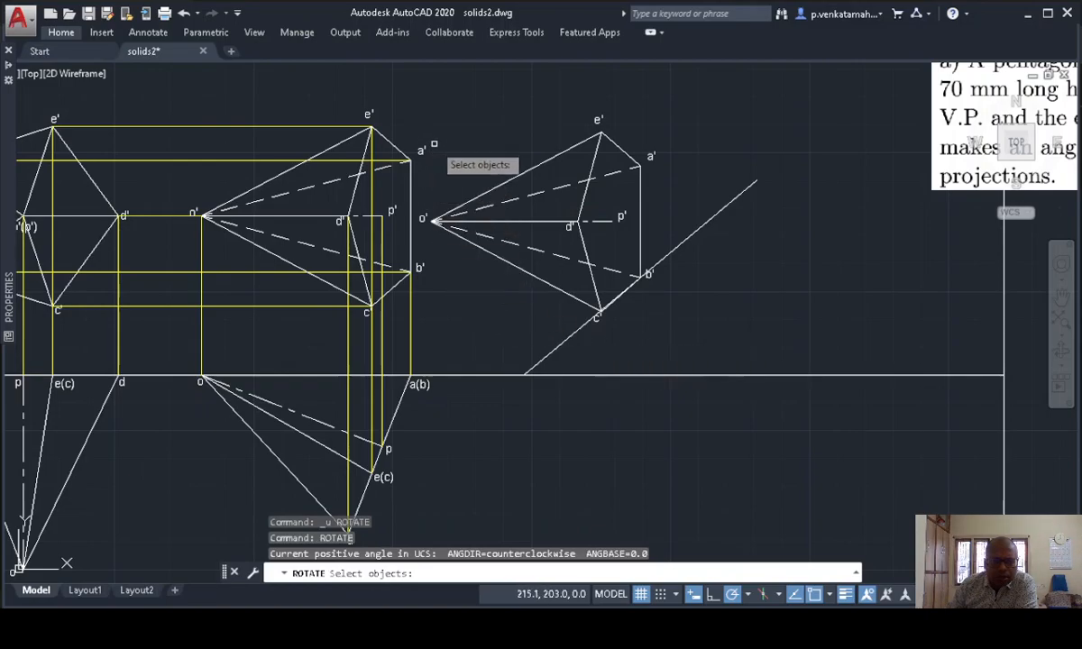
pyautogui.moveTo(491, 81)
pyautogui.mouseDown()
pyautogui.moveTo(680, 129)
pyautogui.moveTo(657, 367)
pyautogui.moveTo(459, 317)
pyautogui.moveTo(433, 225)
pyautogui.mouseUp()
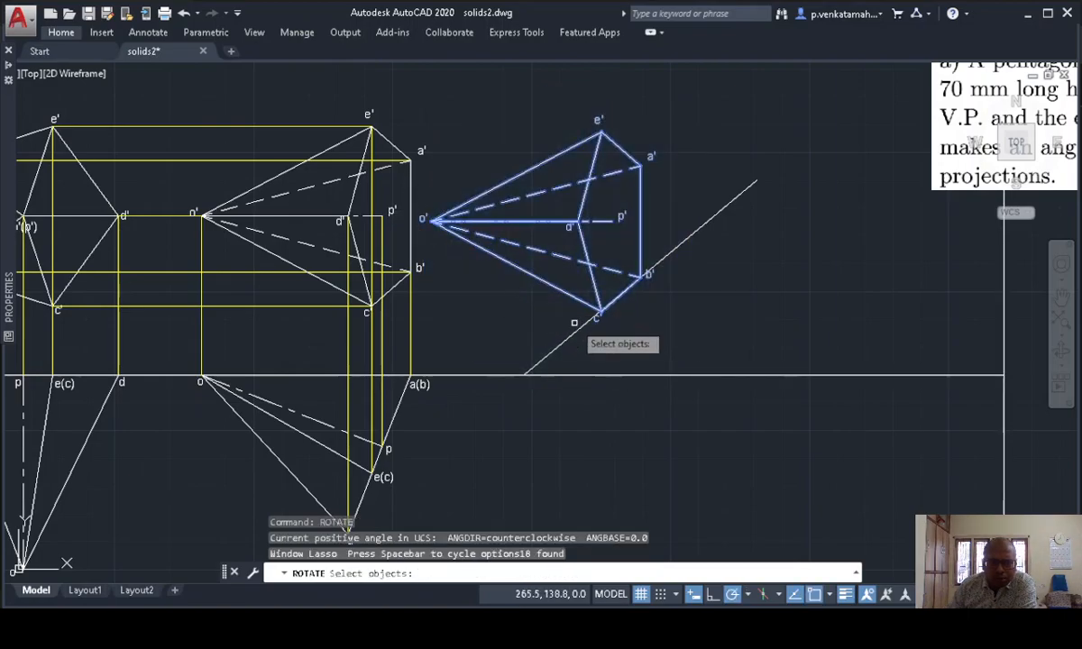
pyautogui.press('Return')
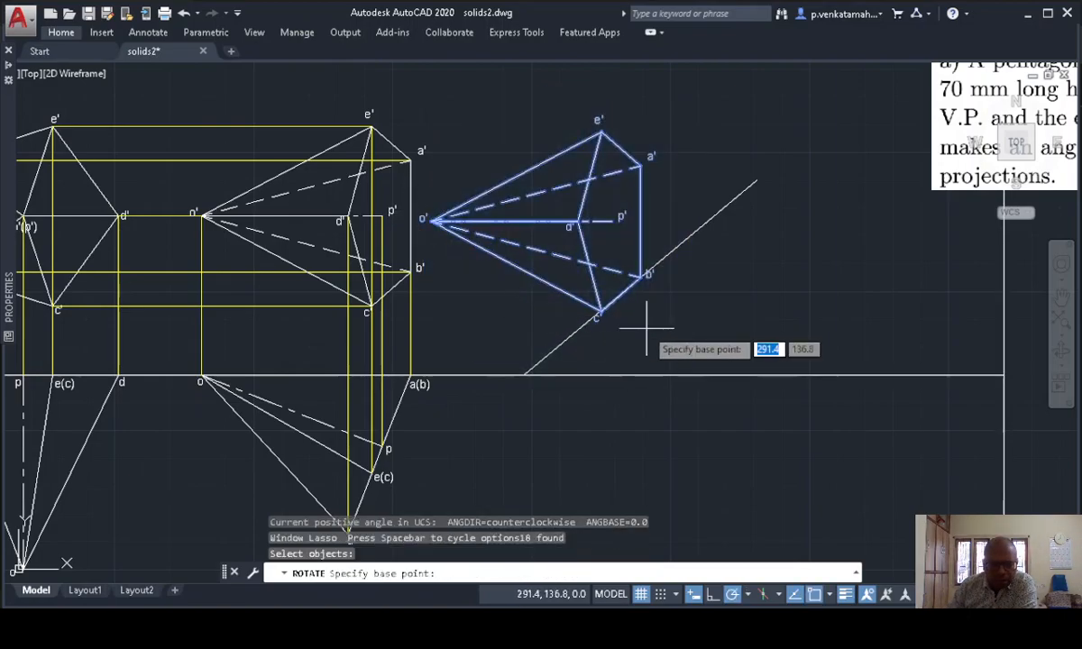
pyautogui.click(643, 276)
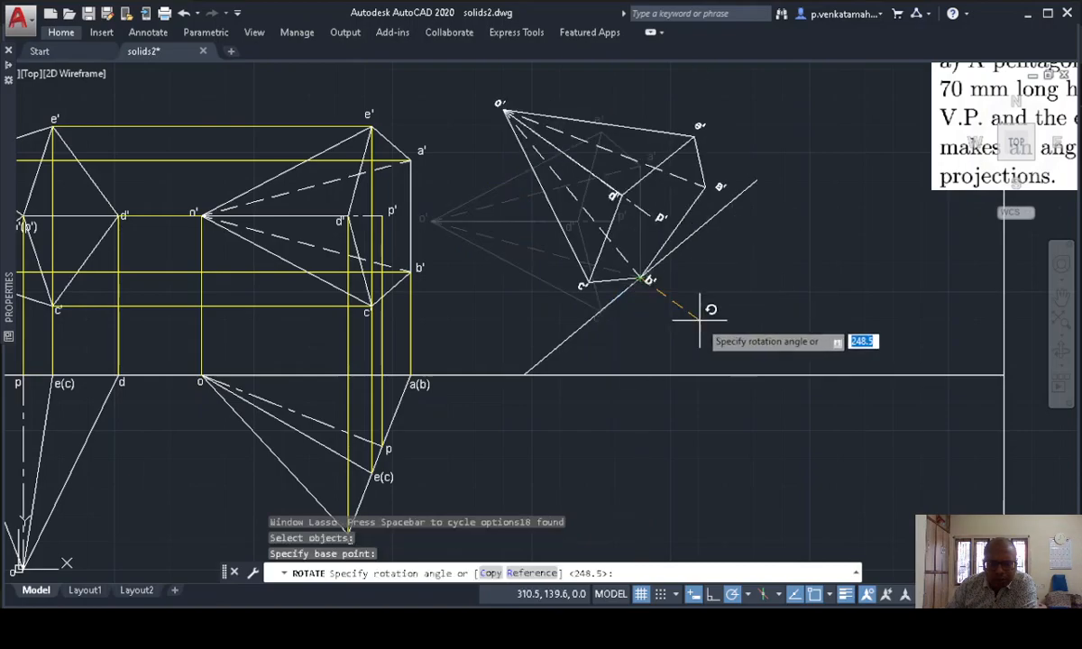
pyautogui.write('R')
pyautogui.press('Return')
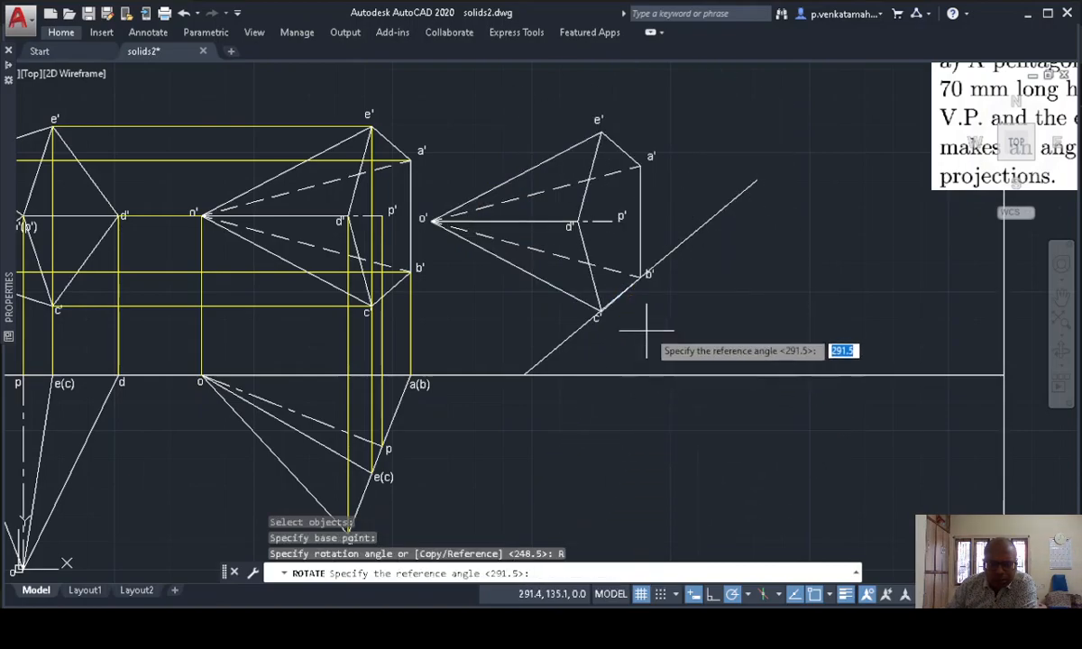
pyautogui.click(641, 276)
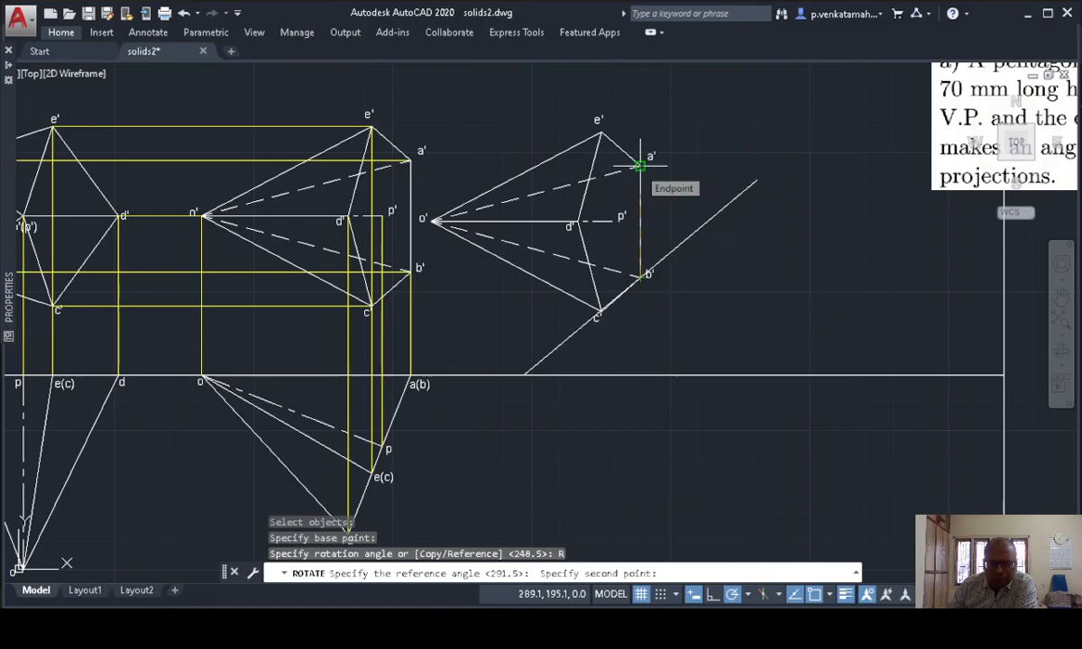
pyautogui.click(640, 166)
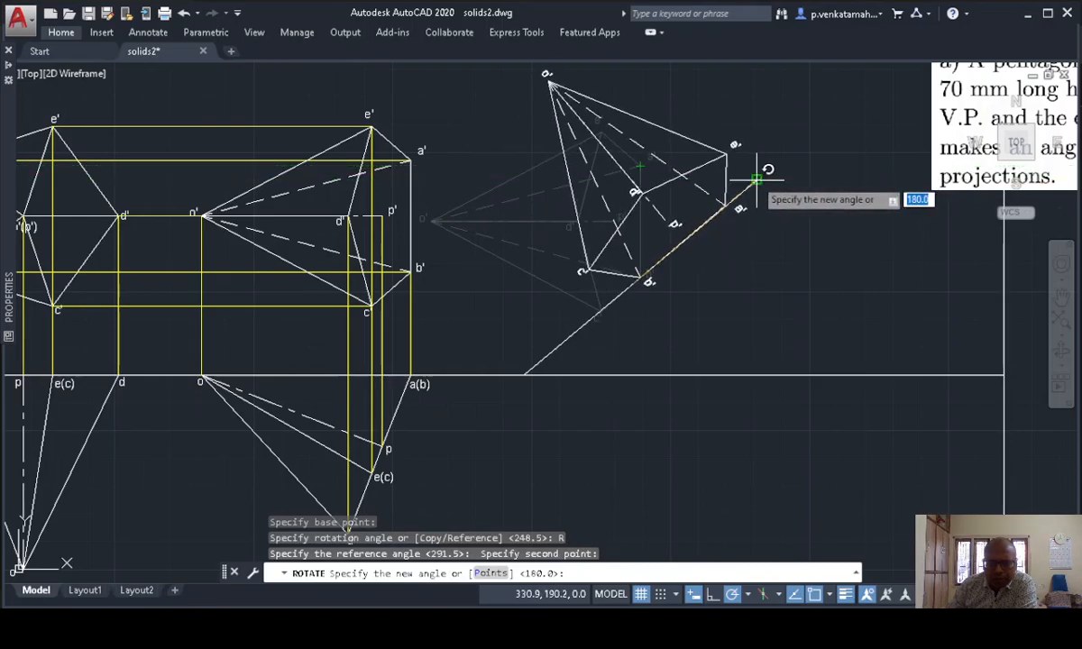
pyautogui.click(757, 177)
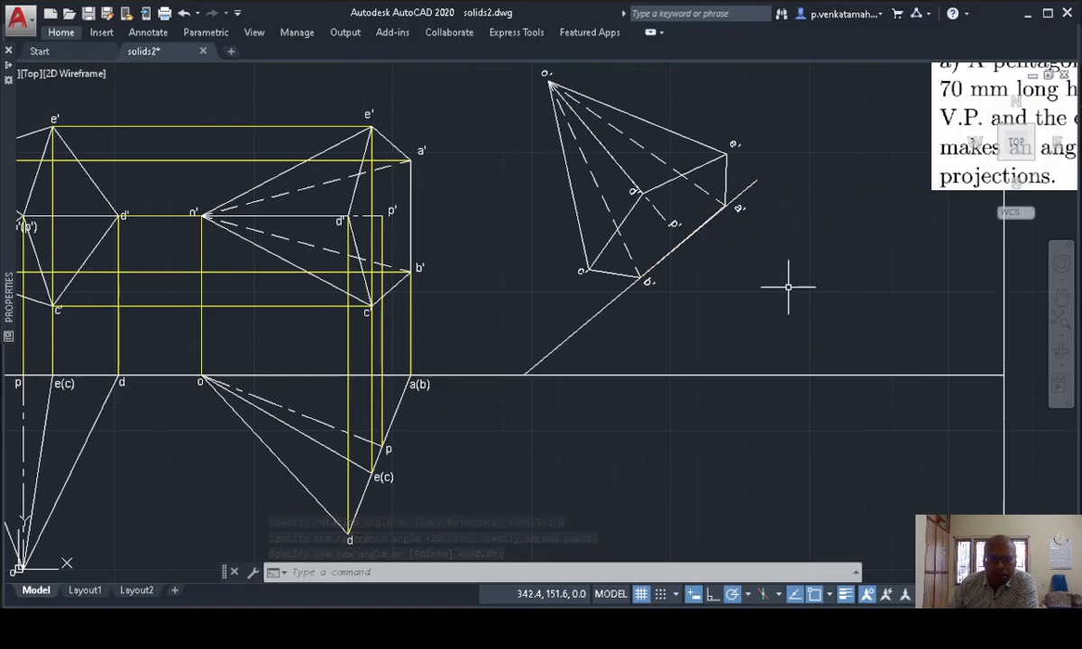
# - Set the current drawing colour to Cyan for the new projectors
pyautogui.moveTo(10, 65)
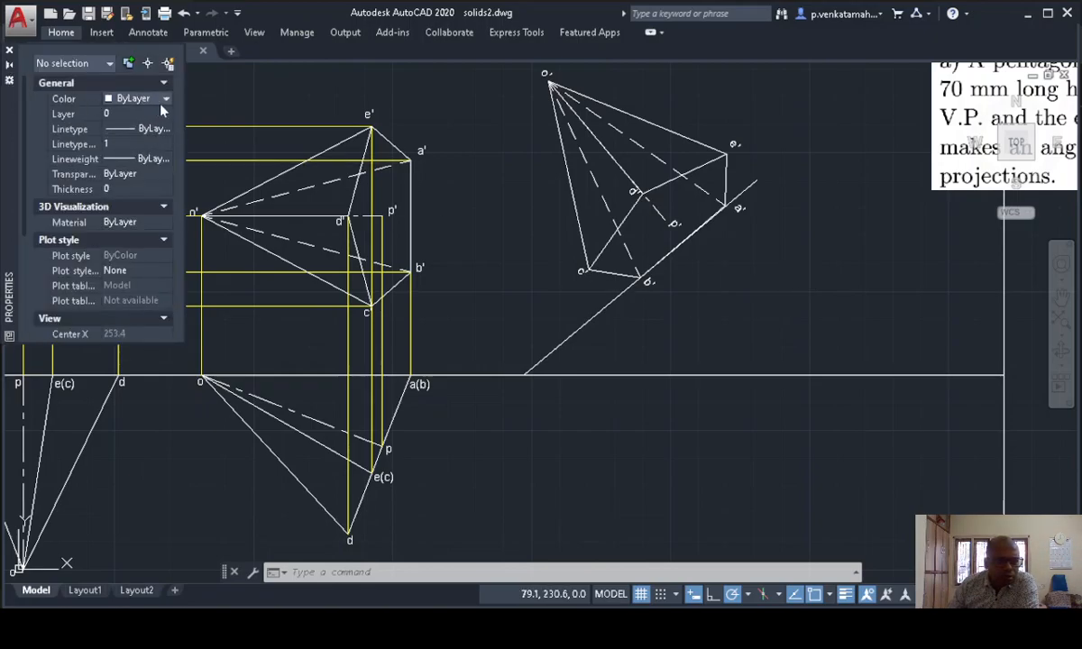
pyautogui.click(165, 98)
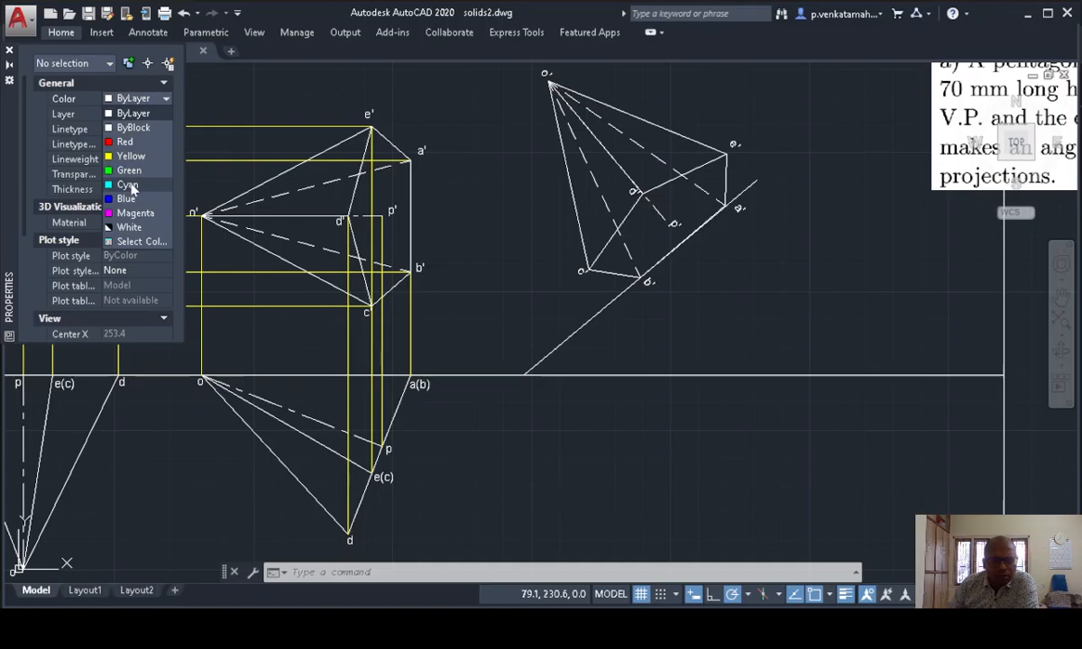
pyautogui.click(129, 185)
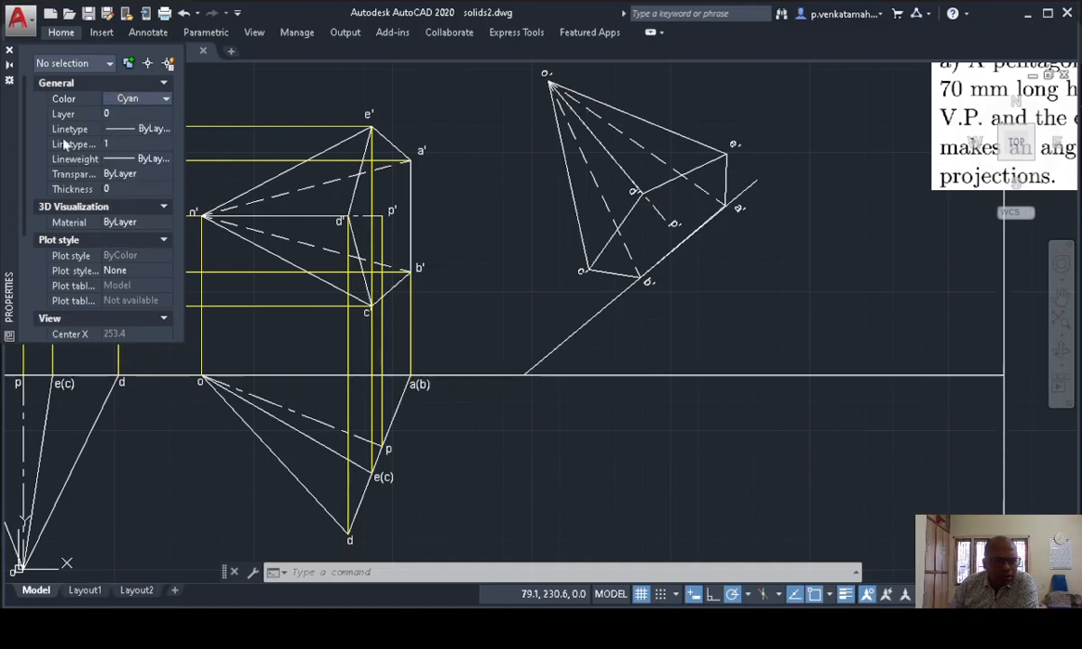
pyautogui.click(10, 68)
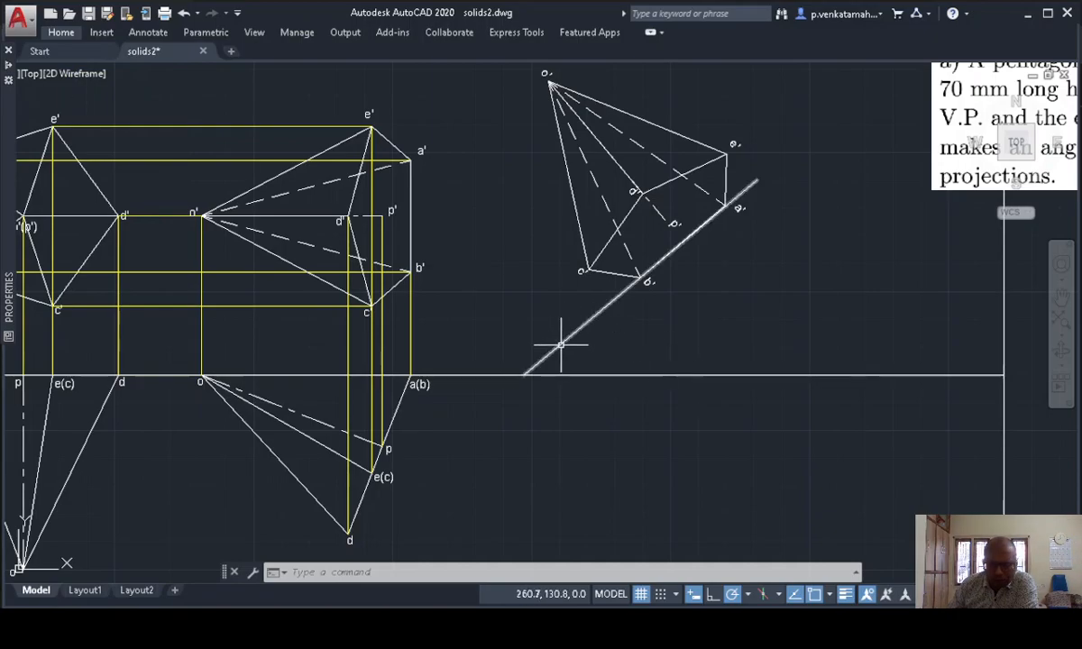
# - Draw vertical projectors from b' and c' of the rotated front view down past the XY line, the c' one about 104 mm long
pyautogui.write('l')
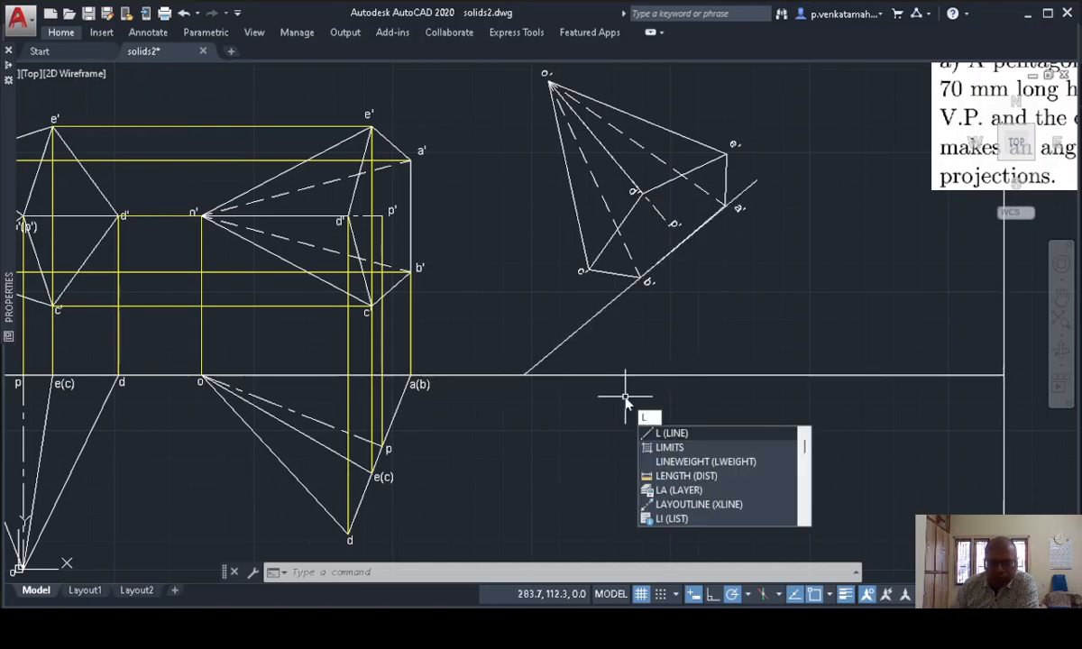
pyautogui.press('Return')
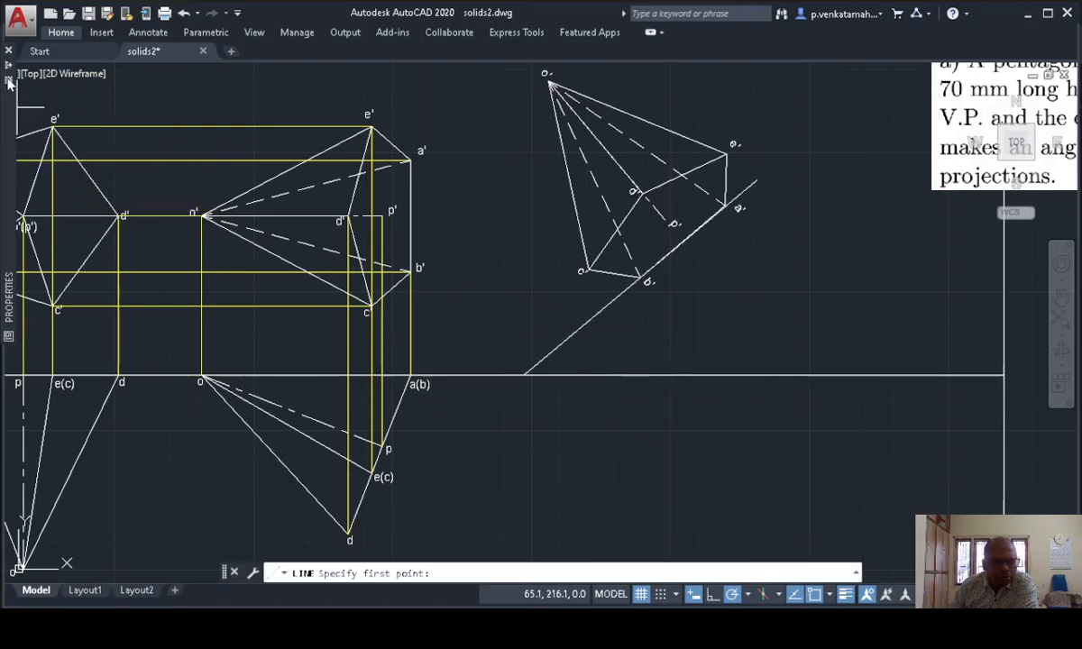
pyautogui.moveTo(10, 74)
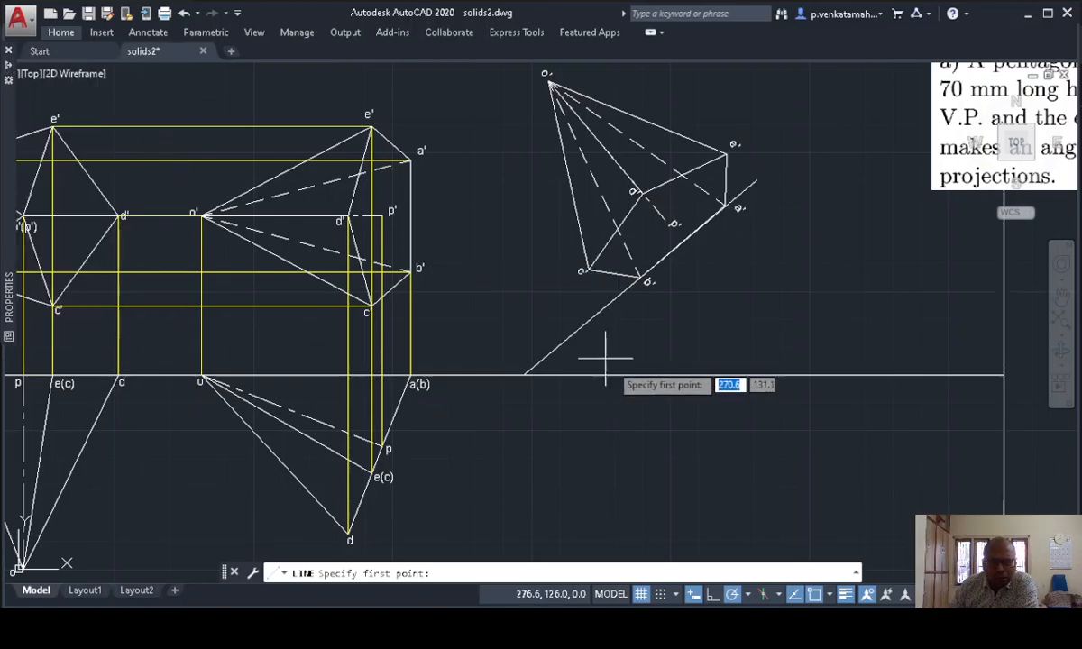
pyautogui.click(640, 278)
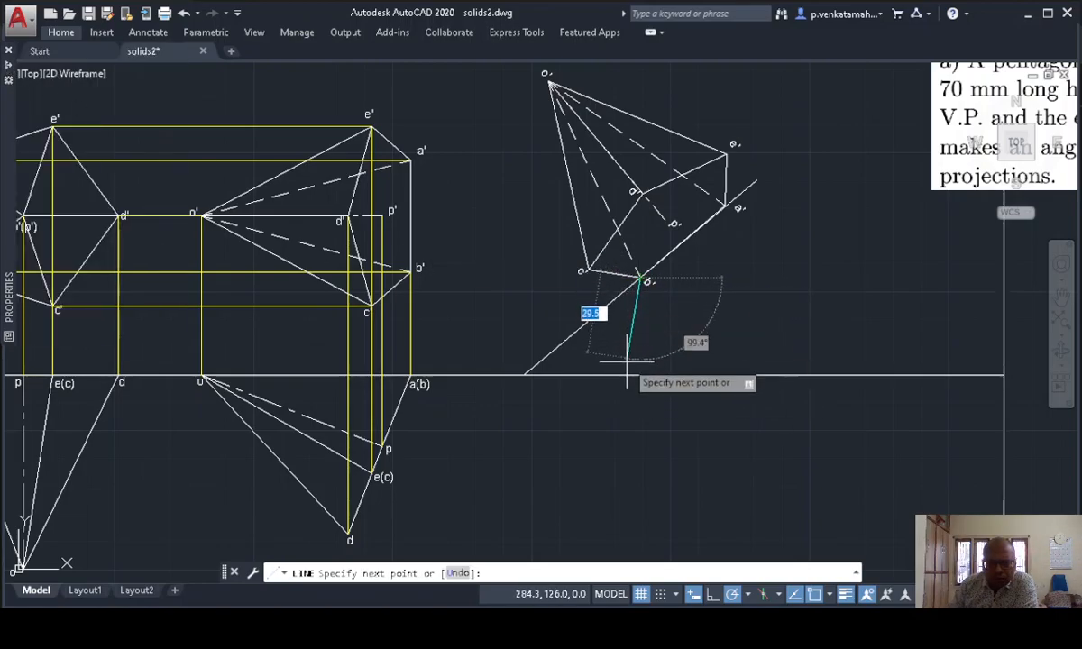
pyautogui.click(640, 559)
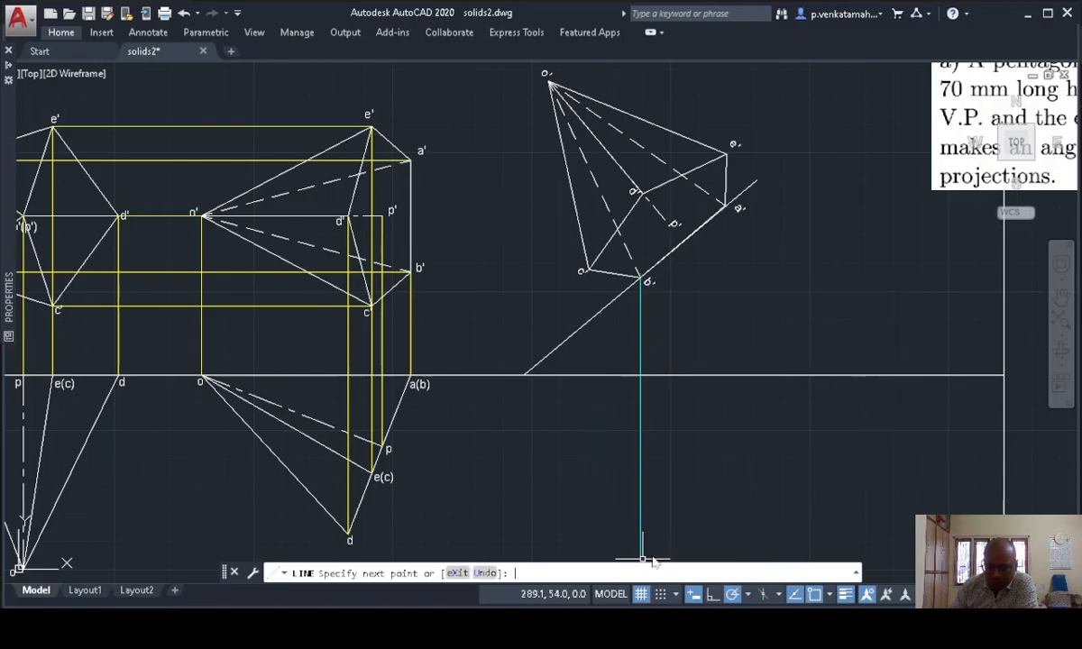
pyautogui.press('Return')
pyautogui.press('Return')
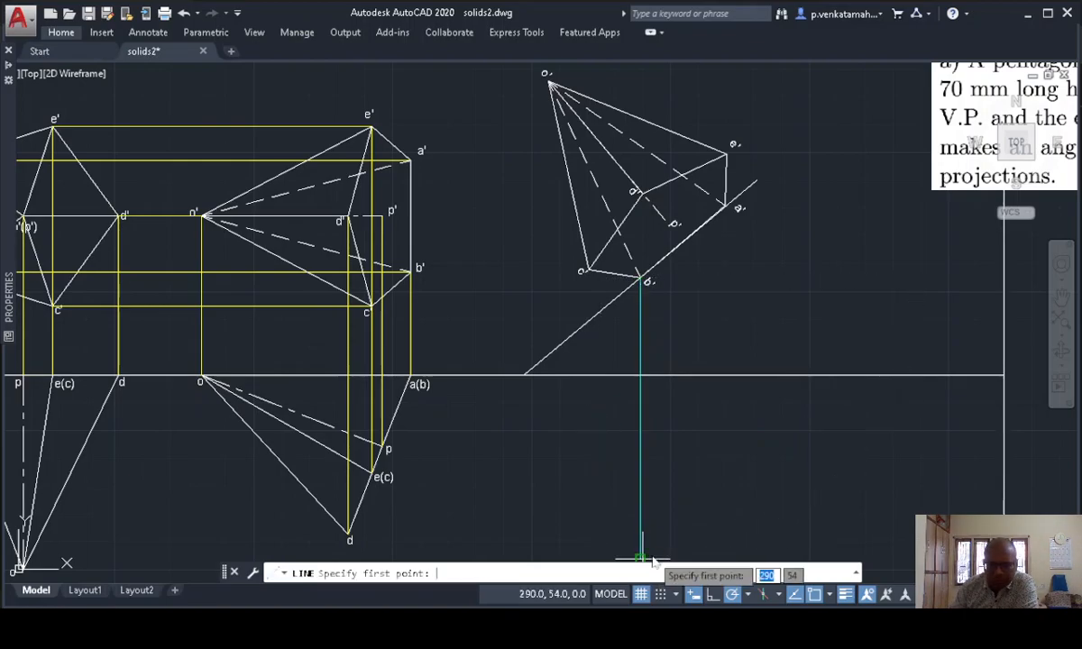
pyautogui.click(585, 270)
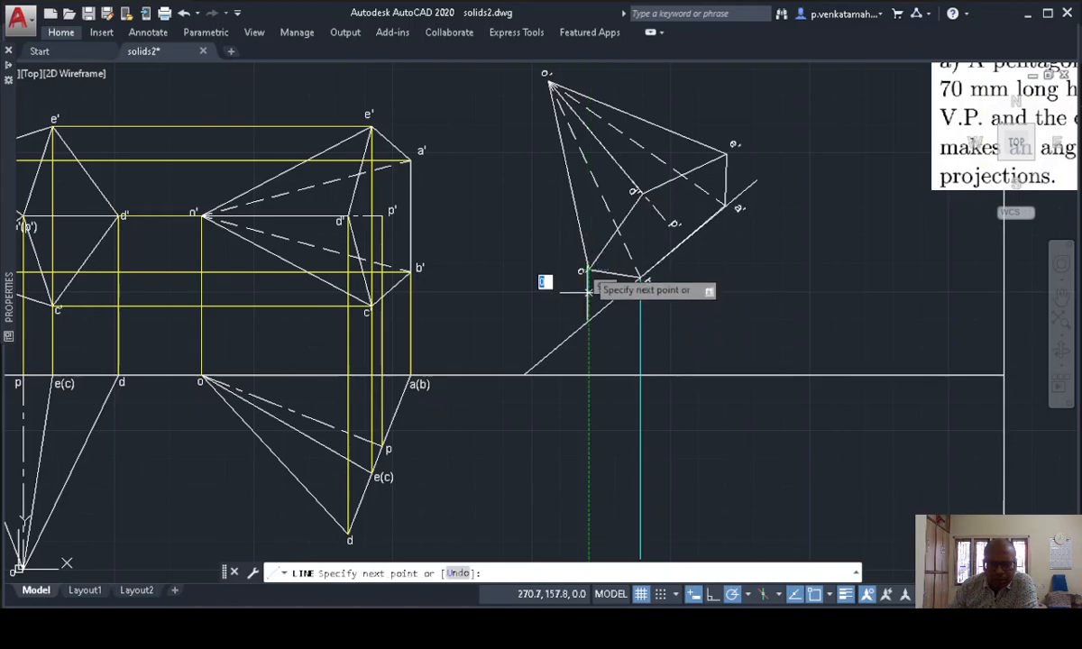
pyautogui.click(589, 556)
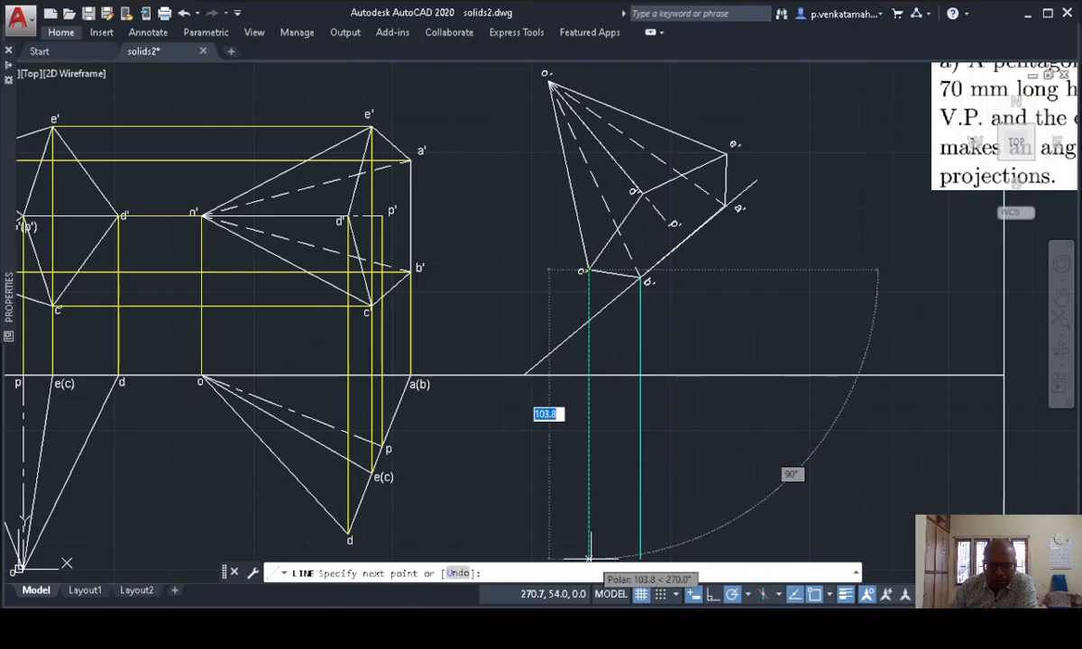
pyautogui.press('Return')
# - Draw vertical projectors from o' and d' of the rotated front view down past the XY line, the o' one about 171 mm long
pyautogui.press('Return')
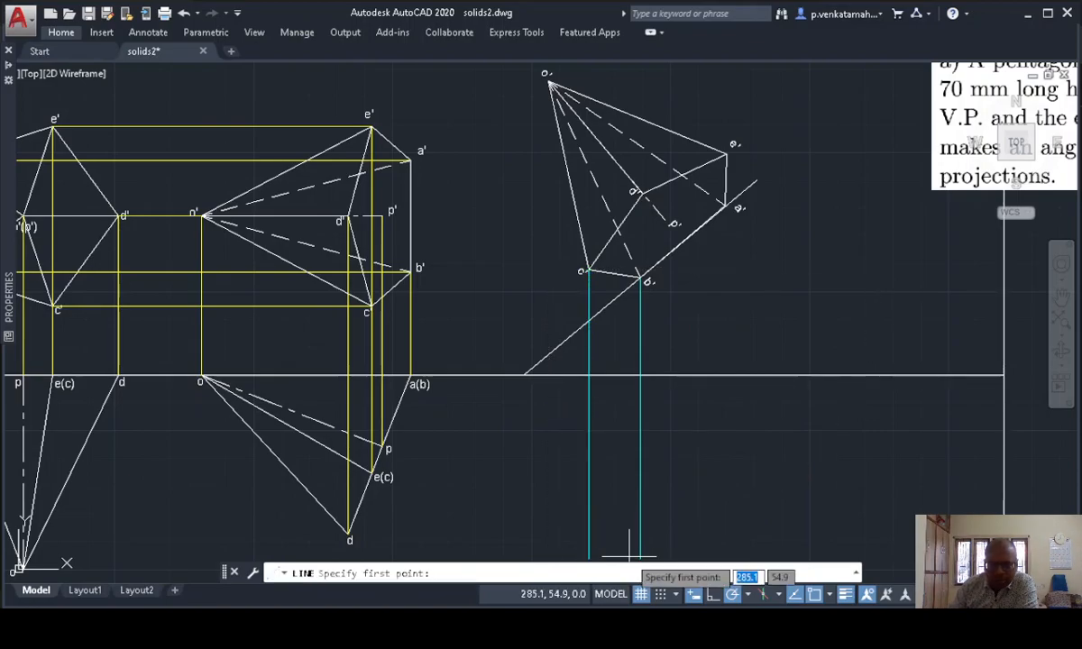
pyautogui.click(547, 81)
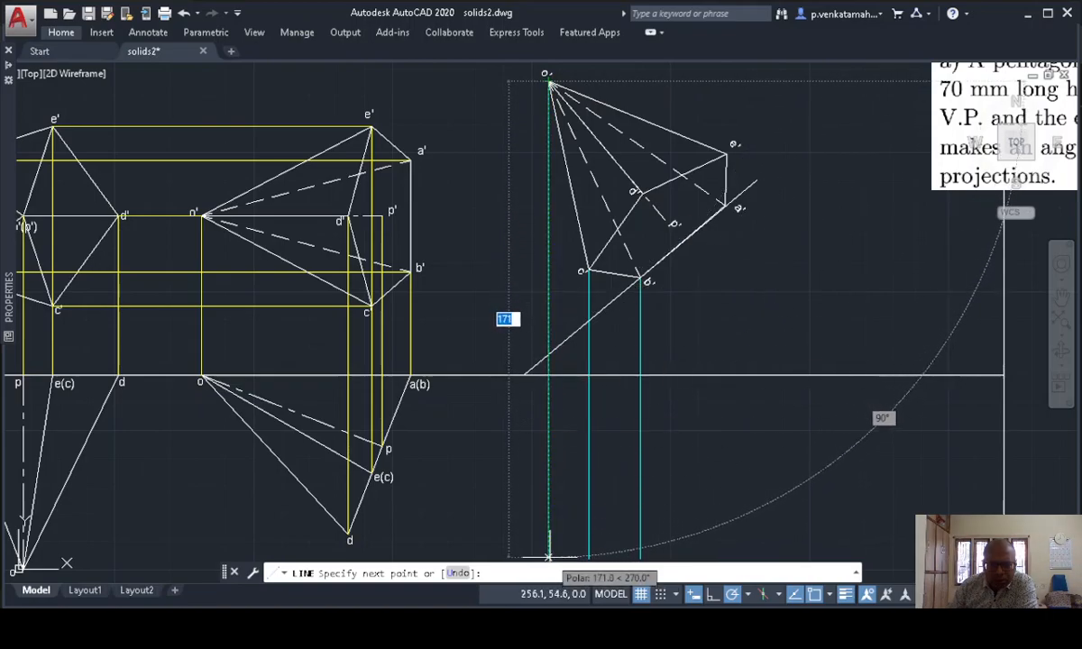
pyautogui.click(548, 556)
pyautogui.press('Return')
pyautogui.press('Return')
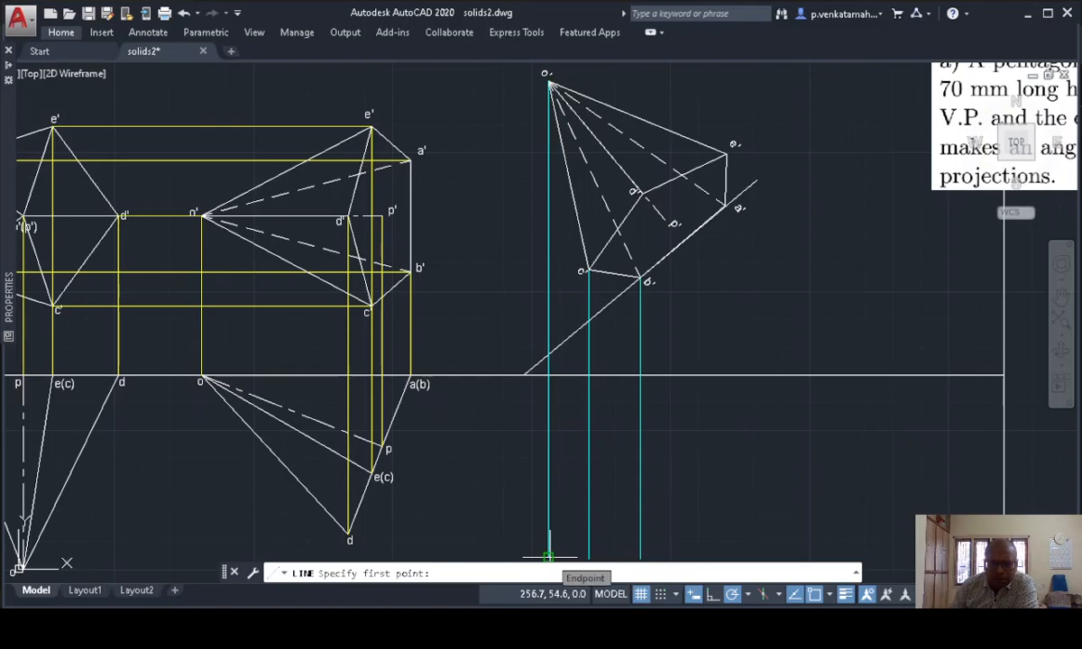
pyautogui.click(640, 192)
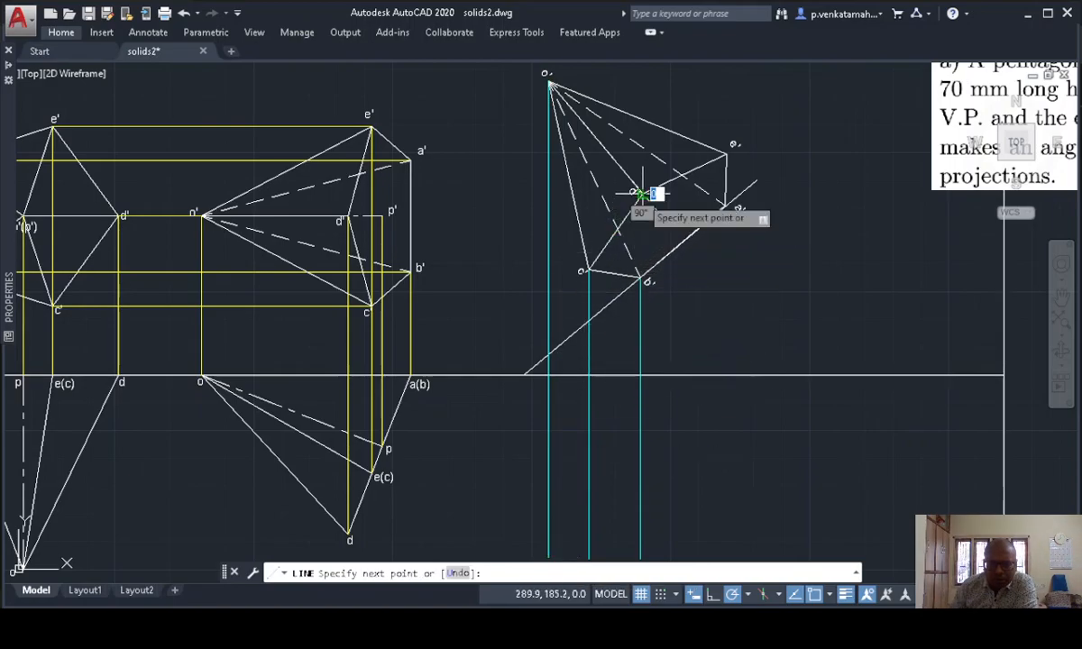
pyautogui.click(640, 554)
pyautogui.press('Return')
# - Draw vertical projectors from p' and a' of the rotated front view down to about the same level as the other projectors
pyautogui.press('Return')
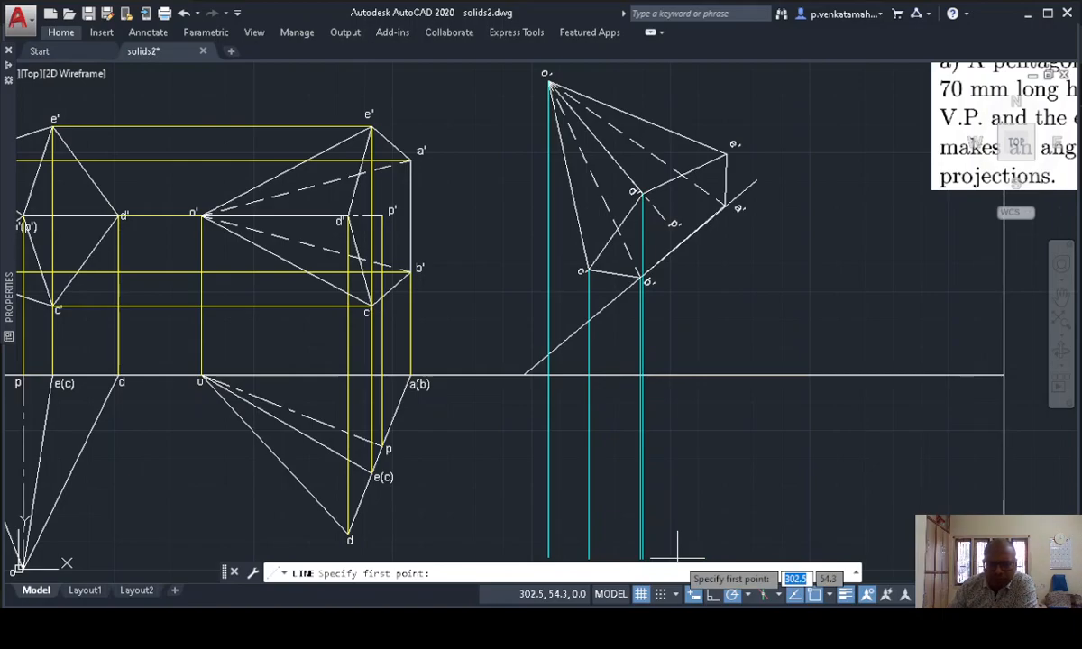
pyautogui.click(665, 220)
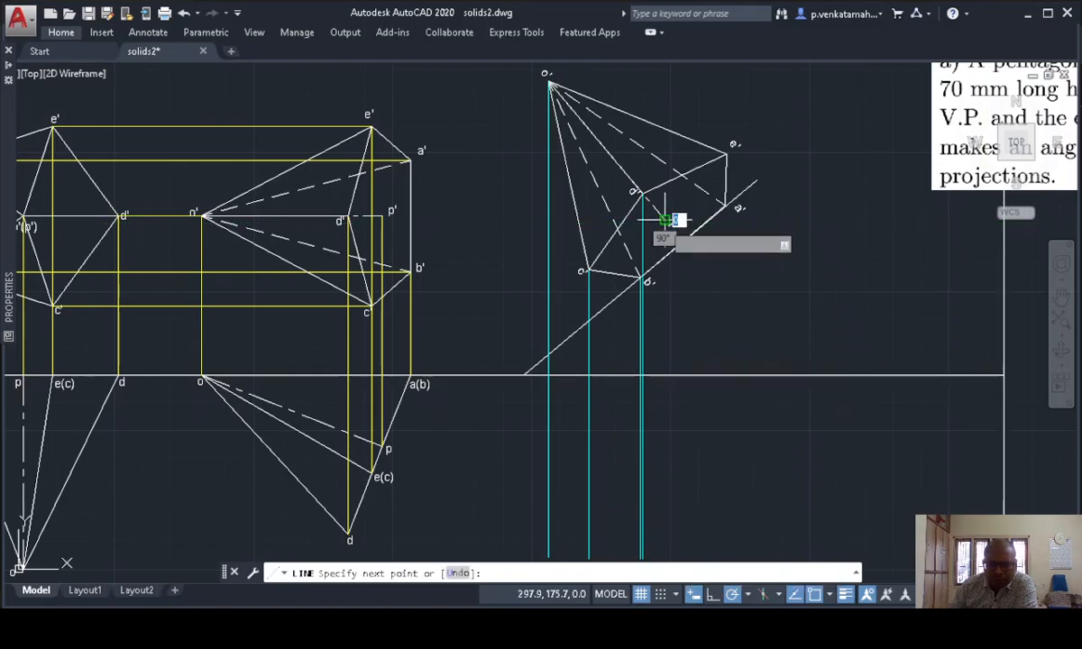
pyautogui.click(666, 556)
pyautogui.press('Return')
pyautogui.press('Return')
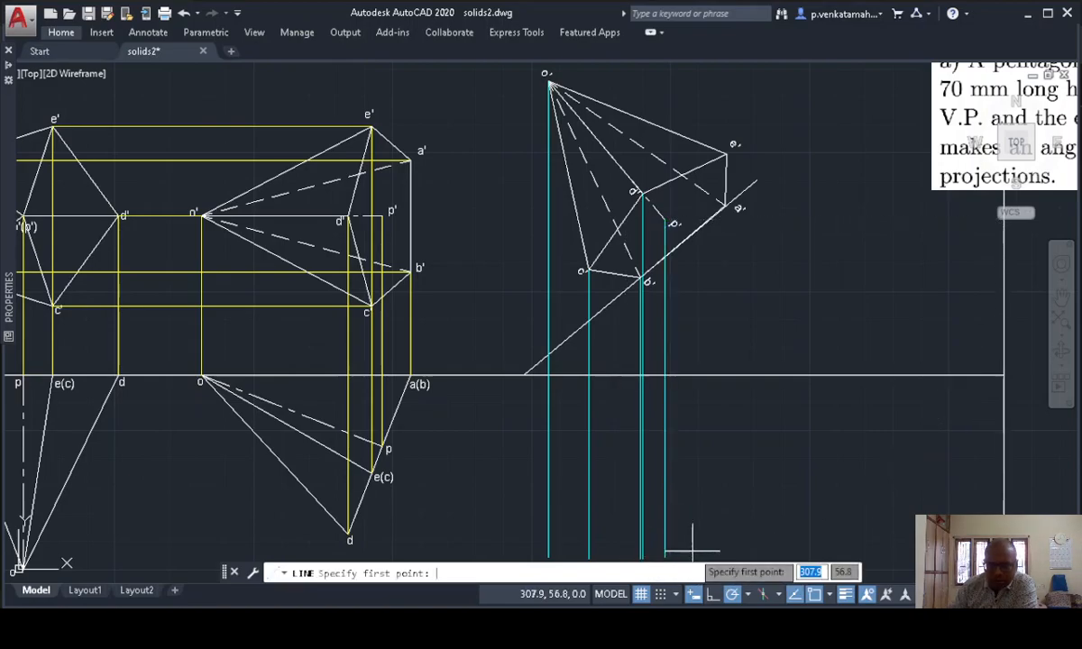
pyautogui.scroll(3, 721, 237)
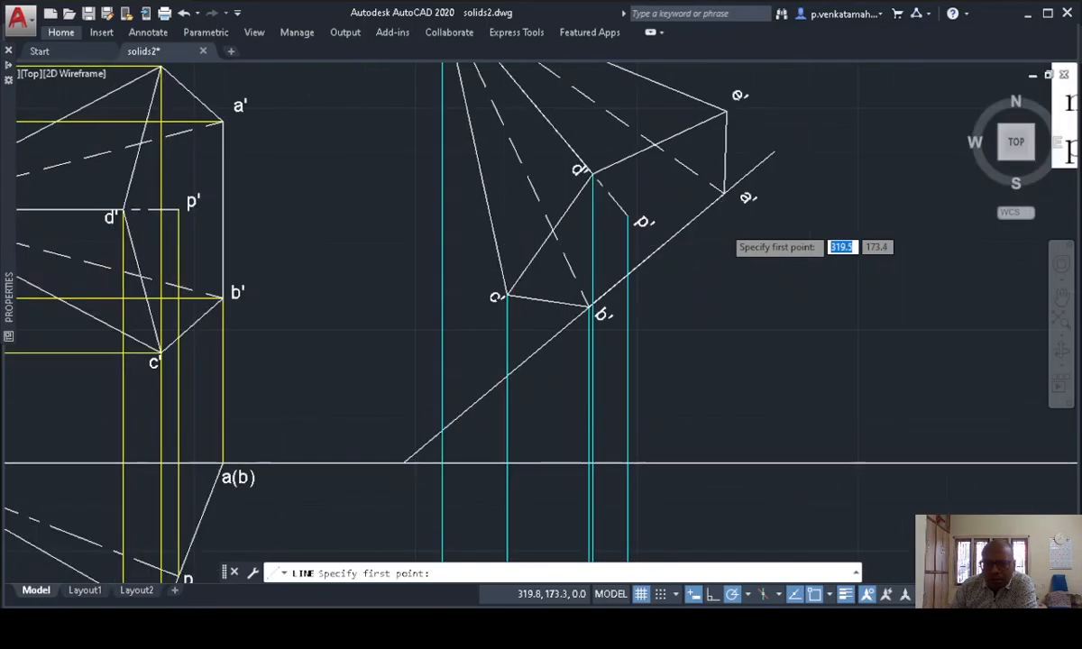
pyautogui.click(722, 173)
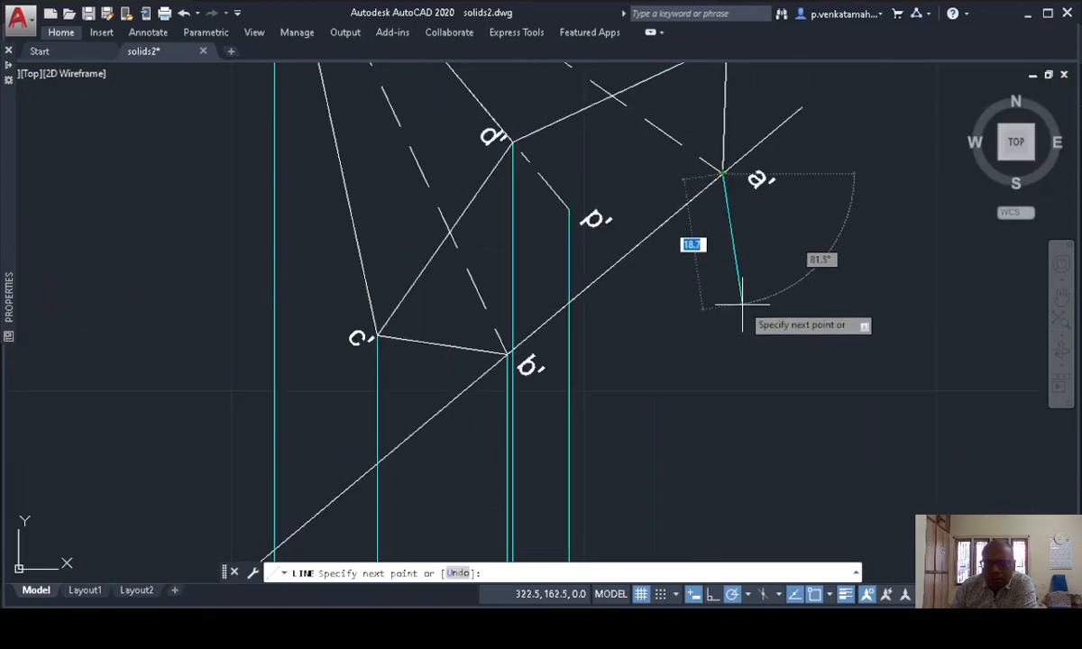
pyautogui.scroll(-3, 738, 325)
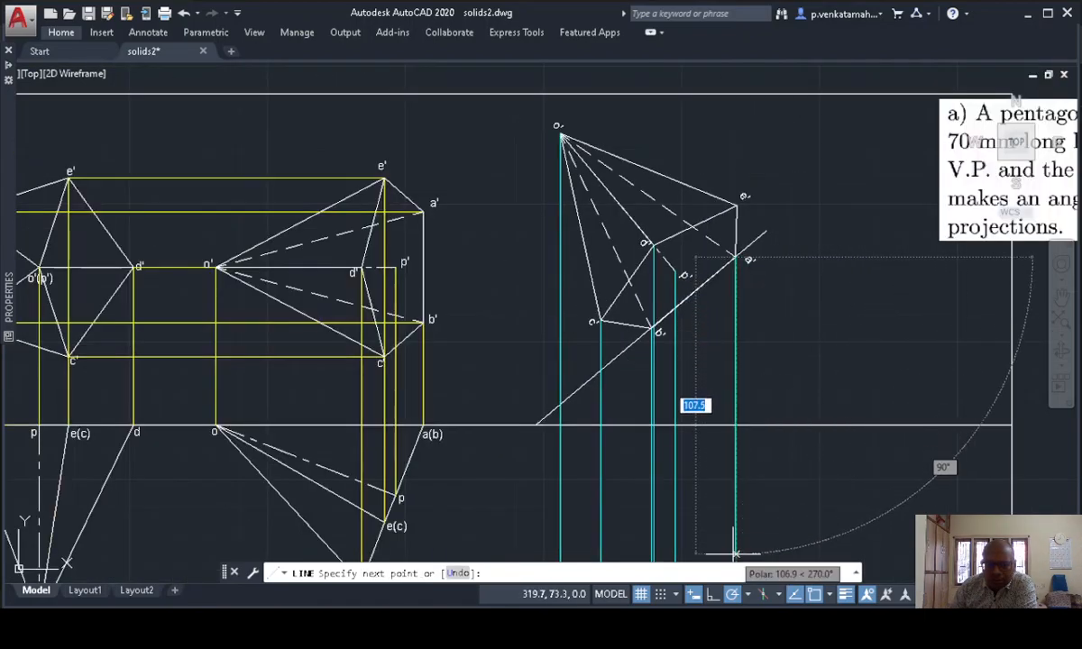
pyautogui.moveTo(731, 544); pyautogui.dragTo(725, 505, button='middle')
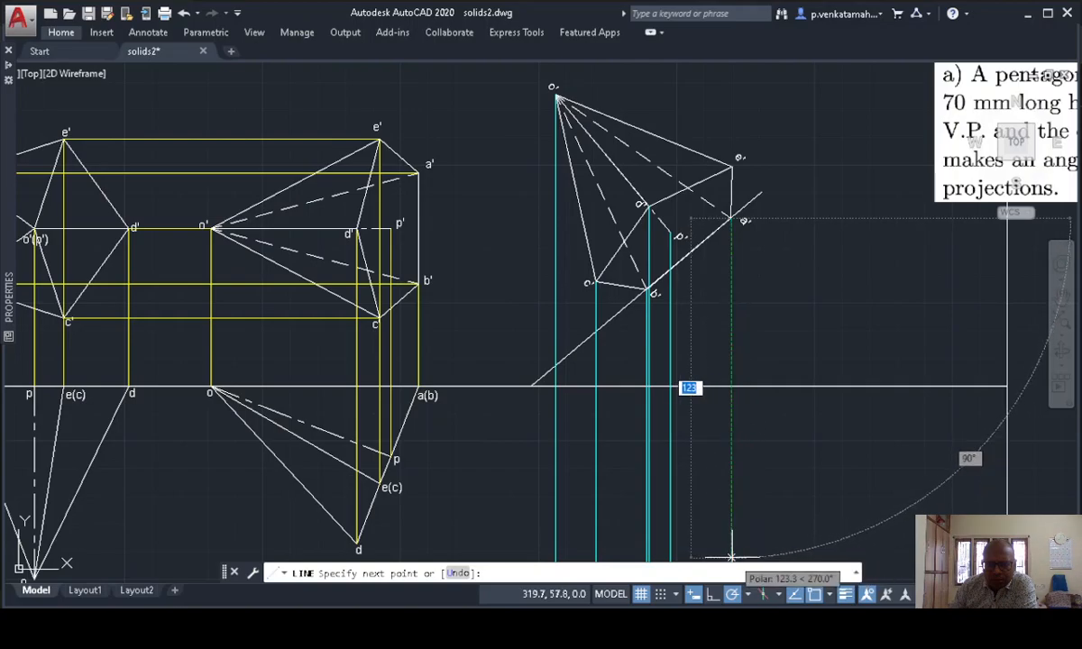
pyautogui.click(731, 559)
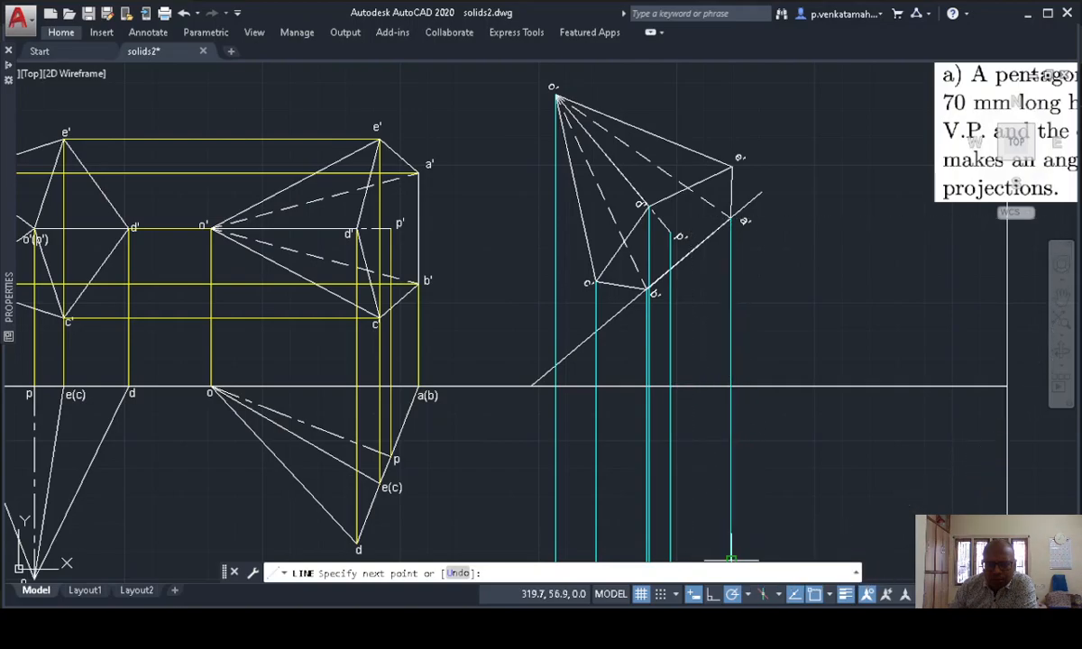
pyautogui.press('Return')
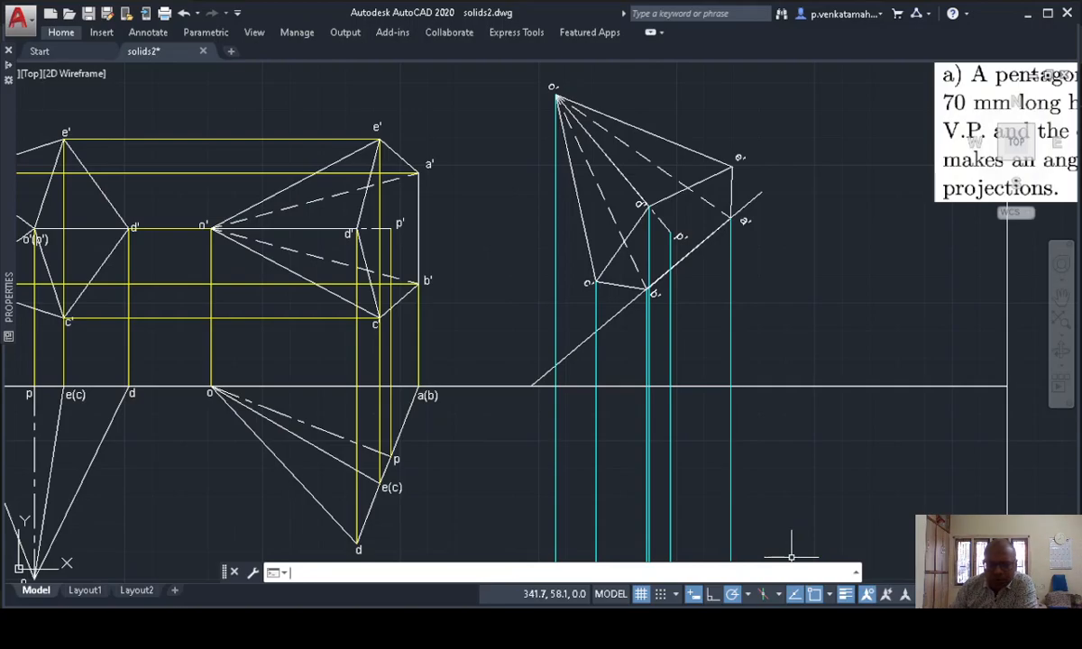
# - Draw a vertical projector about 156 mm long from e' of the rotated front view down past the XY line
pyautogui.press('Return')
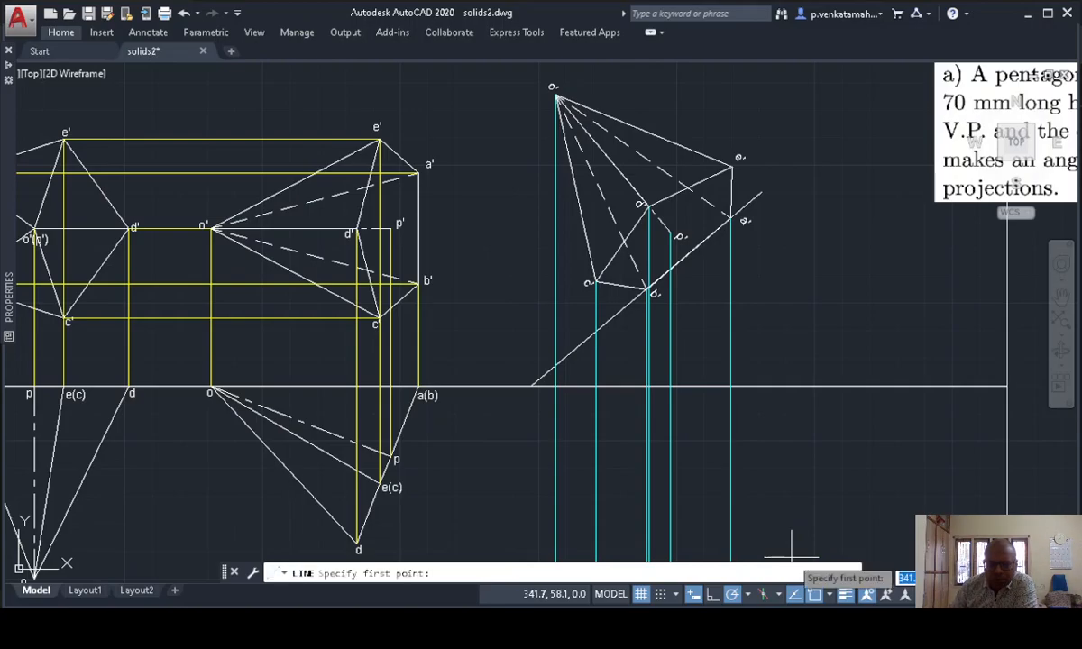
pyautogui.click(732, 165)
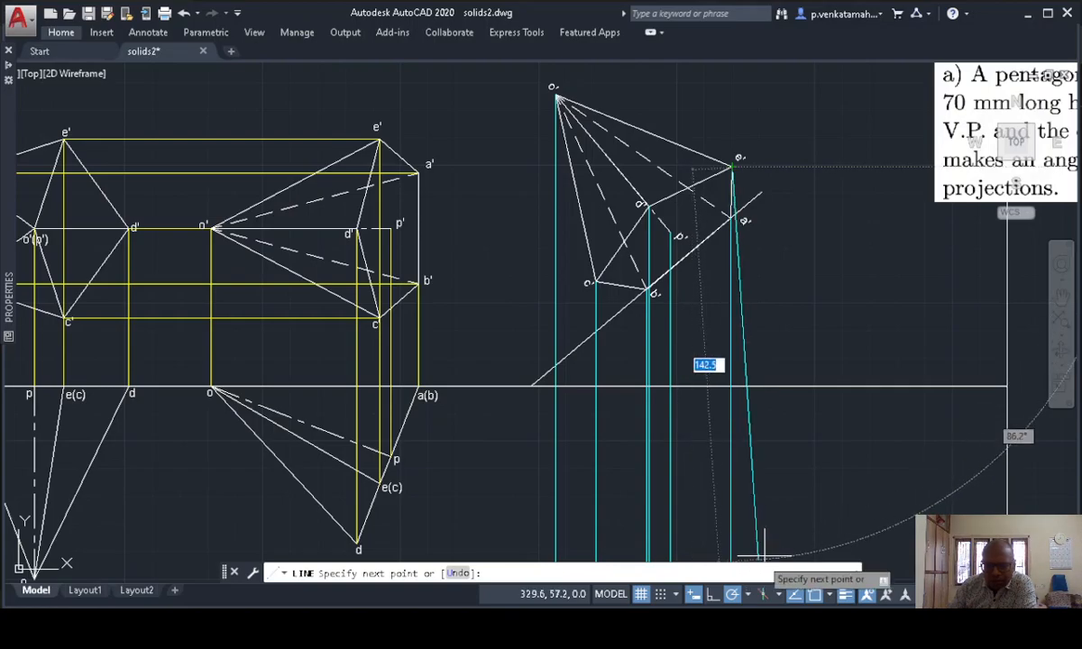
pyautogui.moveTo(753, 546); pyautogui.dragTo(730, 452, button='middle')
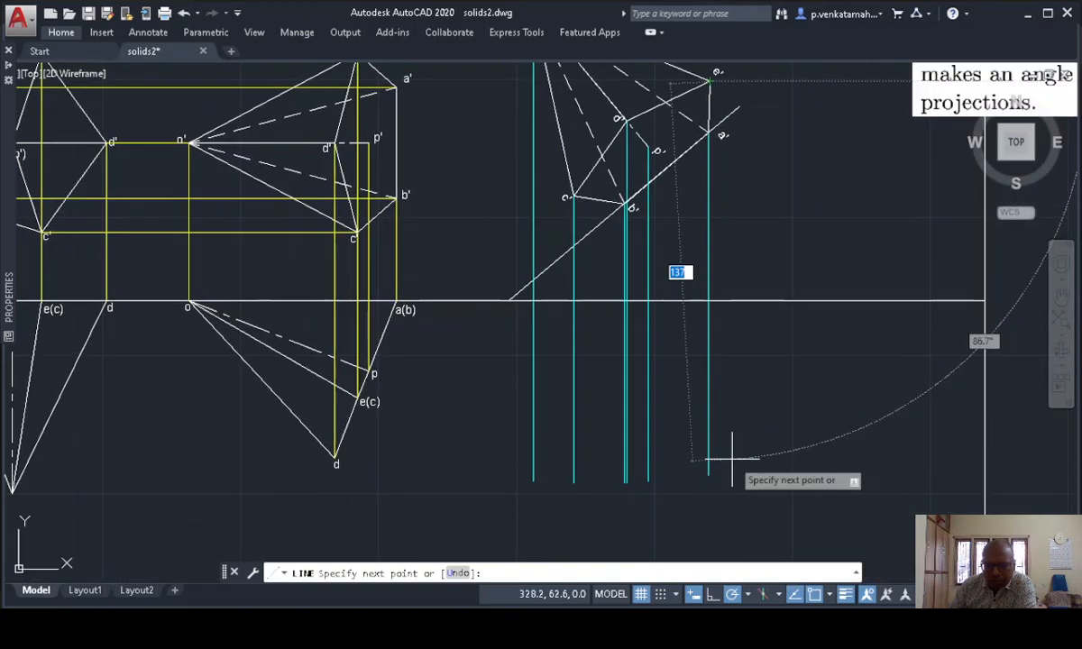
pyautogui.click(709, 512)
pyautogui.press('Escape')
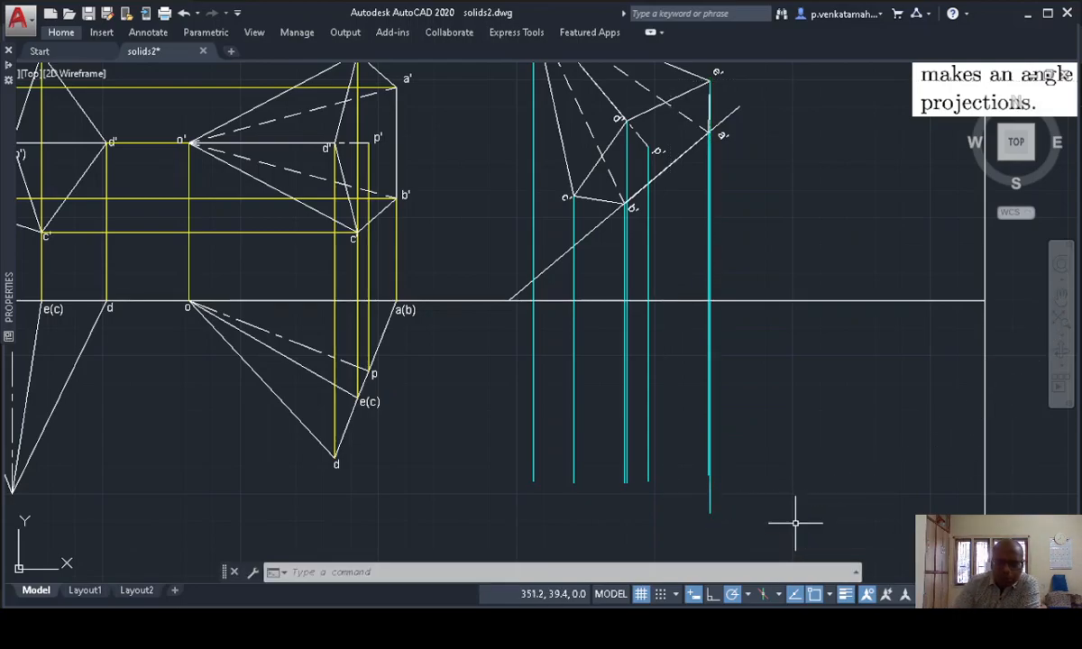
# - Draw a horizontal projector about 106 mm long from d of the tilted top view to the vertical projector of d'
pyautogui.moveTo(745, 391)
pyautogui.mouseDown(button='middle')
pyautogui.moveTo(769, 442)
pyautogui.moveTo(787, 380)
pyautogui.moveTo(778, 408)
pyautogui.mouseUp(button='middle')
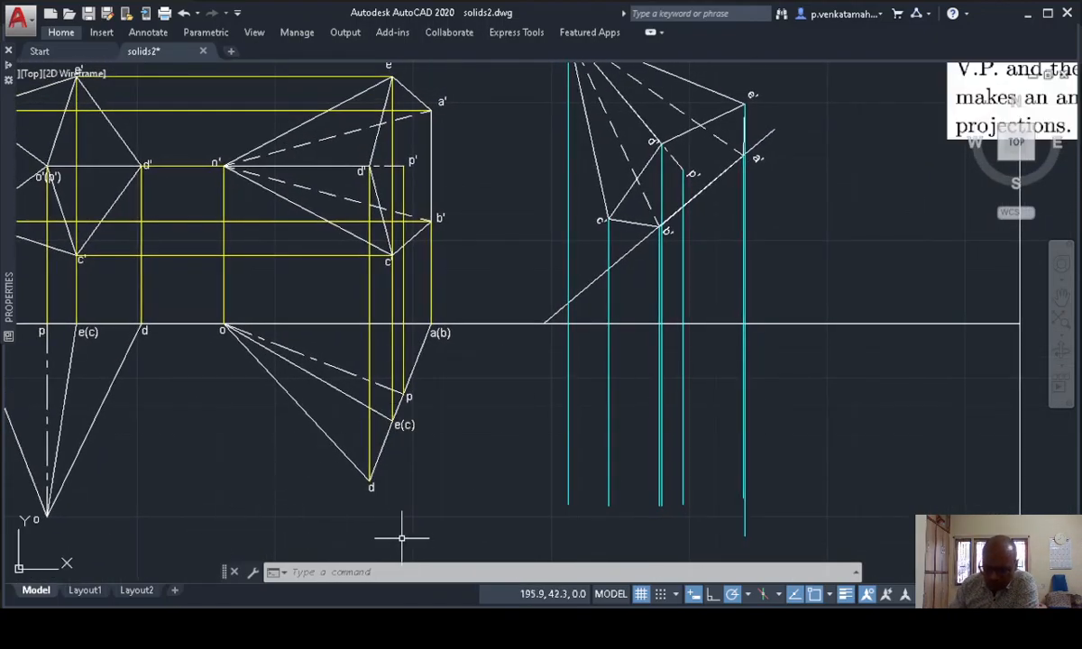
pyautogui.write('l')
pyautogui.press('Return')
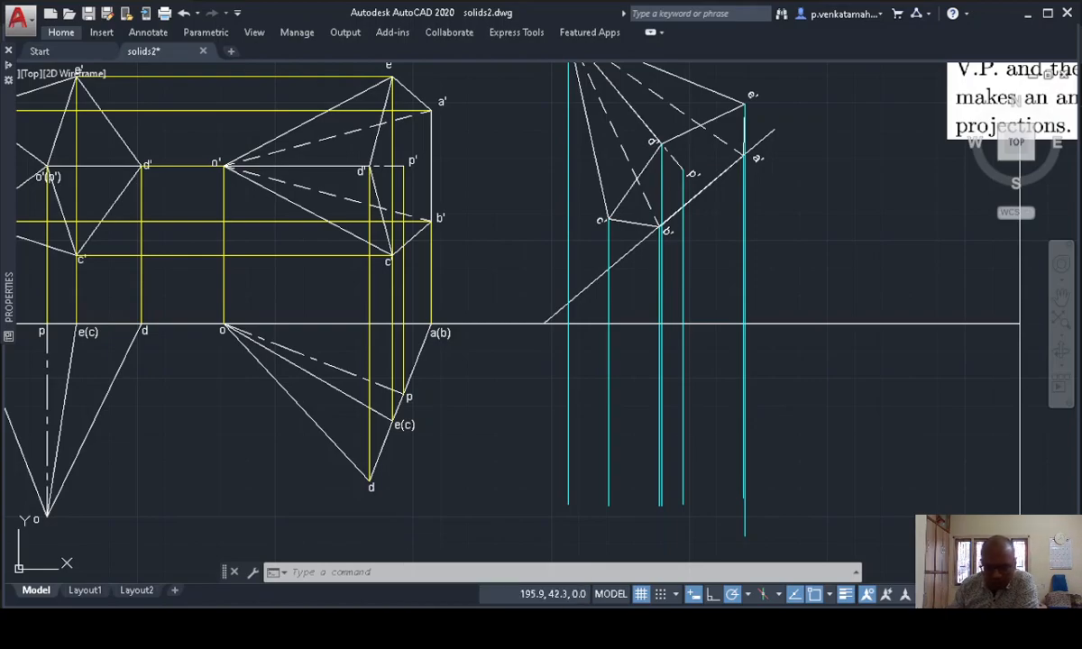
pyautogui.click(369, 482)
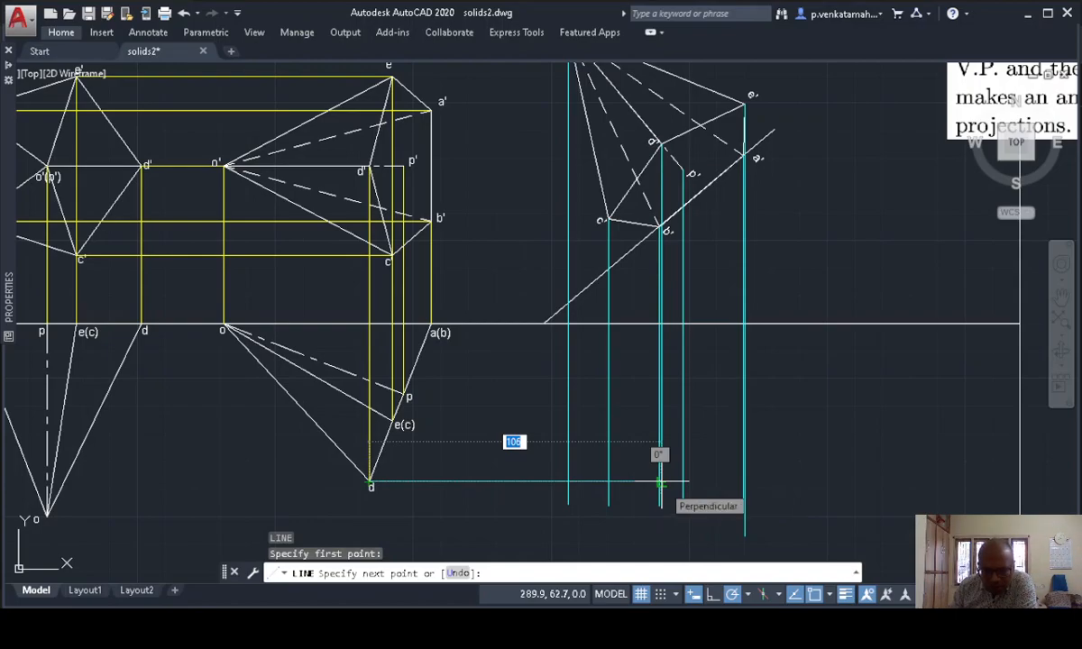
pyautogui.click(660, 483)
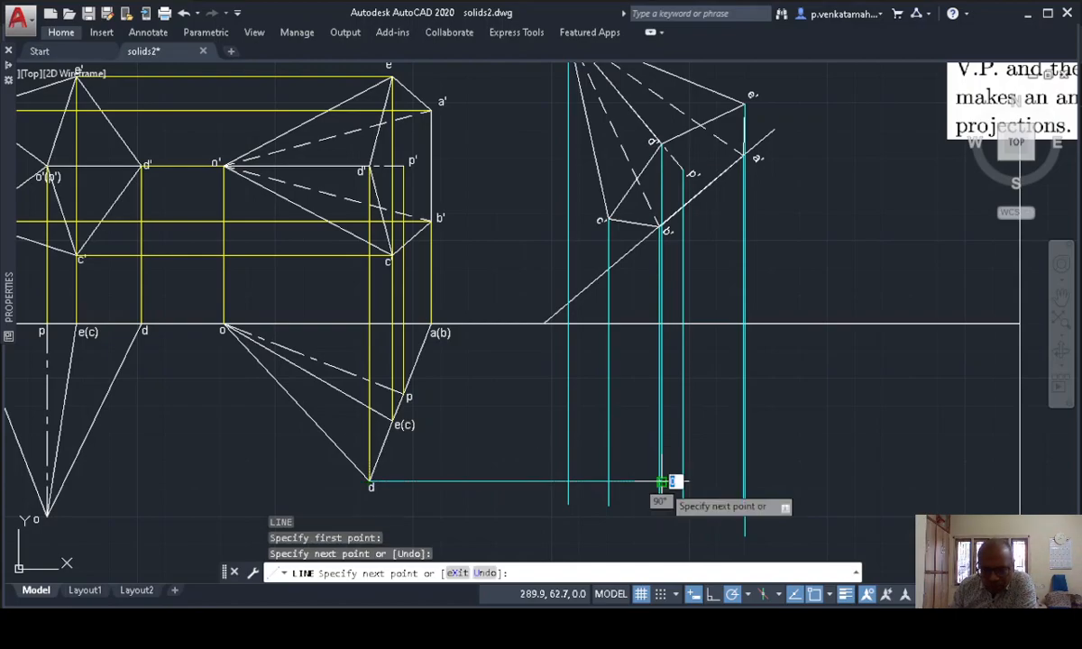
pyautogui.press('Escape')
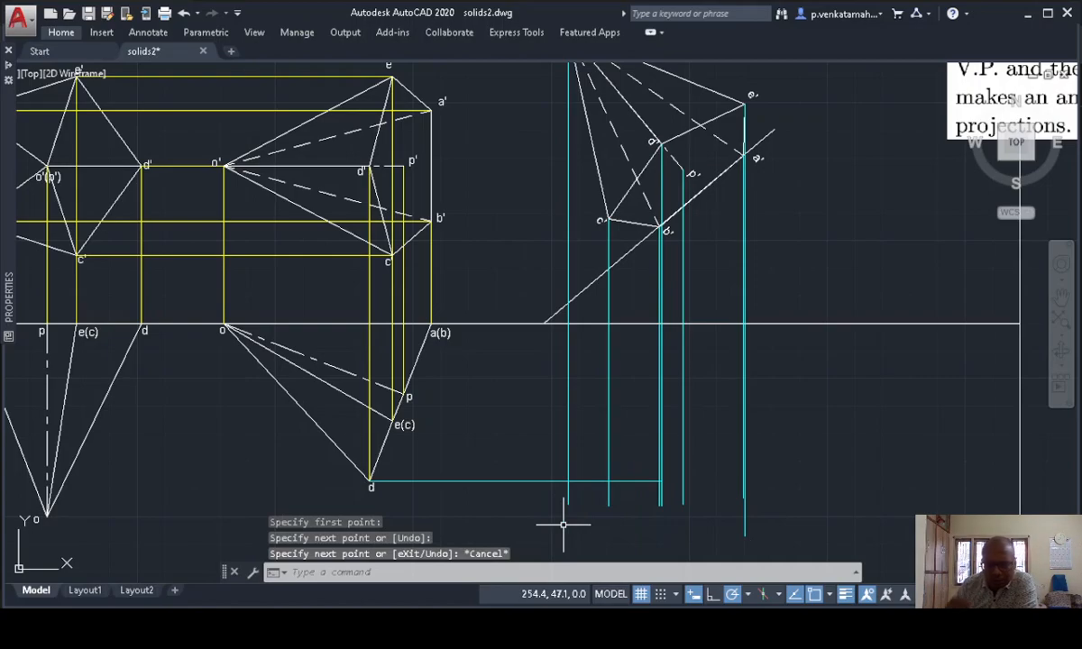
# - Draw horizontal projectors from e(c) of the tilted top view to the e' projector and from p to the p' projector
pyautogui.press('Return')
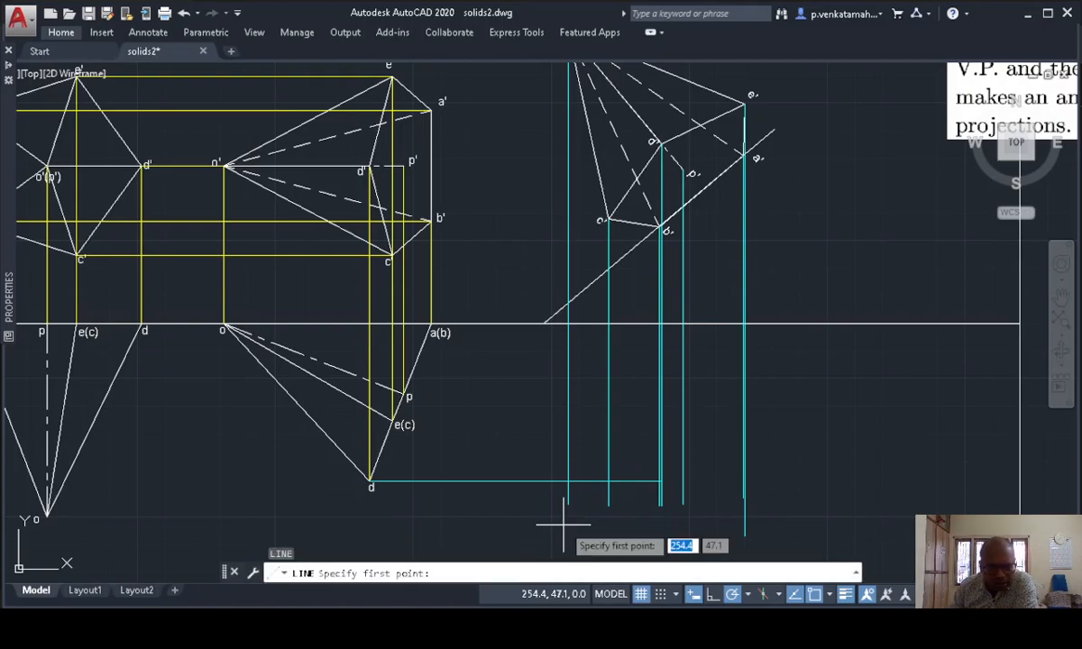
pyautogui.click(393, 422)
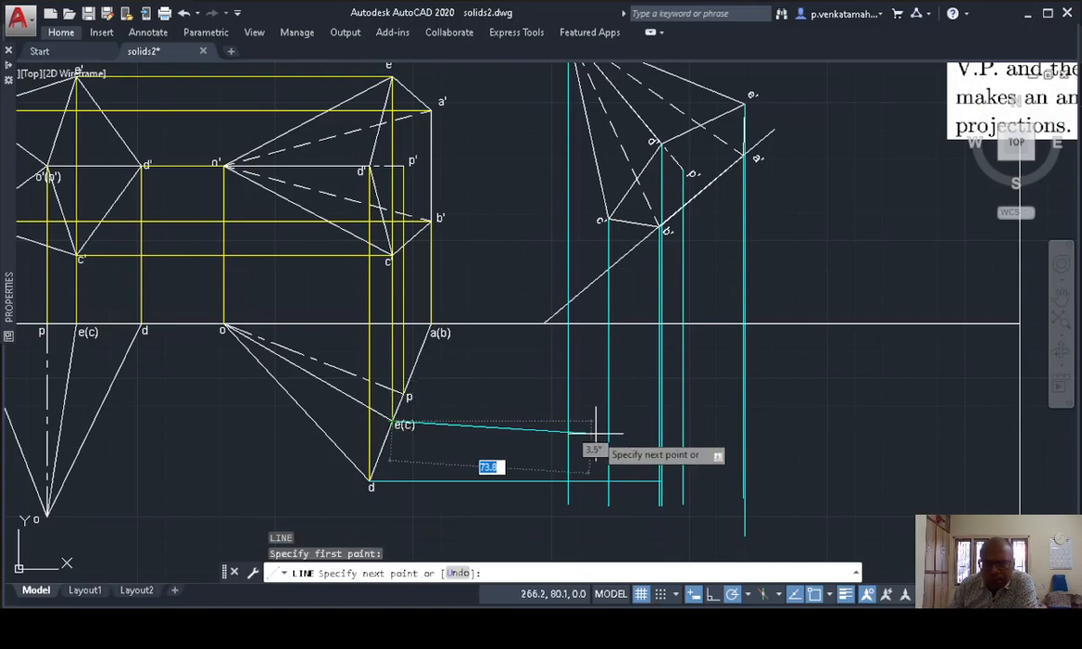
pyautogui.click(743, 421)
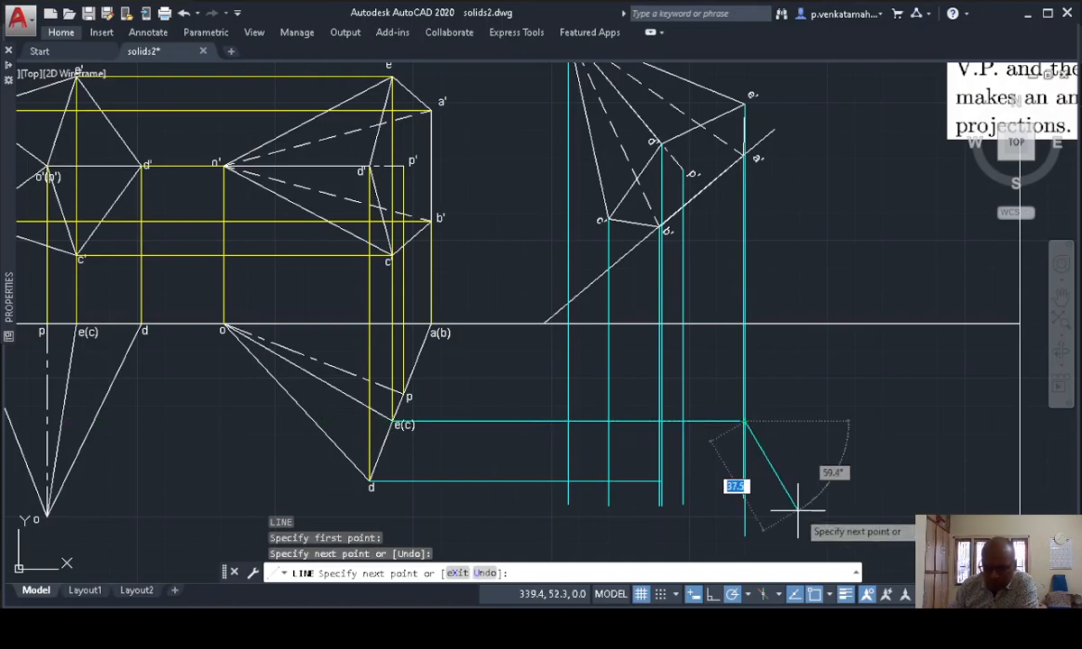
pyautogui.press('Return')
pyautogui.press('Return')
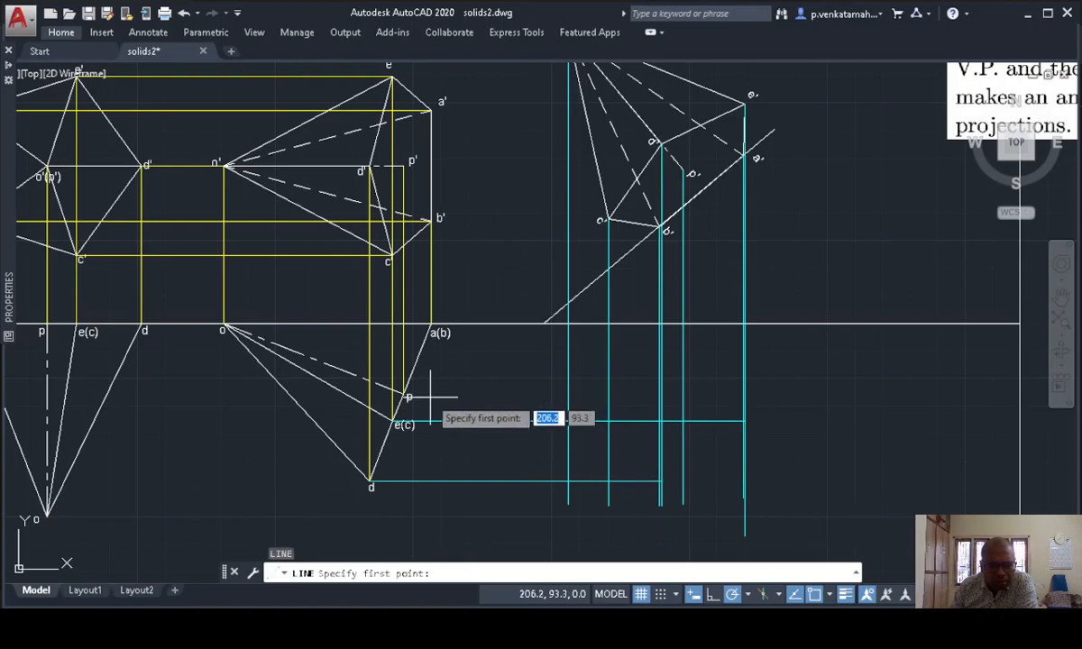
pyautogui.click(404, 394)
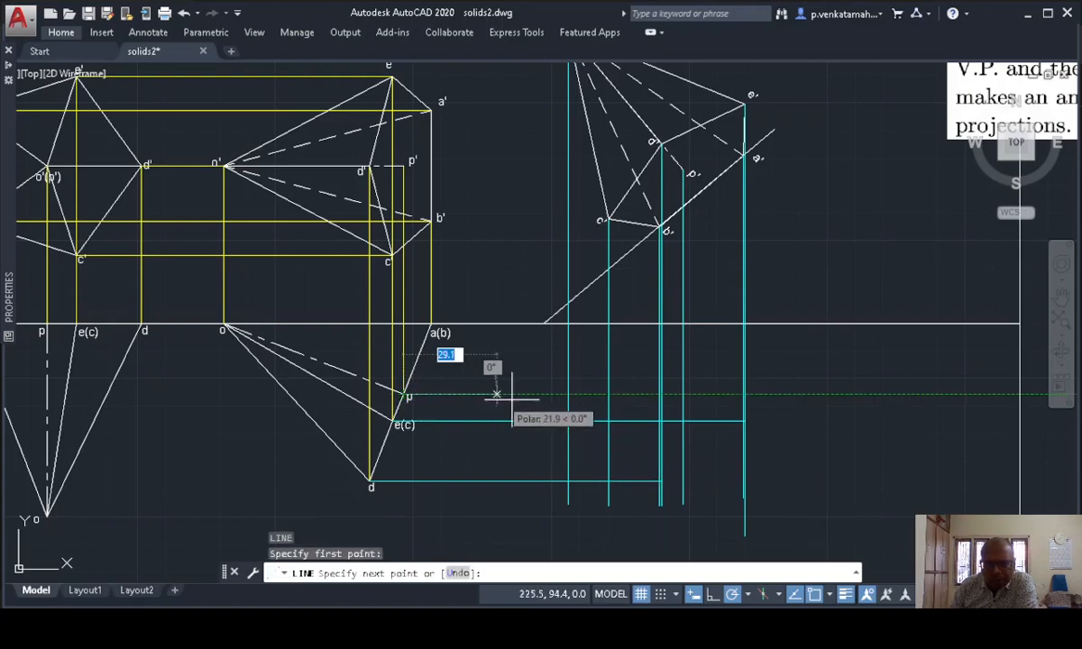
pyautogui.click(683, 394)
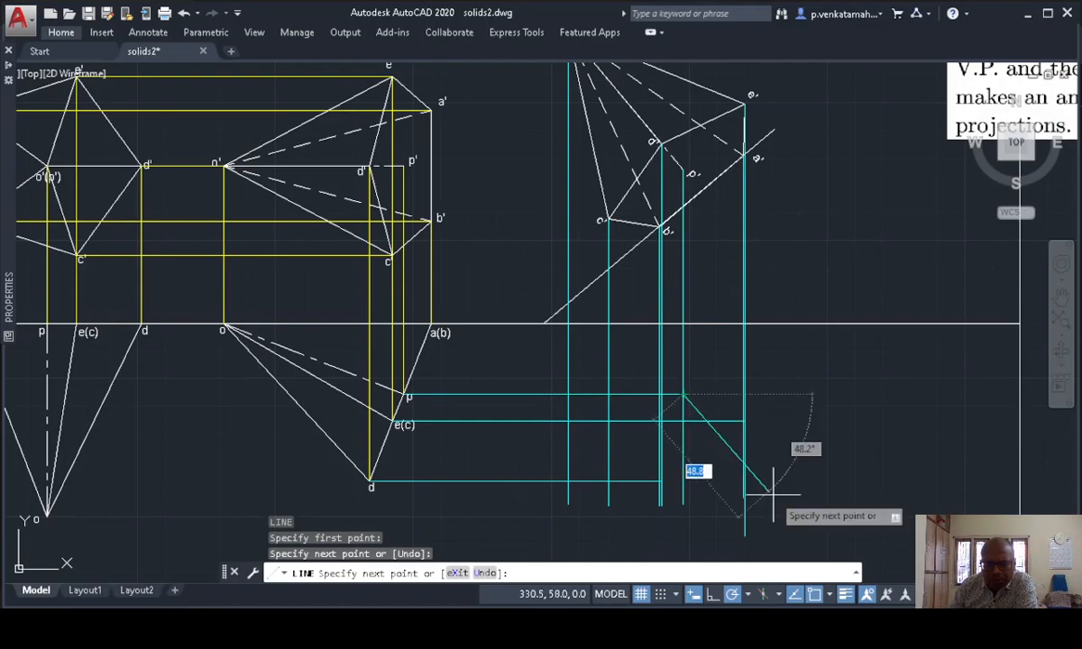
pyautogui.press('Return')
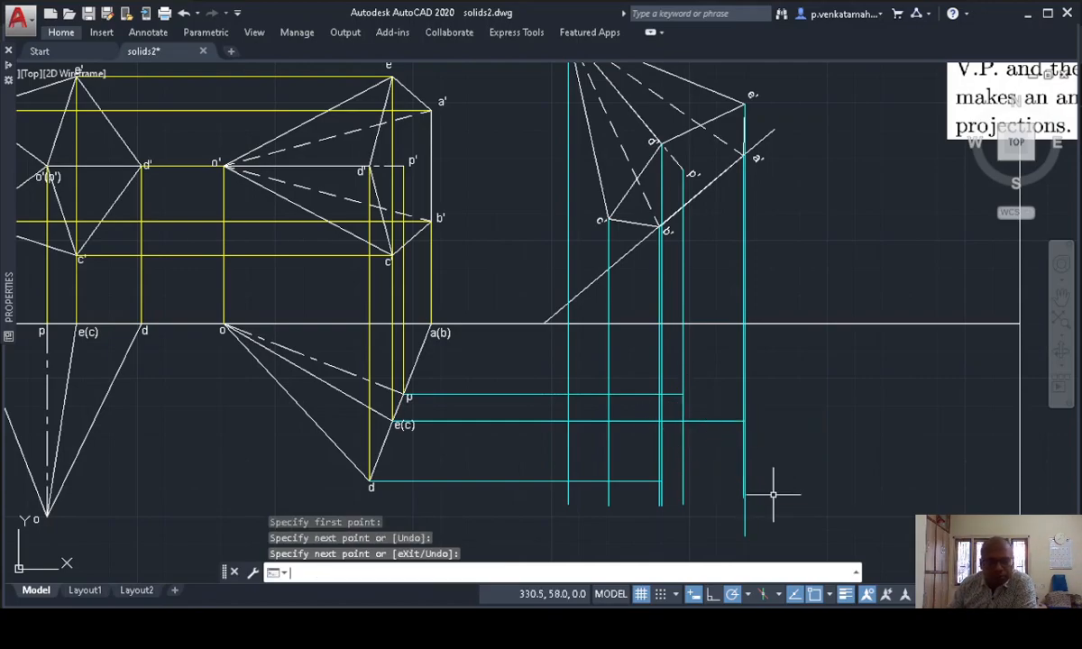
# - Shorten the vertical projector from o' of the rotated front view so that it ends on the XY line
pyautogui.click(568, 496)
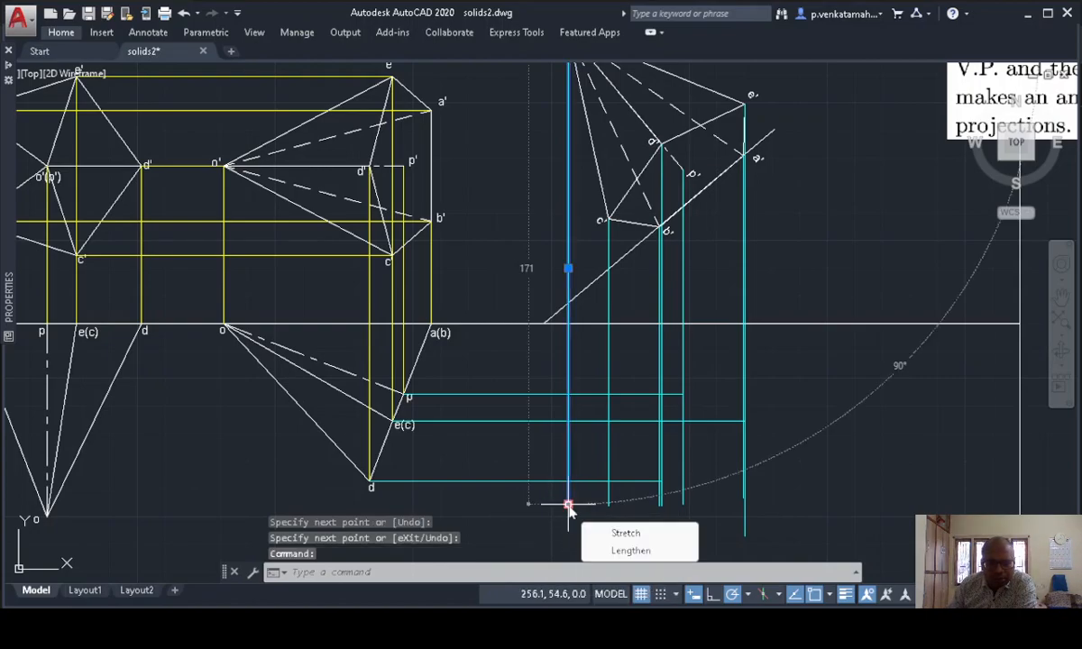
pyautogui.click(569, 504)
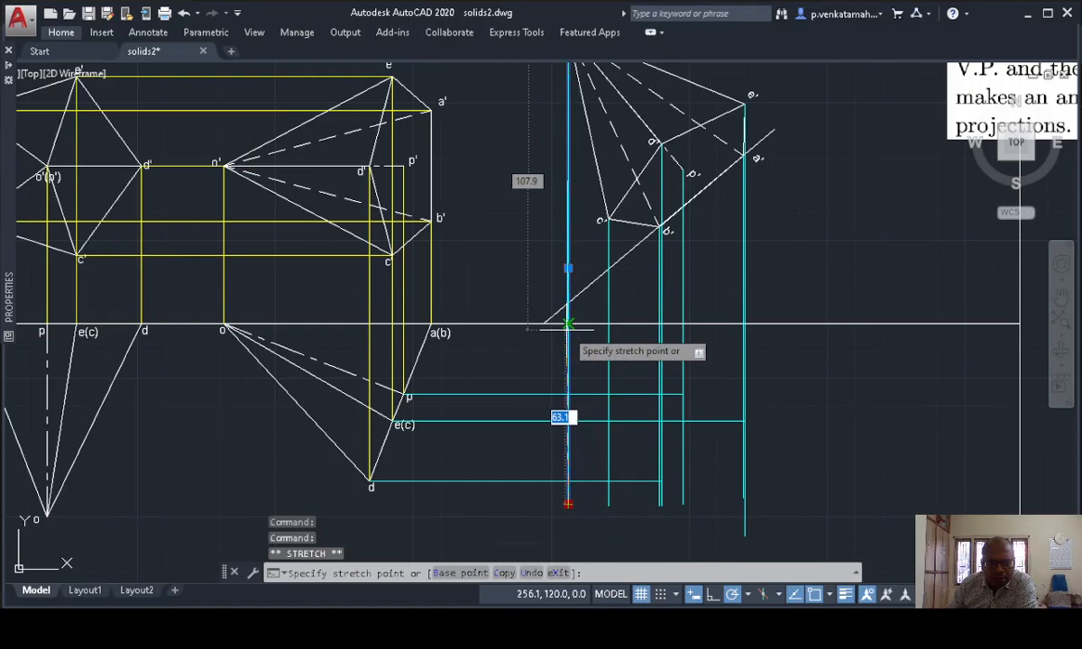
pyautogui.click(568, 324)
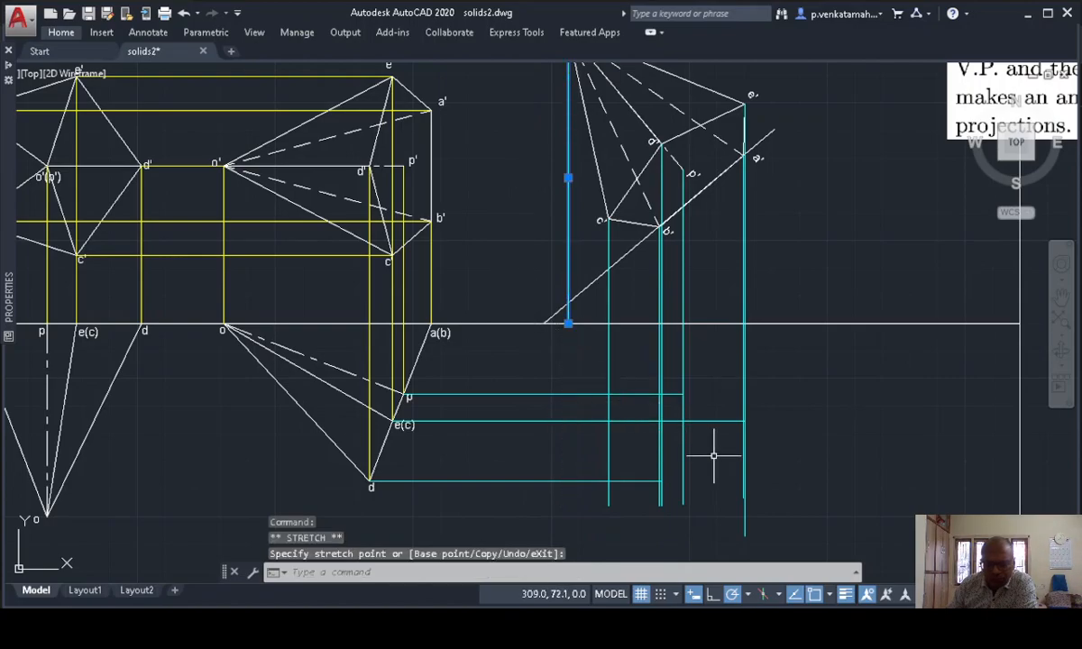
pyautogui.write('l')
pyautogui.press('Return')
pyautogui.click(683, 394)
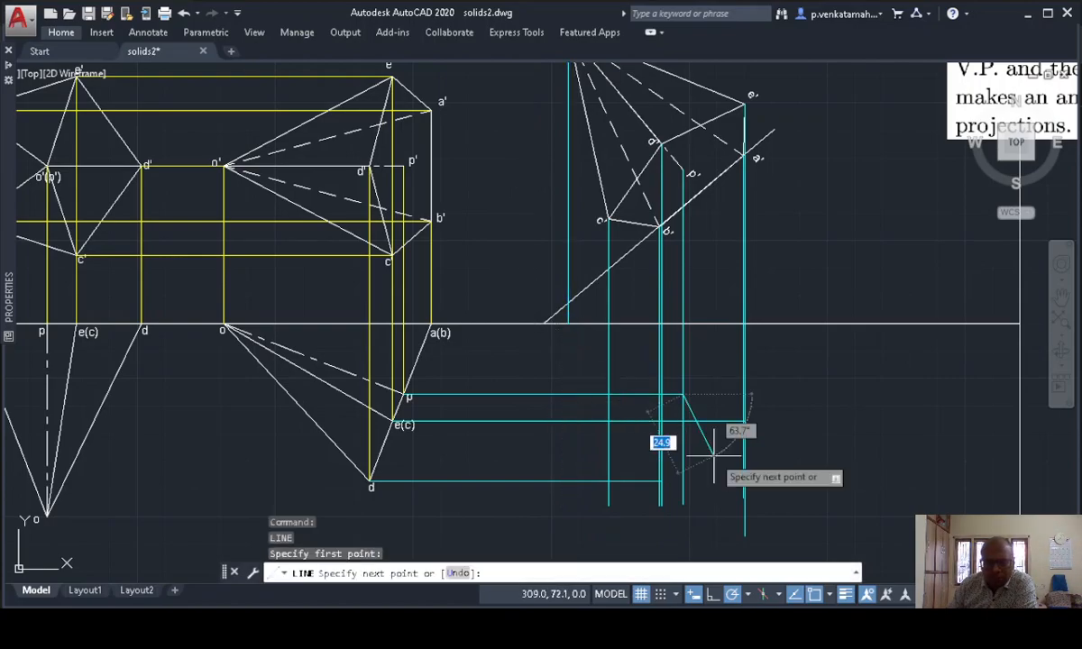
pyautogui.press('Escape')
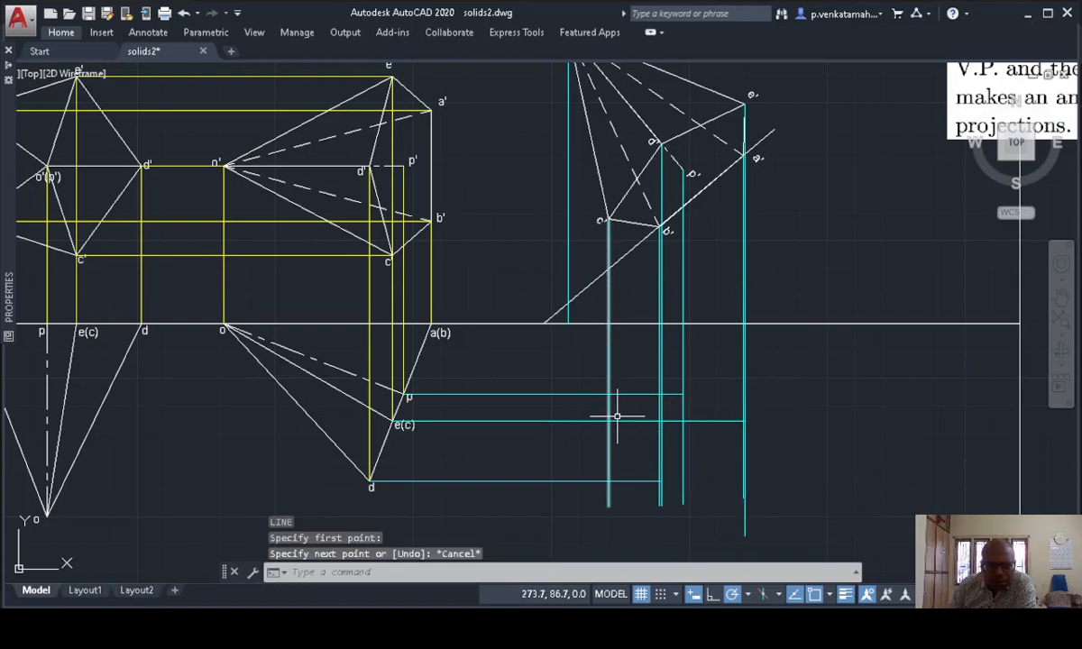
# - Shorten the vertical projector from c' of the rotated front view so that it ends on the horizontal projector from e(c)
pyautogui.click(609, 501)
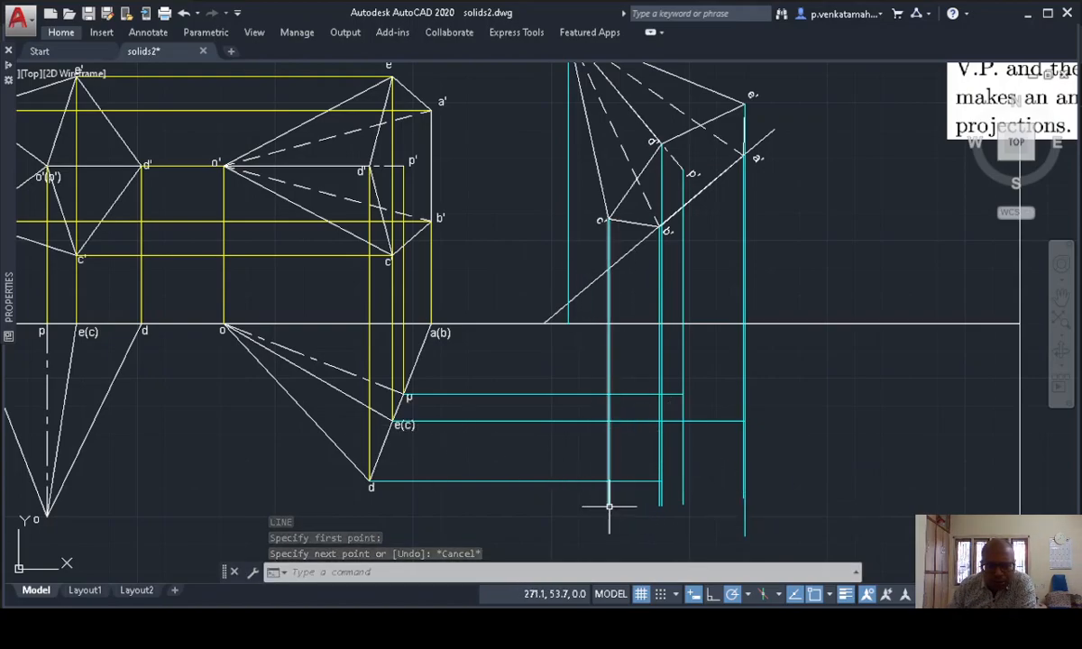
pyautogui.click(608, 505)
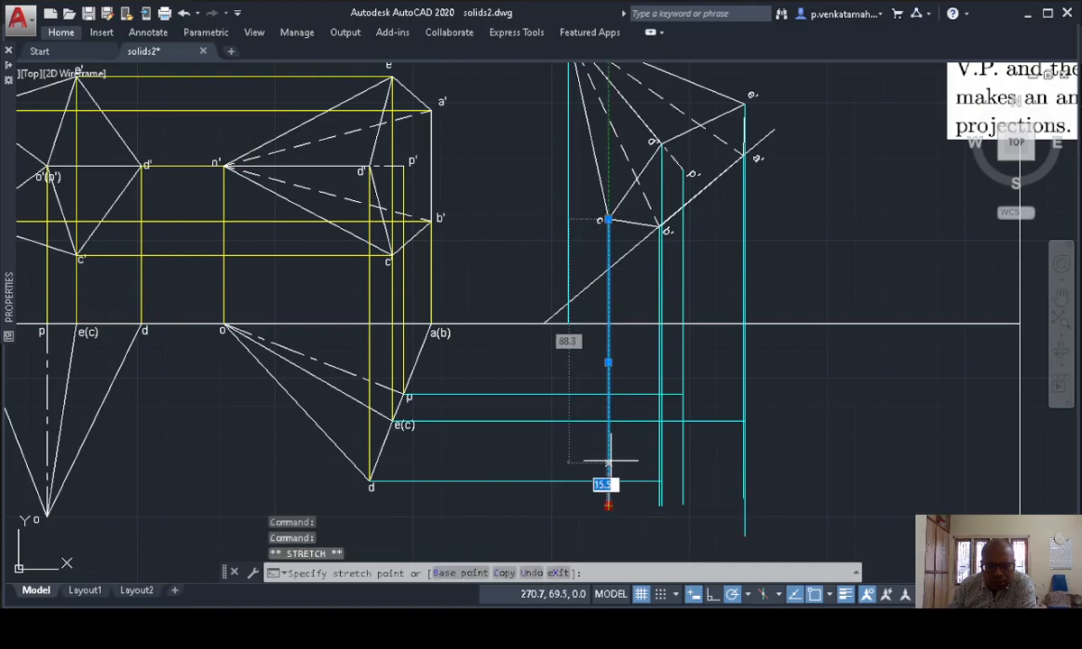
pyautogui.click(609, 422)
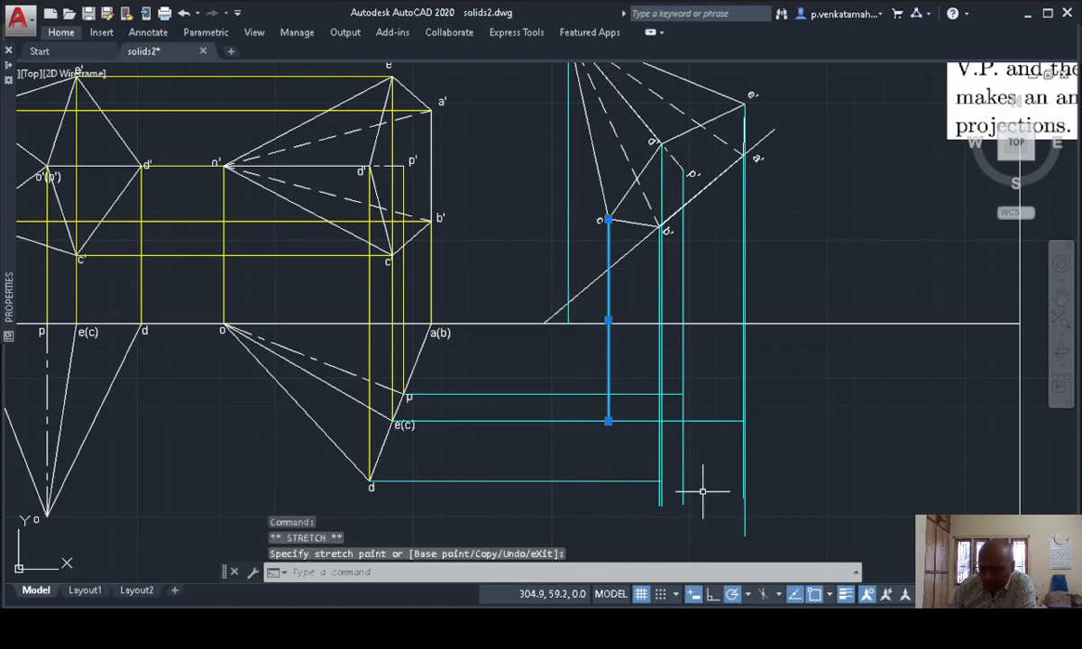
pyautogui.write('l')
pyautogui.press('Return')
pyautogui.press('Escape')
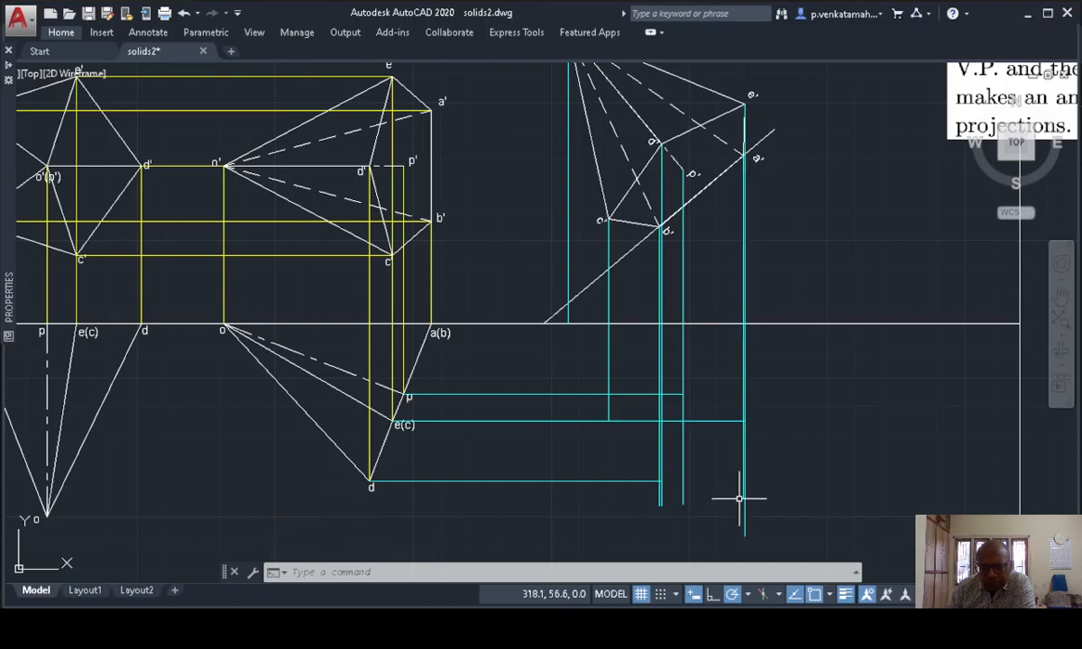
# - Shorten the vertical projector from a' of the rotated front view so that it ends on the XY line
pyautogui.scroll(2, 739, 498)
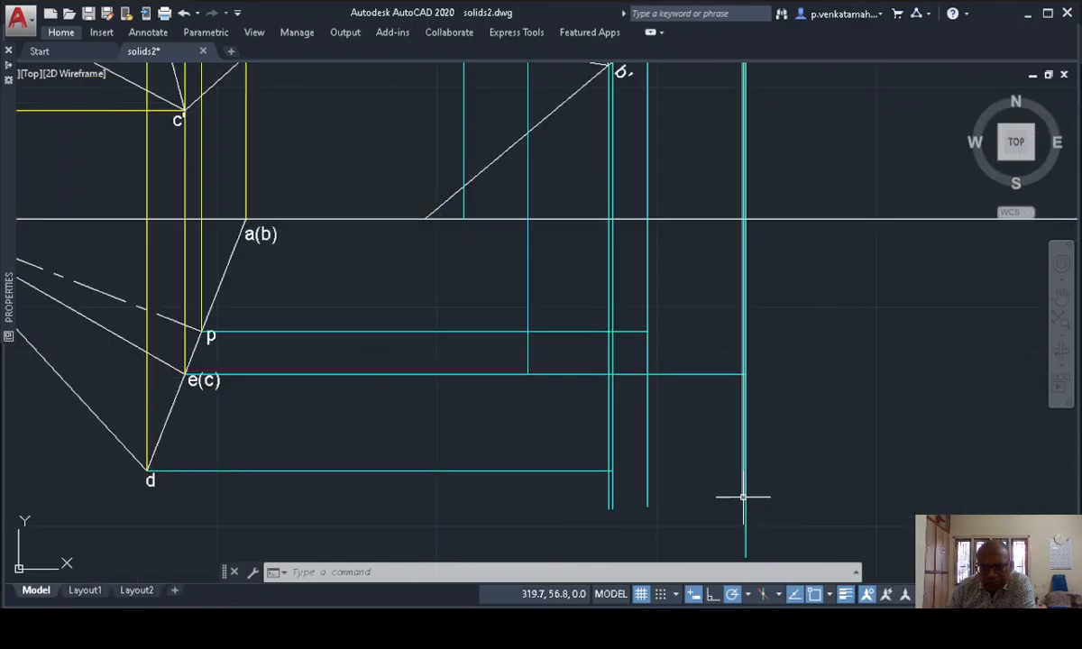
pyautogui.click(743, 497)
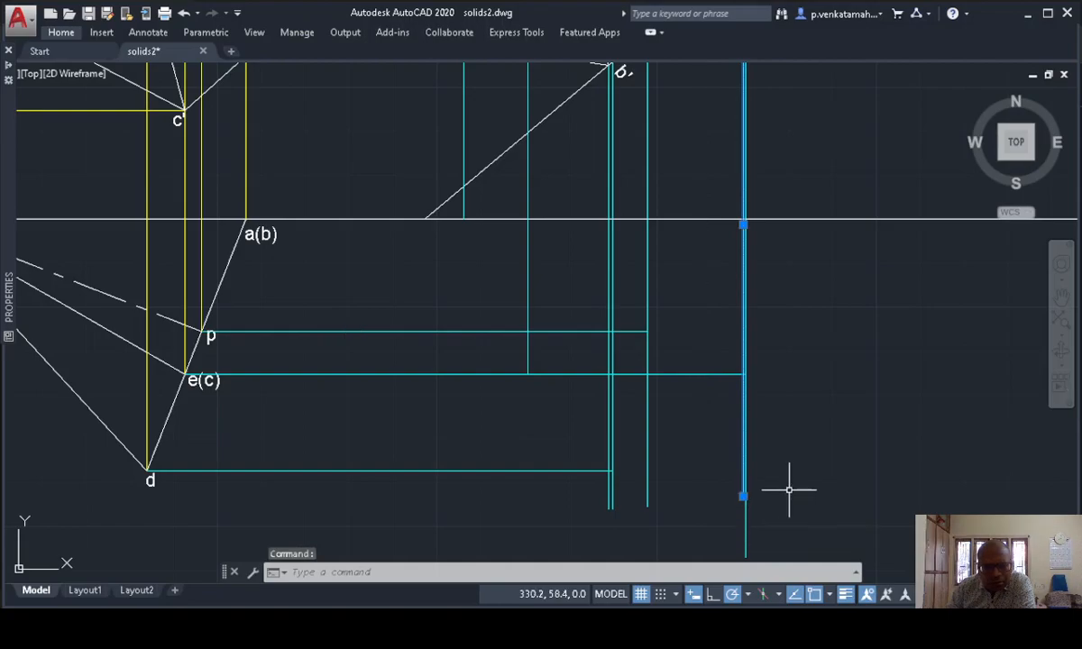
pyautogui.scroll(-2, 790, 490)
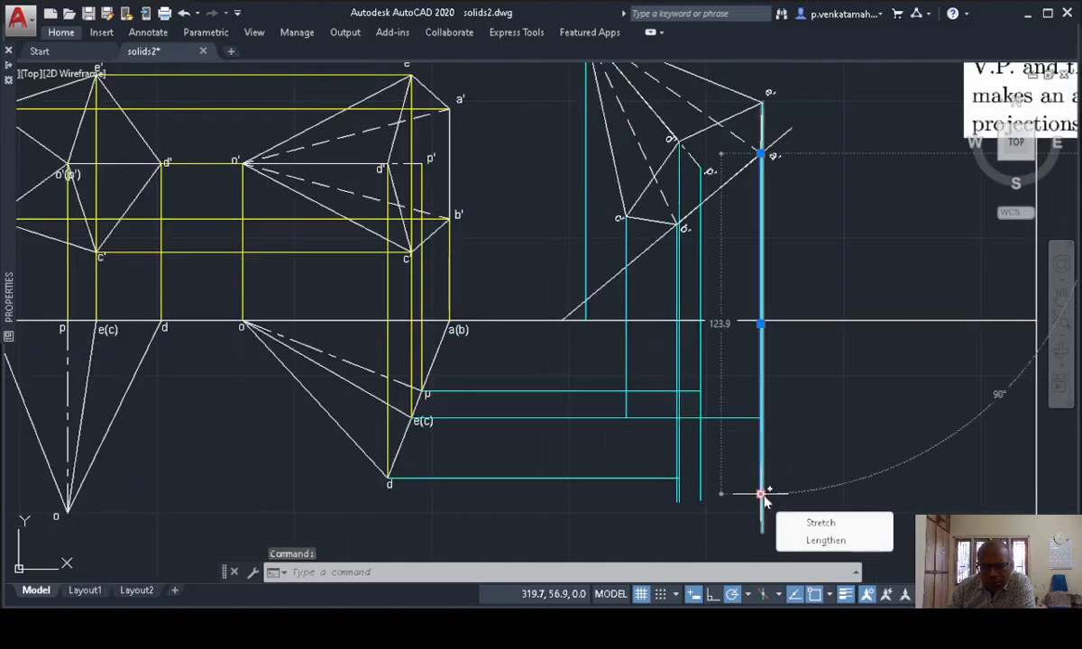
pyautogui.click(762, 496)
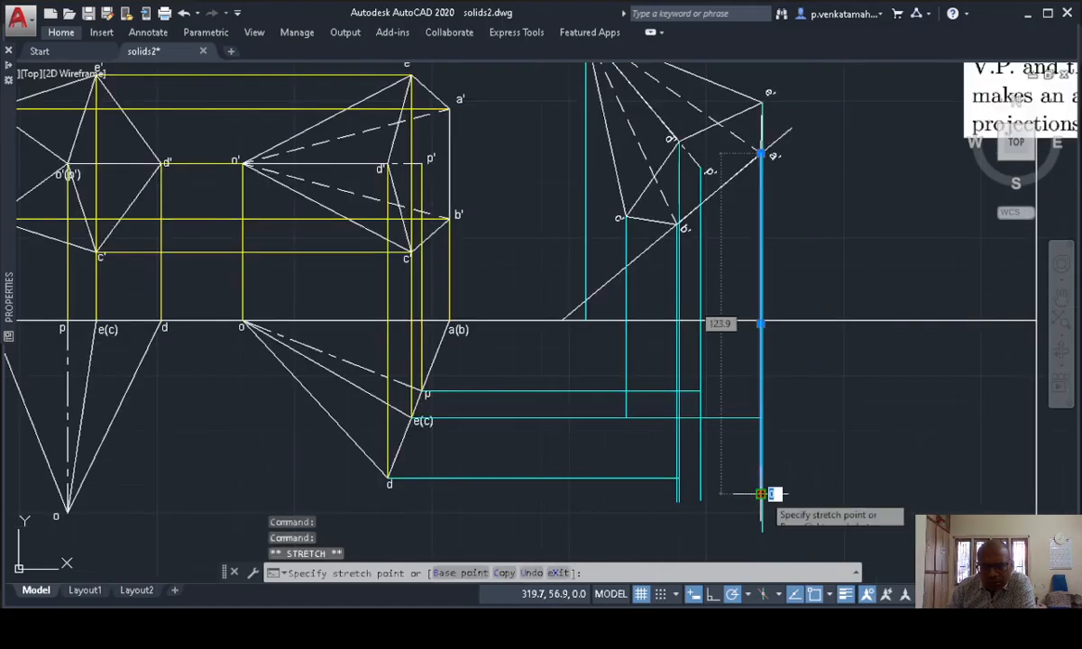
pyautogui.click(760, 320)
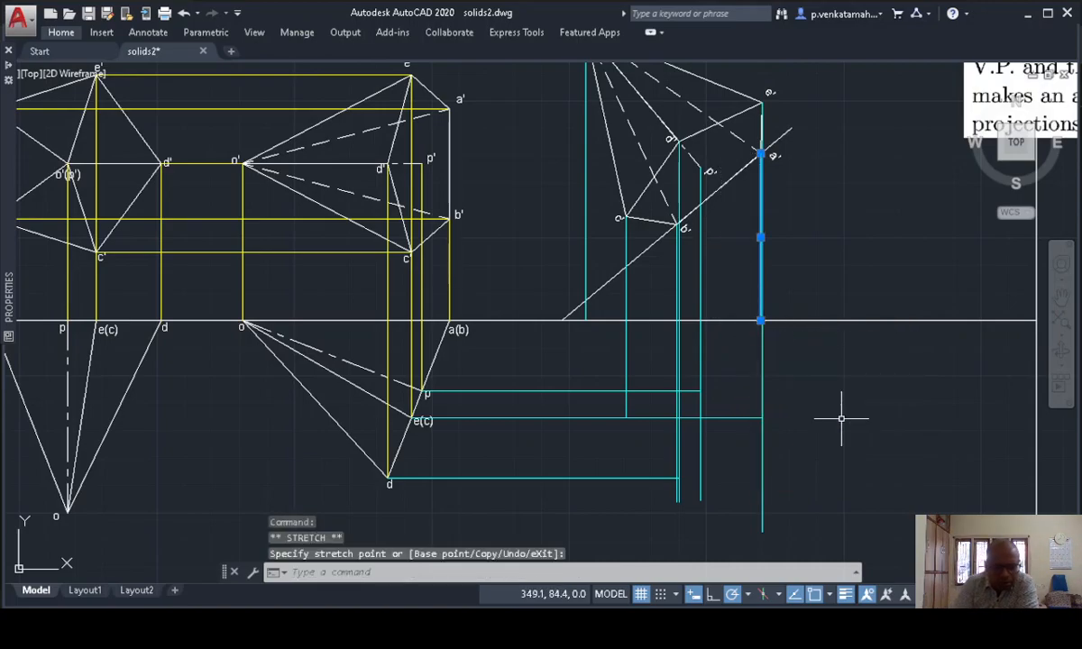
pyautogui.press('Escape')
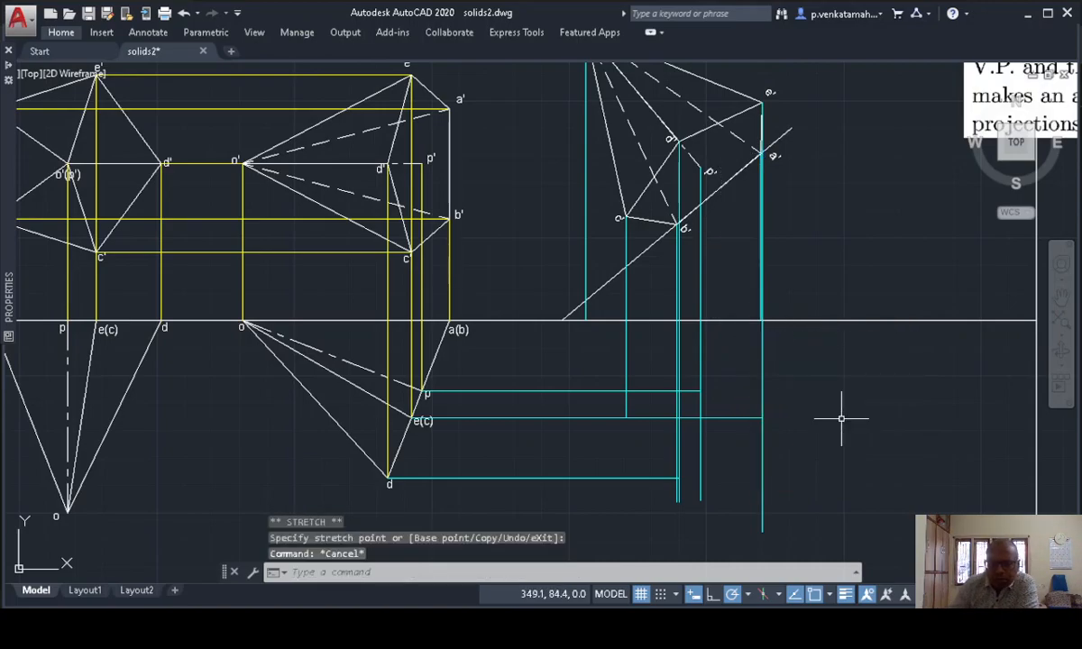
# - Shorten the vertical projector from e' of the rotated front view so that it ends on the horizontal projector from e(c)
pyautogui.click(762, 496)
pyautogui.click(762, 532)
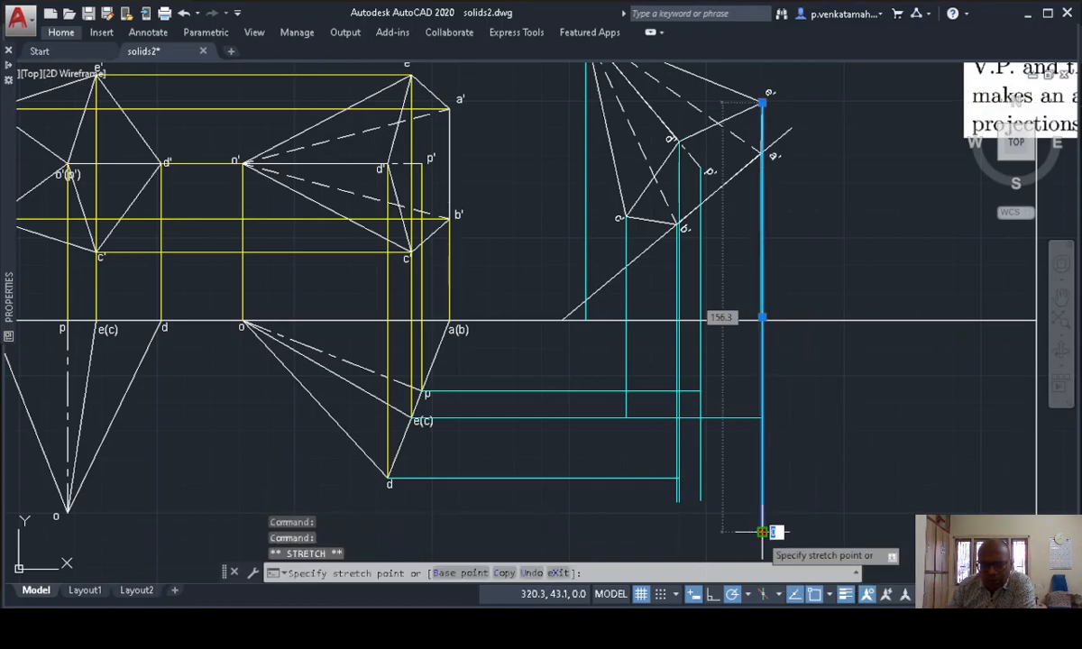
pyautogui.click(763, 418)
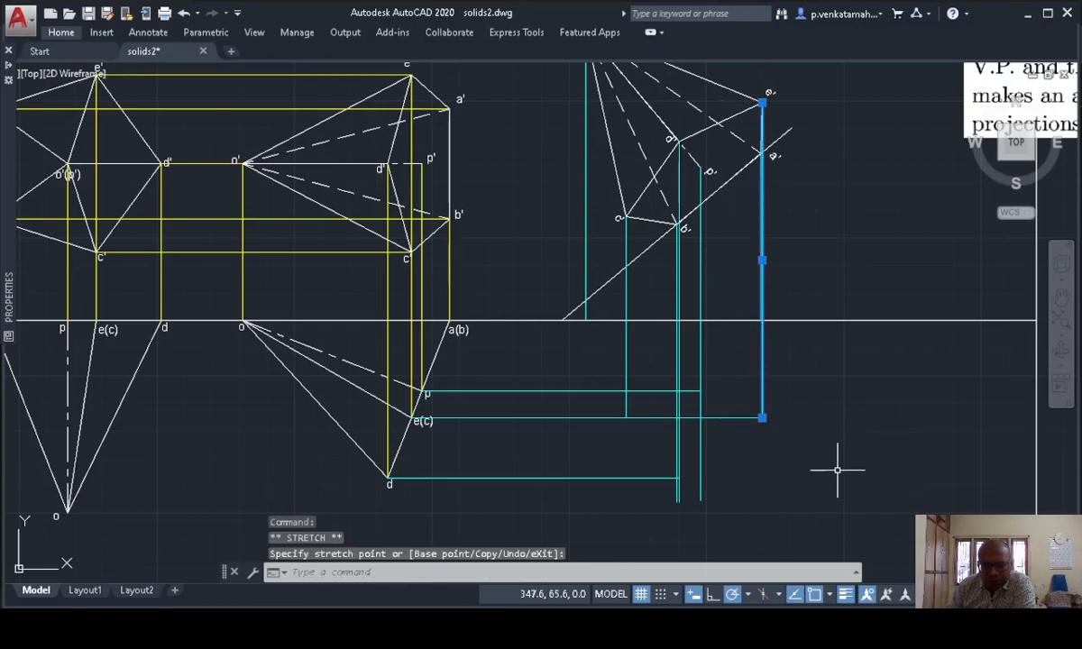
# - Shorten the vertical projectors from p' and d' of the rotated front view so they end on the horizontal projectors from p and d
pyautogui.click(701, 495)
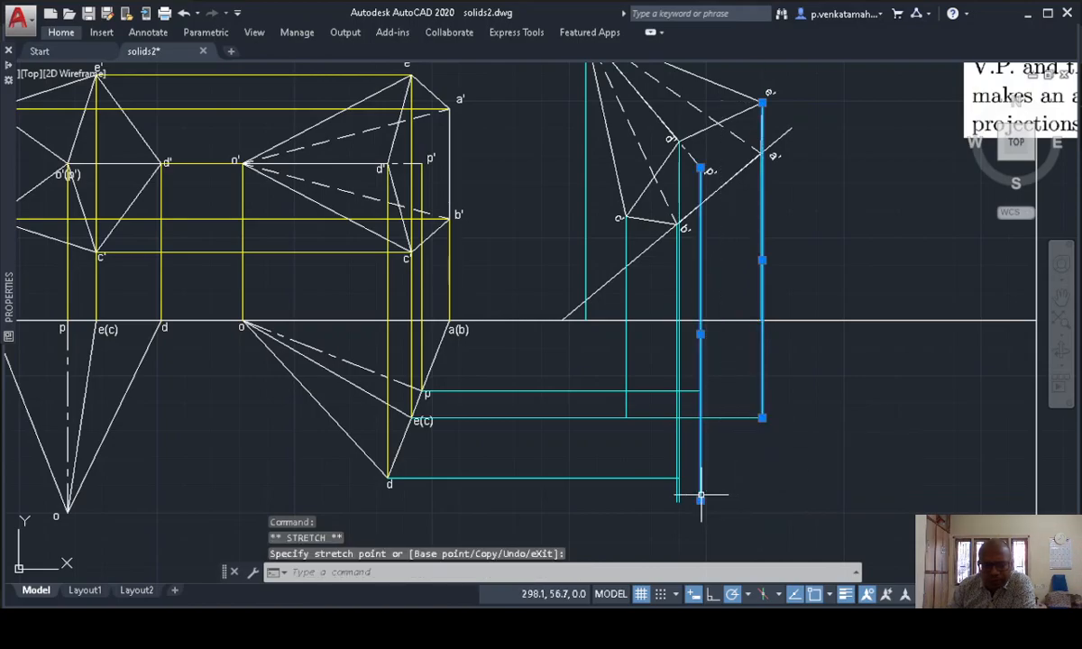
pyautogui.click(700, 498)
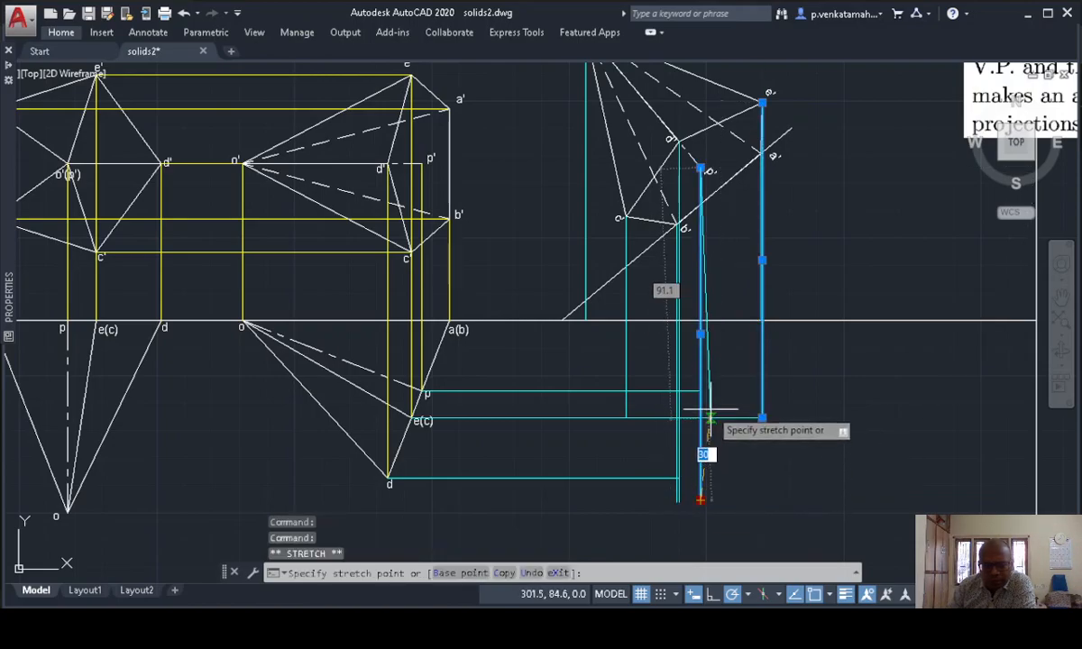
pyautogui.click(680, 499)
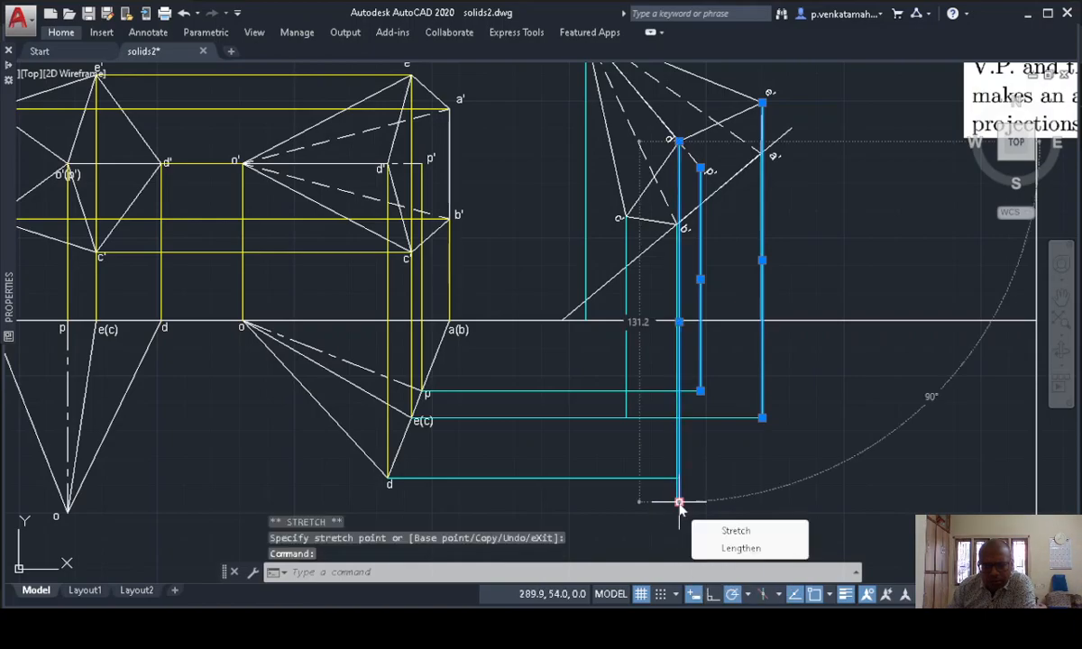
pyautogui.click(680, 503)
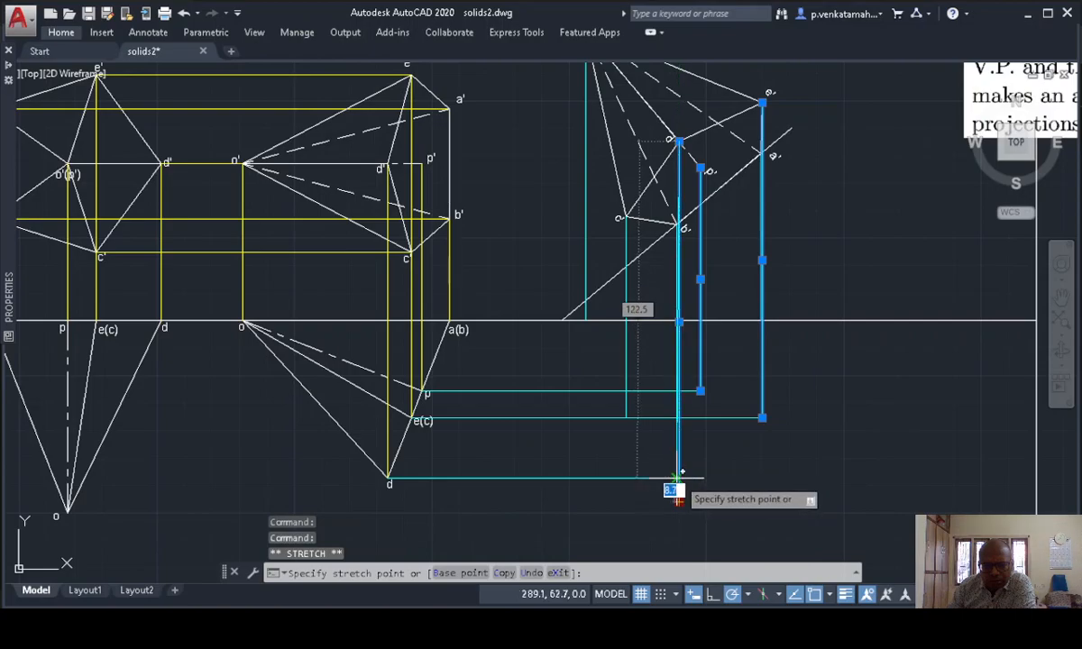
pyautogui.scroll(4, 678, 476)
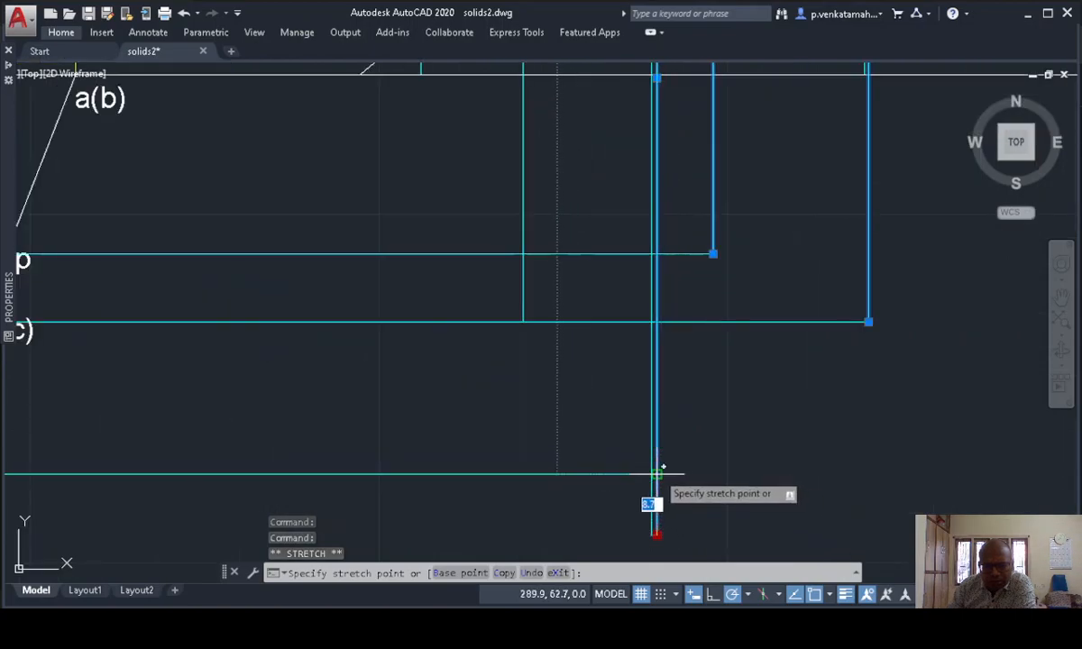
pyautogui.scroll(-2, 657, 473)
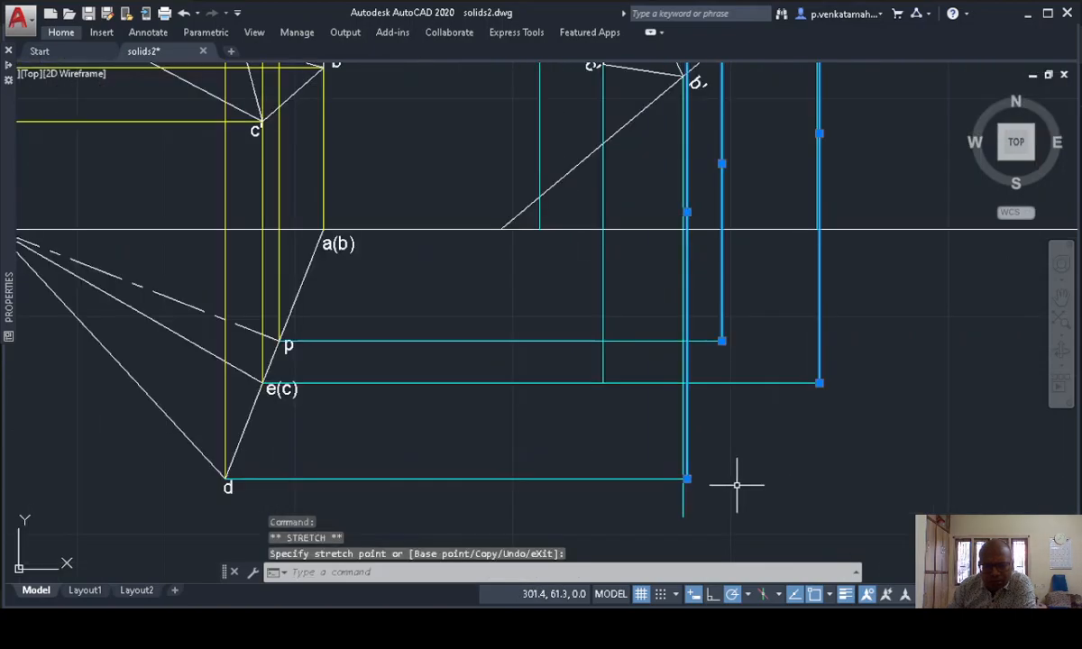
pyautogui.click(691, 517)
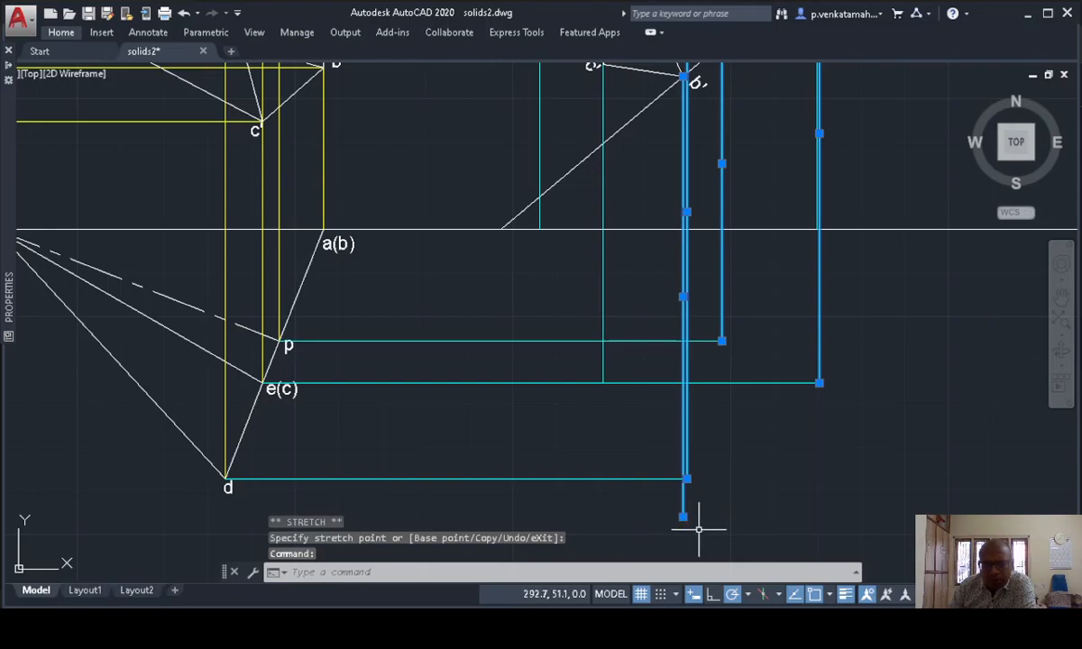
pyautogui.moveTo(683, 518)
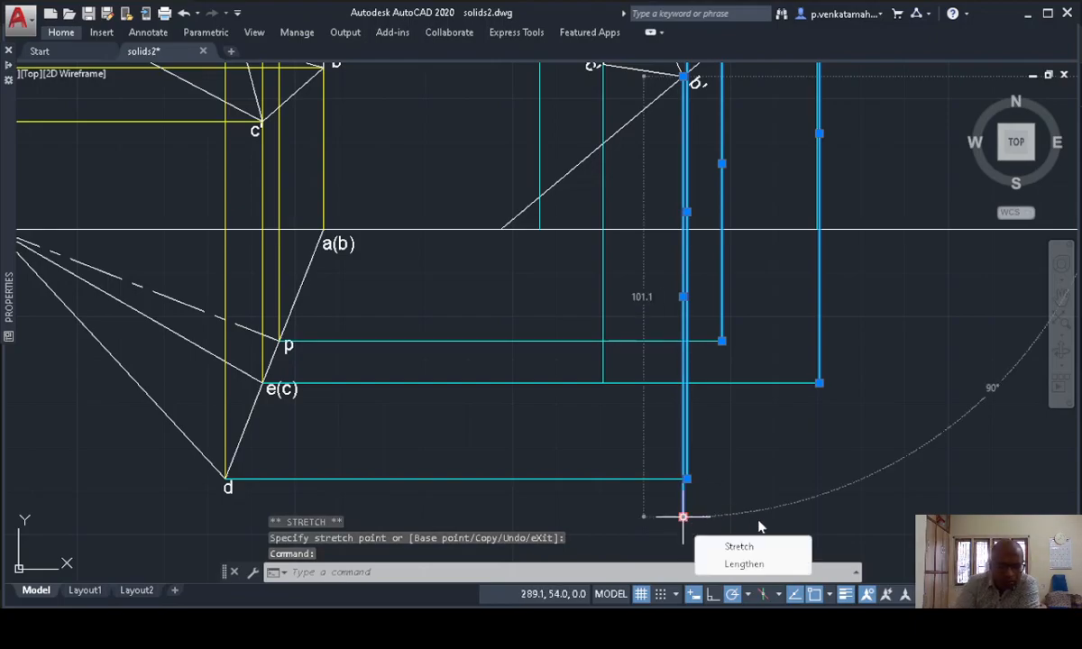
pyautogui.press('Escape')
pyautogui.press('Escape')
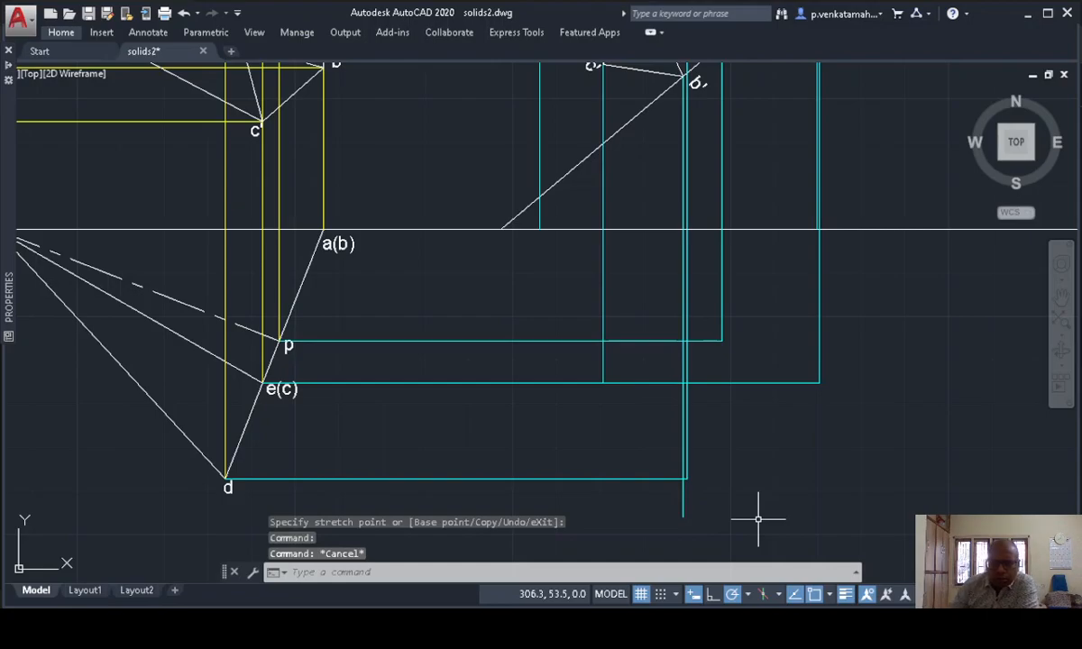
# - Shorten the vertical projector from b' of the rotated front view so that it ends on the XY line
pyautogui.click(684, 507)
pyautogui.click(683, 517)
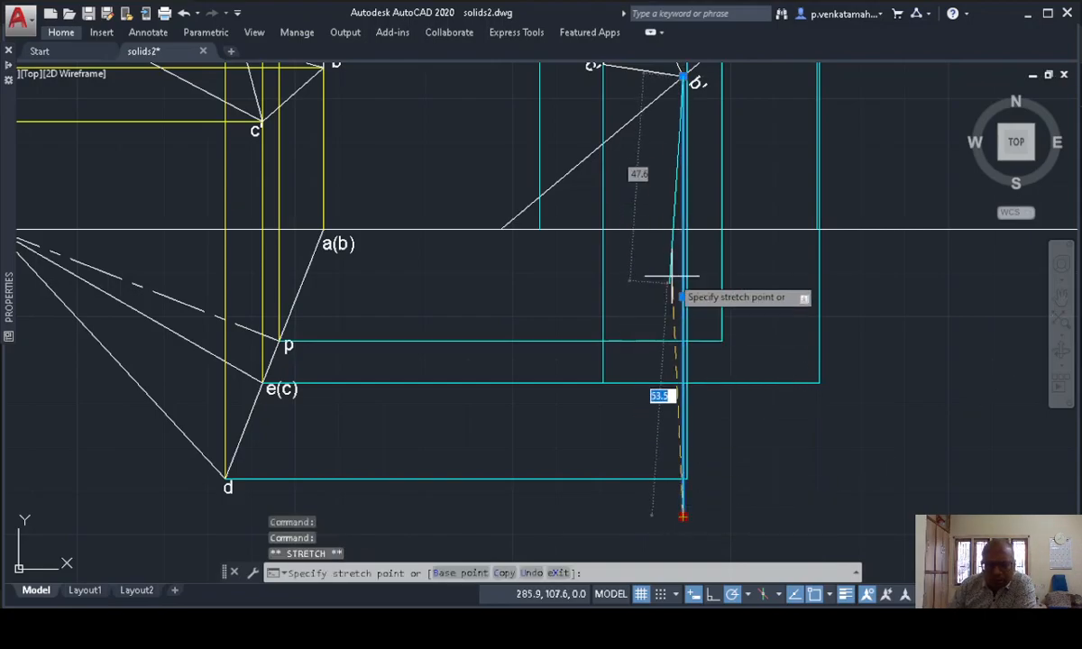
pyautogui.click(682, 229)
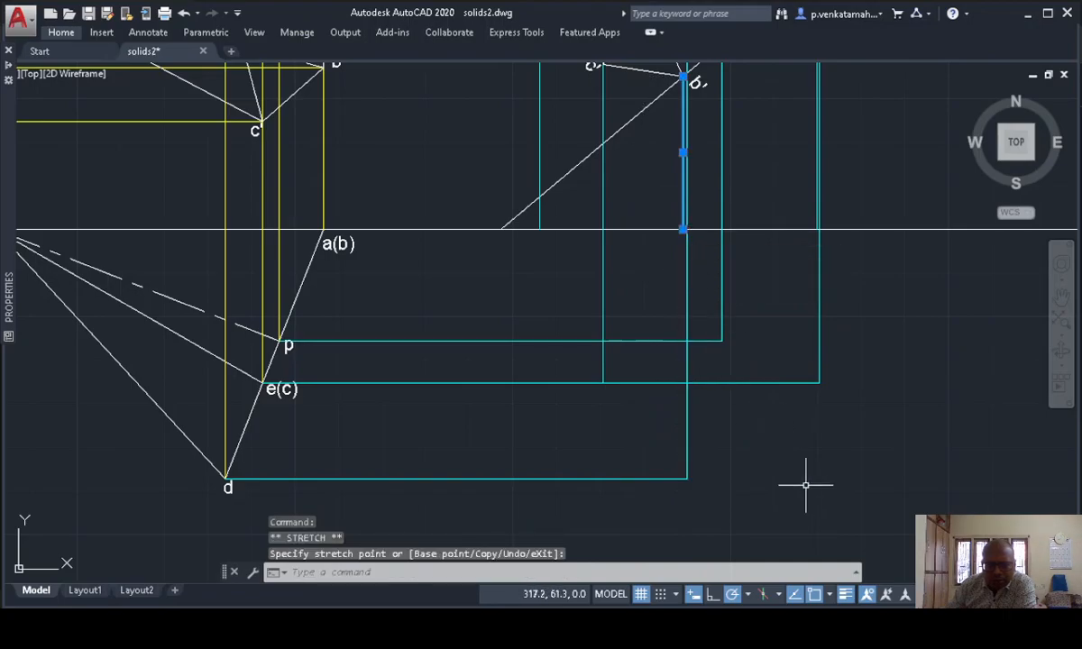
pyautogui.press('Escape')
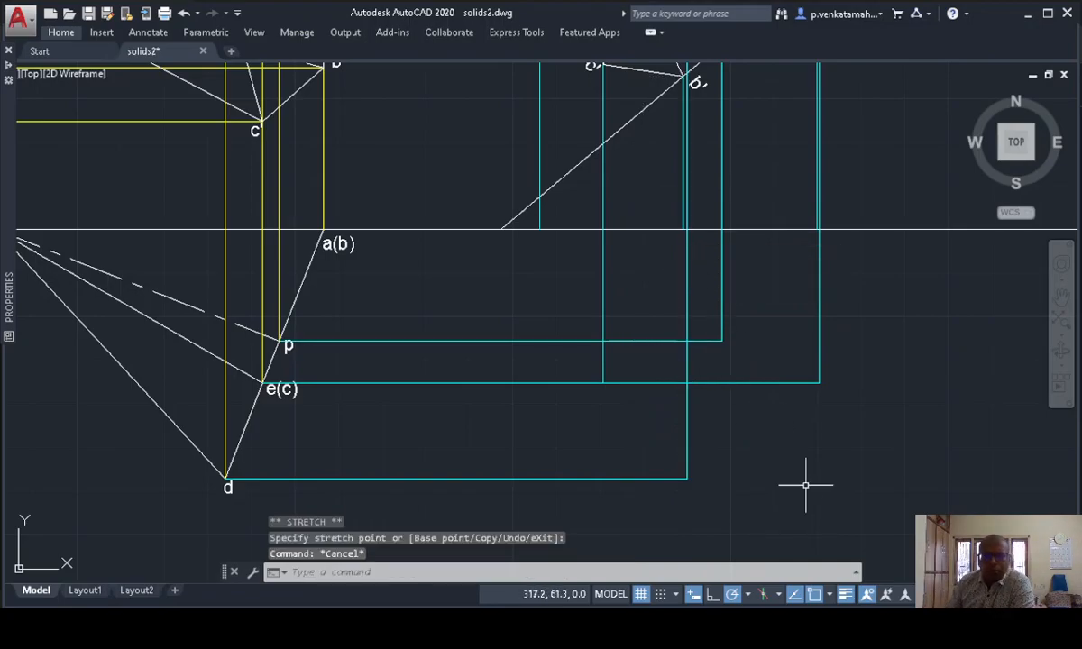
# - Change the current object colour from cyan back to white for the new labels
pyautogui.scroll(-2, 805, 485)
pyautogui.scroll(2, 718, 490)
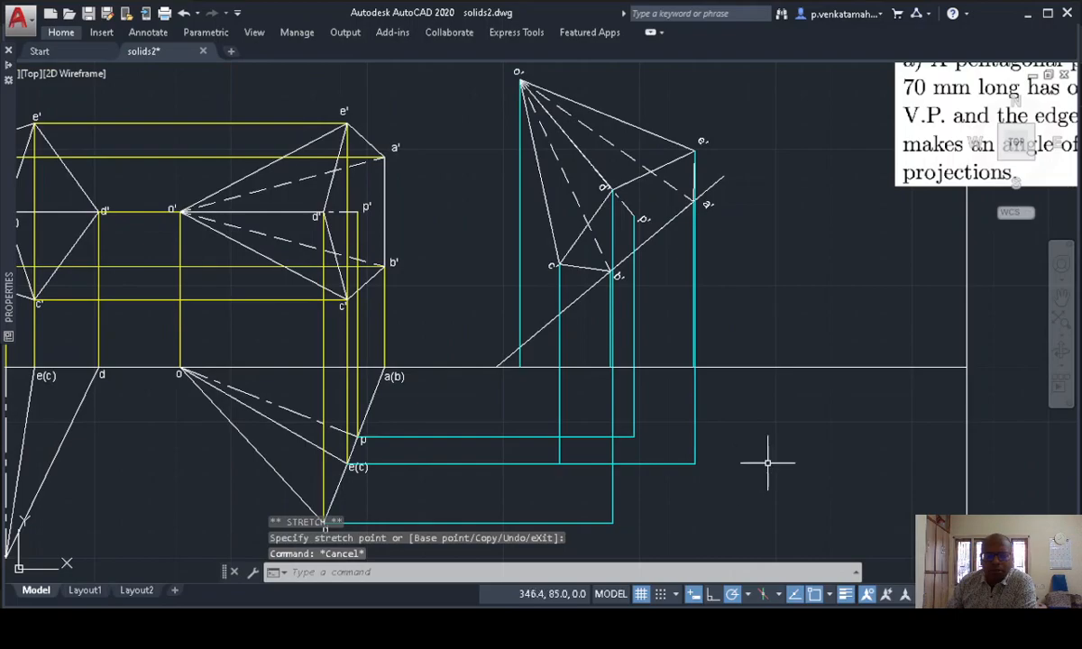
pyautogui.moveTo(767, 463); pyautogui.dragTo(794, 424, button='middle')
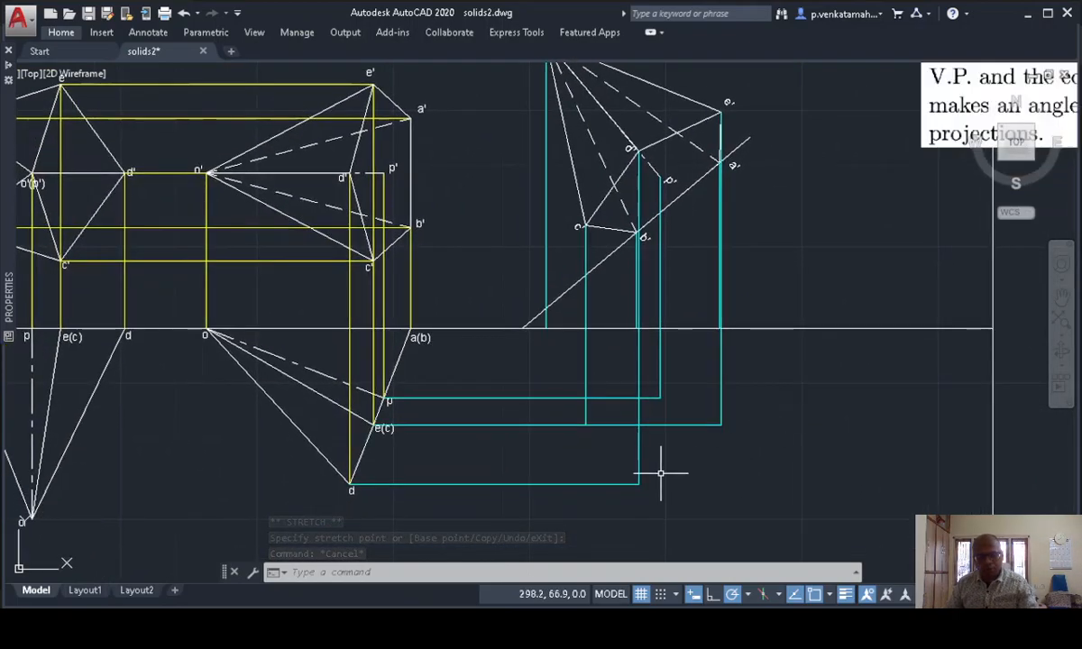
pyautogui.write('T')
pyautogui.press('Escape')
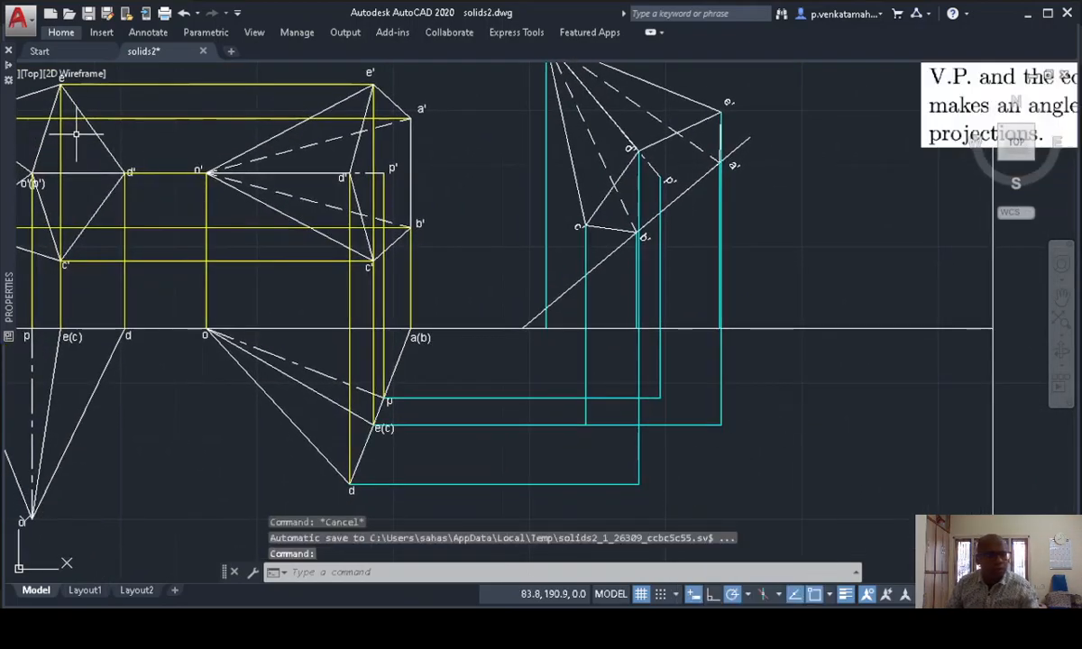
pyautogui.moveTo(8, 73)
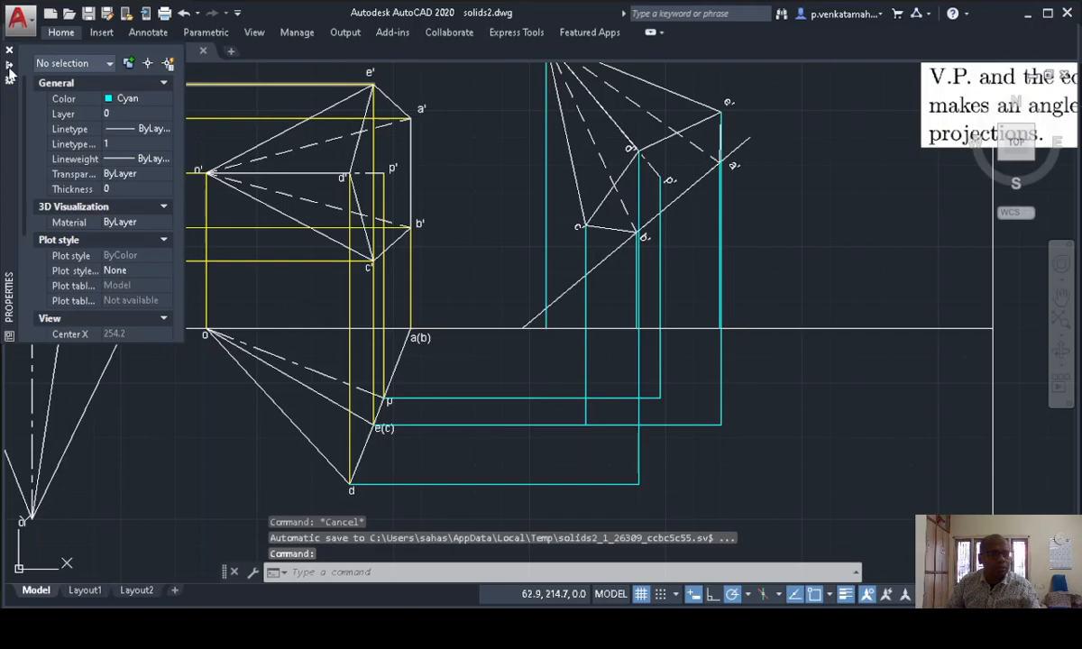
pyautogui.click(163, 98)
pyautogui.click(149, 113)
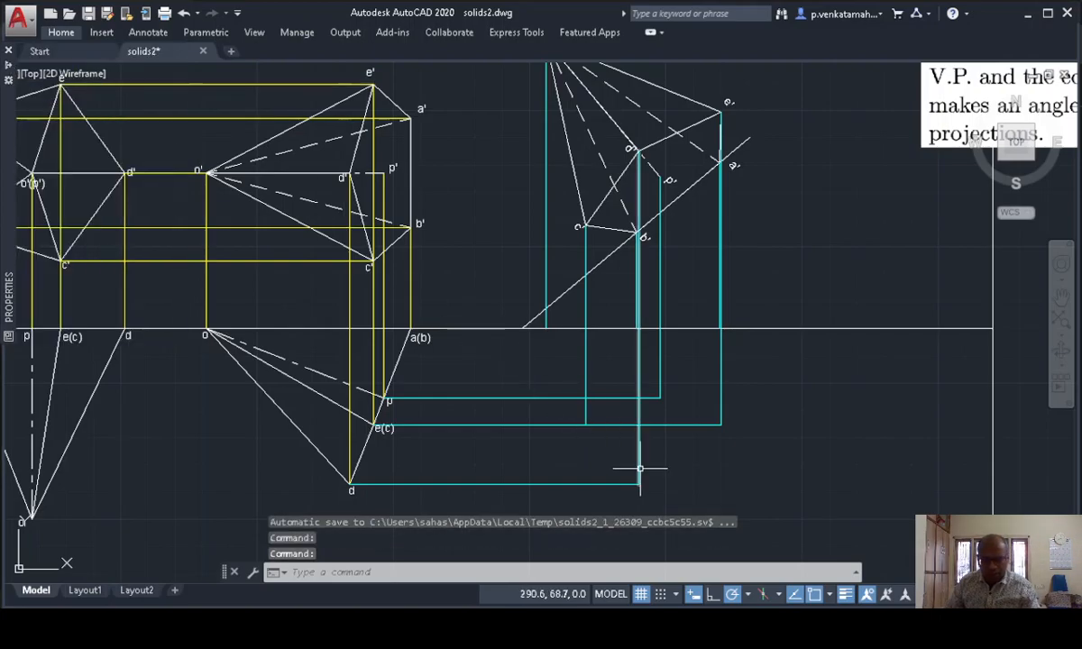
# - Add a single-line text label "o" with height 3 and rotation 0 where the projector from o' meets the XY line
pyautogui.write('text')
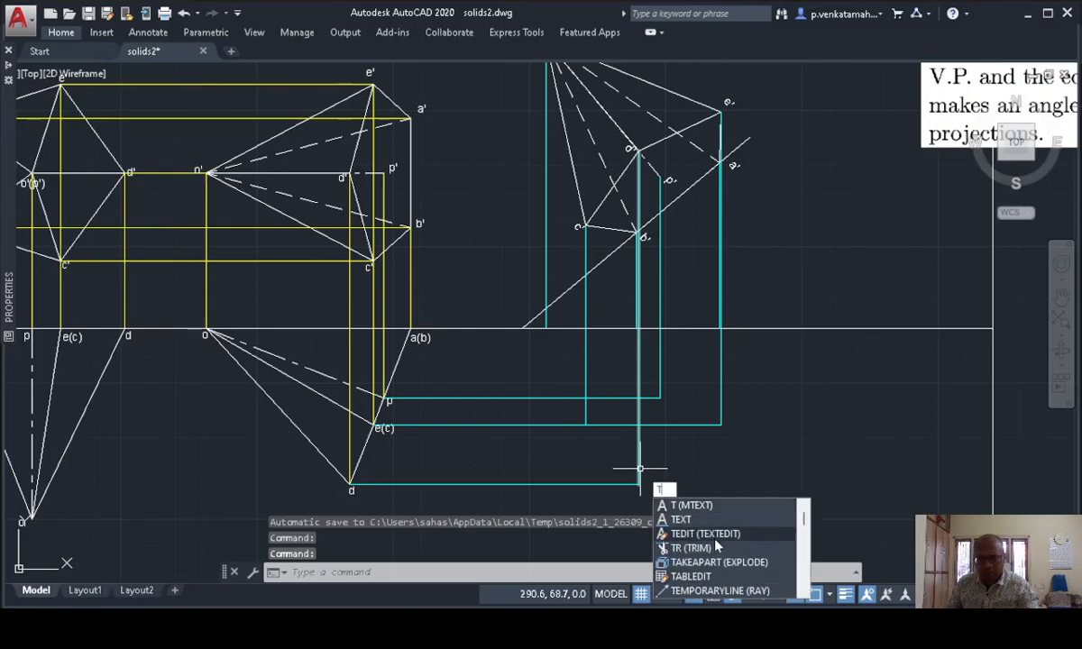
pyautogui.press('Return')
pyautogui.scroll(2, 622, 439)
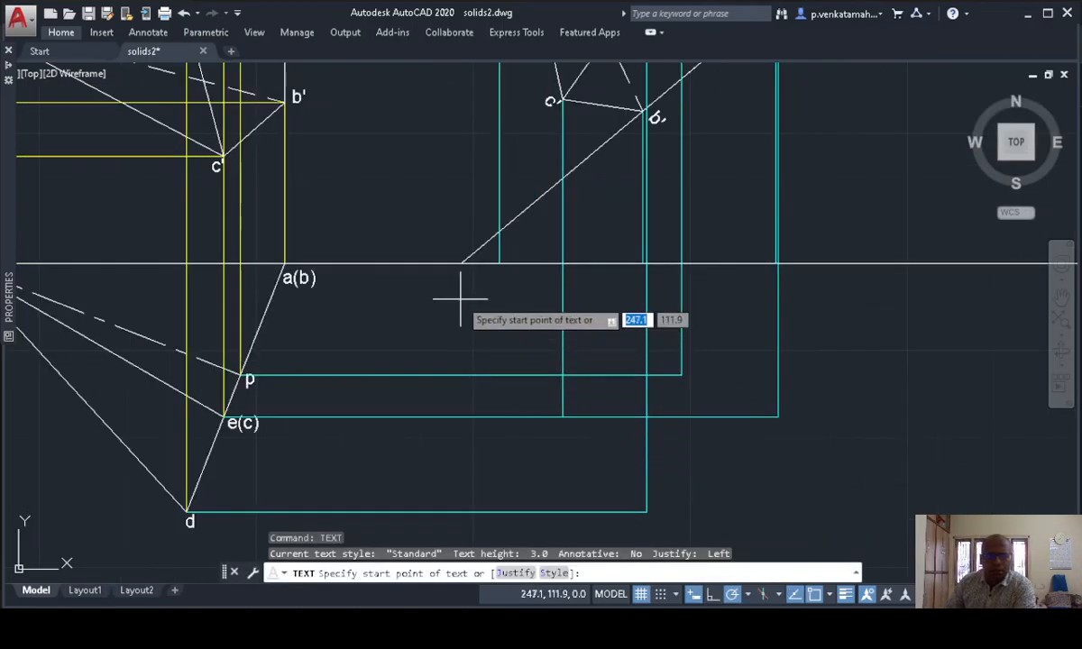
pyautogui.scroll(-2, 494, 271)
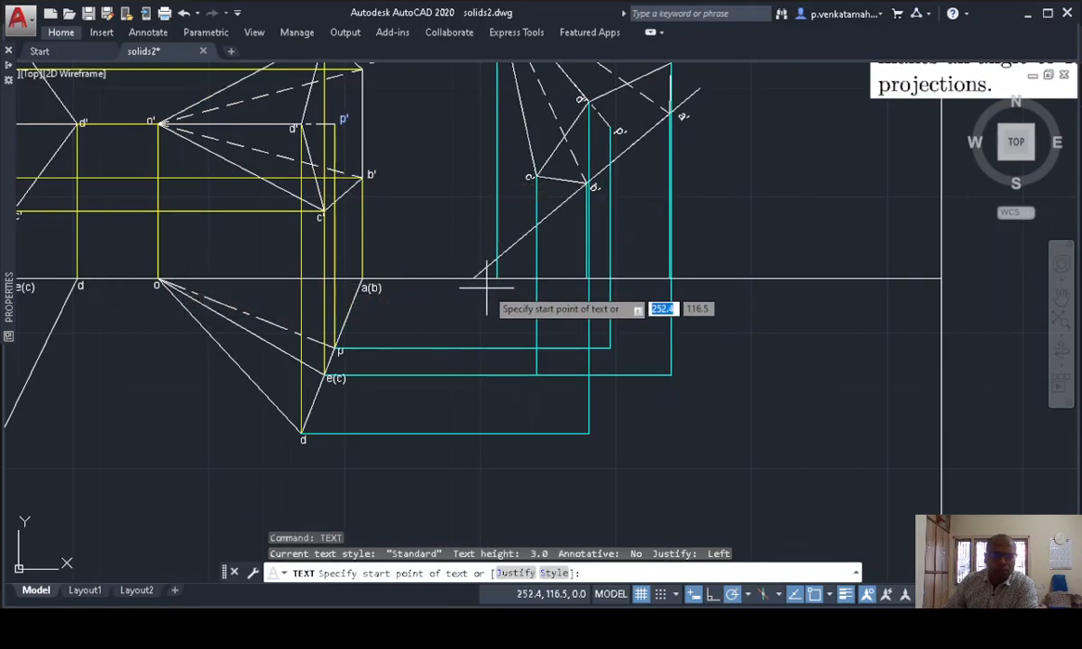
pyautogui.scroll(2, 487, 279)
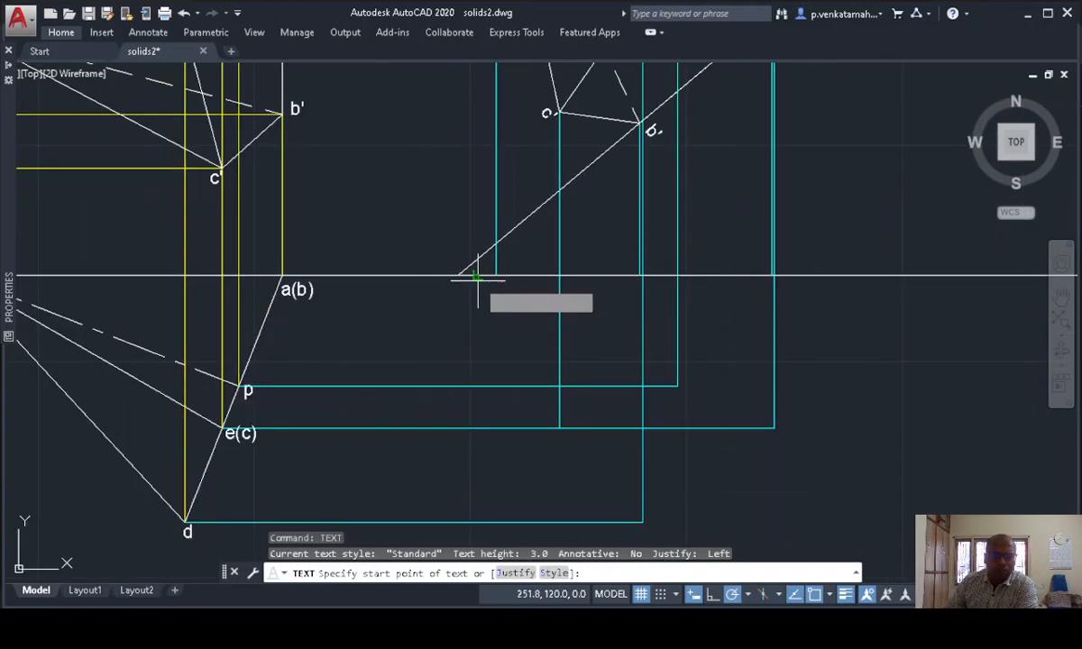
pyautogui.click(478, 276)
pyautogui.write('3')
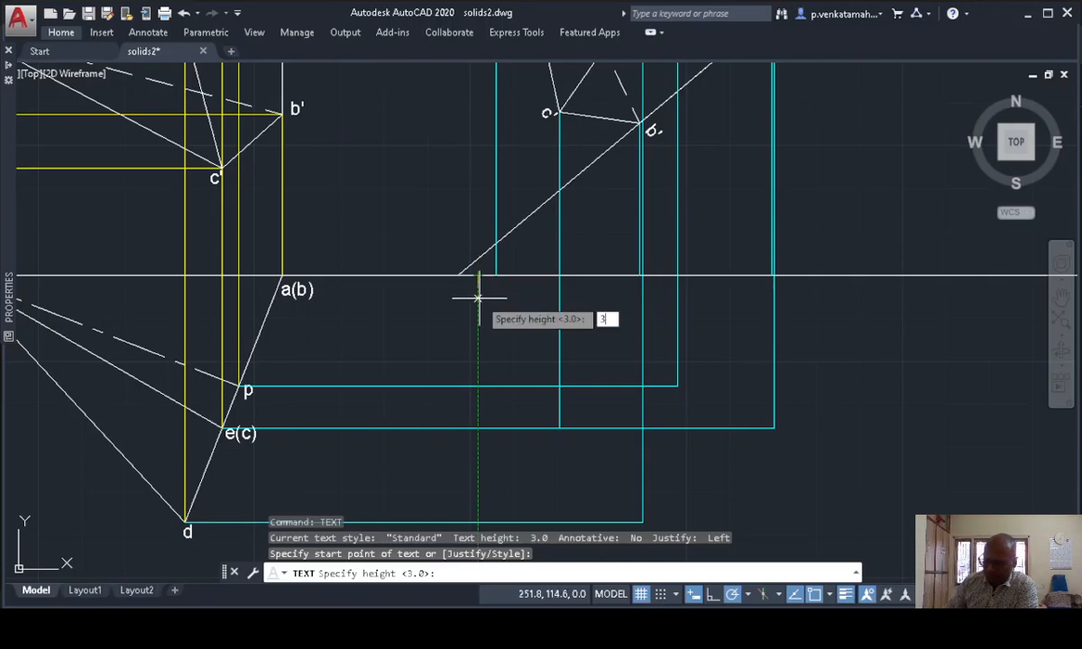
pyautogui.press('Return')
pyautogui.press('Return')
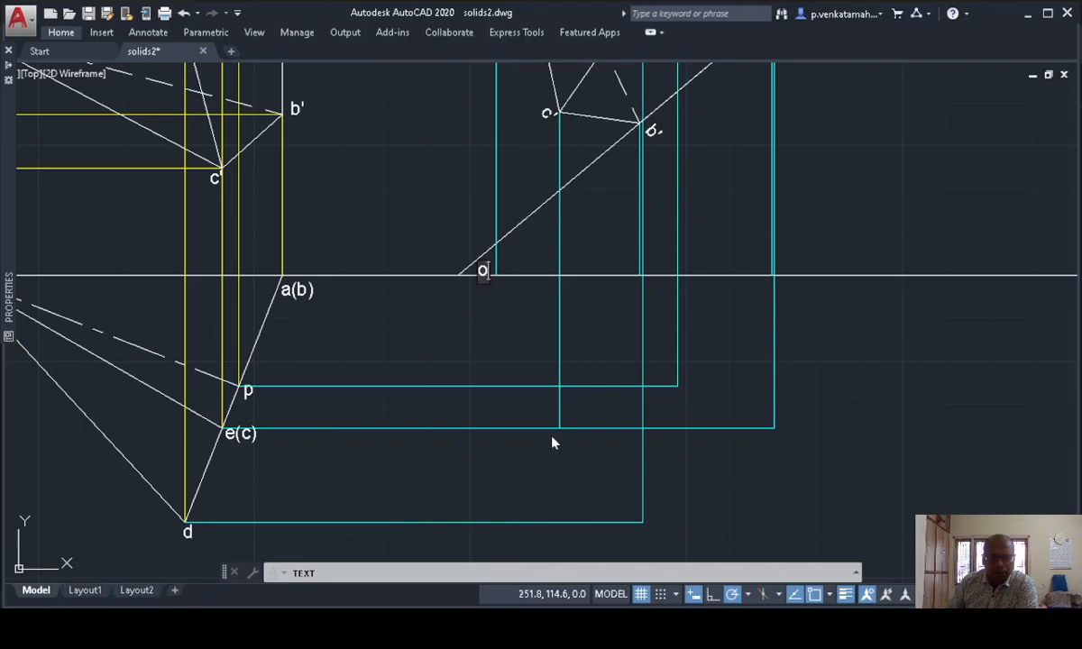
# - Label the projector intersections c, e and d of the final top view
pyautogui.click(552, 439)
pyautogui.write('c')
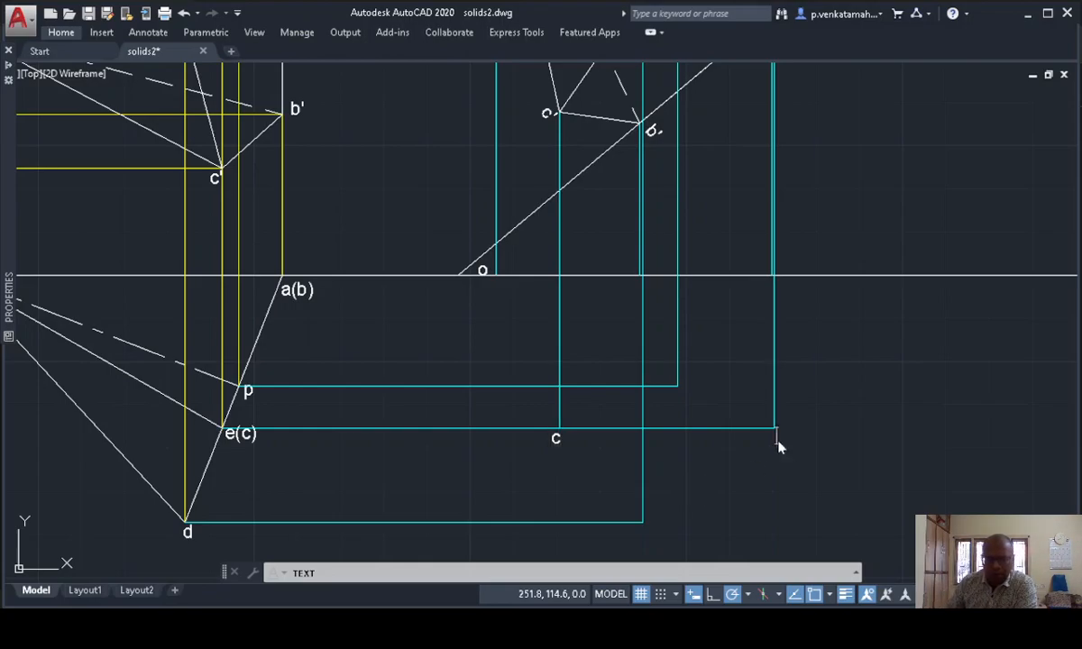
pyautogui.write('e')
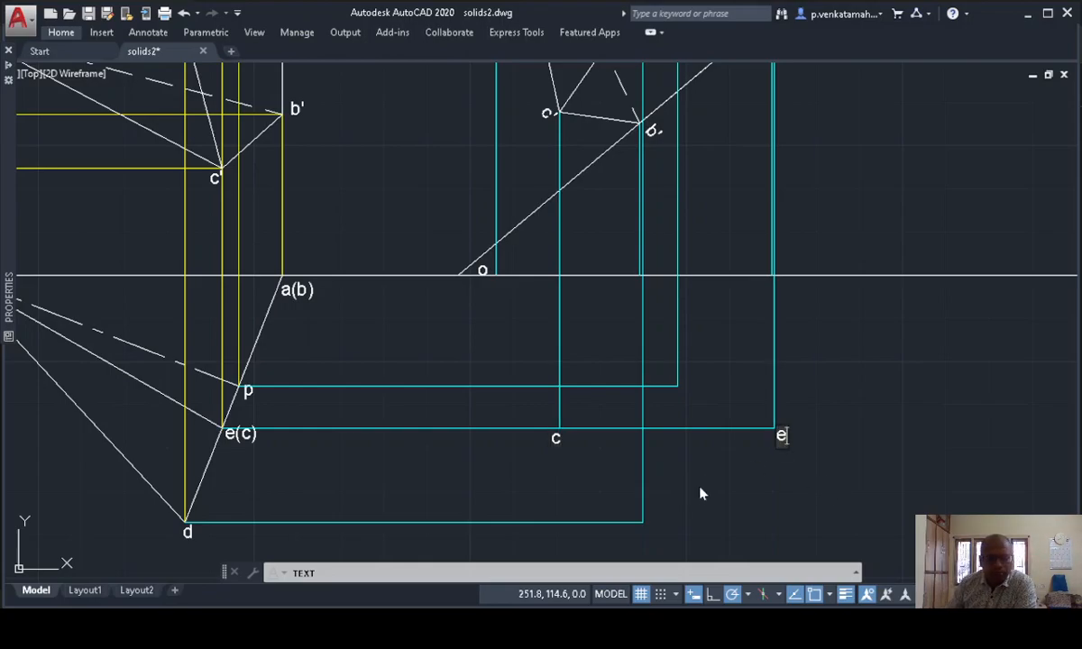
pyautogui.click(643, 539)
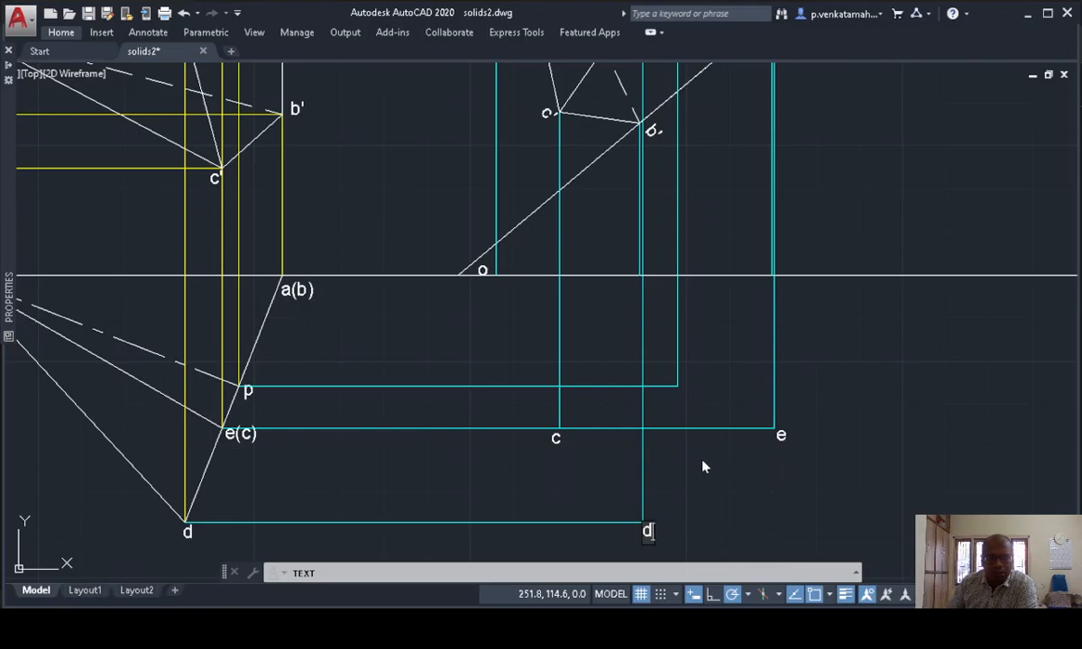
# - Label point p at its projector intersection and points b and a on the XY line, and finish the text
pyautogui.click(682, 383)
pyautogui.click(625, 289)
pyautogui.write('b')
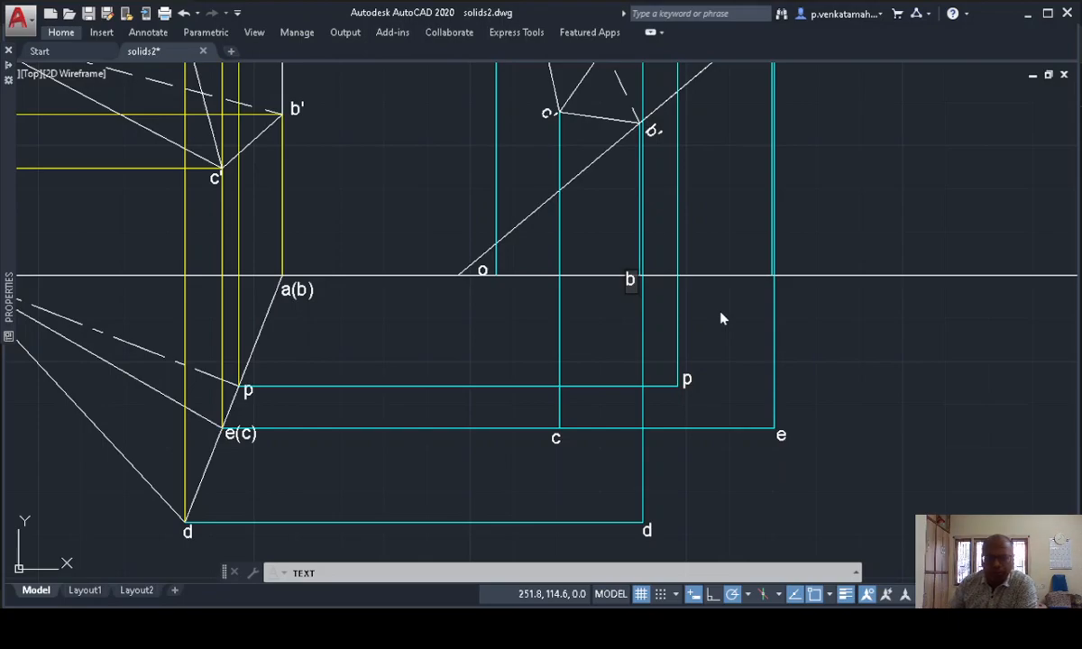
pyautogui.click(763, 284)
pyautogui.write('a')
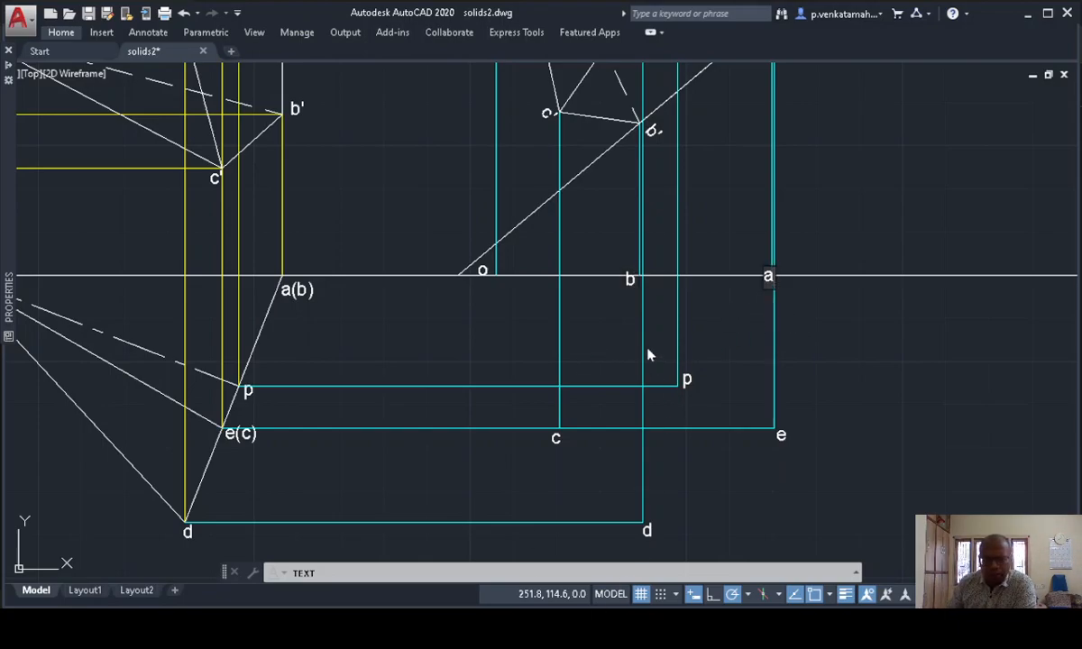
pyautogui.click(883, 423)
pyautogui.press('Return')
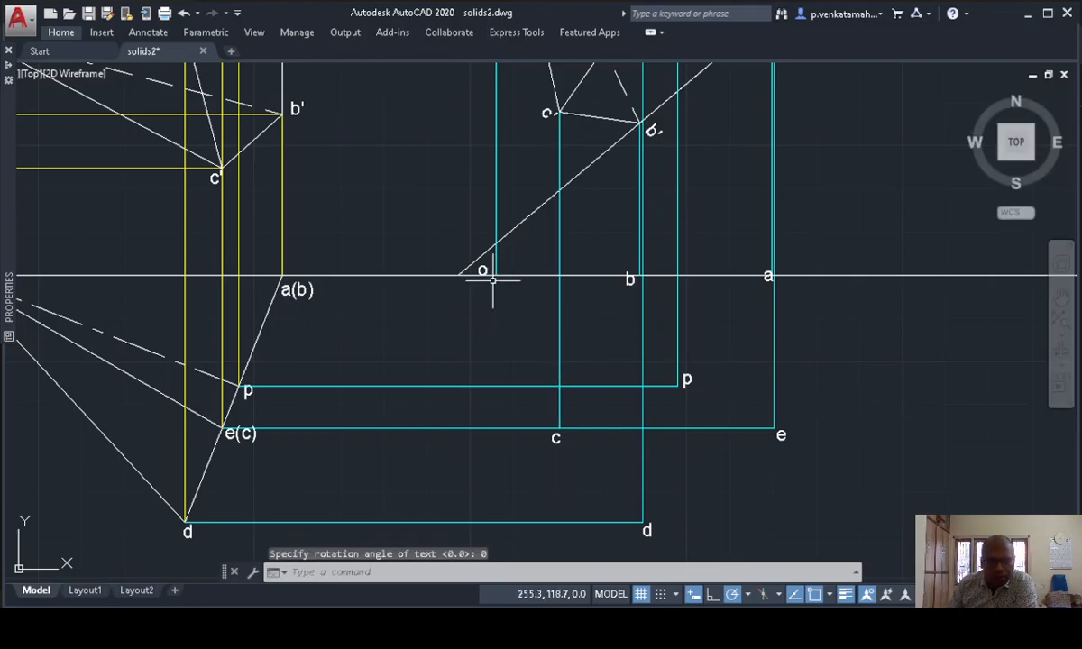
# - Move the labels o and b of the final top view just below the XY line
pyautogui.scroll(2, 492, 281)
pyautogui.moveTo(476, 270); pyautogui.dragTo(487, 285)
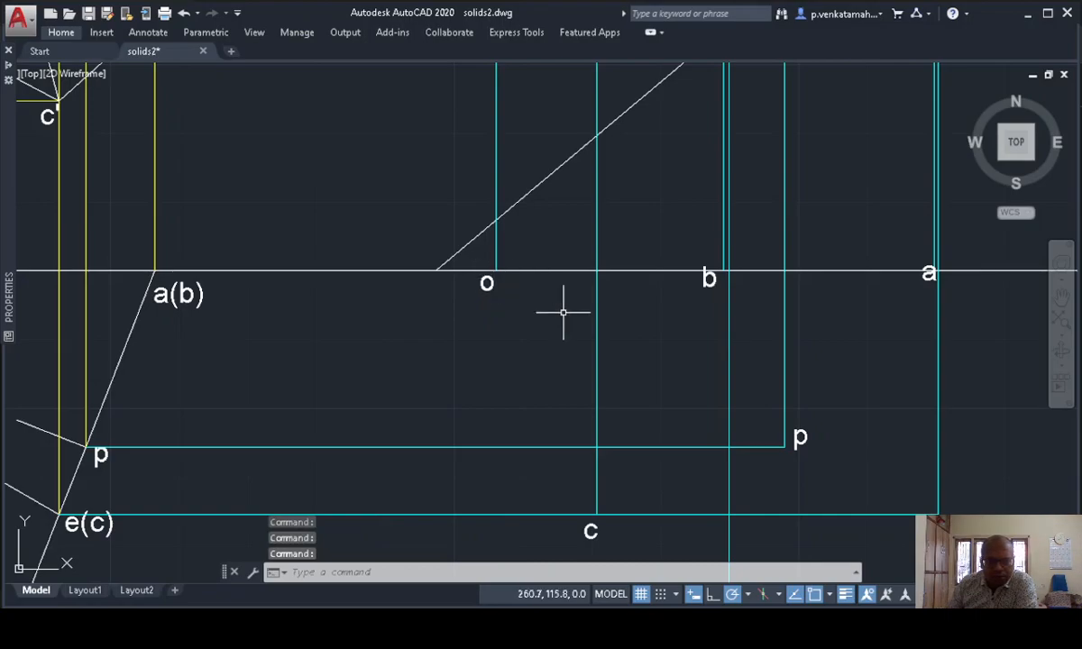
pyautogui.click(709, 294)
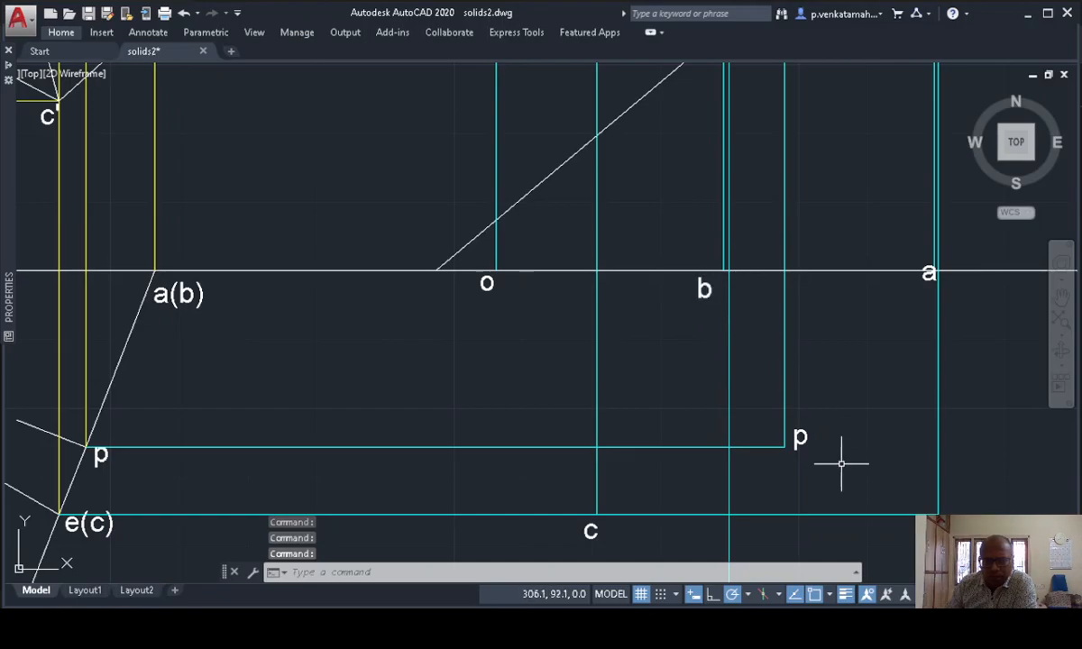
pyautogui.doubleClick(801, 437)
pyautogui.click(844, 456)
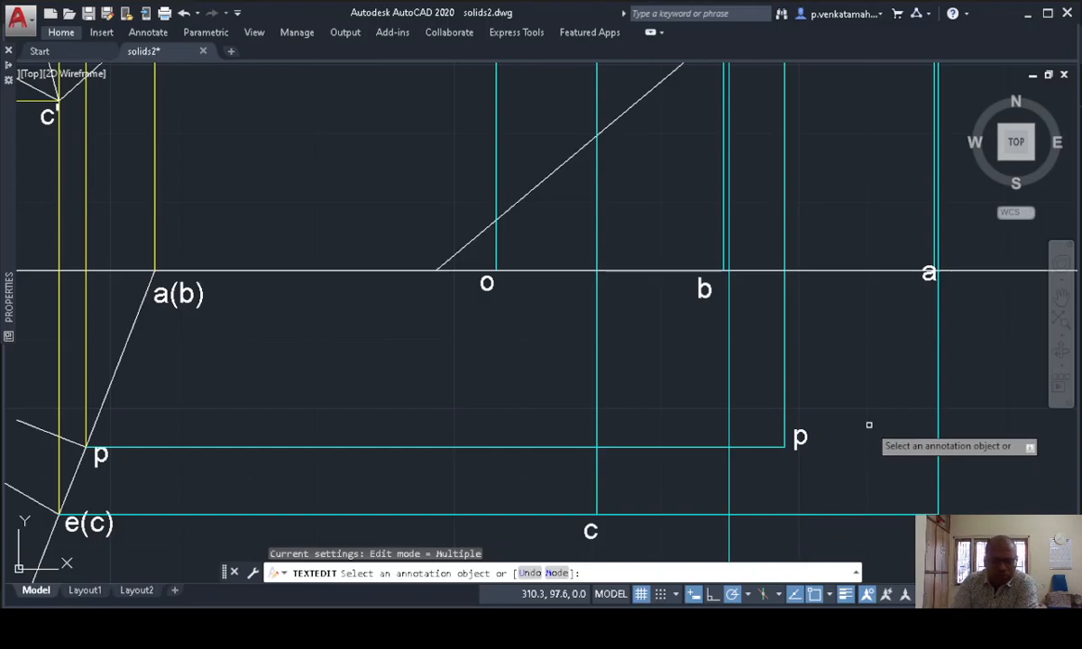
pyautogui.press('Escape')
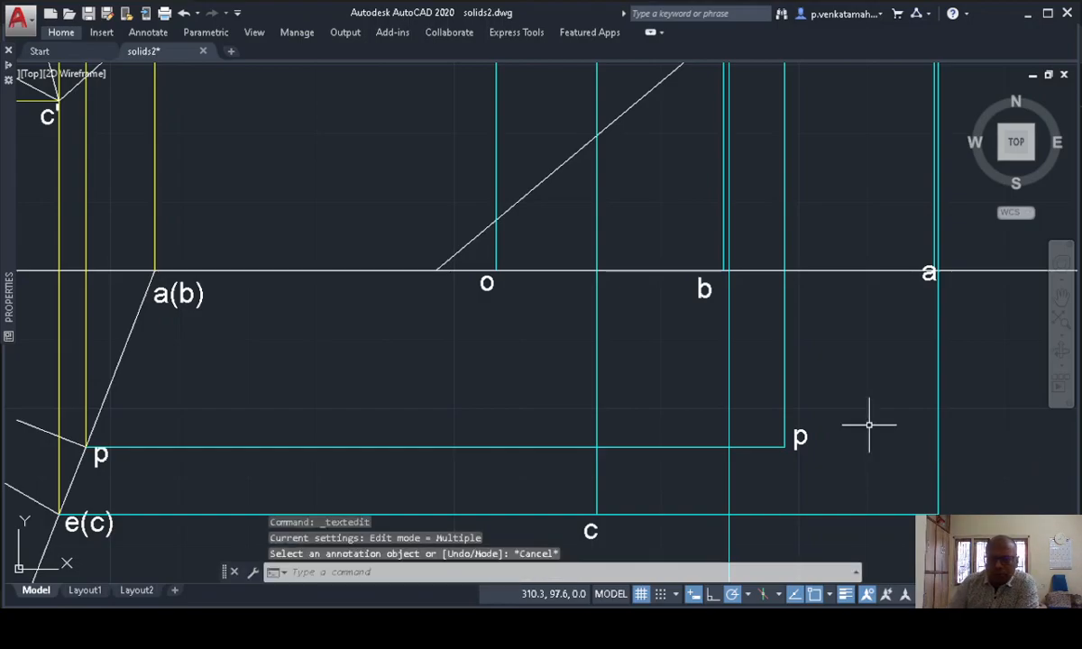
# - Move the label a of the final top view just below the XY line
pyautogui.click(929, 275)
pyautogui.press('Escape')
pyautogui.press('Escape')
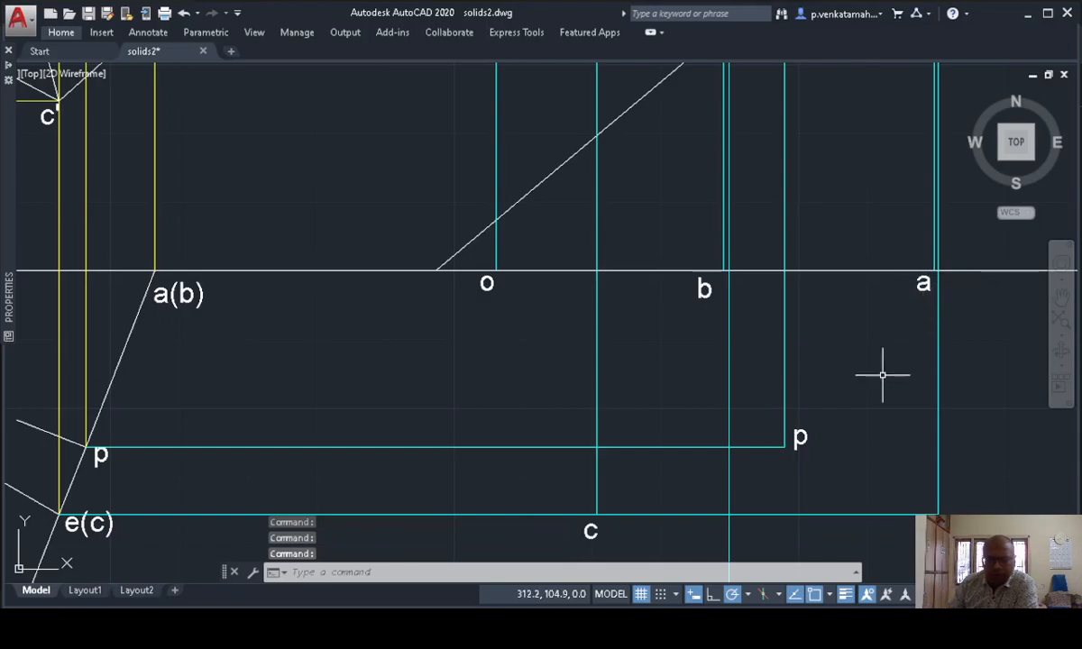
pyautogui.scroll(-1, 887, 370)
pyautogui.scroll(-1, 871, 333)
pyautogui.moveTo(874, 241); pyautogui.dragTo(732, 333, button='middle')
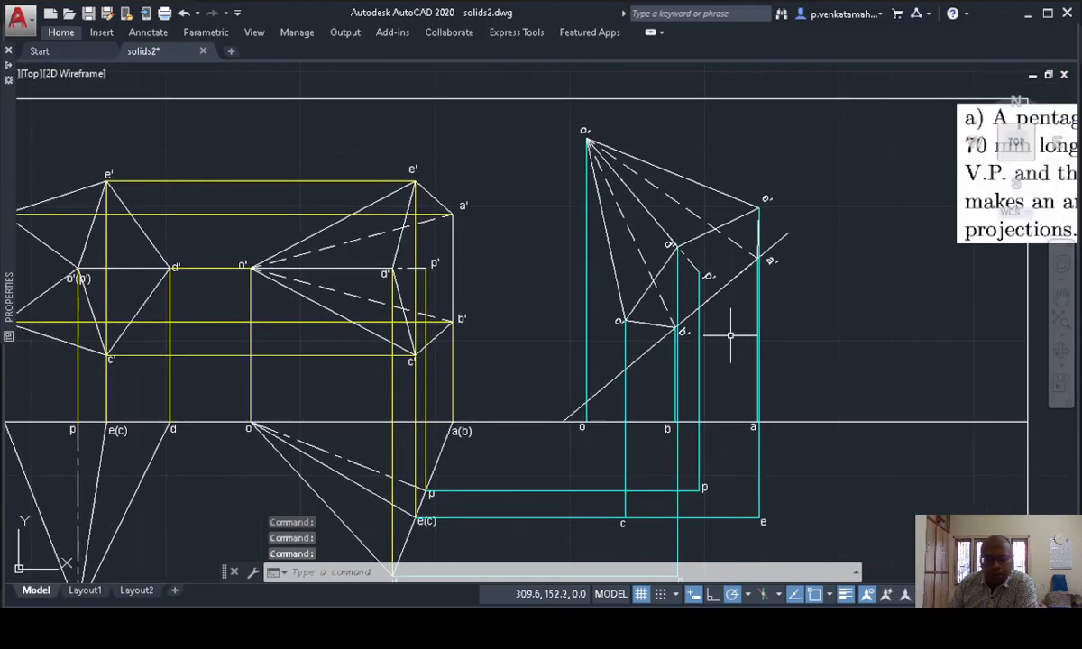
# - Set the lineweight of edges o'e' and e'd' in the final front view to 0.30 mm
pyautogui.click(710, 187)
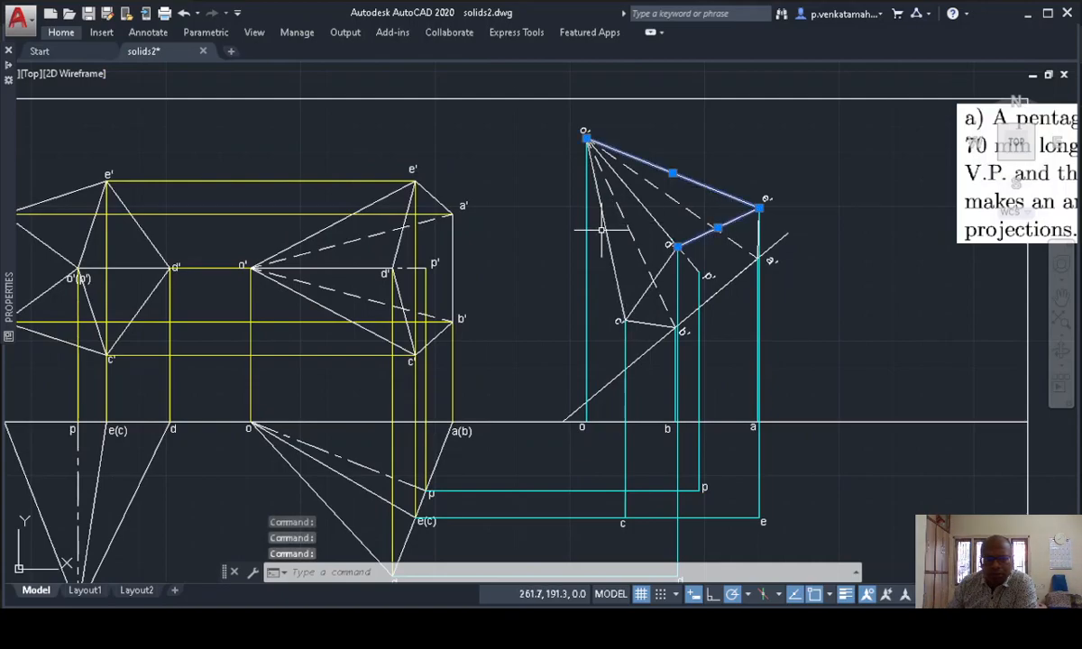
pyautogui.moveTo(9, 82)
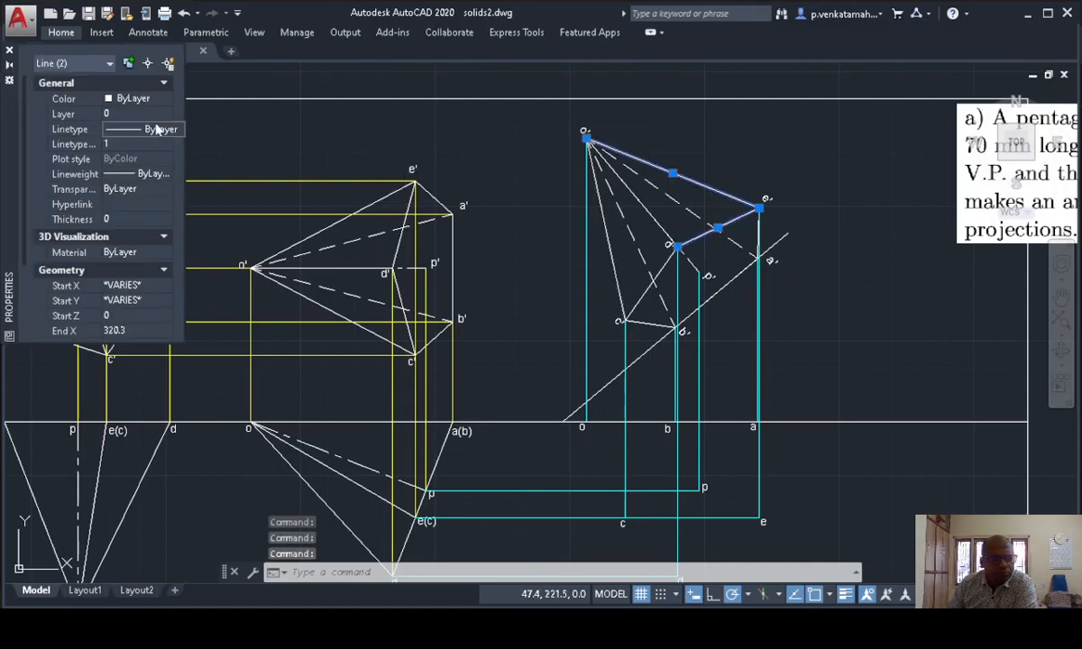
pyautogui.click(150, 174)
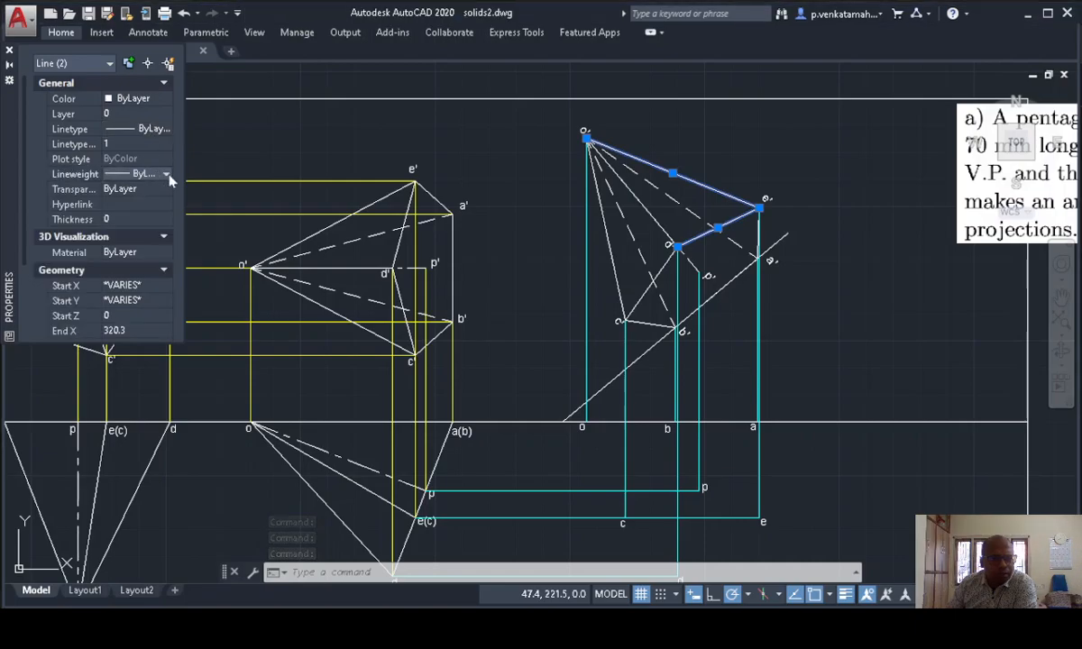
pyautogui.click(166, 174)
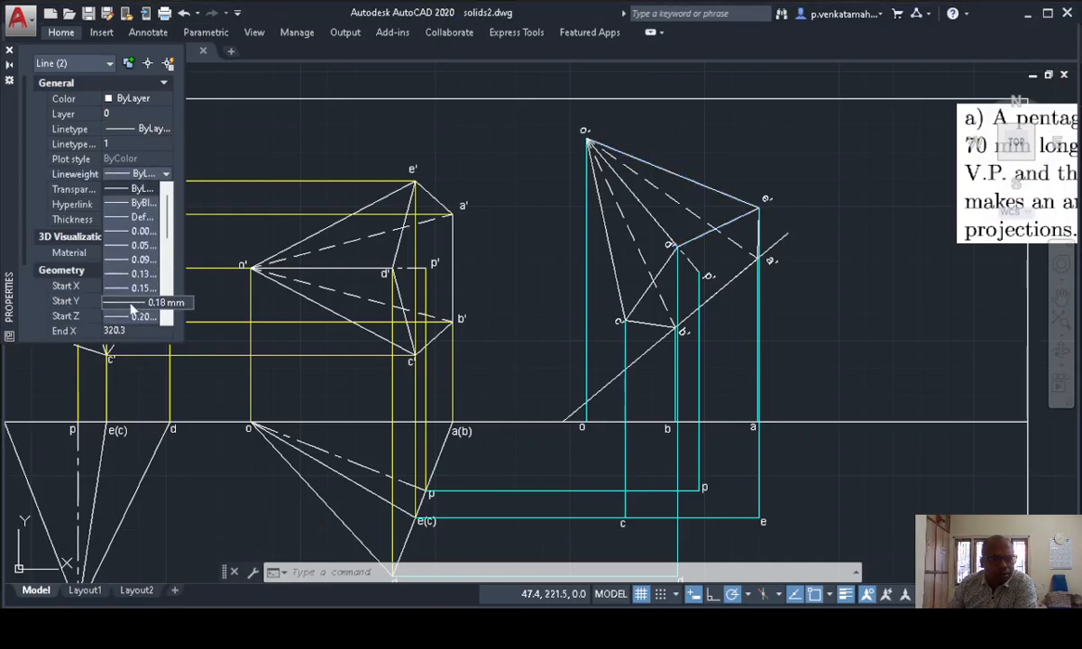
pyautogui.moveTo(171, 232); pyautogui.dragTo(171, 245)
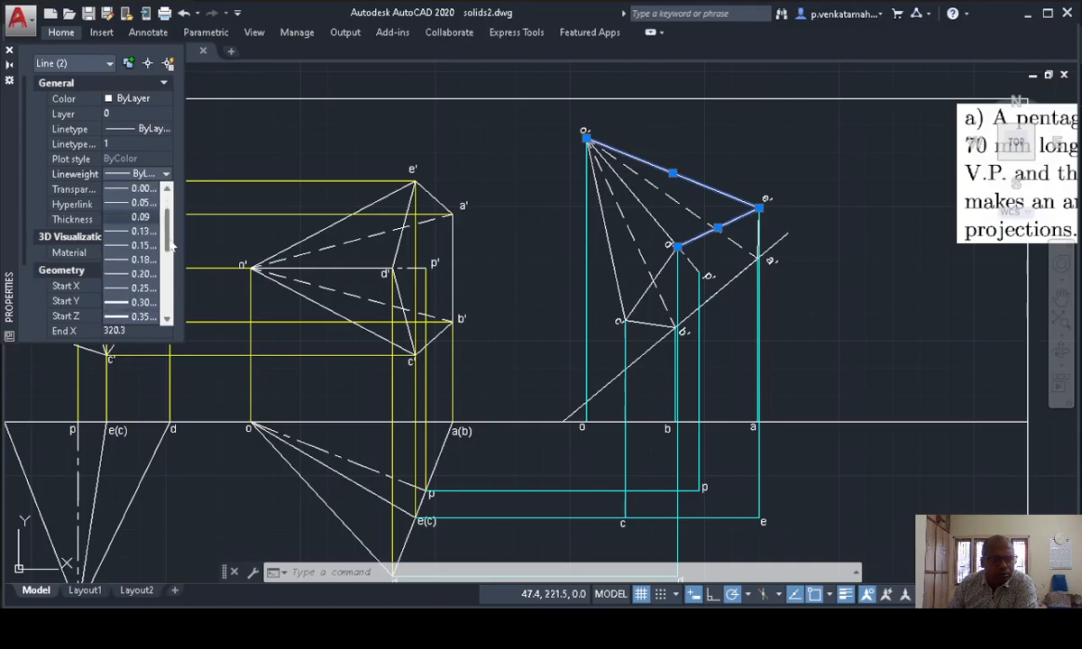
pyautogui.click(133, 302)
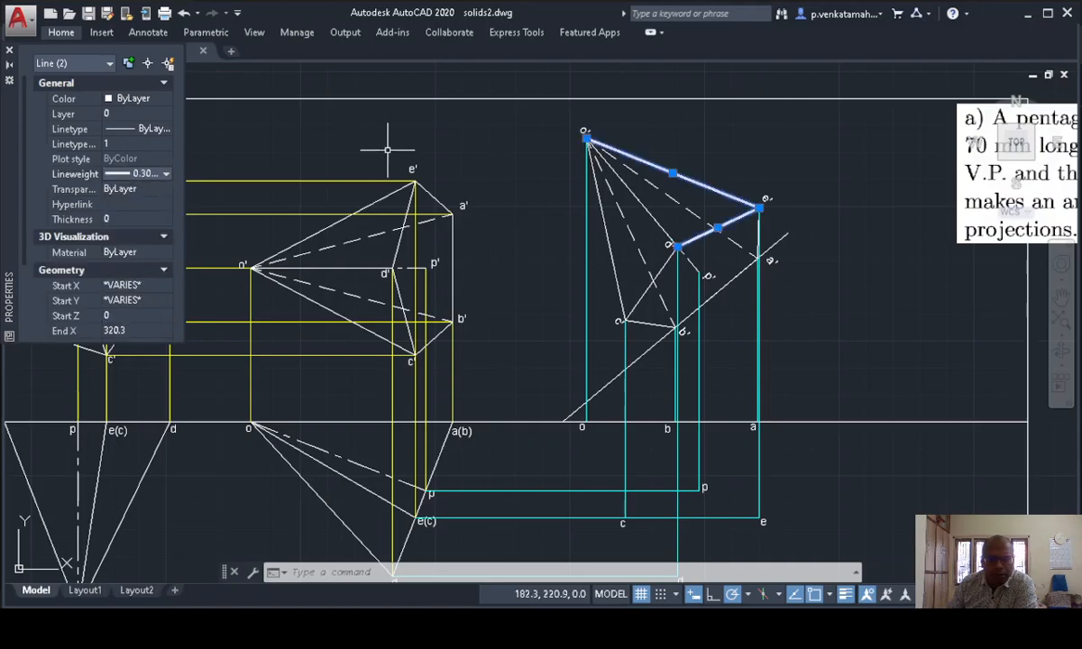
pyautogui.press('Escape')
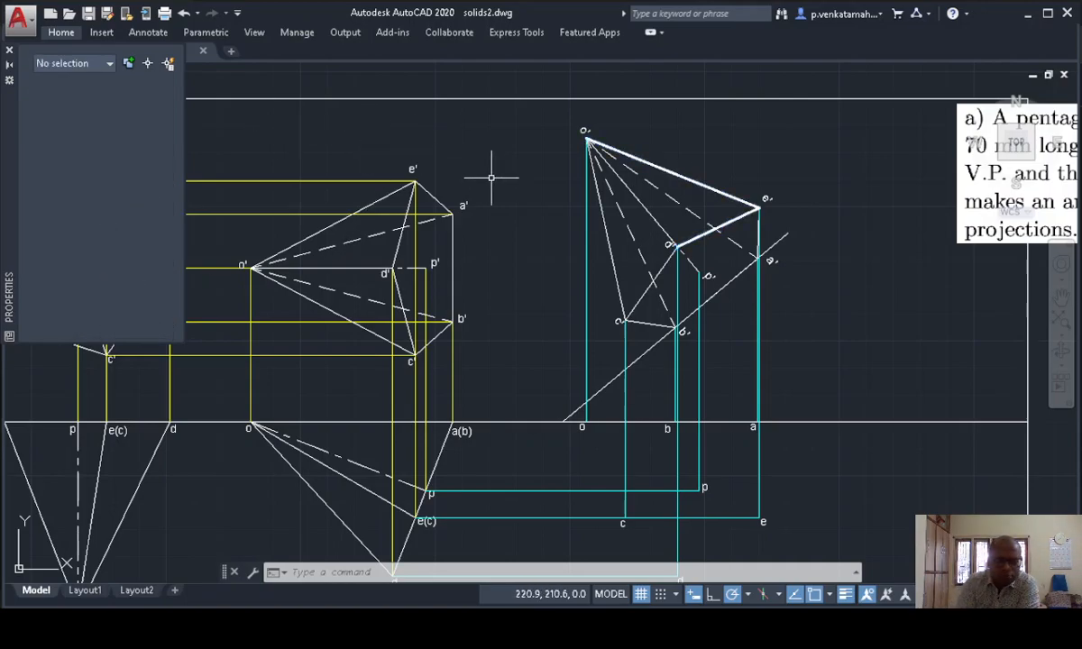
# - Match the properties of thick edge o'e' onto edges o'c', c'd', c'b', b'a' and a'e' of the final front view
pyautogui.write('MA')
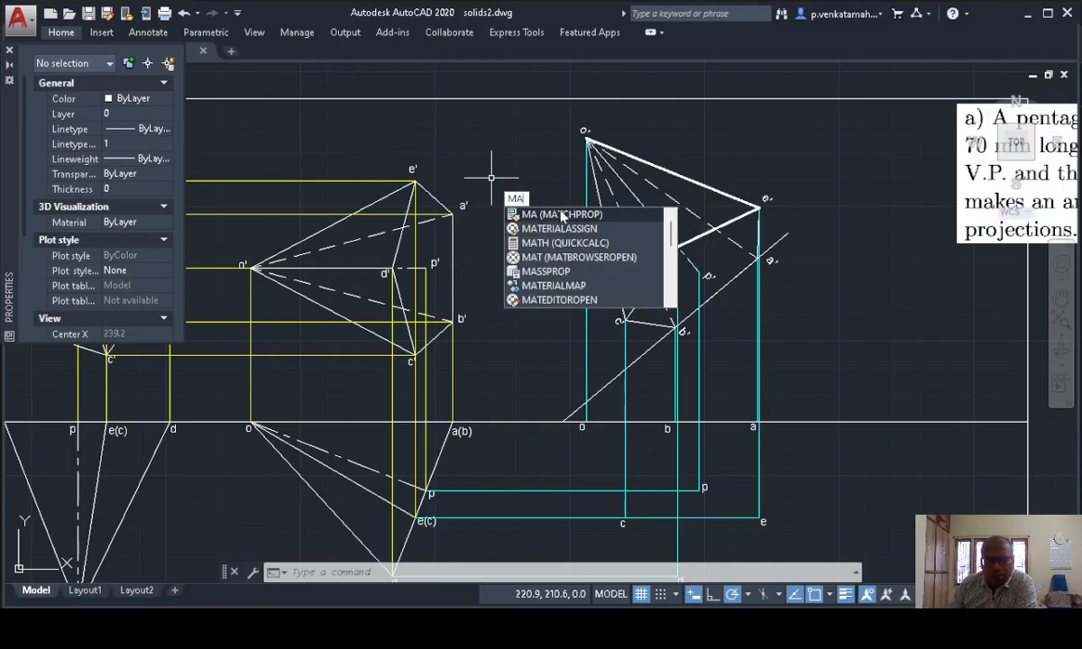
pyautogui.click(561, 214)
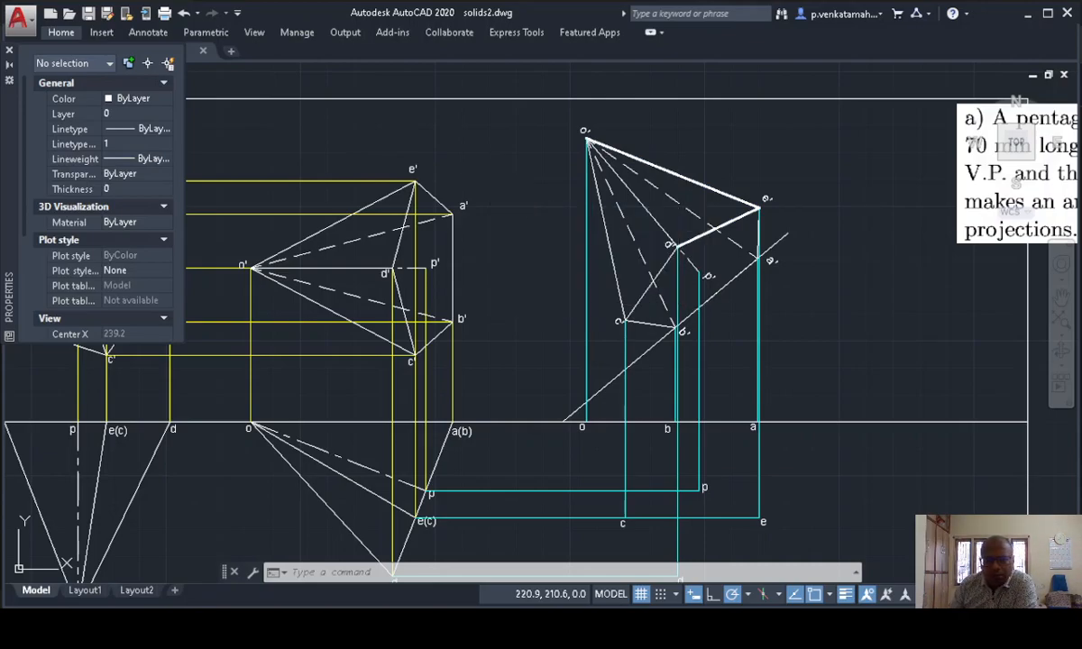
pyautogui.click(715, 189)
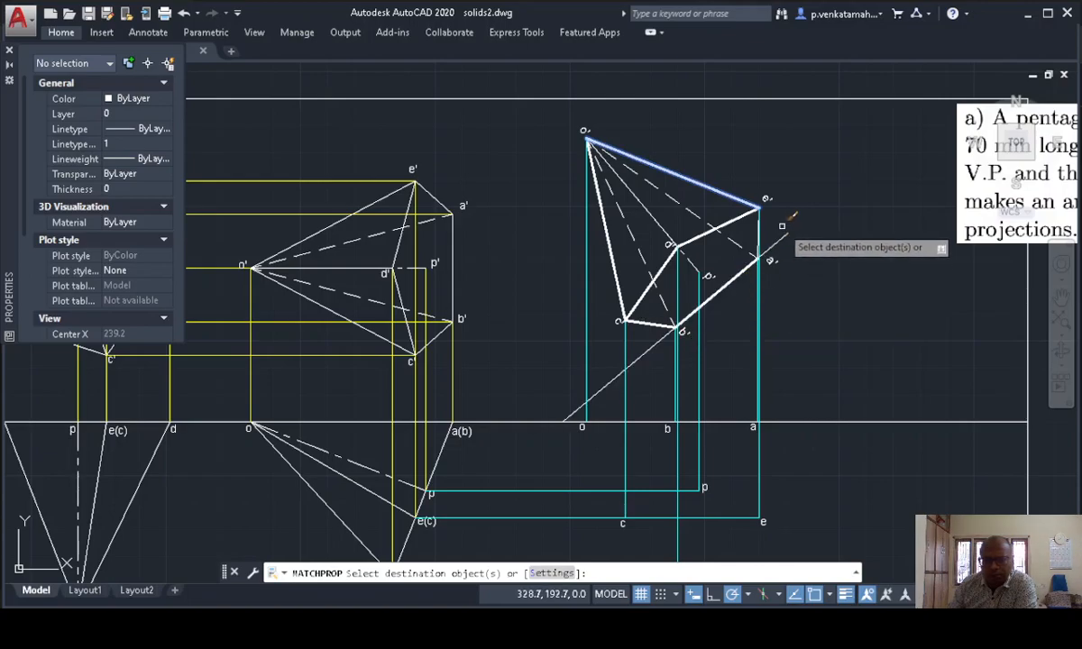
pyautogui.scroll(4, 776, 245)
pyautogui.scroll(3, 759, 201)
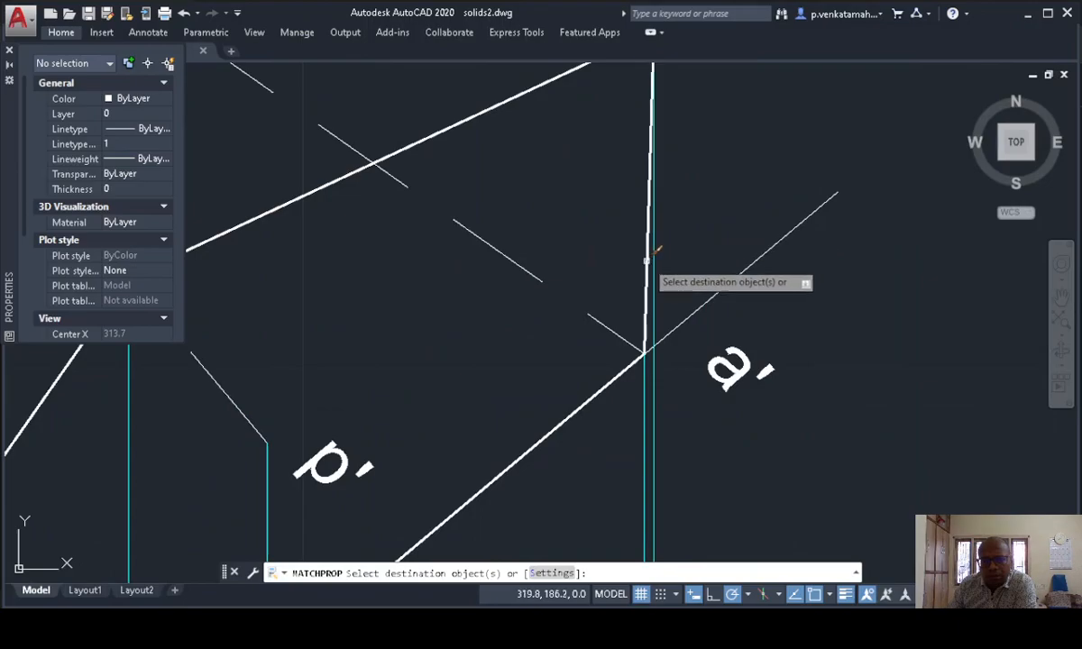
pyautogui.scroll(-3, 798, 352)
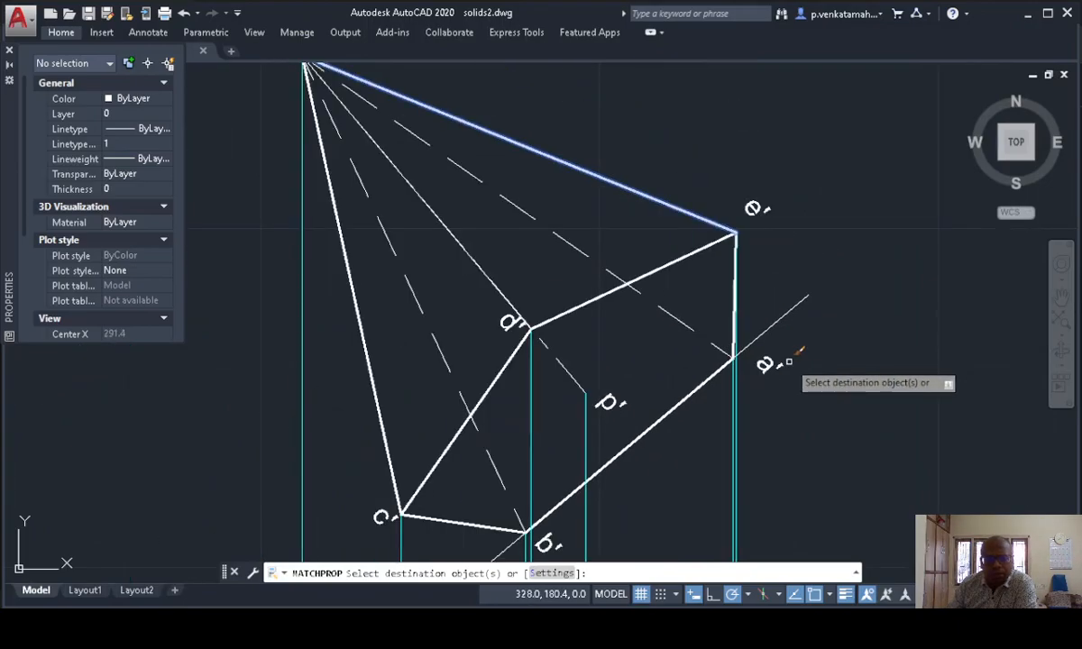
pyautogui.scroll(-2, 793, 353)
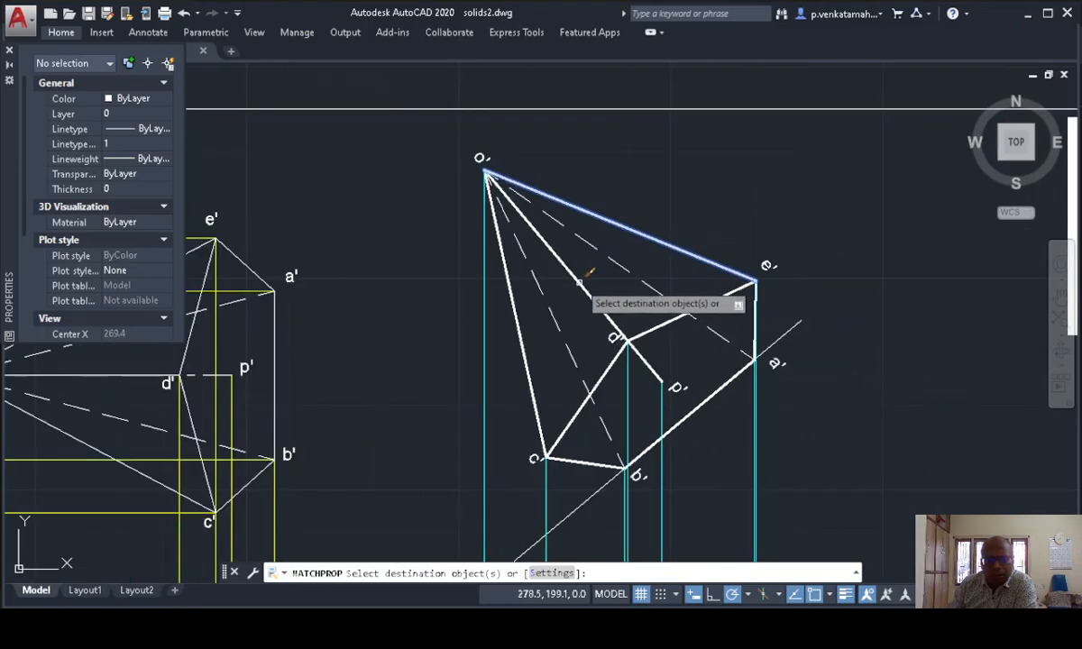
pyautogui.scroll(5, 600, 299)
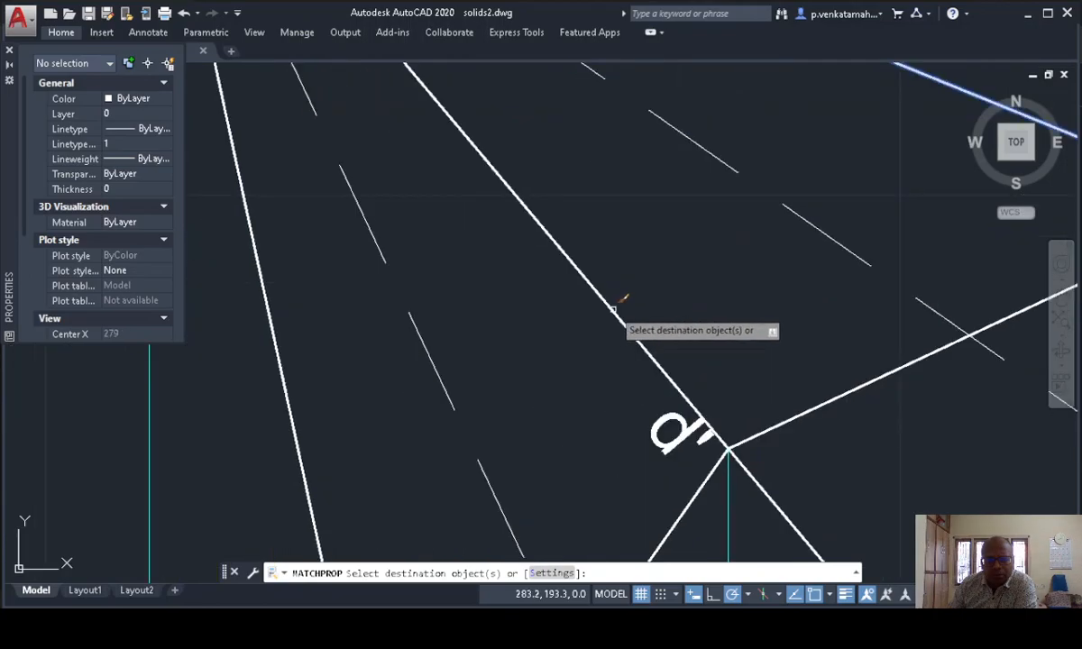
pyautogui.scroll(-4, 681, 309)
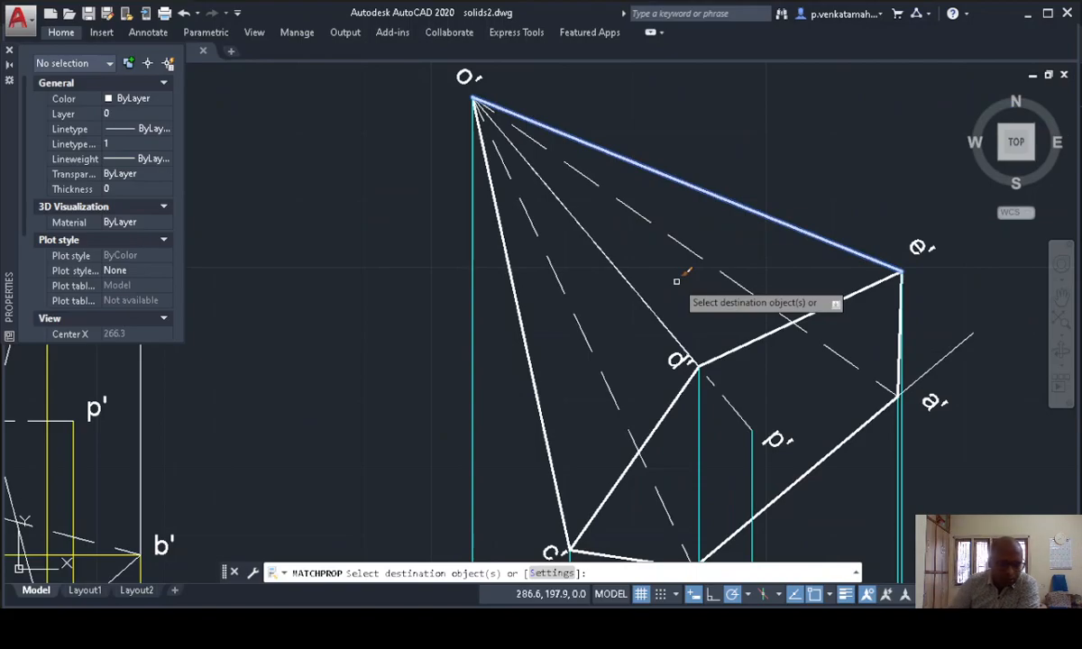
pyautogui.press('Escape')
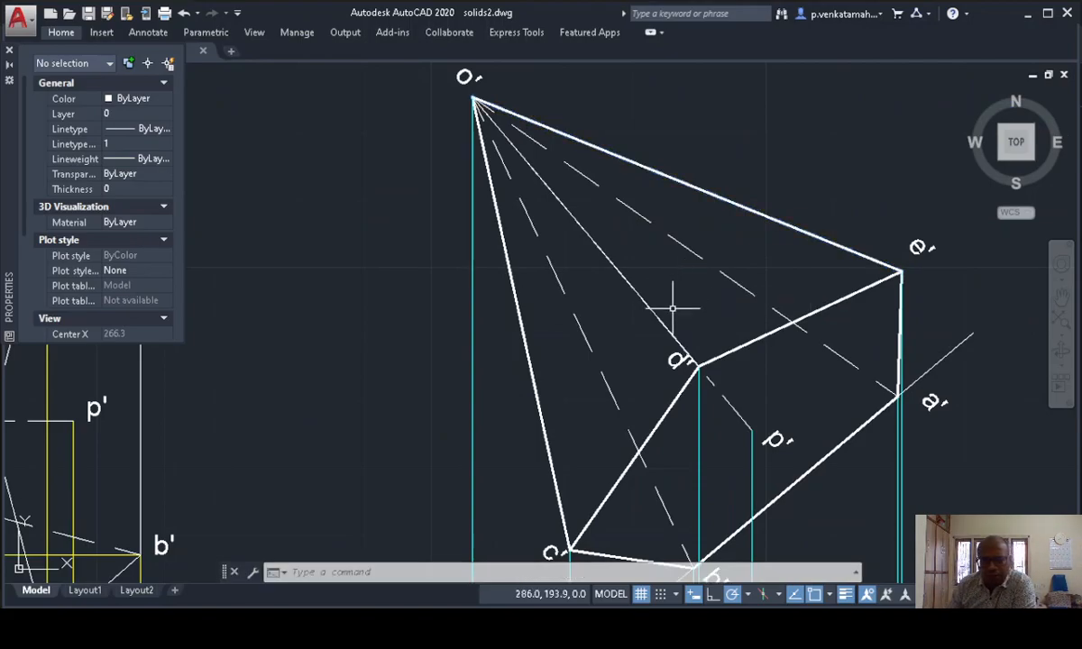
# - Send the axis centre line o'p' of the final front view to the back of the draw order
pyautogui.click(732, 403)
pyautogui.rightClick(757, 424)
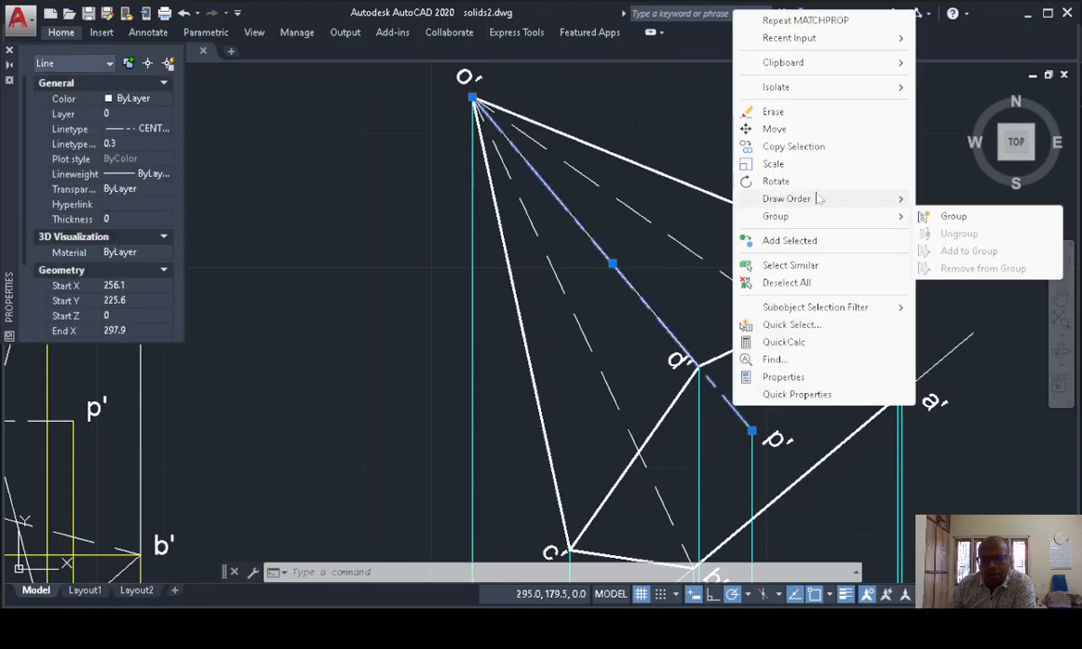
pyautogui.moveTo(814, 199)
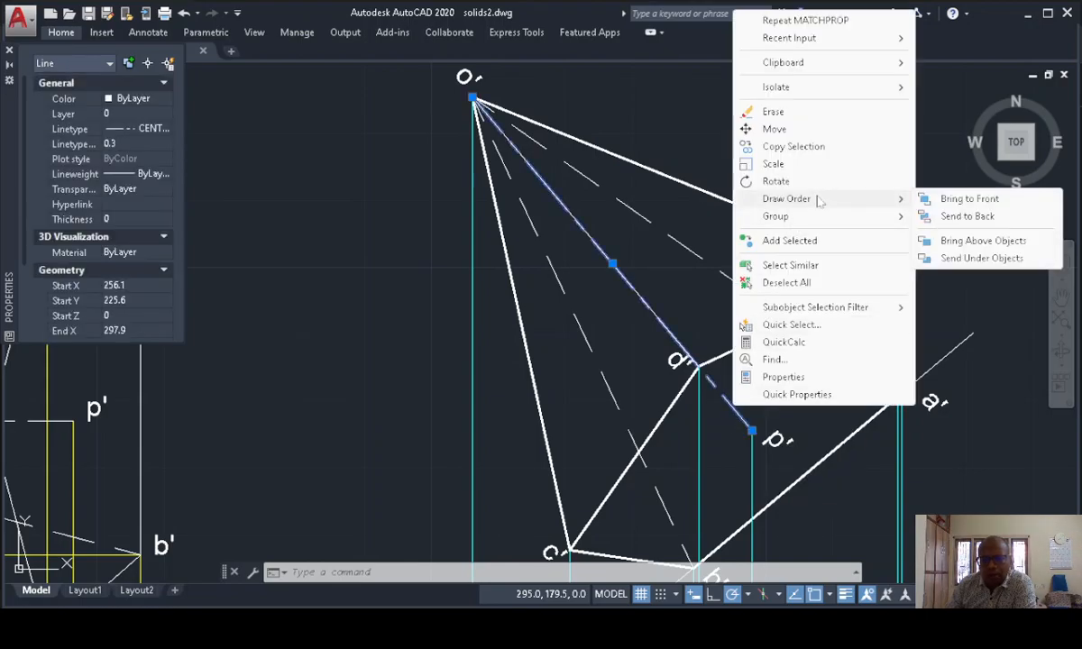
pyautogui.click(980, 217)
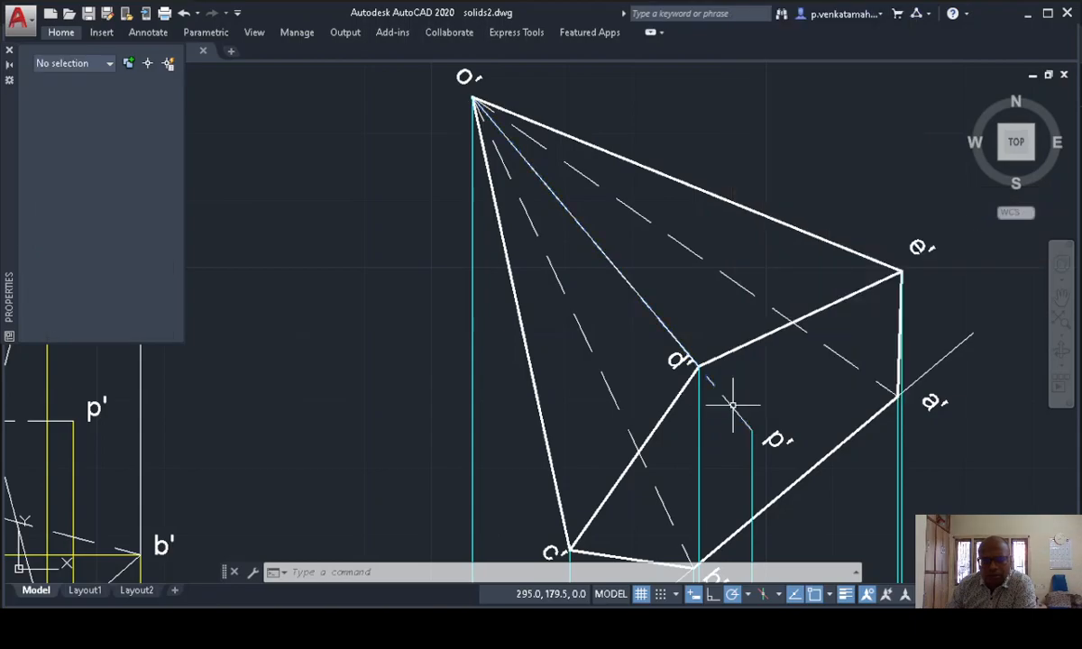
# - Set the lineweight of the slant edge o'd' in the final front view to 0.30 mm
pyautogui.click(652, 311)
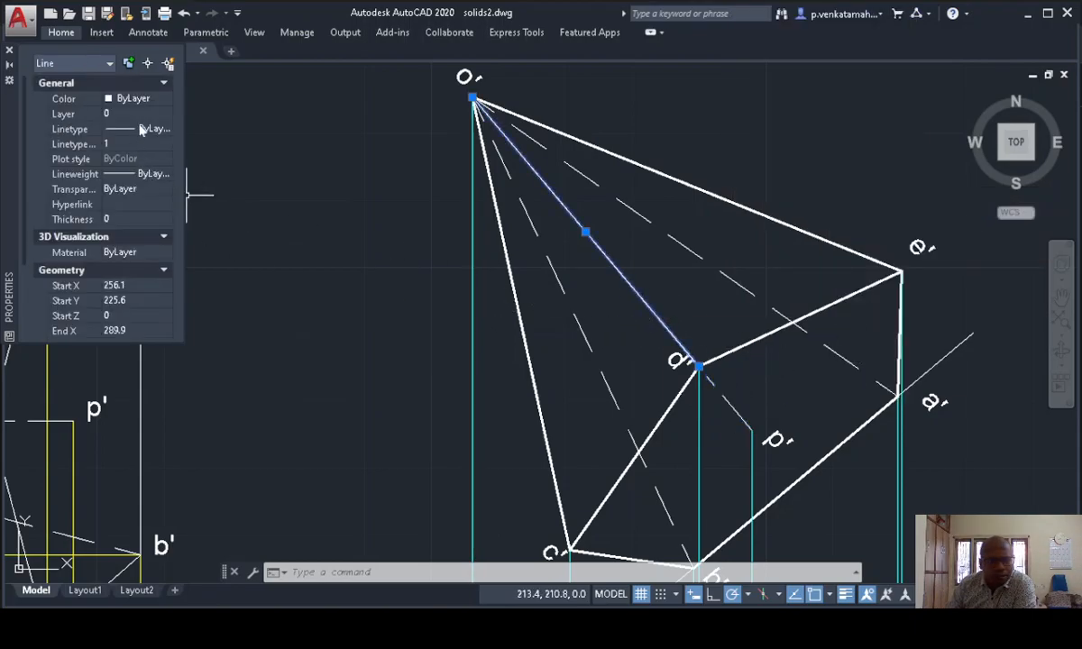
pyautogui.click(165, 174)
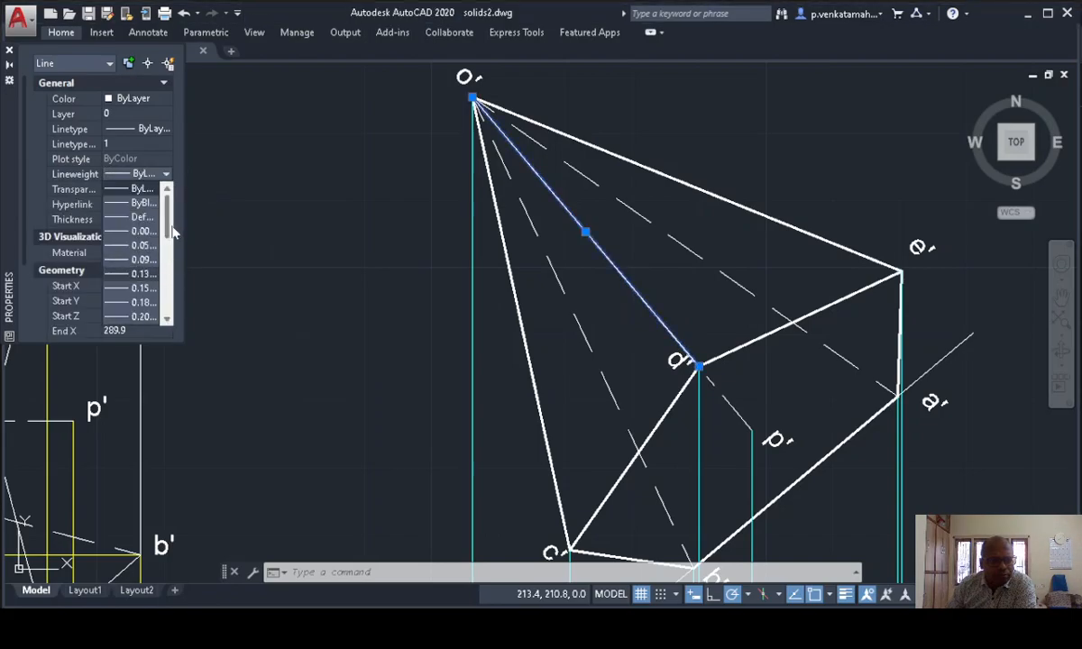
pyautogui.moveTo(168, 235); pyautogui.dragTo(170, 254)
pyautogui.click(123, 274)
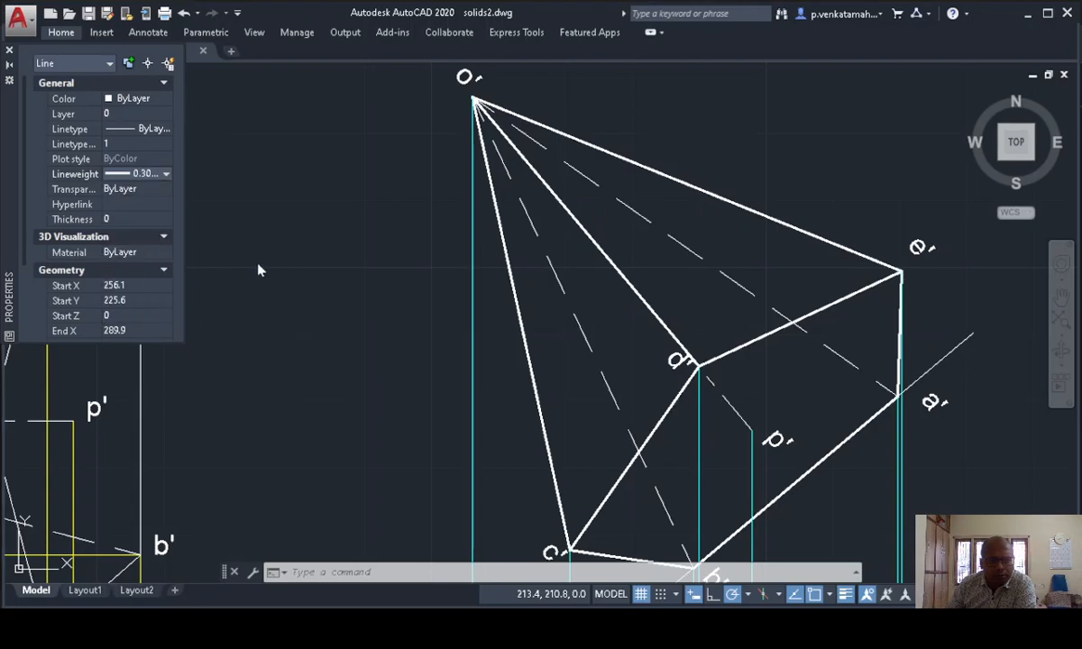
pyautogui.press('Escape')
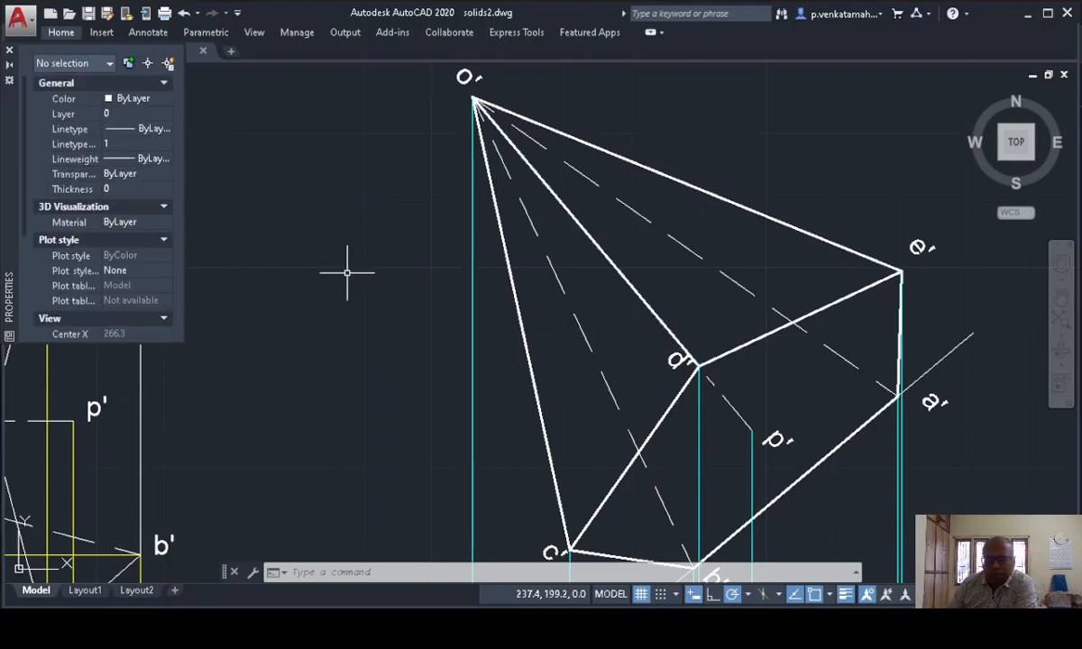
# - Set the lineweight of the dashed hidden edges o'b' and o'a' in the final front view to 0.30 mm
pyautogui.click(588, 339)
pyautogui.click(582, 337)
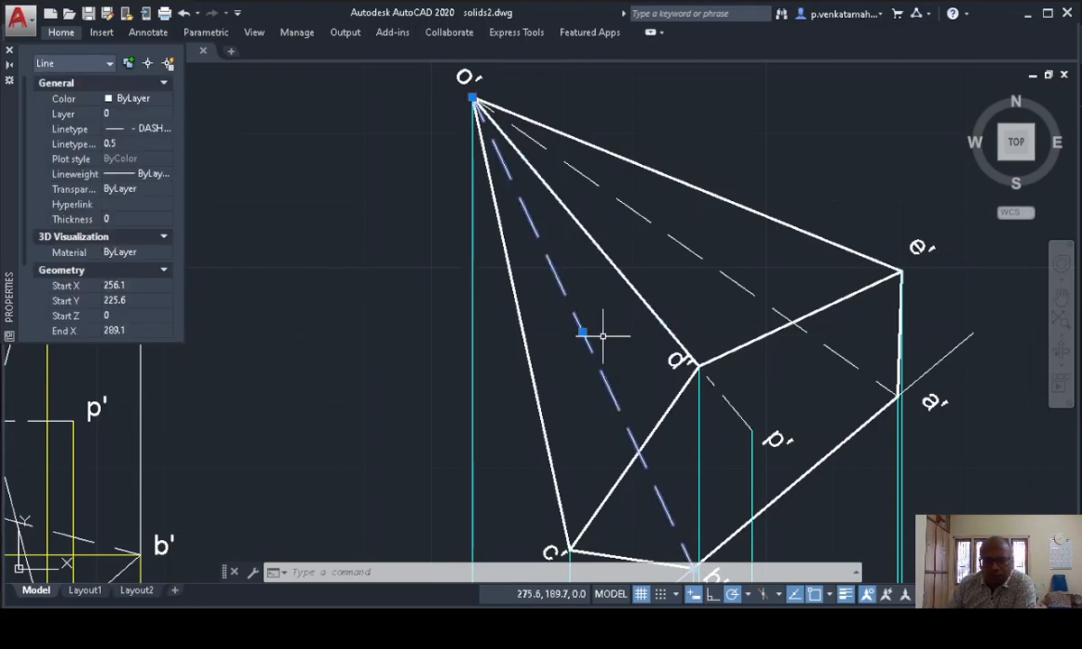
pyautogui.click(696, 254)
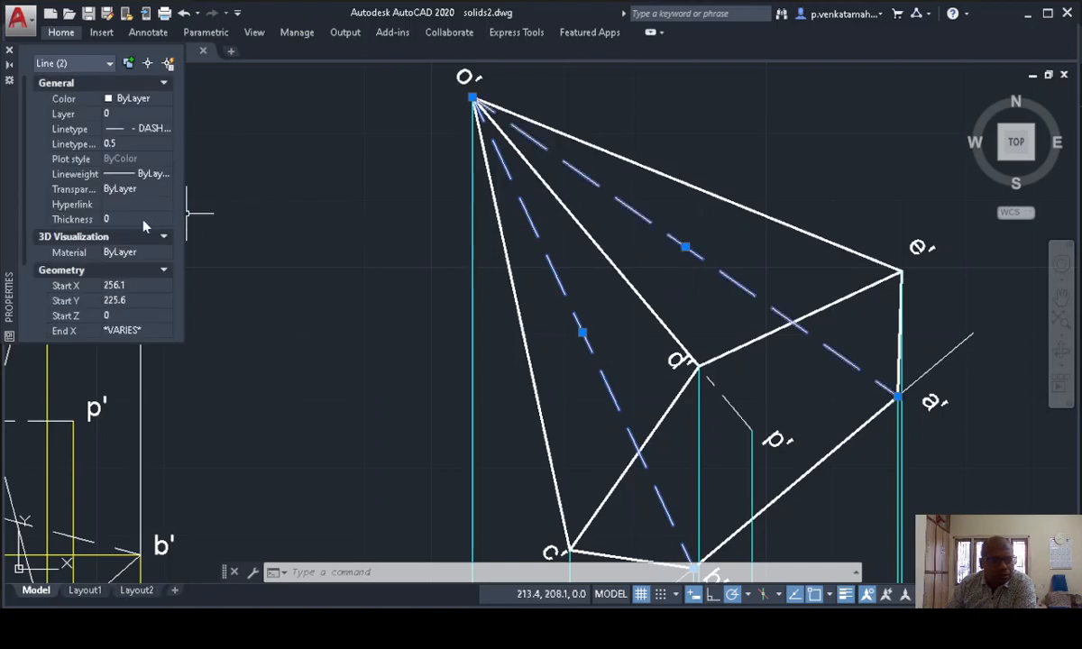
pyautogui.click(144, 173)
pyautogui.click(166, 173)
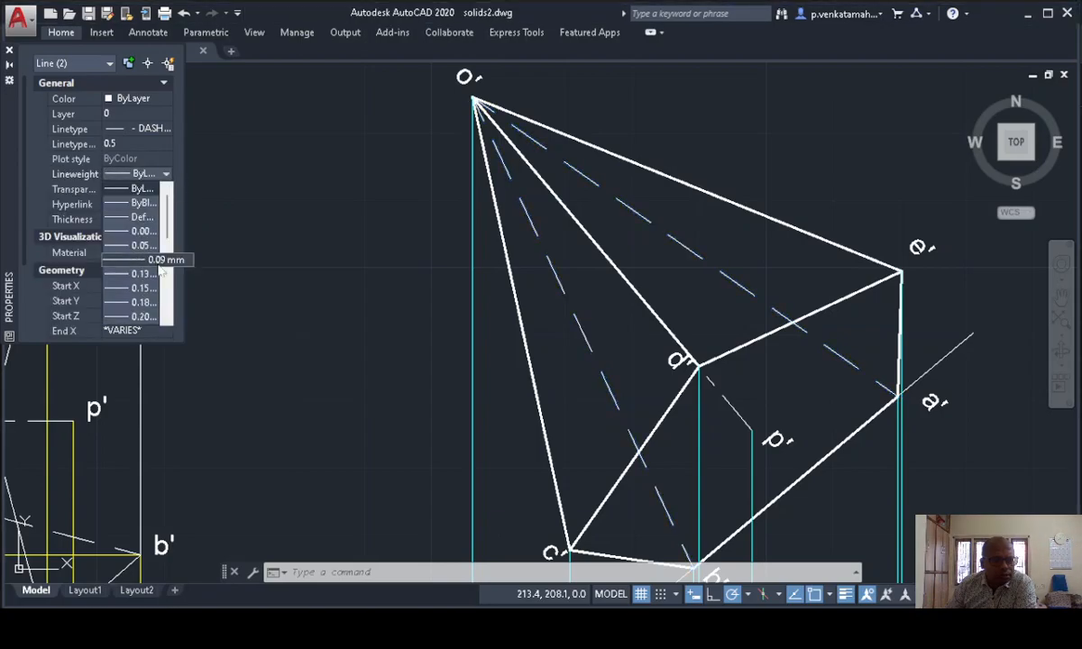
pyautogui.click(167, 322)
pyautogui.click(167, 322)
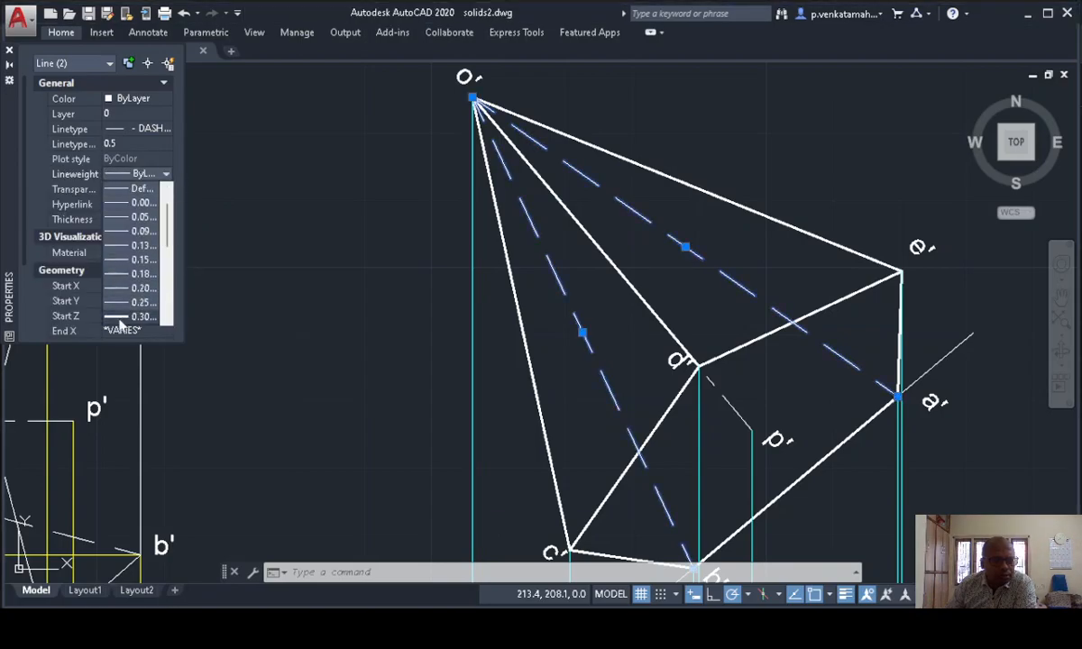
pyautogui.click(135, 316)
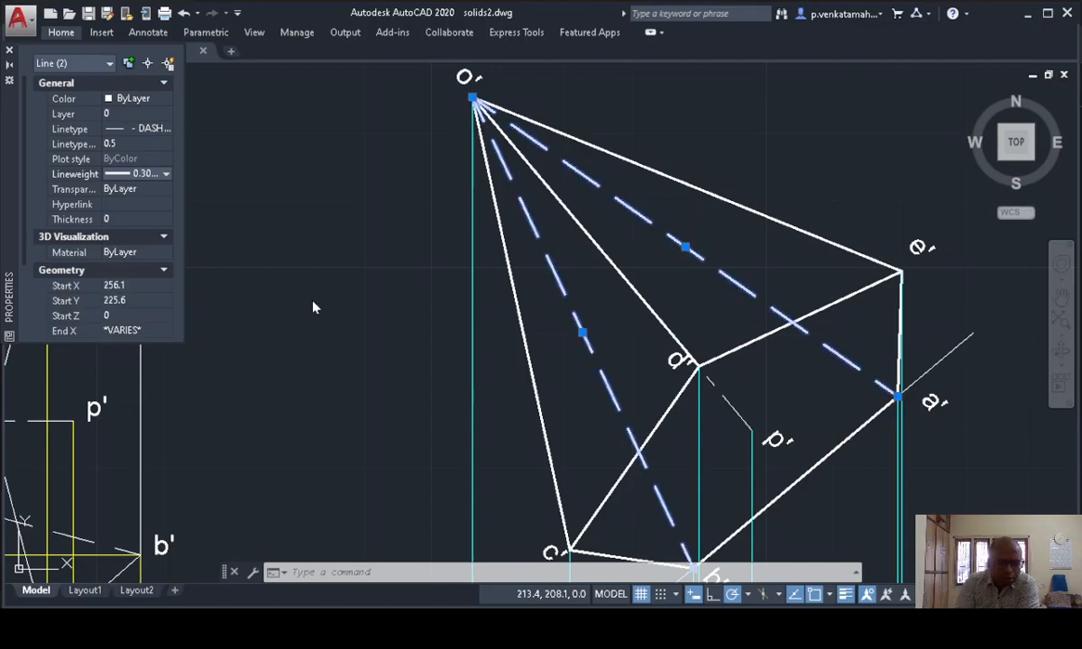
pyautogui.press('Escape')
# - Draw outline edges o-c, c-d and d-e of the final top view through the projected points below the XY line
pyautogui.scroll(-2, 314, 300)
pyautogui.scroll(-2, 802, 394)
pyautogui.moveTo(802, 391); pyautogui.dragTo(831, 243, button='middle')
pyautogui.moveTo(782, 303); pyautogui.dragTo(750, 229, button='middle')
pyautogui.moveTo(768, 462); pyautogui.dragTo(740, 403, button='middle')
pyautogui.scroll(2, 649, 375)
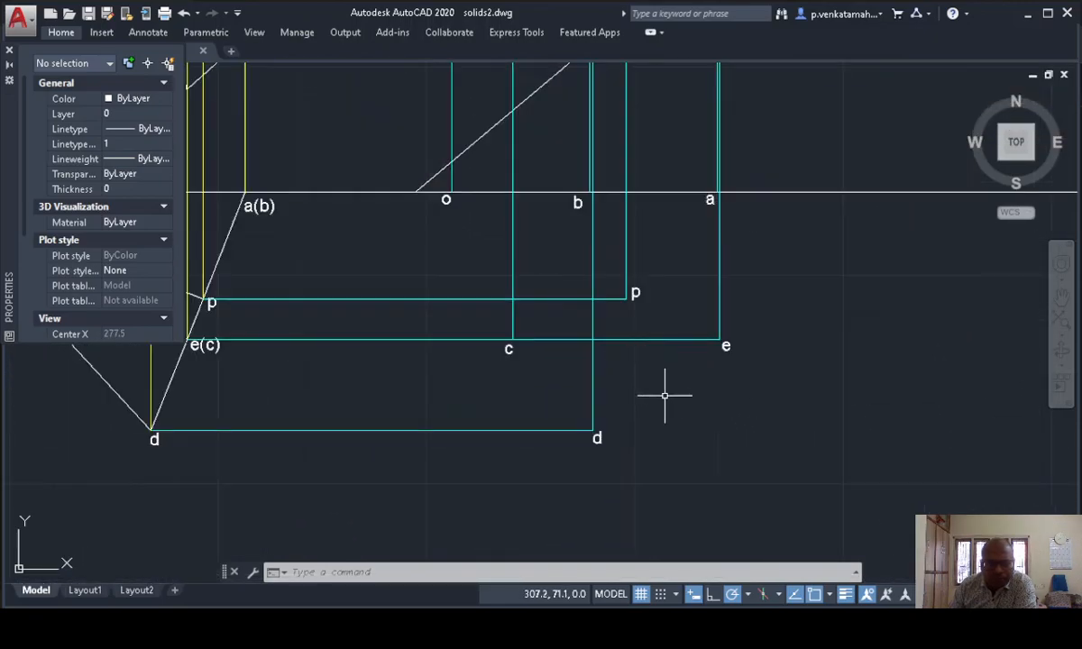
pyautogui.moveTo(664, 395); pyautogui.dragTo(677, 442, button='middle')
pyautogui.write('l')
pyautogui.press('Return')
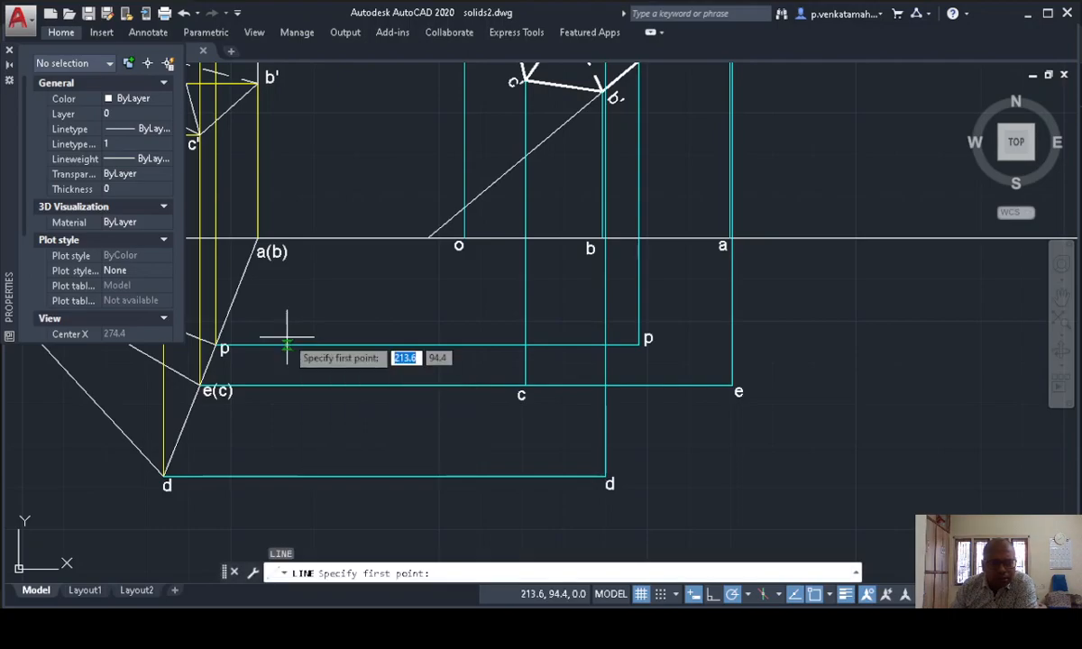
pyautogui.click(464, 239)
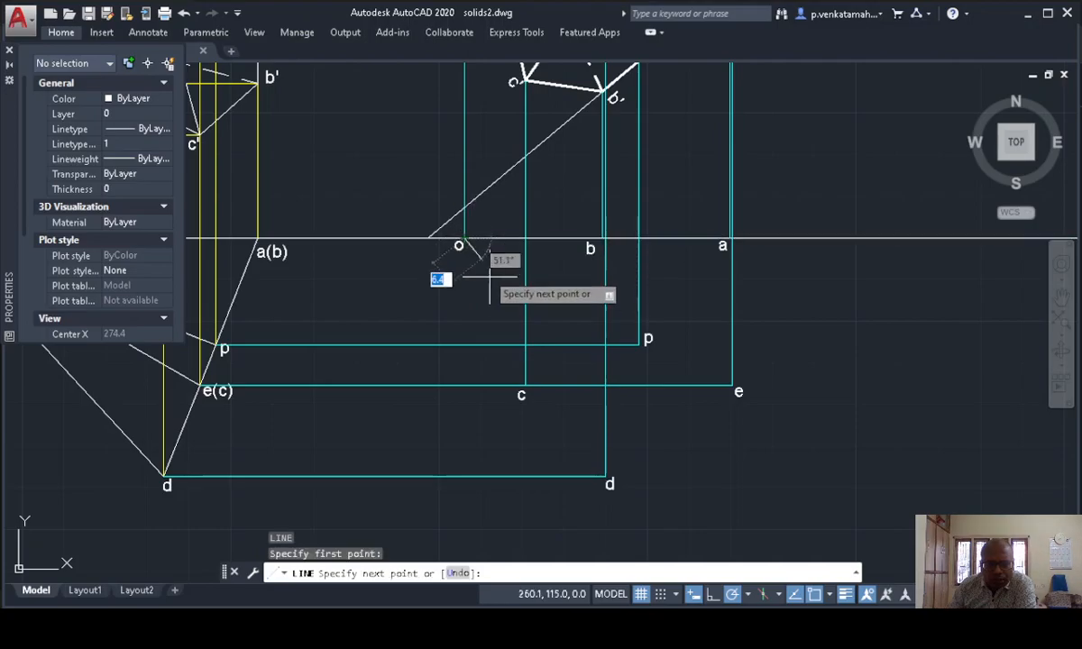
pyautogui.click(524, 386)
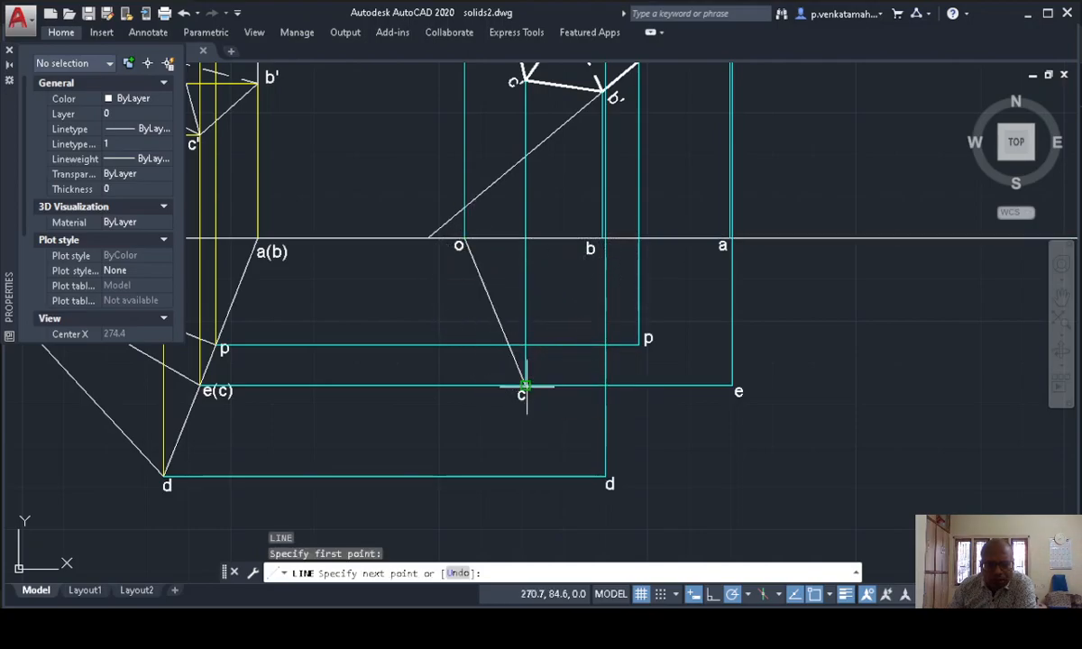
pyautogui.click(607, 478)
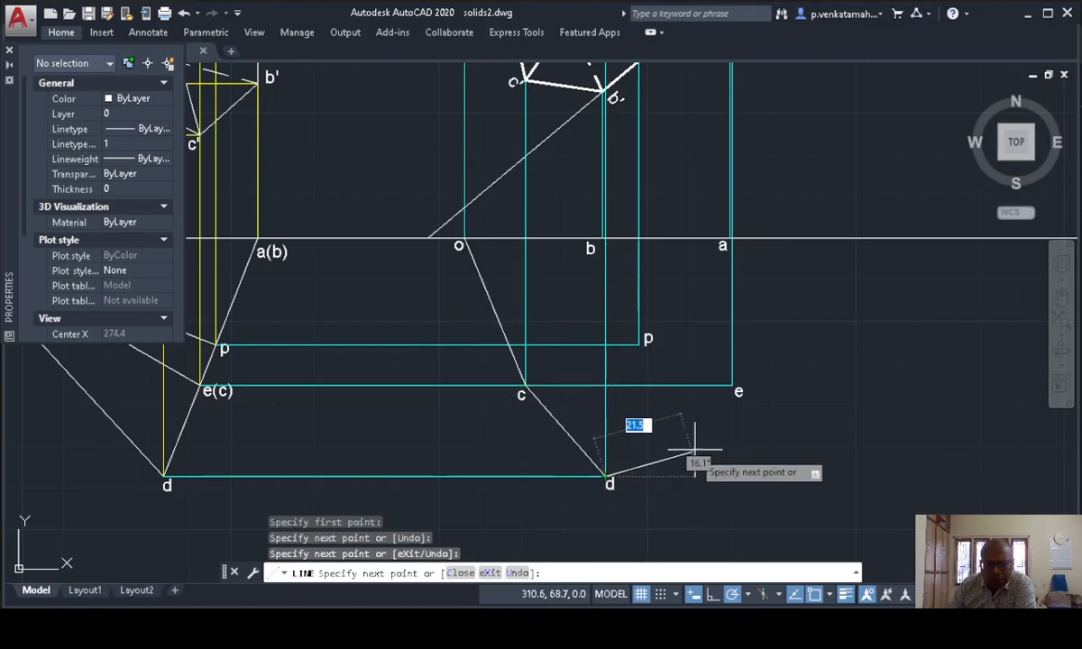
pyautogui.click(732, 386)
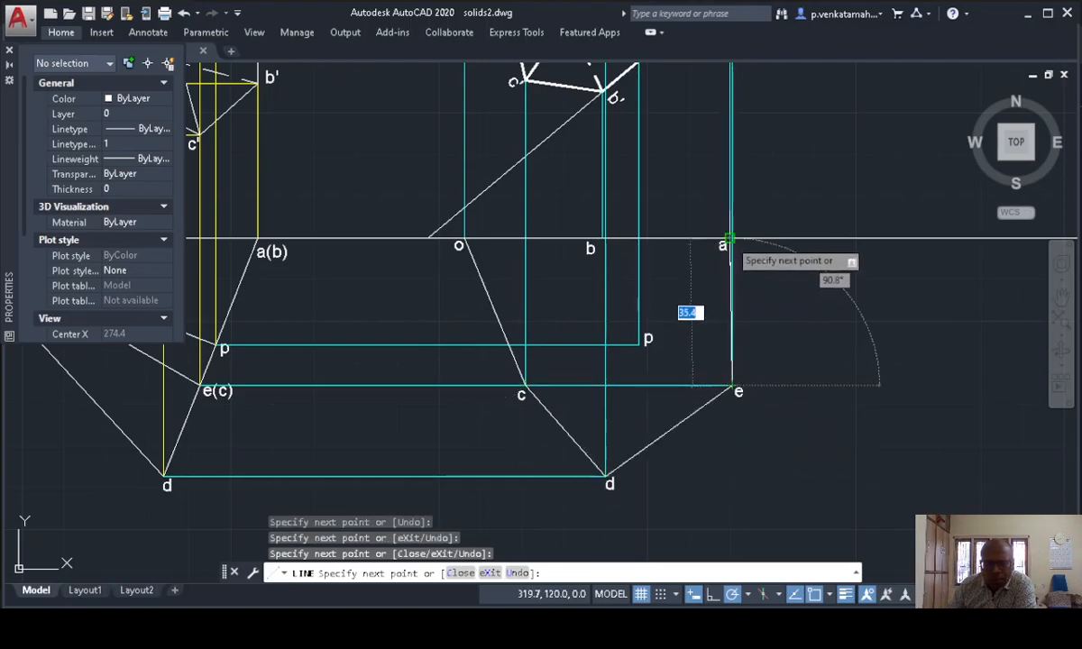
# - Continue the final top view outline from e through a and b on the XY line and back to apex o
pyautogui.scroll(4, 730, 239)
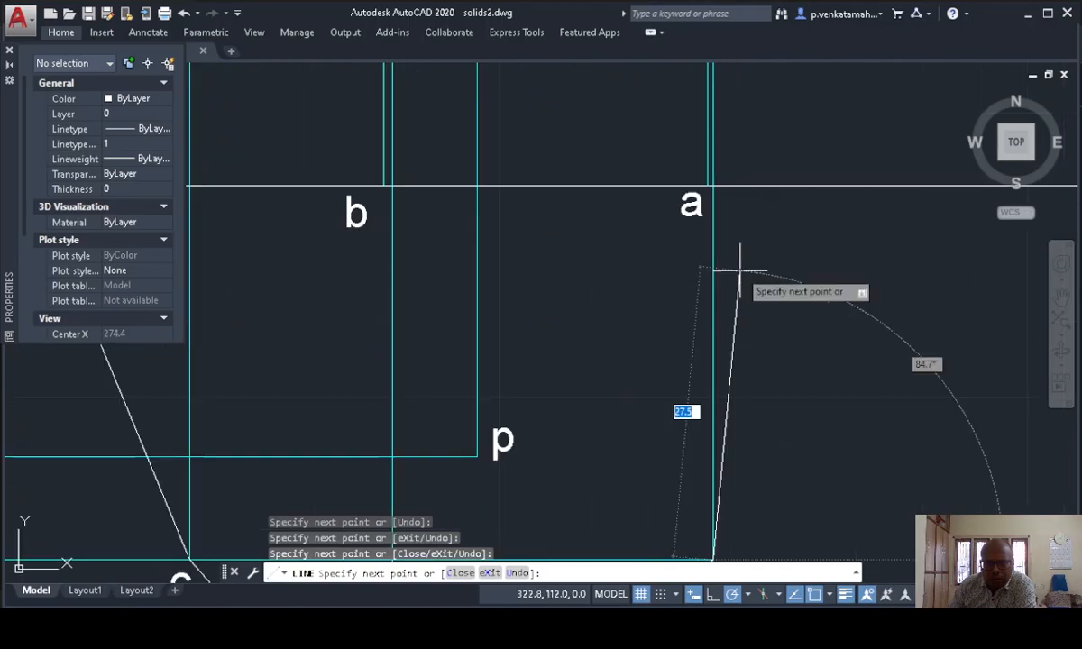
pyautogui.click(710, 186)
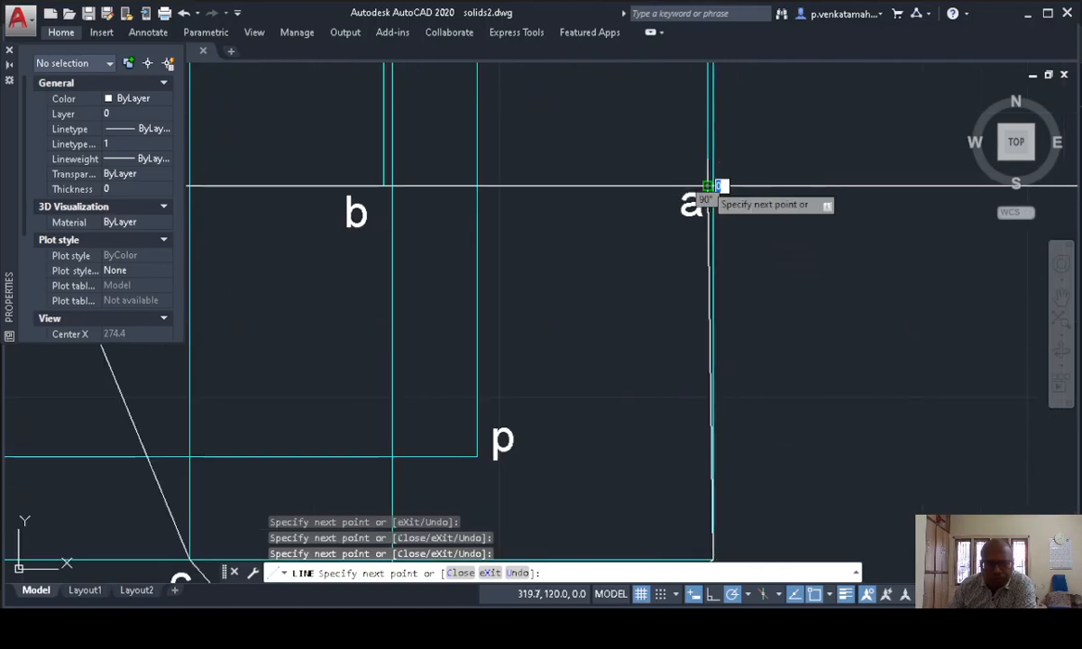
pyautogui.click(383, 187)
pyautogui.scroll(-2, 483, 285)
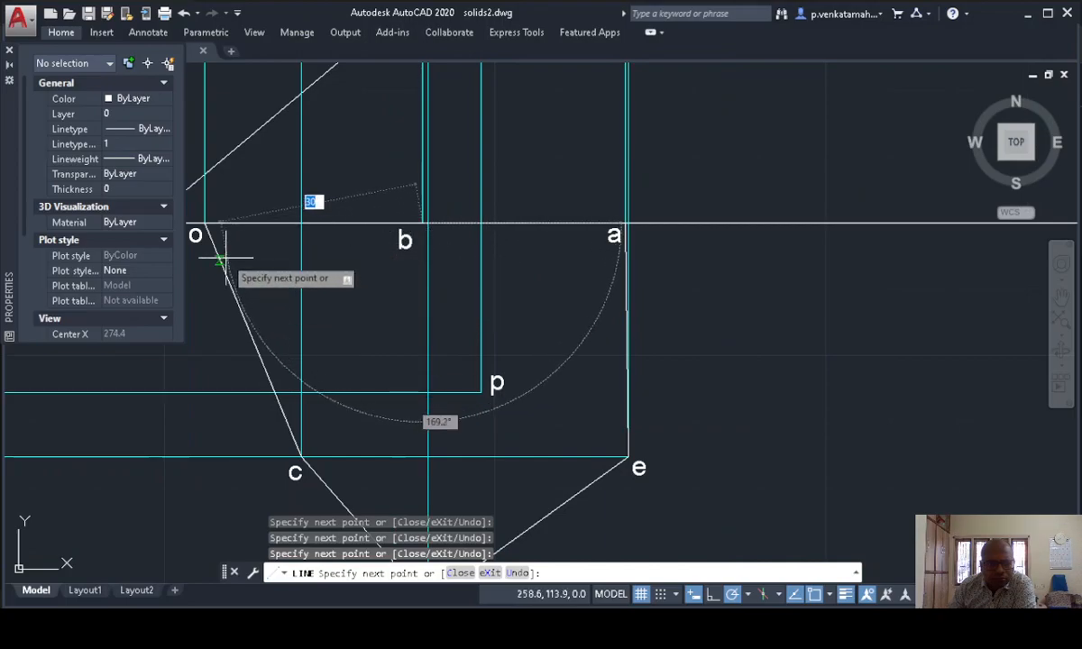
pyautogui.click(208, 235)
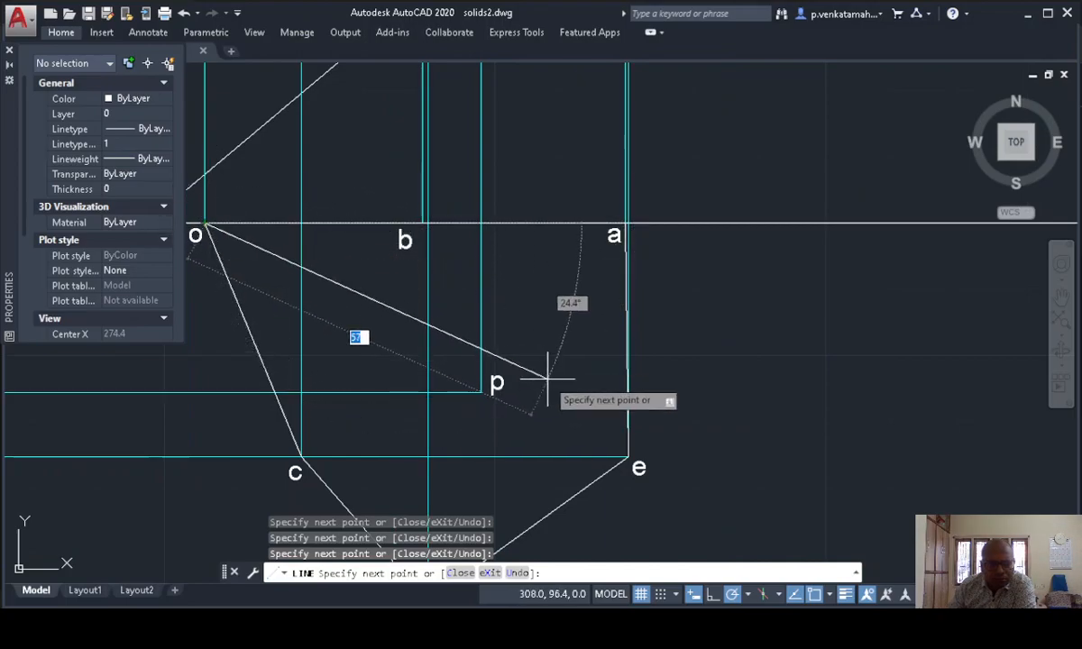
pyautogui.press('Escape')
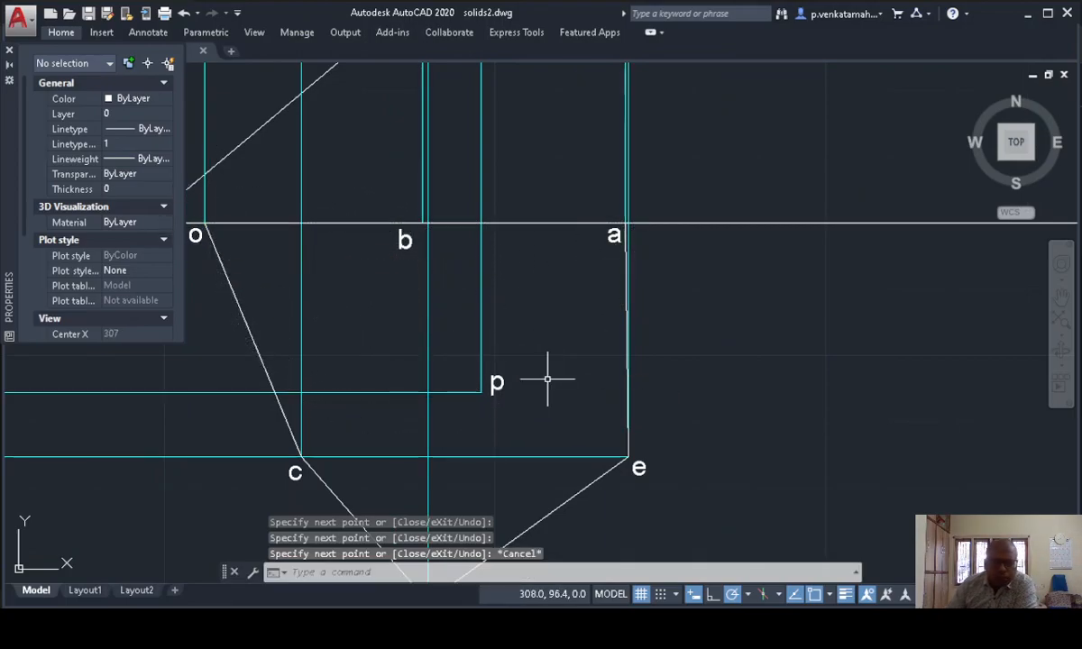
pyautogui.scroll(-2, 547, 379)
pyautogui.scroll(-2, 547, 379)
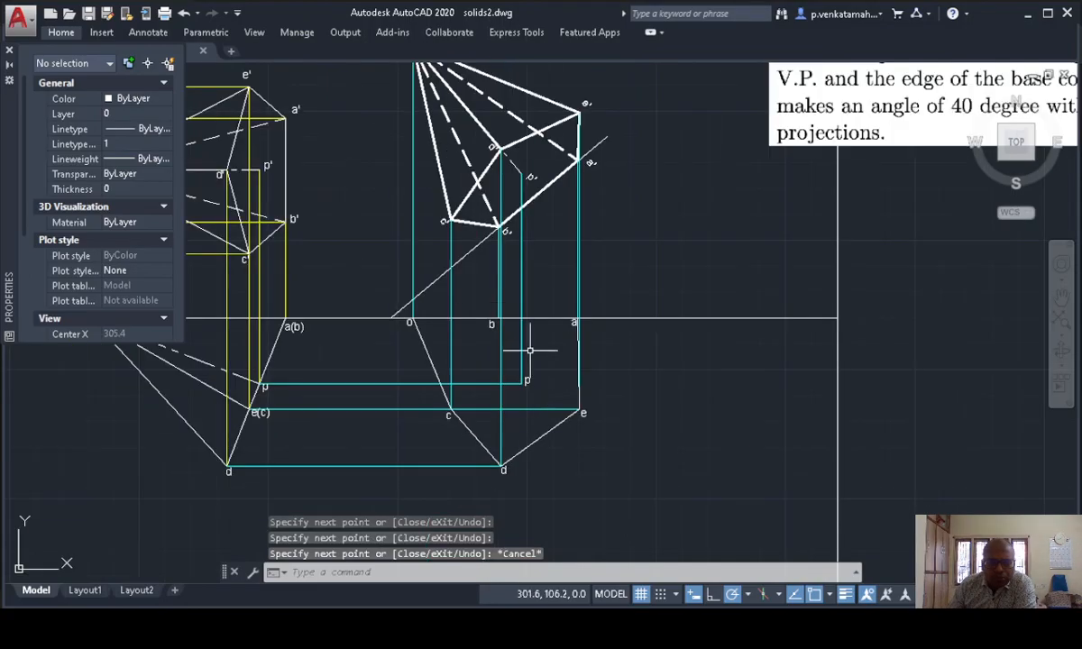
pyautogui.moveTo(672, 261); pyautogui.dragTo(679, 328, button='middle')
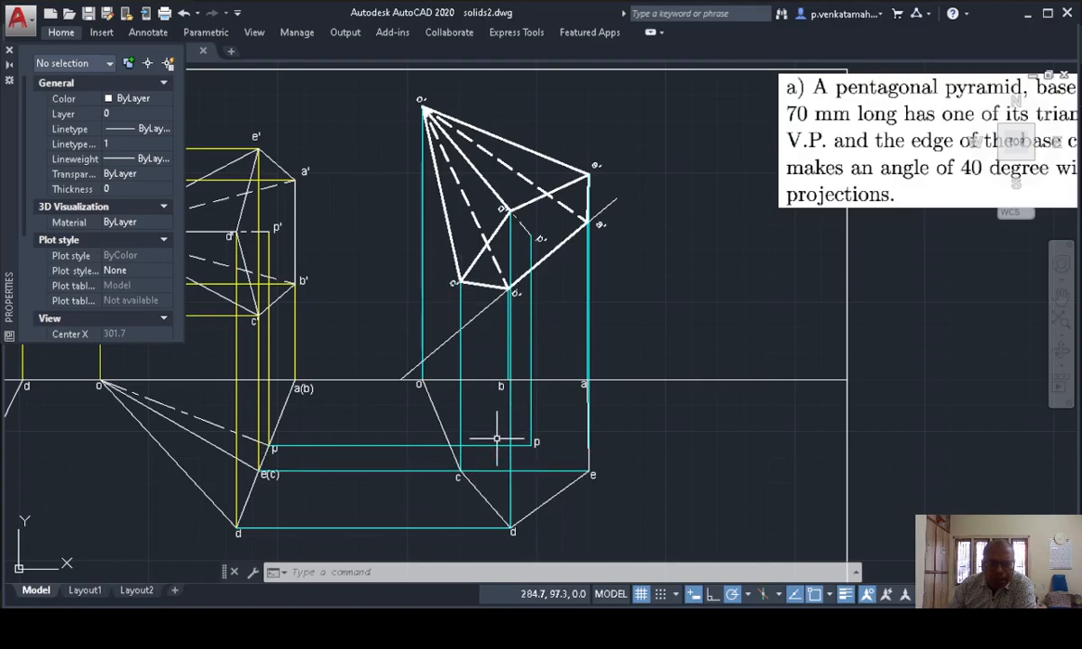
pyautogui.scroll(2, 496, 440)
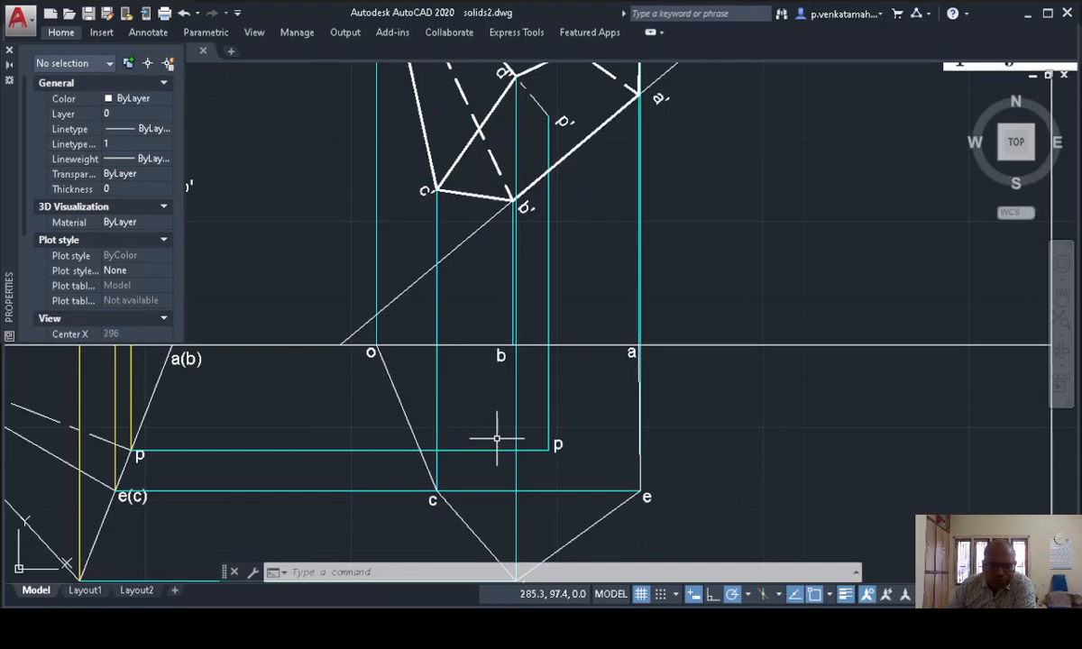
pyautogui.scroll(-2, 496, 439)
pyautogui.click(127, 129)
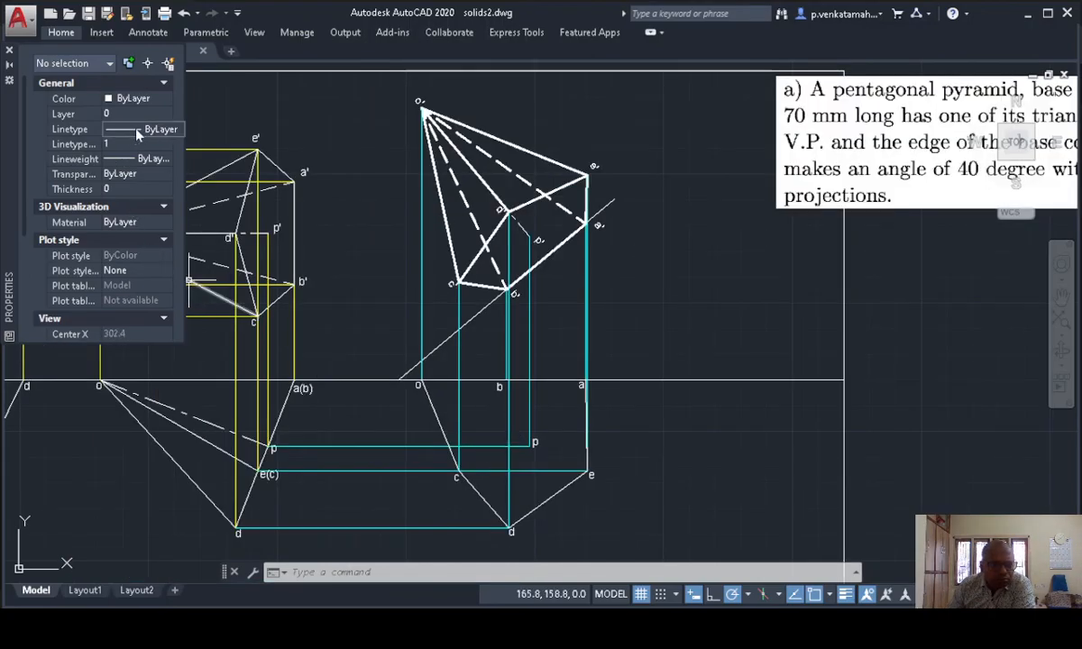
pyautogui.click(165, 129)
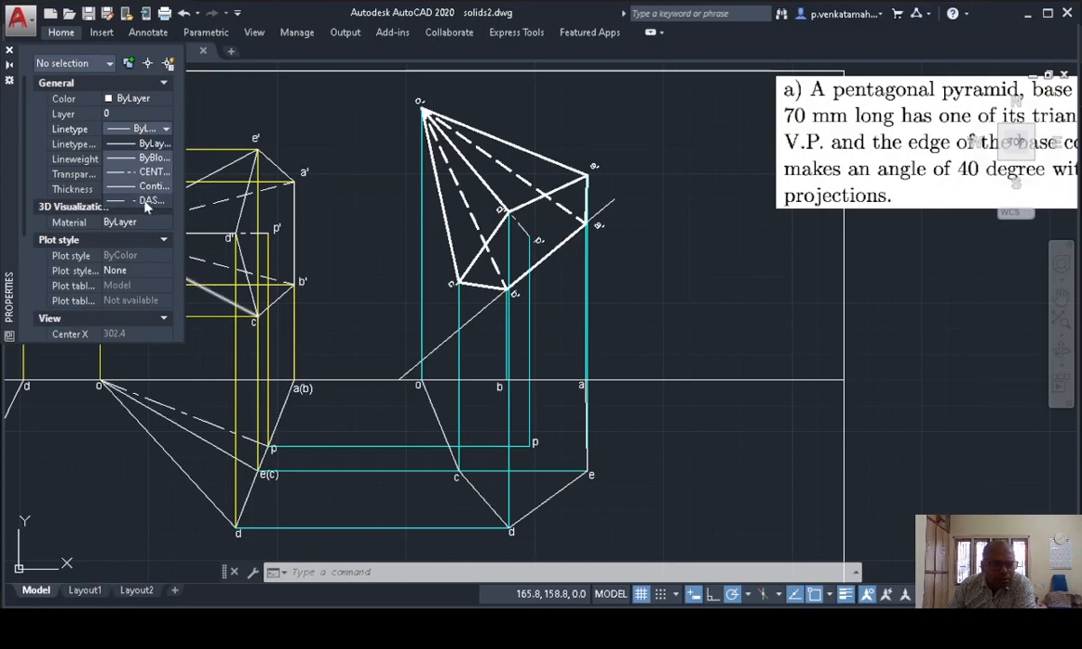
pyautogui.press('Escape')
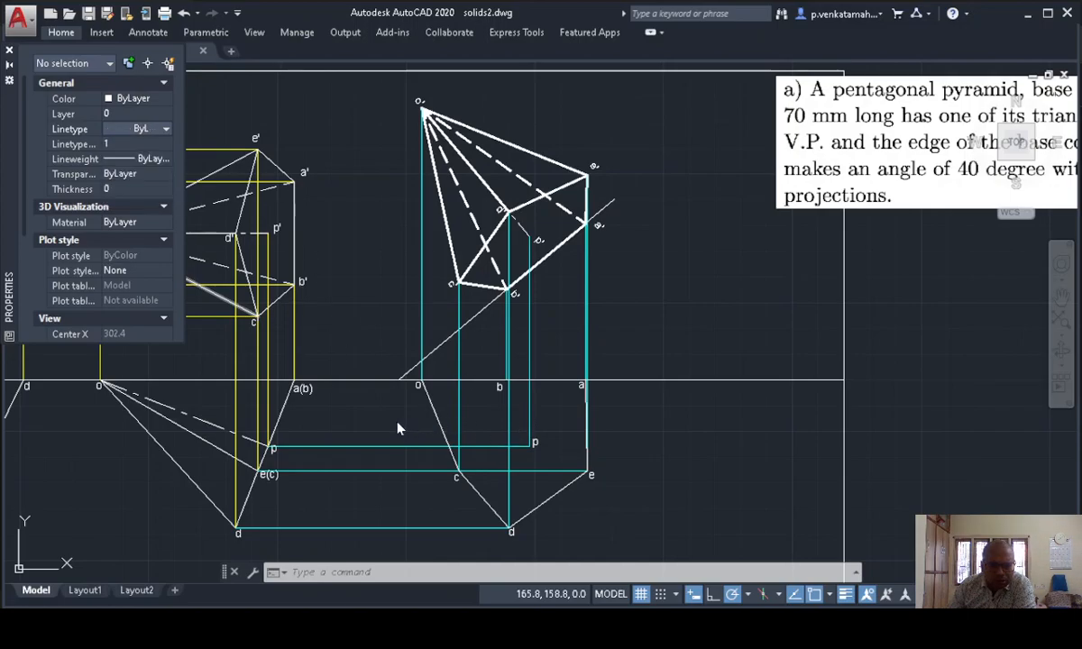
pyautogui.press('Escape')
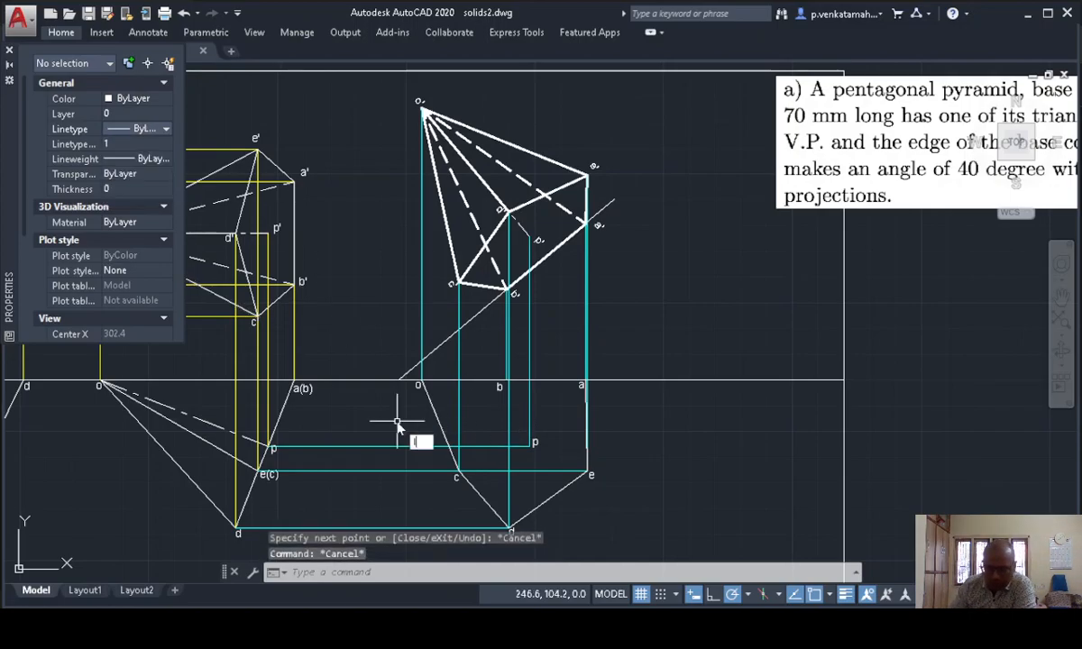
# - Draw the base edge from c to b in the final top view
pyautogui.press('Return')
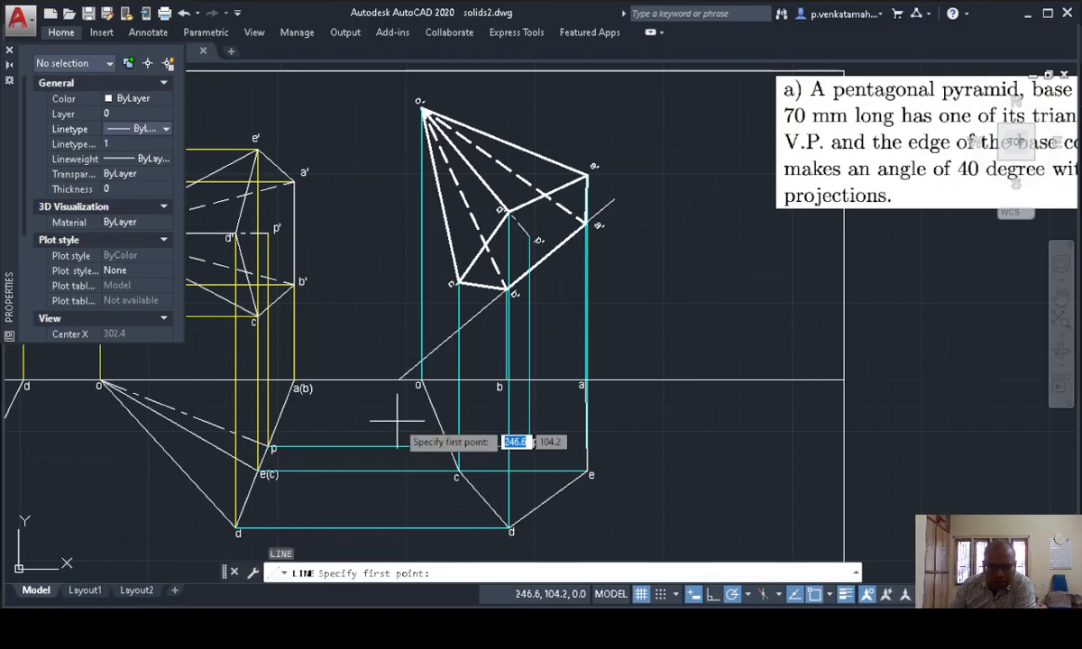
pyautogui.click(458, 472)
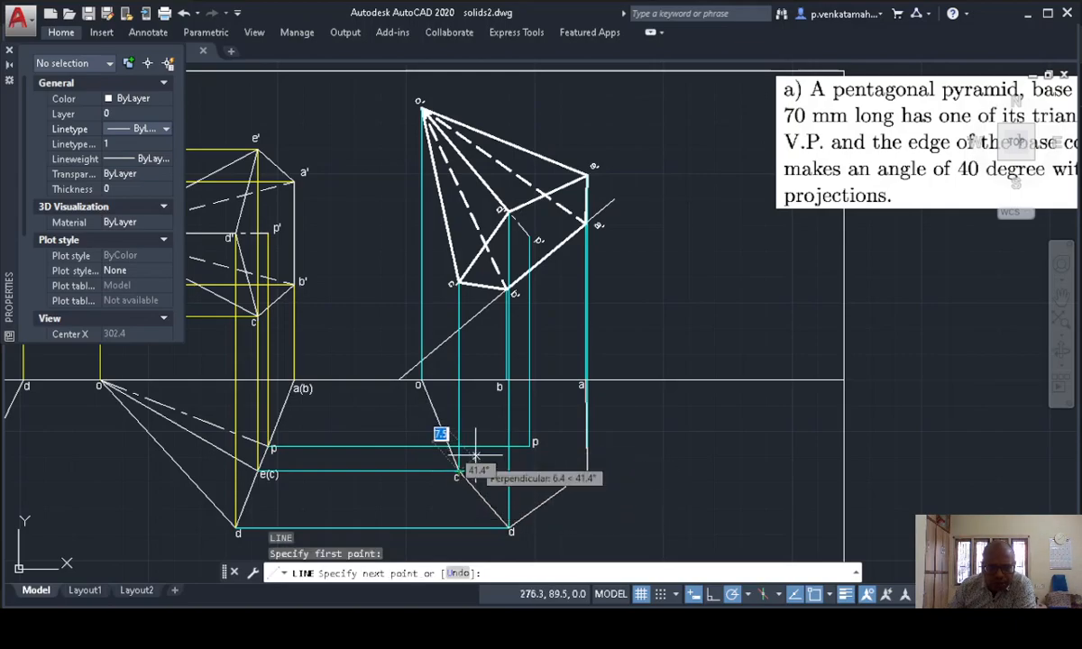
pyautogui.click(503, 383)
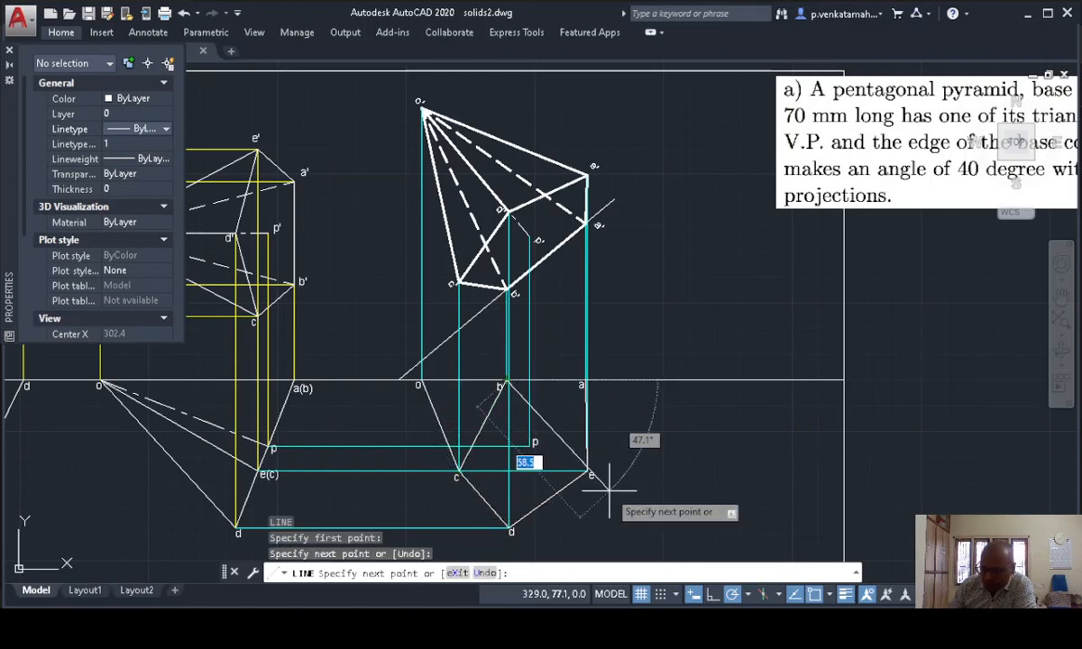
pyautogui.press('Return')
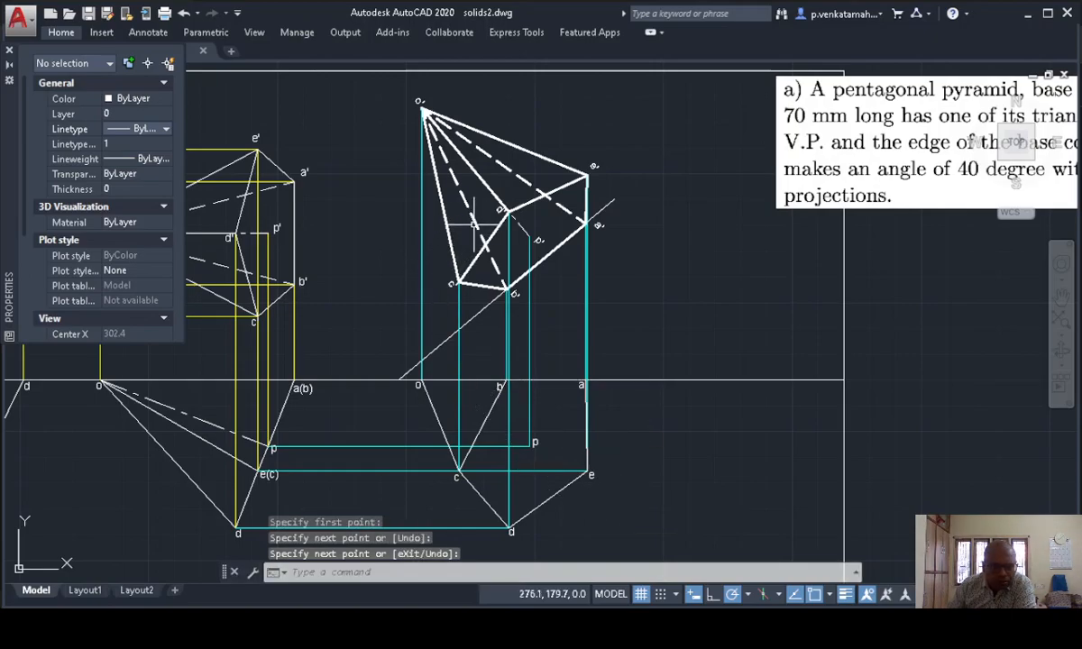
# - Match the properties of dashed hidden edge o'b' onto base edge c-b of the final top view
pyautogui.click(487, 252)
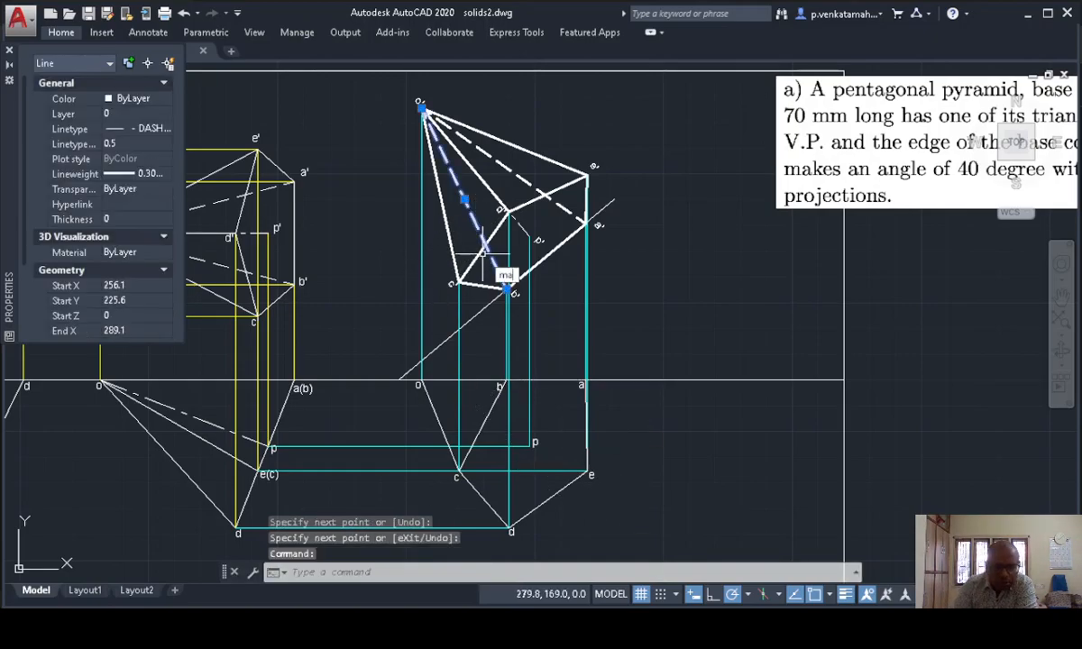
pyautogui.click(545, 290)
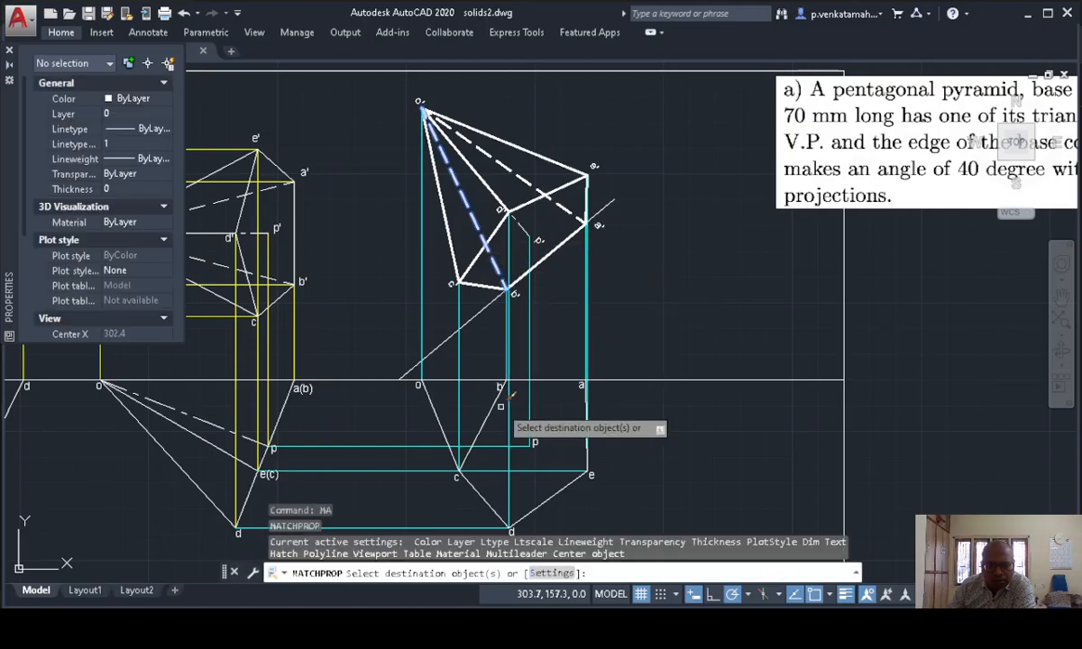
pyautogui.press('Escape')
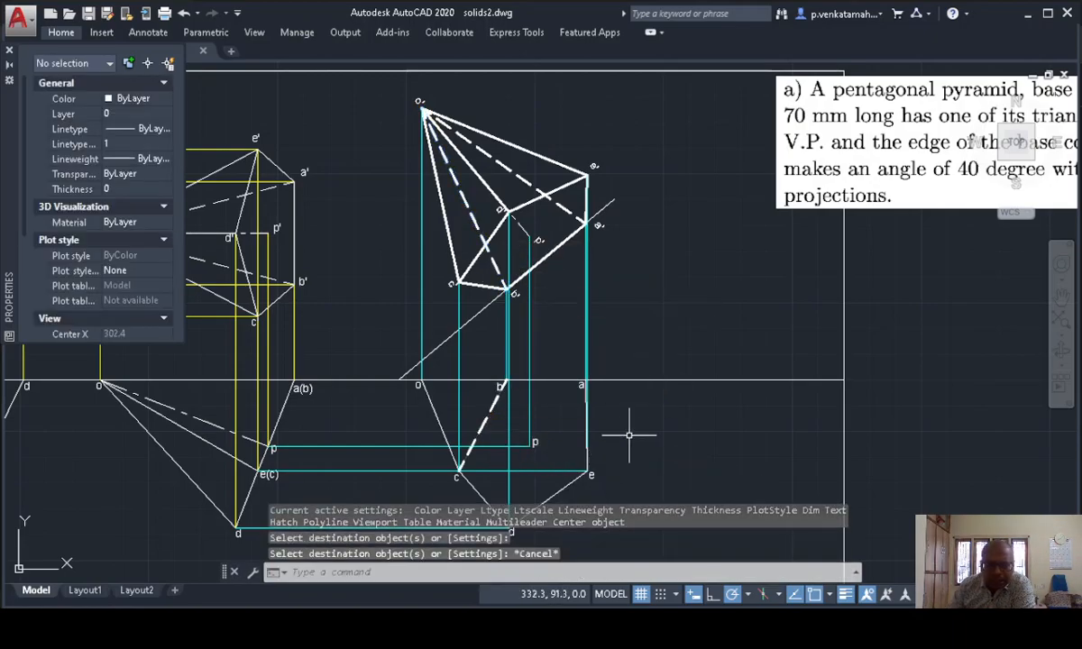
# - Draw the slant edges o-d and o-e in the final top view
pyautogui.moveTo(686, 410); pyautogui.dragTo(681, 382, button='middle')
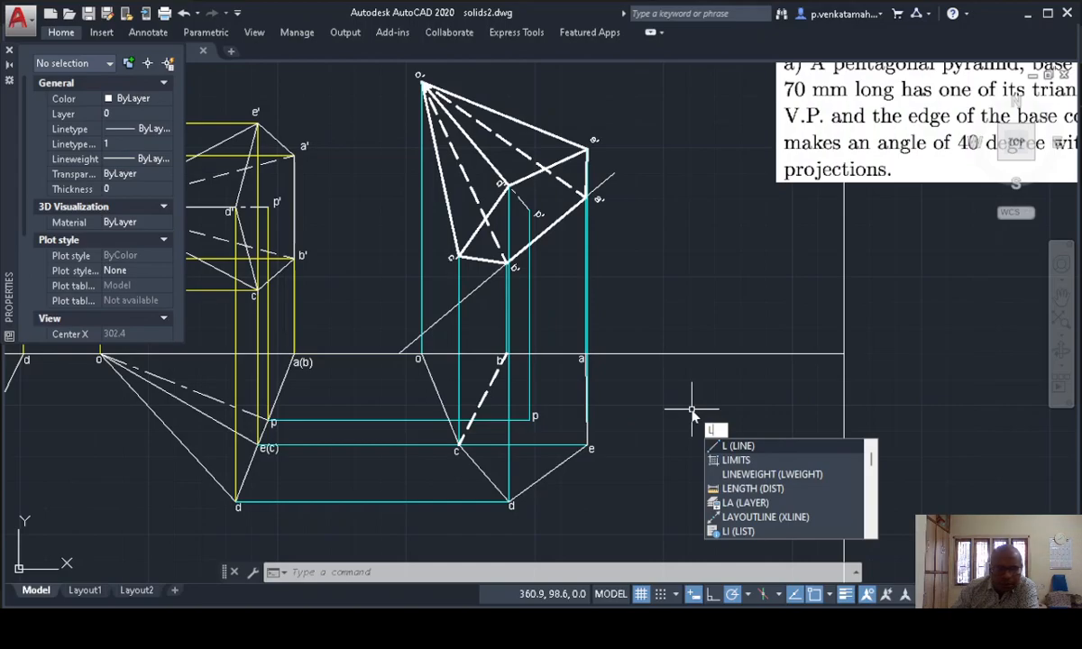
pyautogui.press('Return')
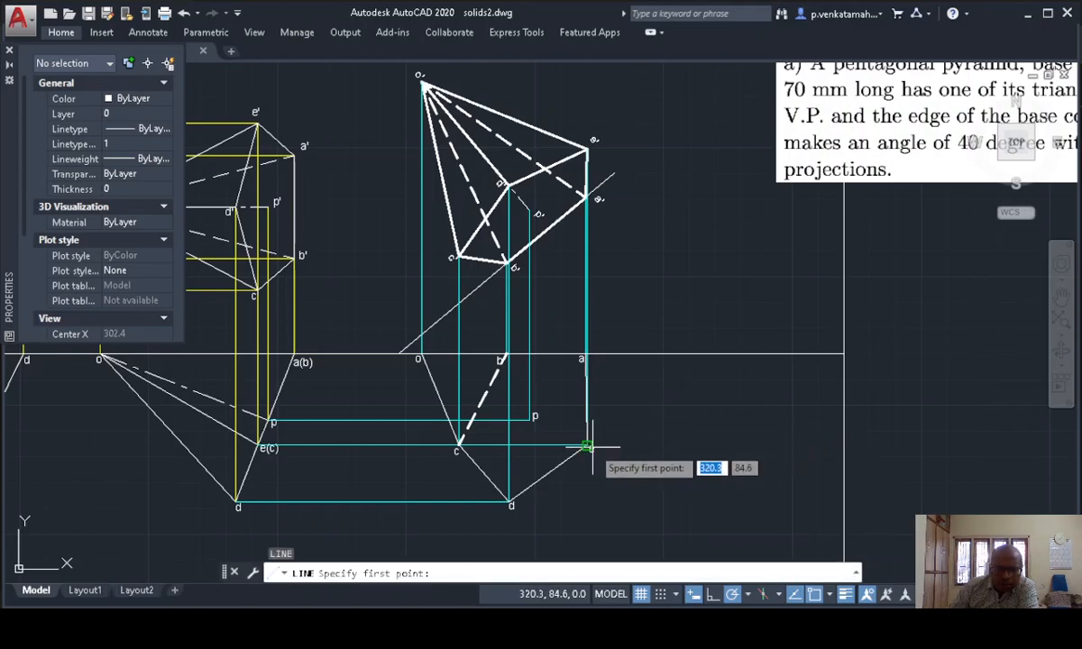
pyautogui.scroll(2, 587, 446)
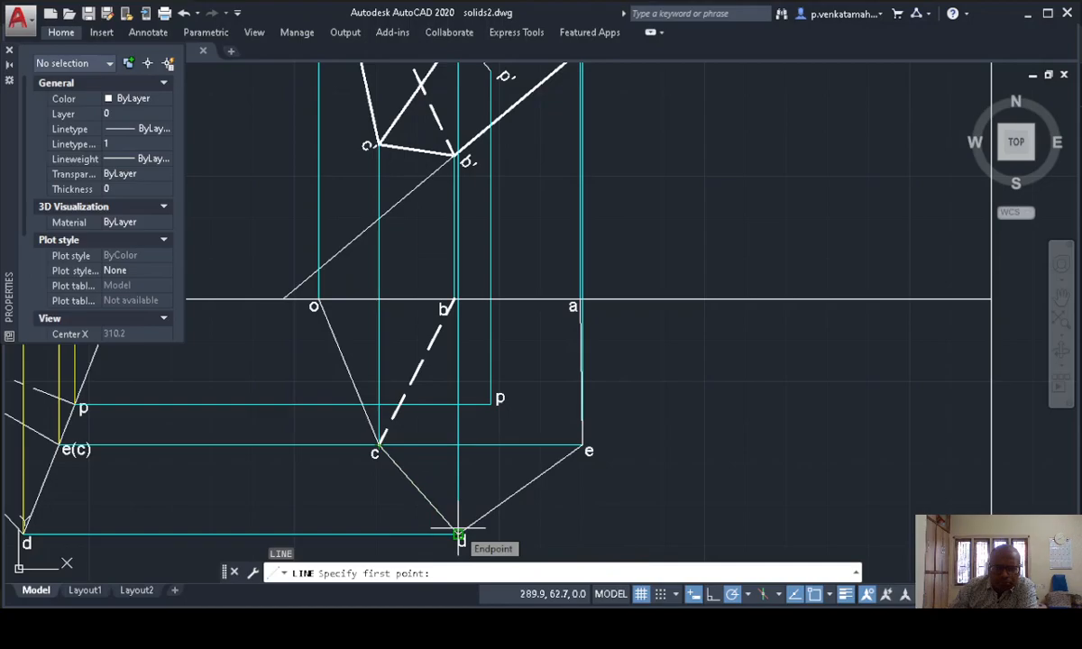
pyautogui.click(318, 302)
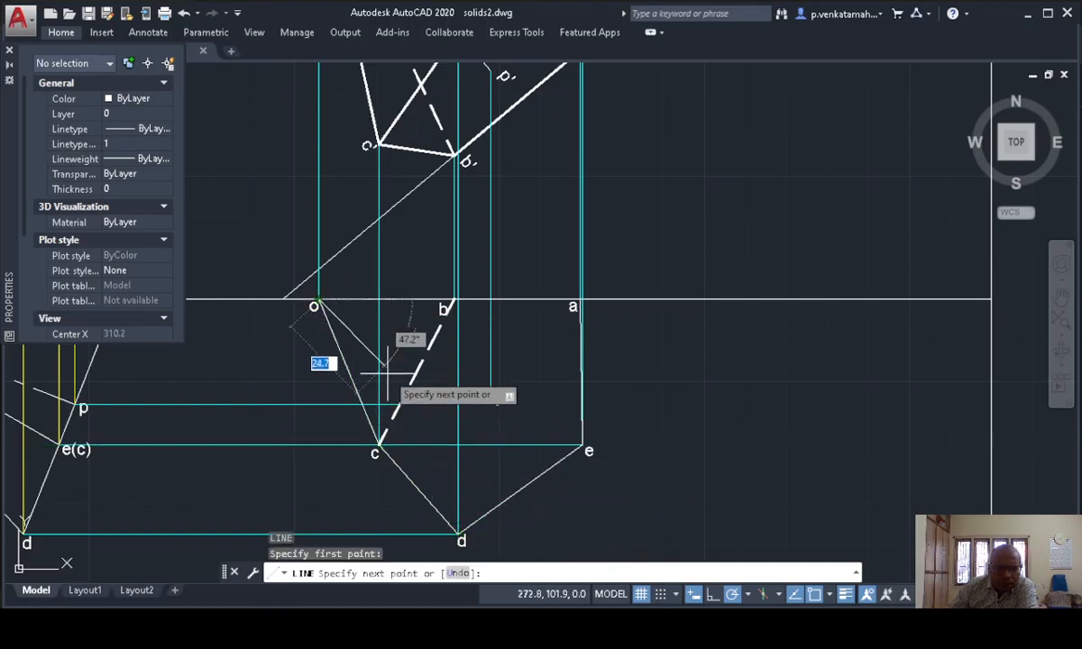
pyautogui.click(460, 536)
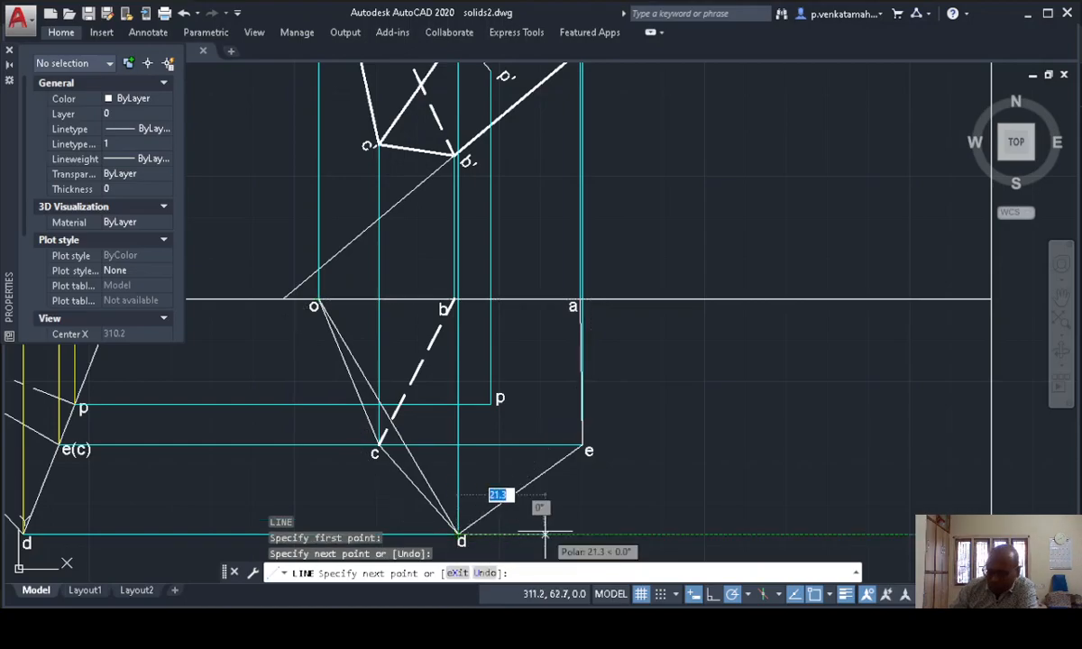
pyautogui.press('Return')
pyautogui.press('Return')
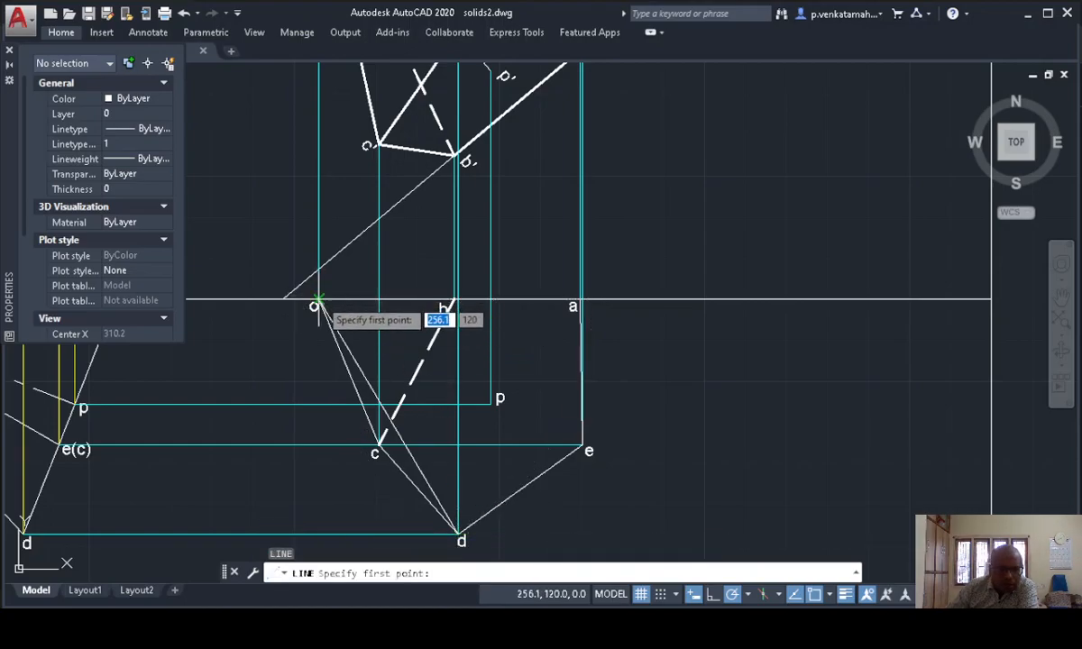
pyautogui.click(317, 300)
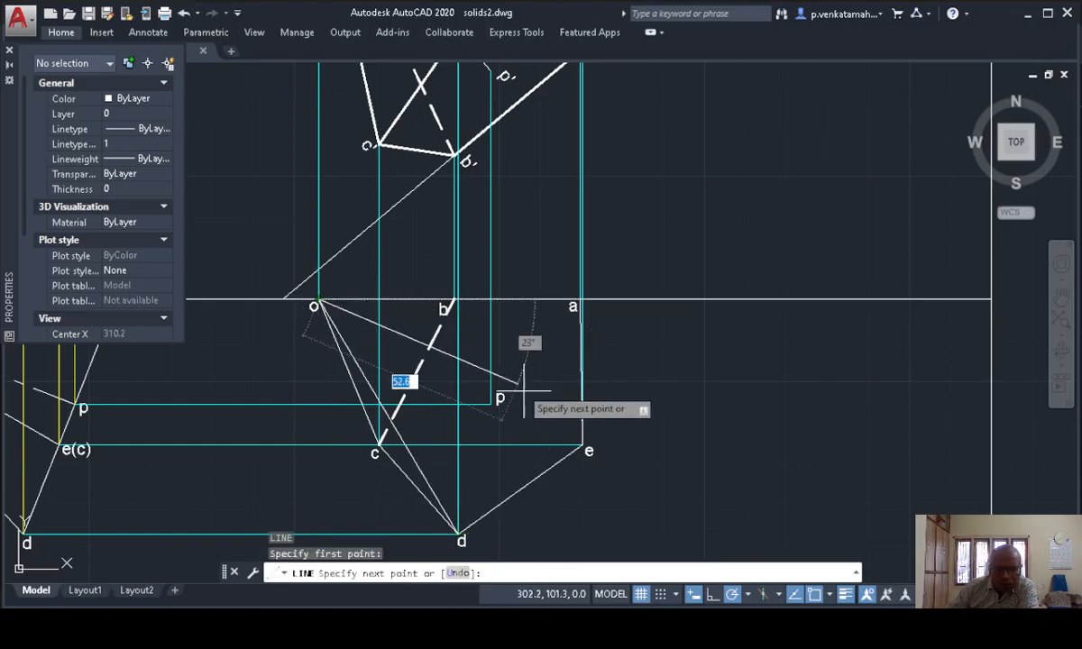
pyautogui.click(583, 446)
pyautogui.press('Return')
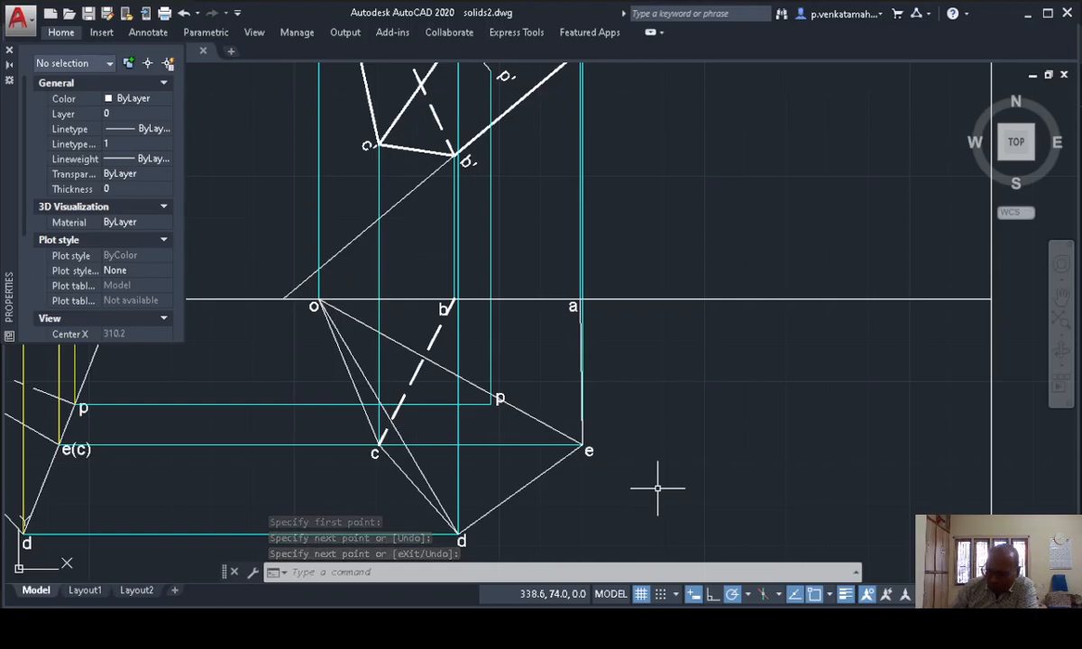
# - Draw the axis line from apex o to base centre p in the final top view
pyautogui.press('Return')
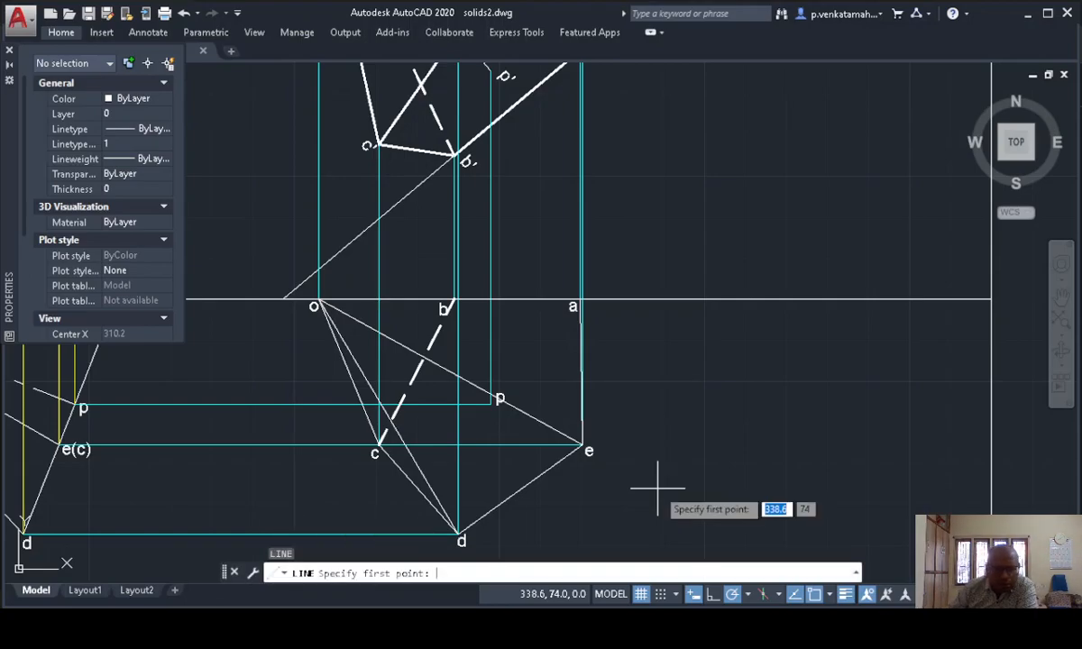
pyautogui.click(318, 301)
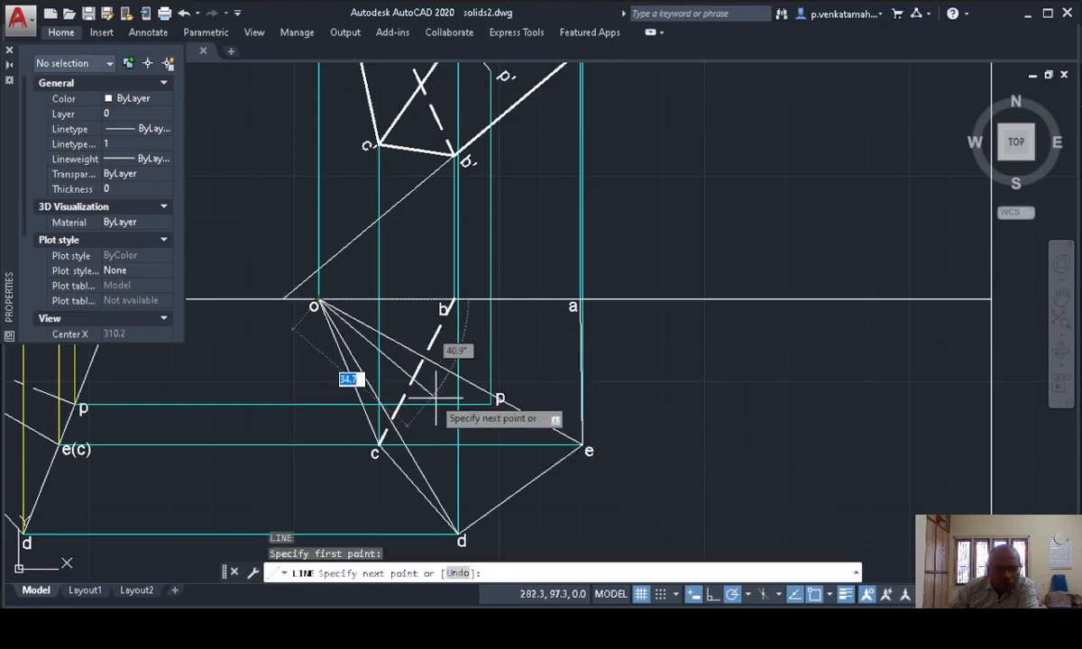
pyautogui.click(492, 403)
pyautogui.press('Return')
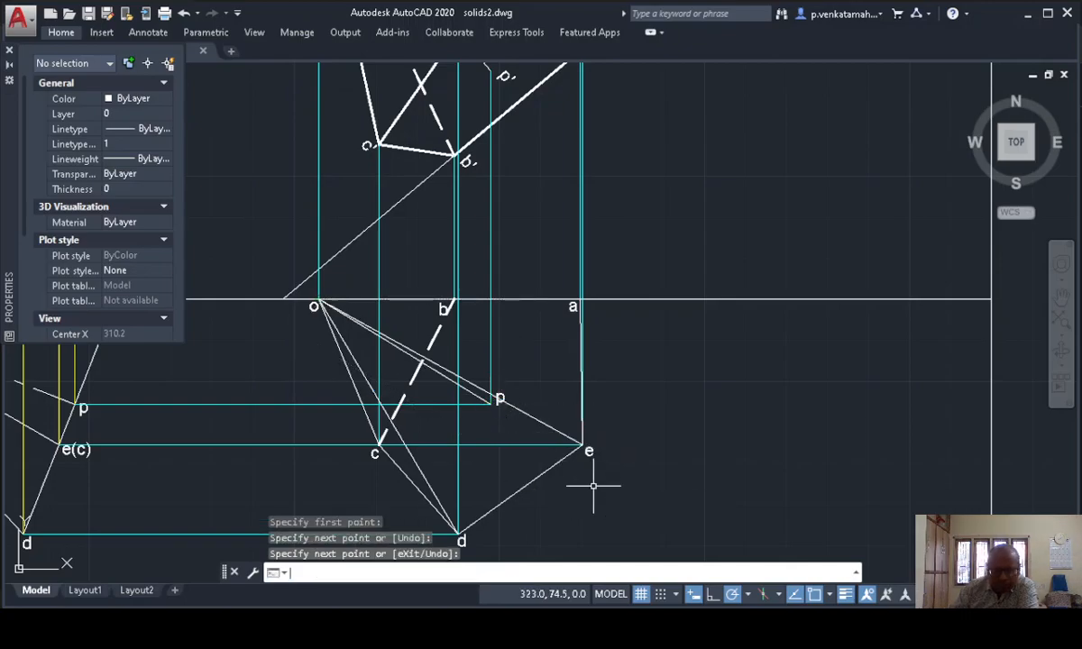
# - Match the properties of thick edge o'c' onto edges d-e, o-e, c-d, o-c and o-d of the final top view
pyautogui.scroll(-2, 663, 421)
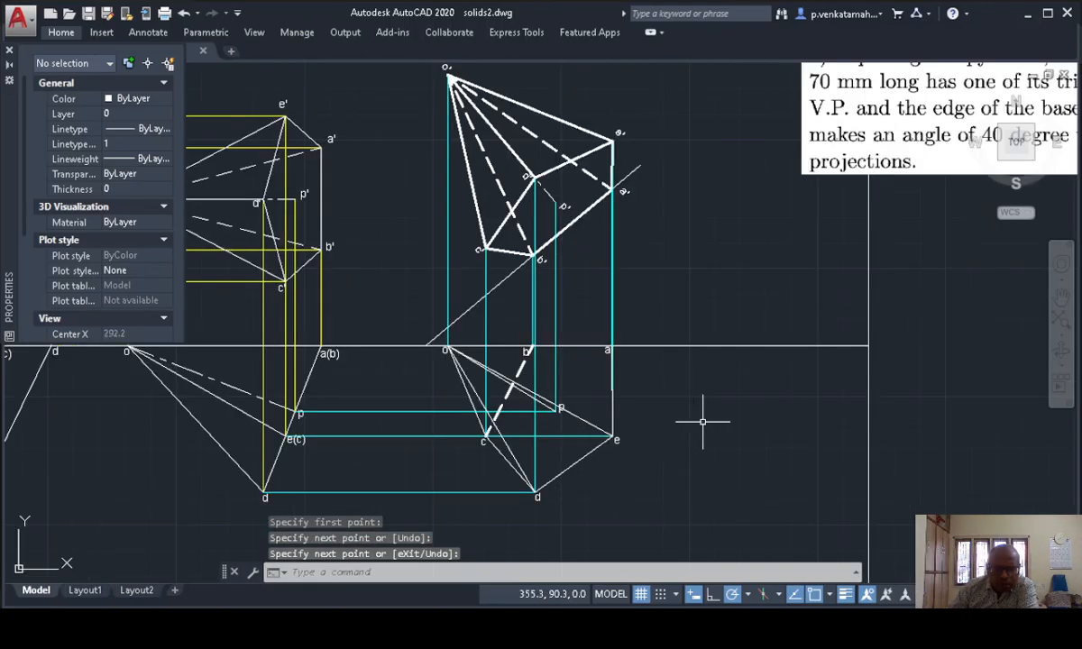
pyautogui.moveTo(703, 421); pyautogui.dragTo(672, 418, button='middle')
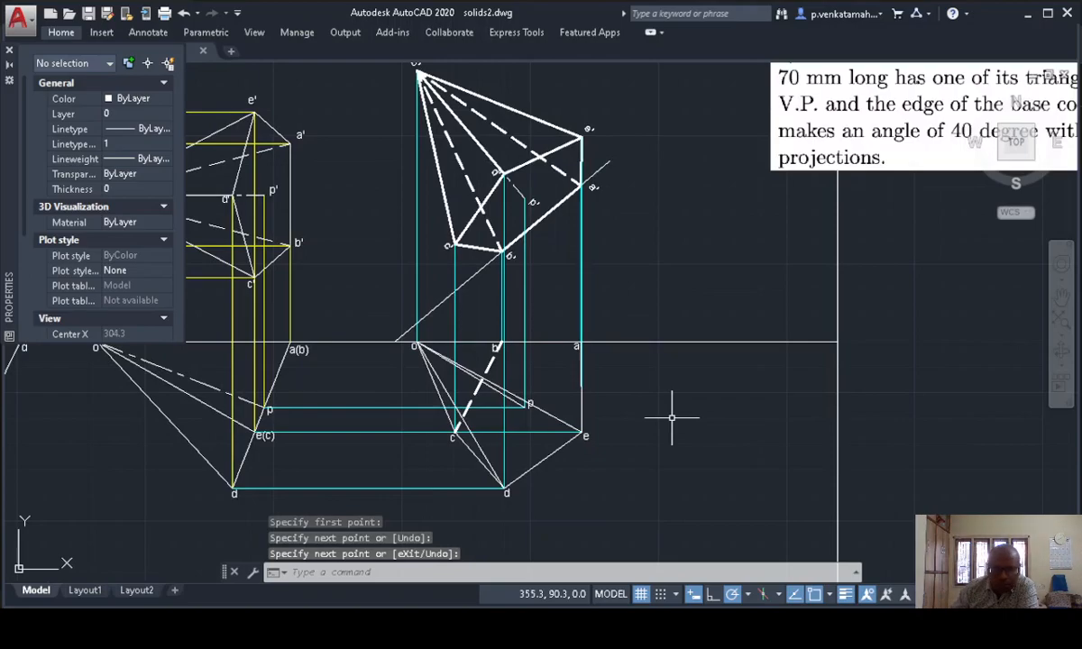
pyautogui.write('l')
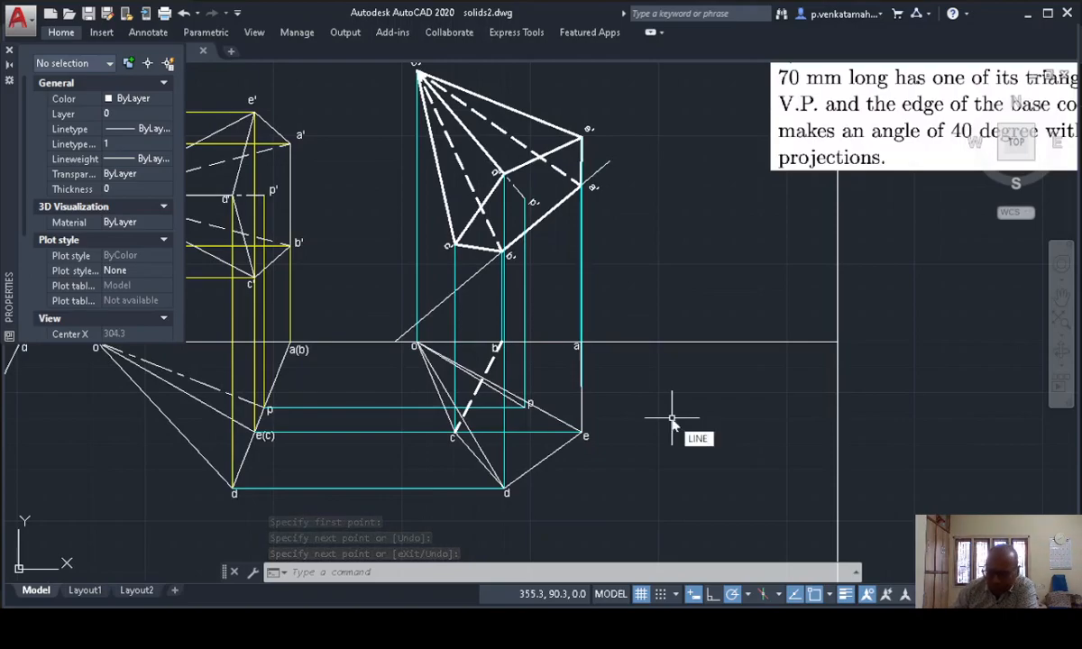
pyautogui.press('Up')
pyautogui.press('Return')
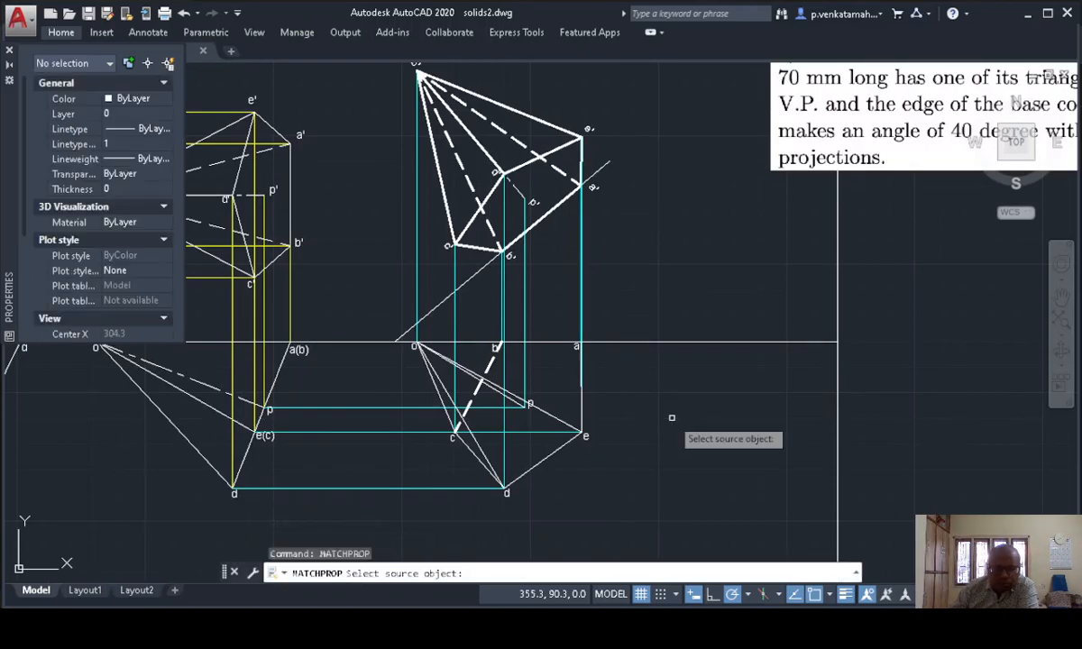
pyautogui.click(448, 227)
pyautogui.scroll(2, 595, 483)
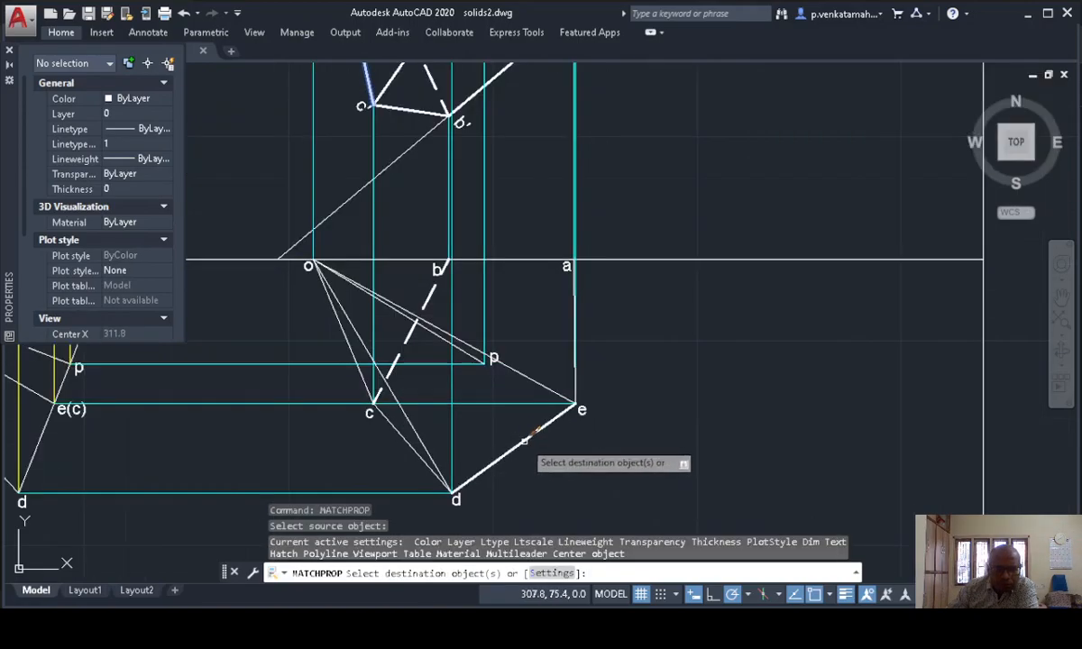
pyautogui.click(525, 438)
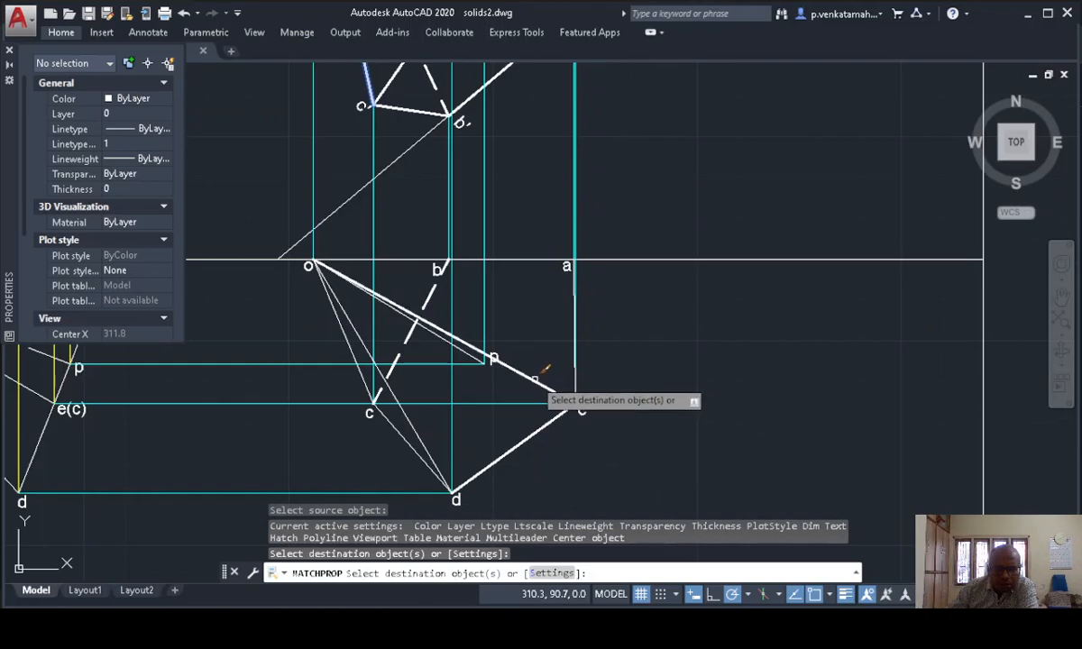
pyautogui.click(543, 368)
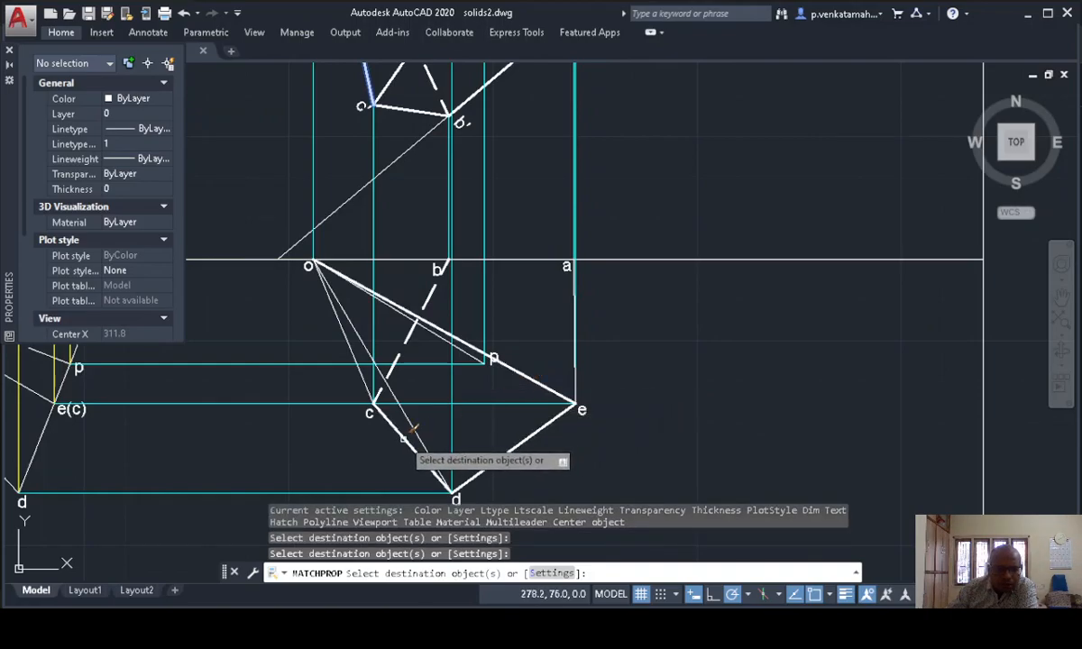
pyautogui.click(411, 431)
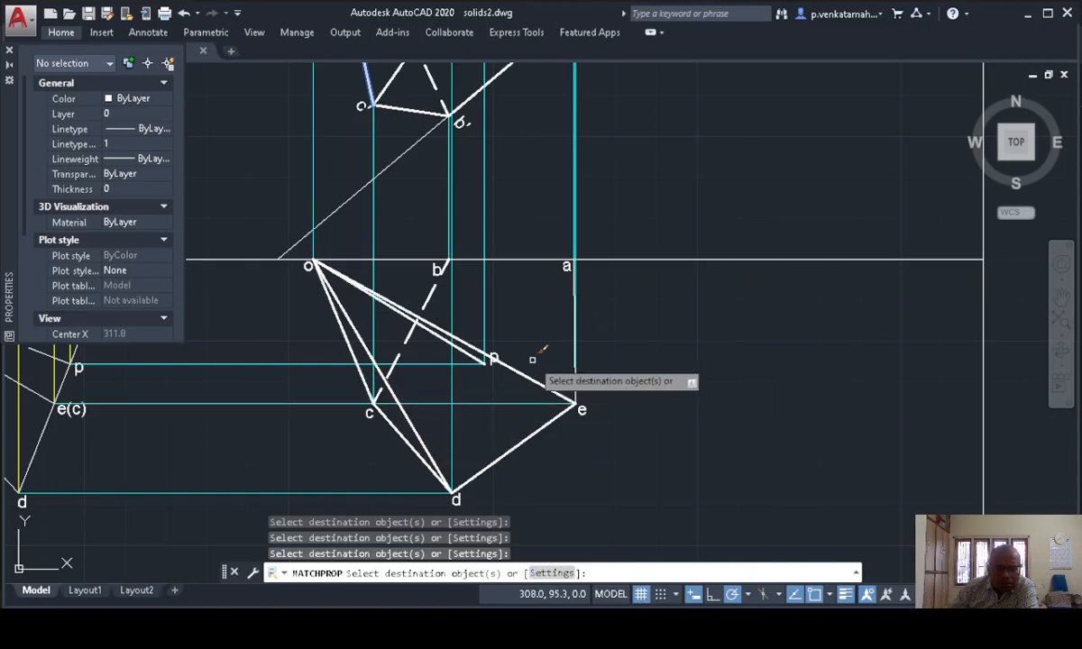
# - Apply the same thick-line properties to edge a-e and the o-a edge on the XY line
pyautogui.scroll(4, 574, 358)
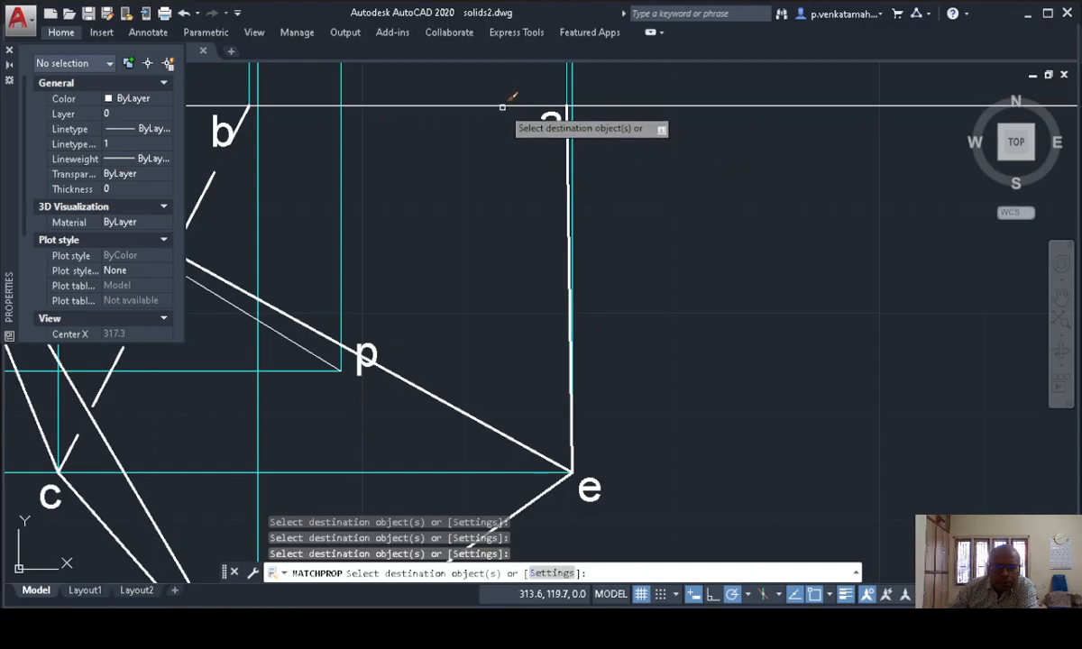
pyautogui.moveTo(725, 285); pyautogui.dragTo(940, 302, button='middle')
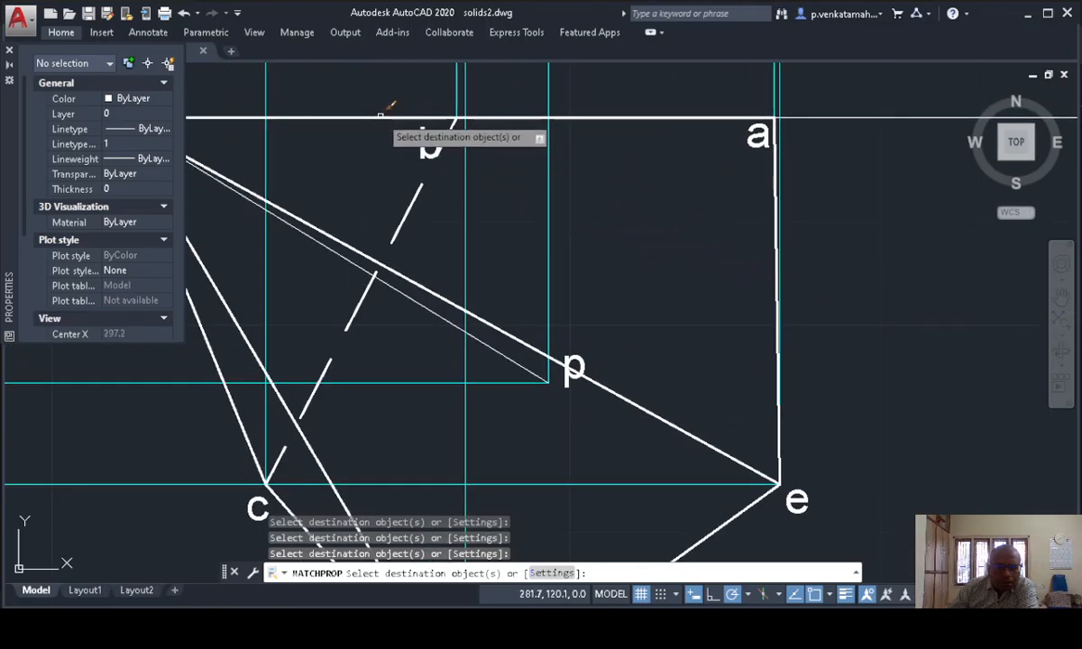
pyautogui.scroll(-2, 570, 259)
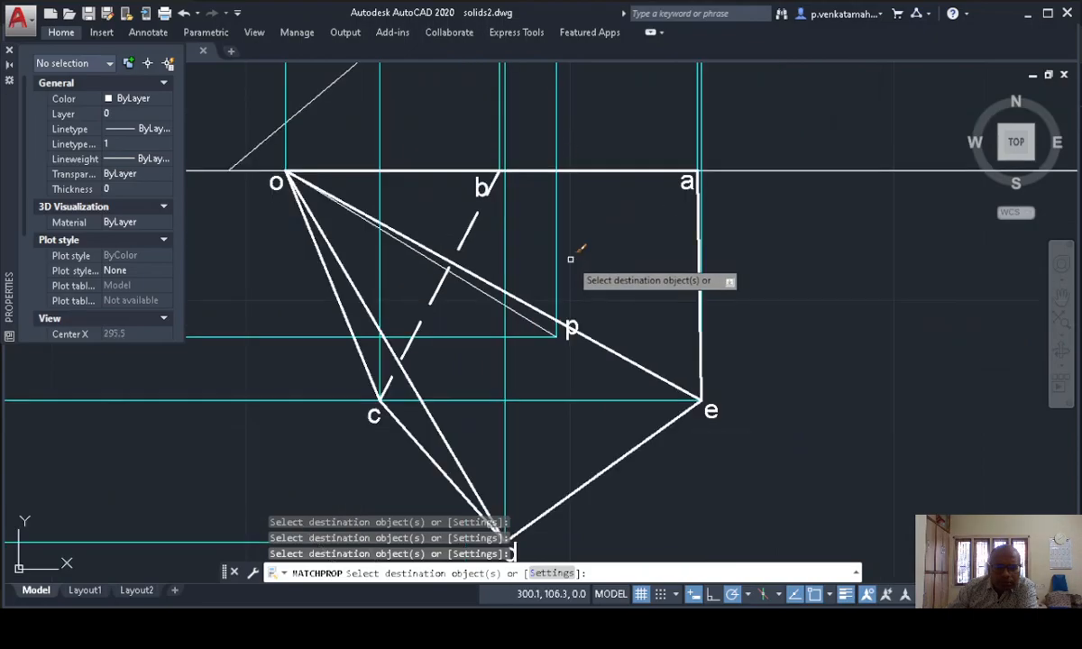
pyautogui.scroll(-3, 570, 259)
pyautogui.moveTo(679, 306); pyautogui.dragTo(639, 388, button='middle')
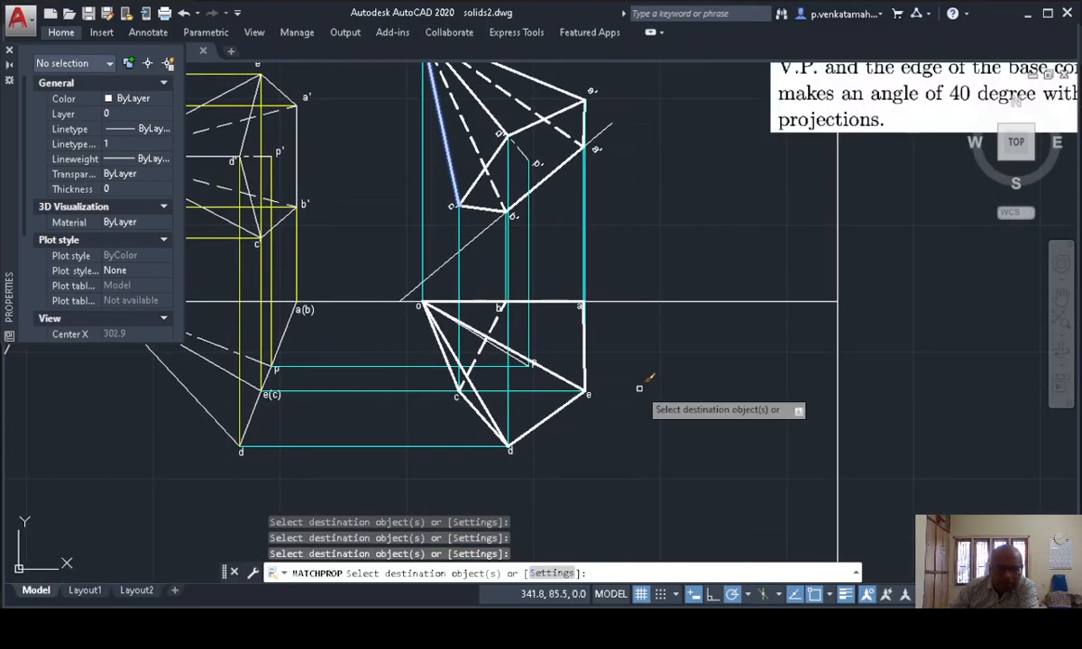
pyautogui.press('Escape')
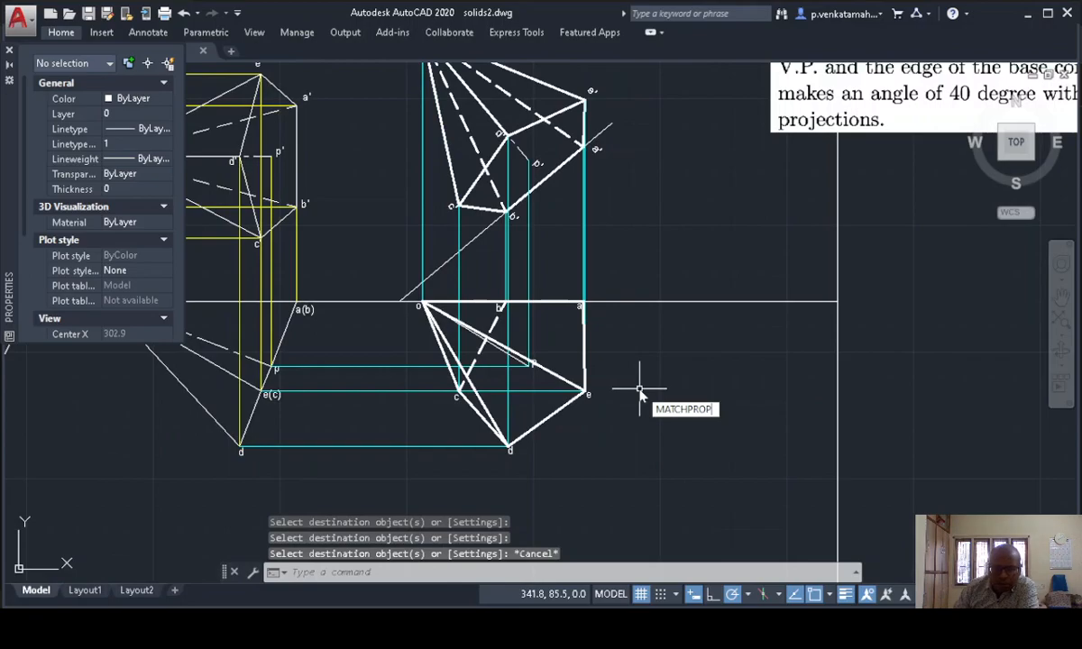
# - Match the properties of the chain-dashed axis o'p' onto axis o-p of the final top view
pyautogui.press('Return')
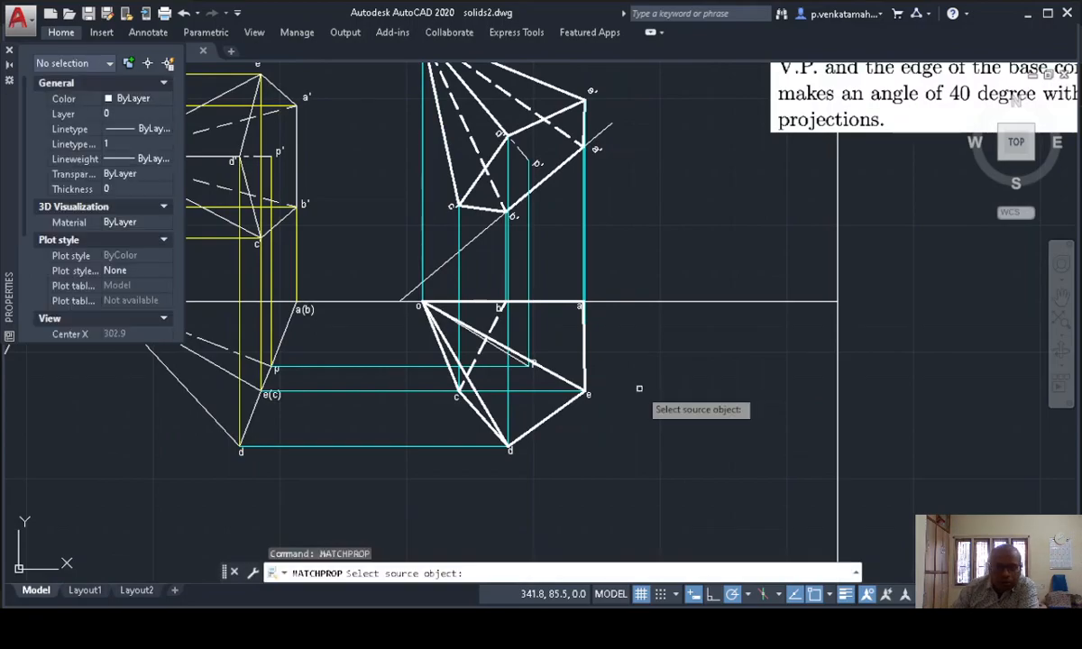
pyautogui.click(520, 153)
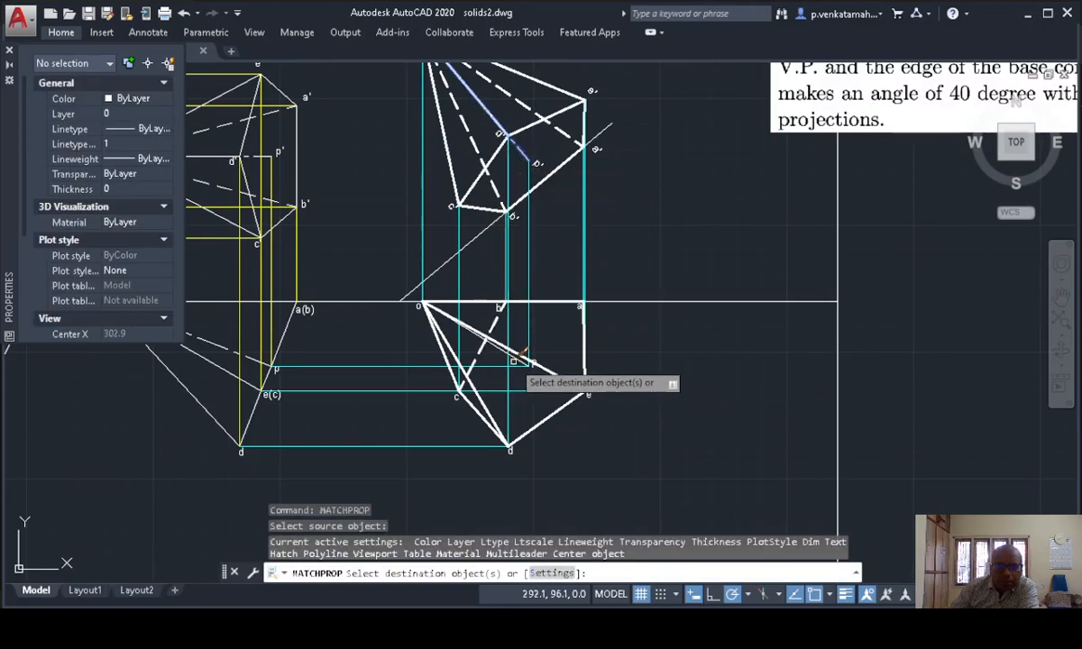
pyautogui.click(517, 359)
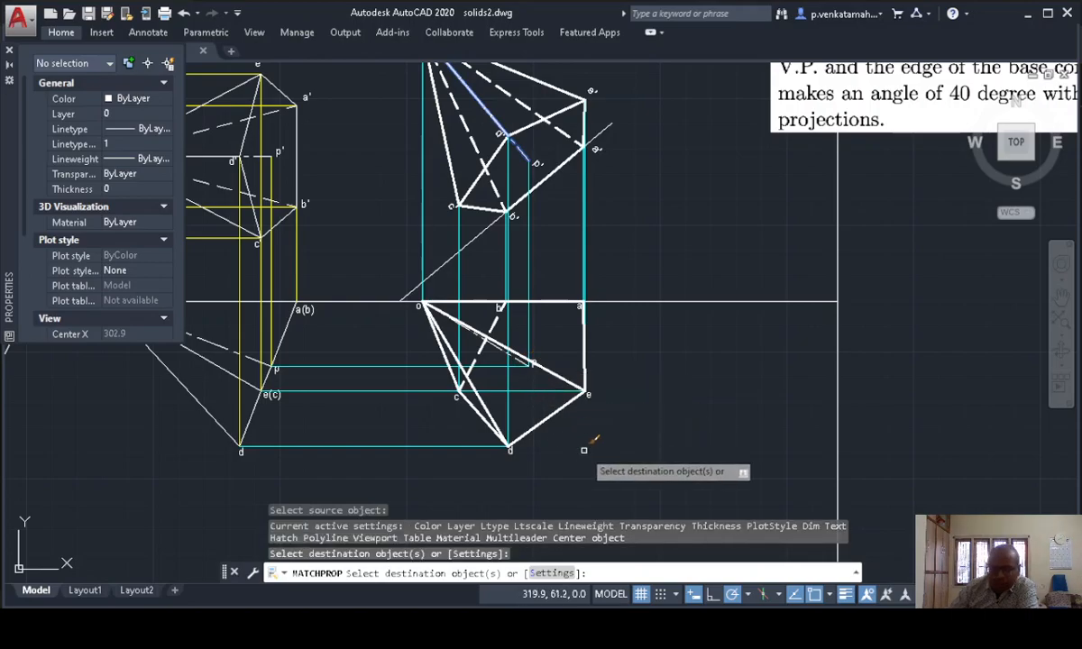
pyautogui.press('Return')
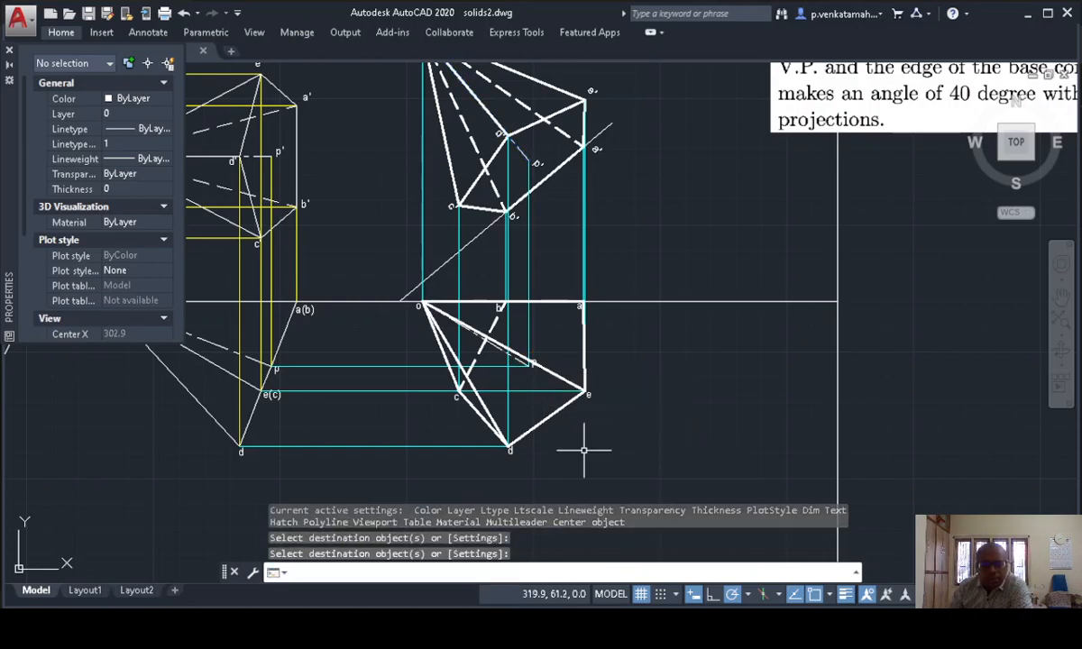
pyautogui.scroll(2, 584, 450)
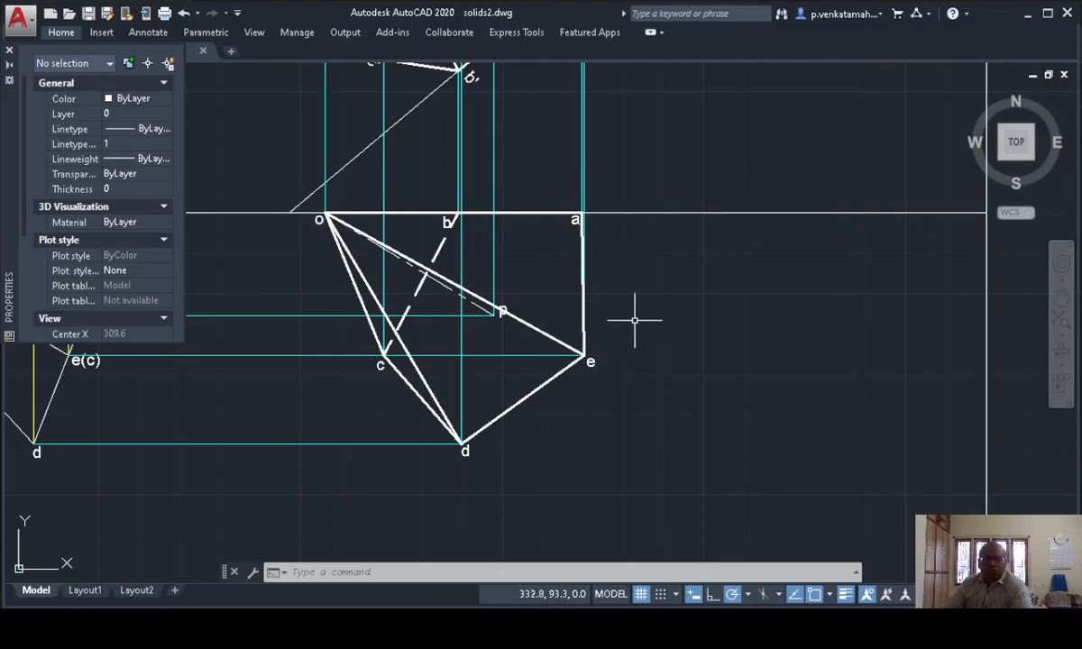
pyautogui.scroll(-2, 634, 320)
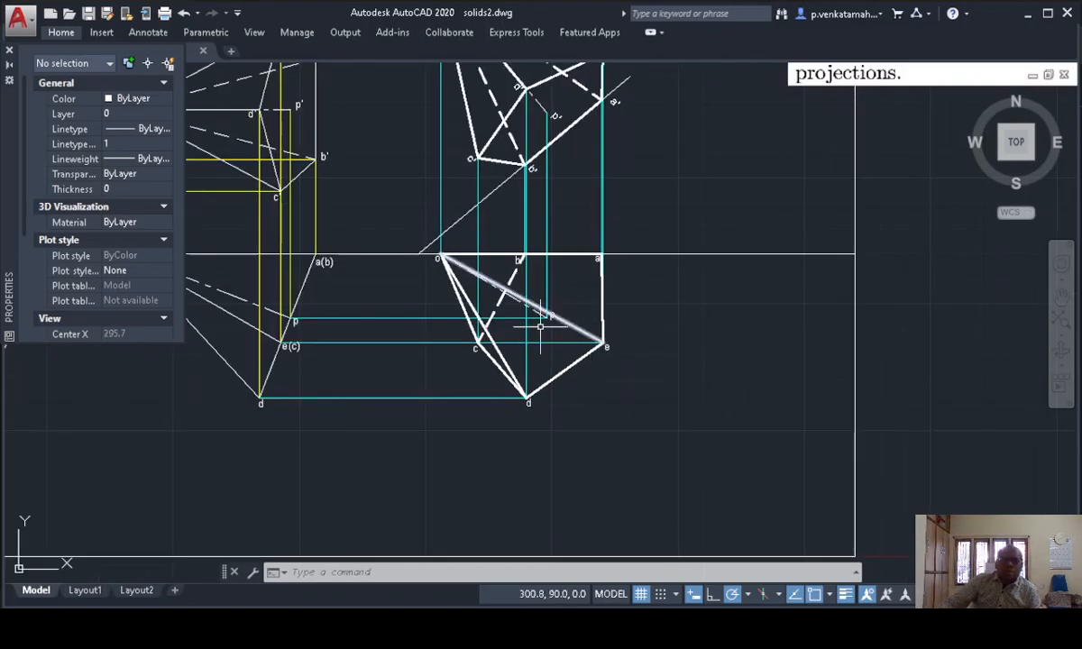
pyautogui.scroll(2, 452, 272)
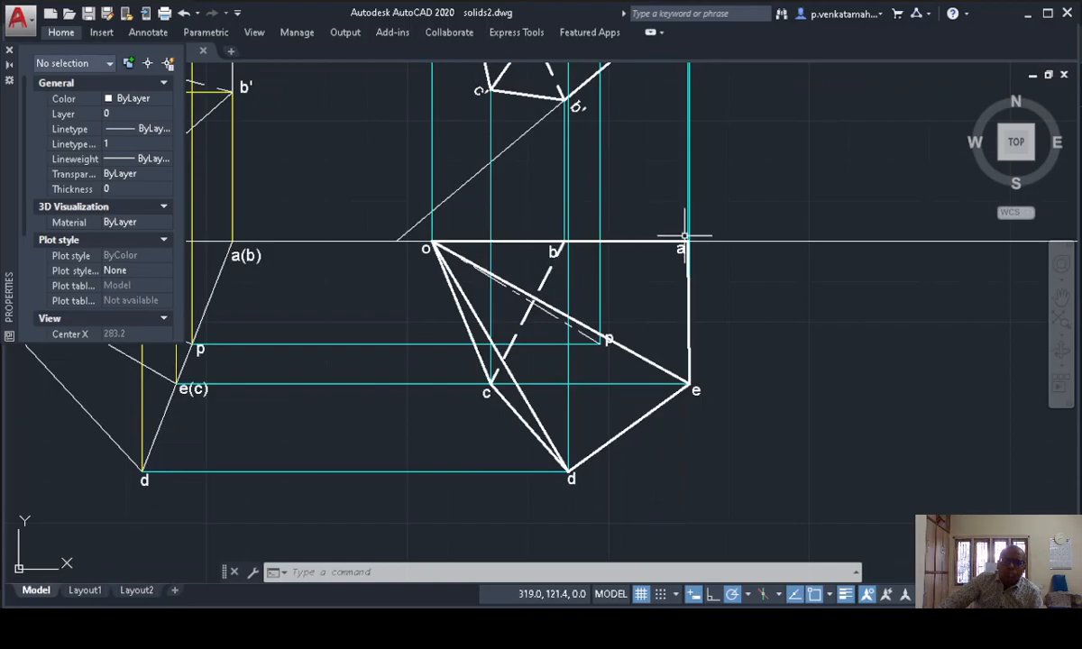
pyautogui.moveTo(732, 304); pyautogui.dragTo(753, 457, button='middle')
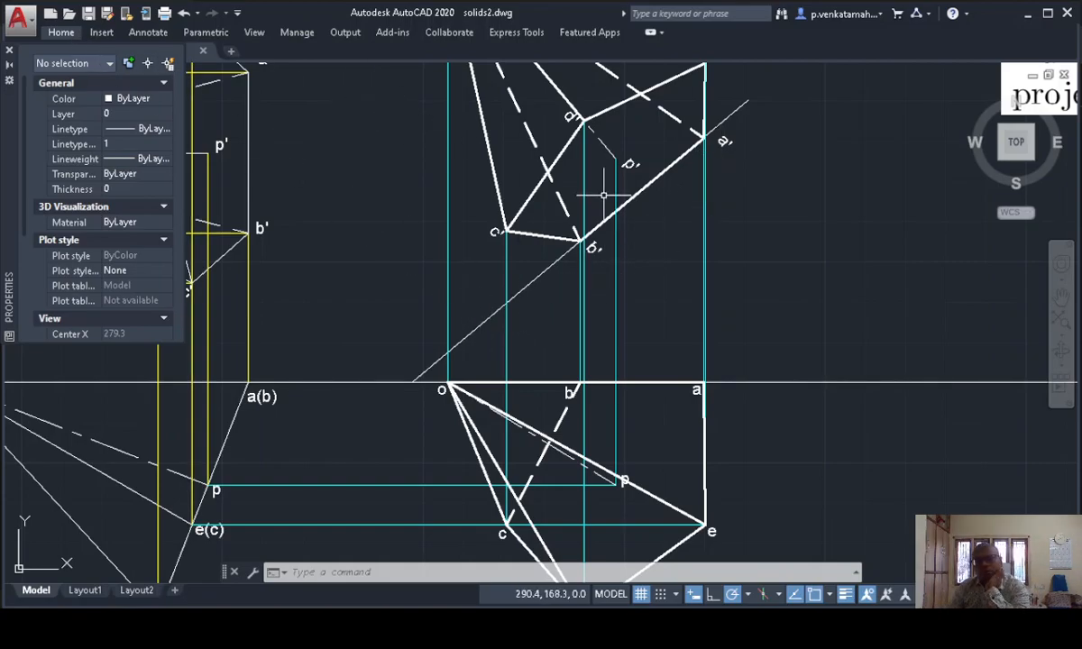
pyautogui.scroll(-4, 811, 261)
pyautogui.scroll(4, 635, 250)
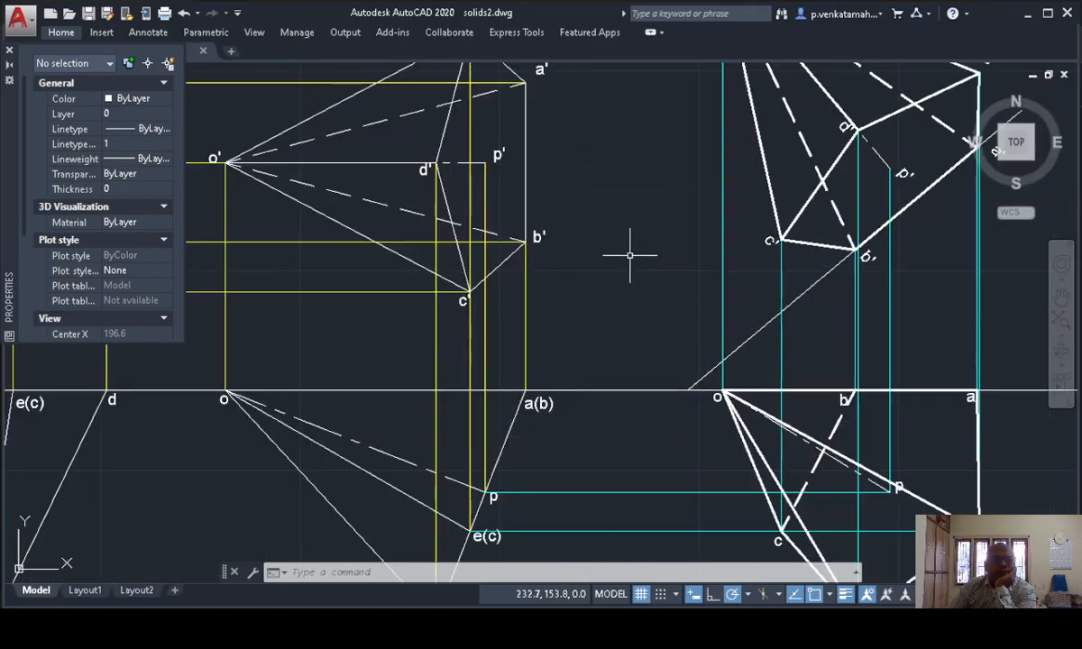
# - Add an angular dimension between the inclined line through a'b' and the XY line, placed just above XY
pyautogui.click(50, 34)
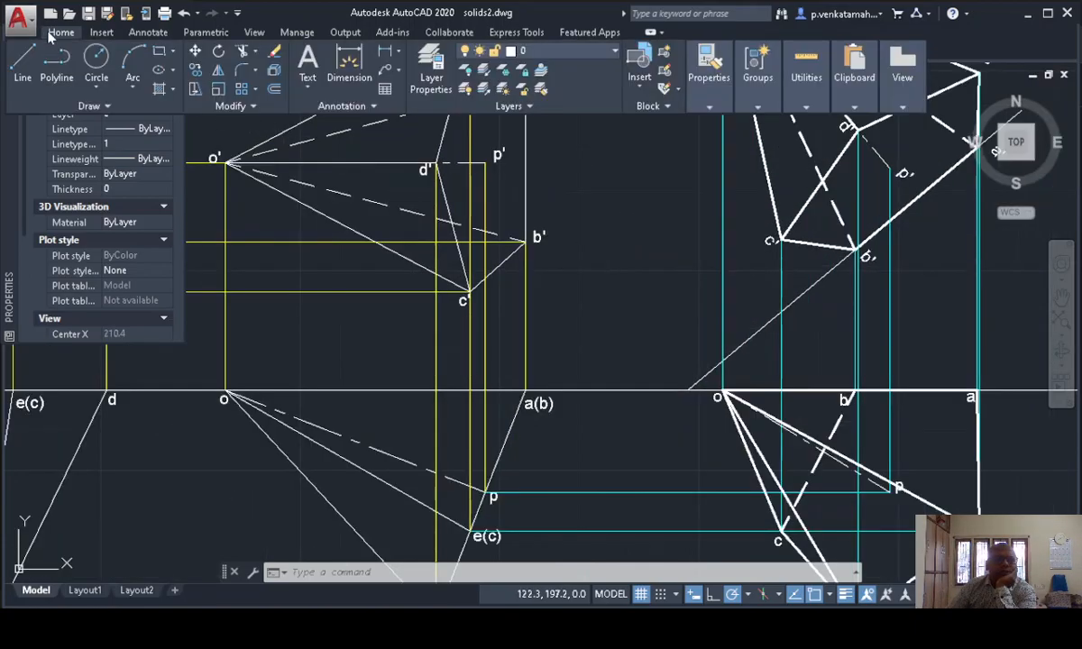
pyautogui.click(399, 55)
pyautogui.click(423, 138)
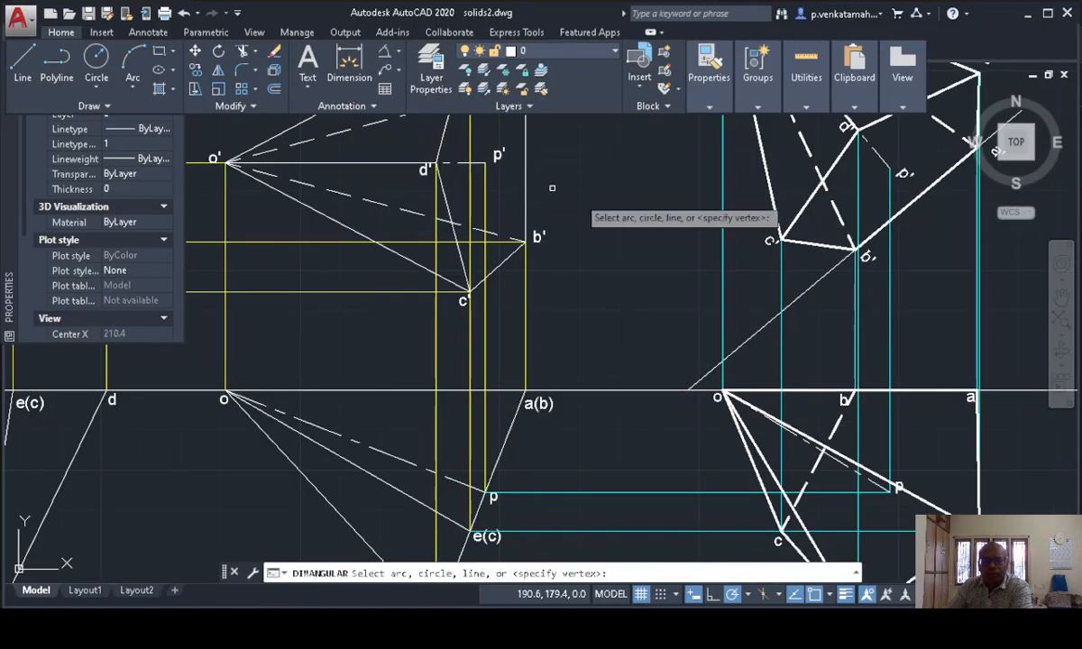
pyautogui.click(745, 349)
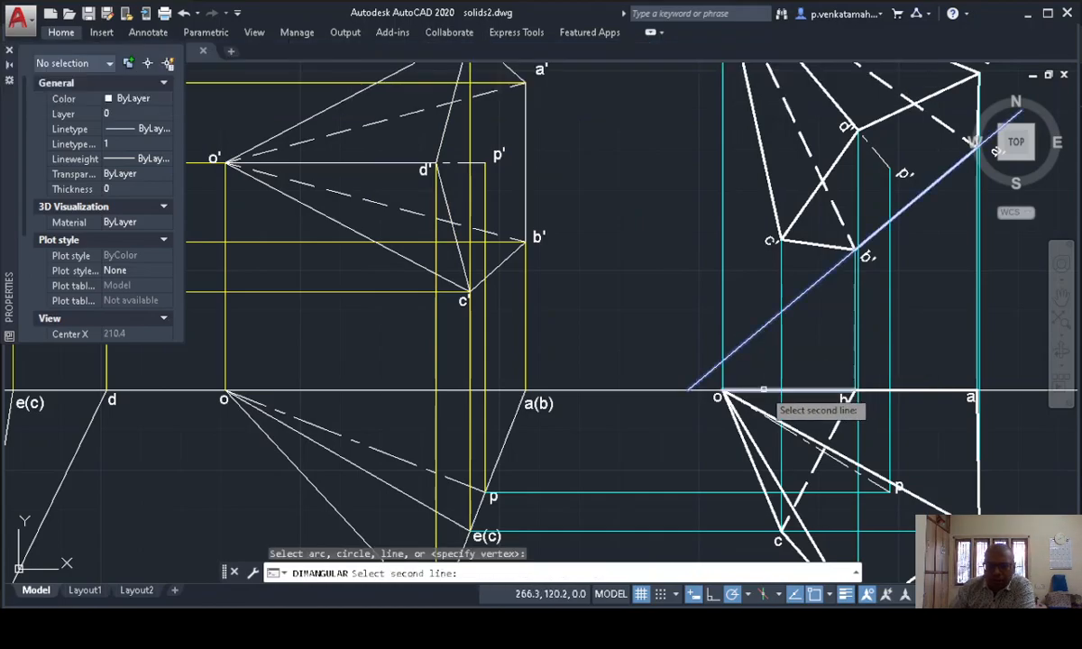
pyautogui.click(767, 391)
pyautogui.click(768, 360)
pyautogui.scroll(-2, 601, 344)
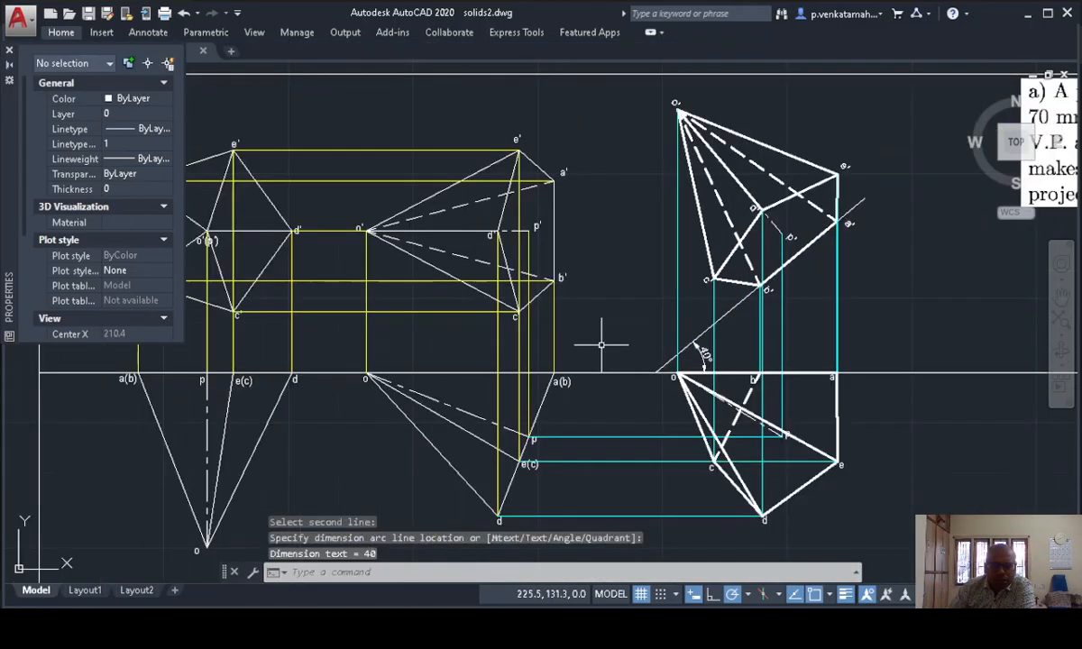
# - Add an aligned dimension for the axis length from o to p beside the first top view
pyautogui.moveTo(601, 343)
pyautogui.mouseDown(button='middle')
pyautogui.moveTo(645, 313)
pyautogui.moveTo(698, 302)
pyautogui.mouseUp(button='middle')
pyautogui.moveTo(448, 300)
pyautogui.mouseDown(button='middle')
pyautogui.moveTo(455, 285)
pyautogui.moveTo(552, 252)
pyautogui.mouseUp(button='middle')
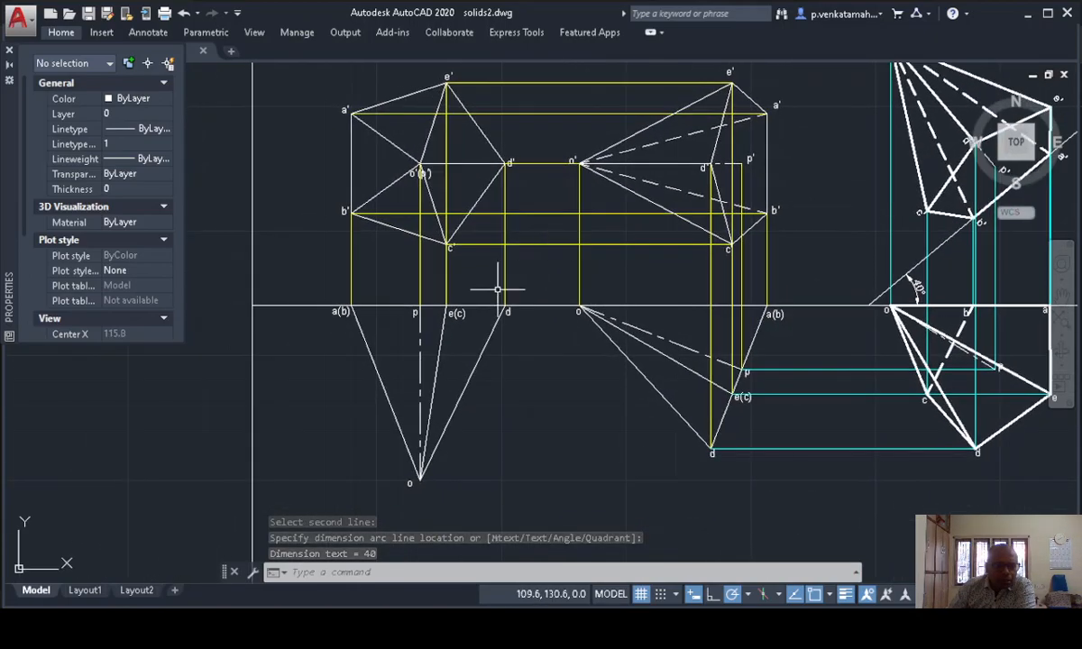
pyautogui.click(69, 33)
pyautogui.click(400, 54)
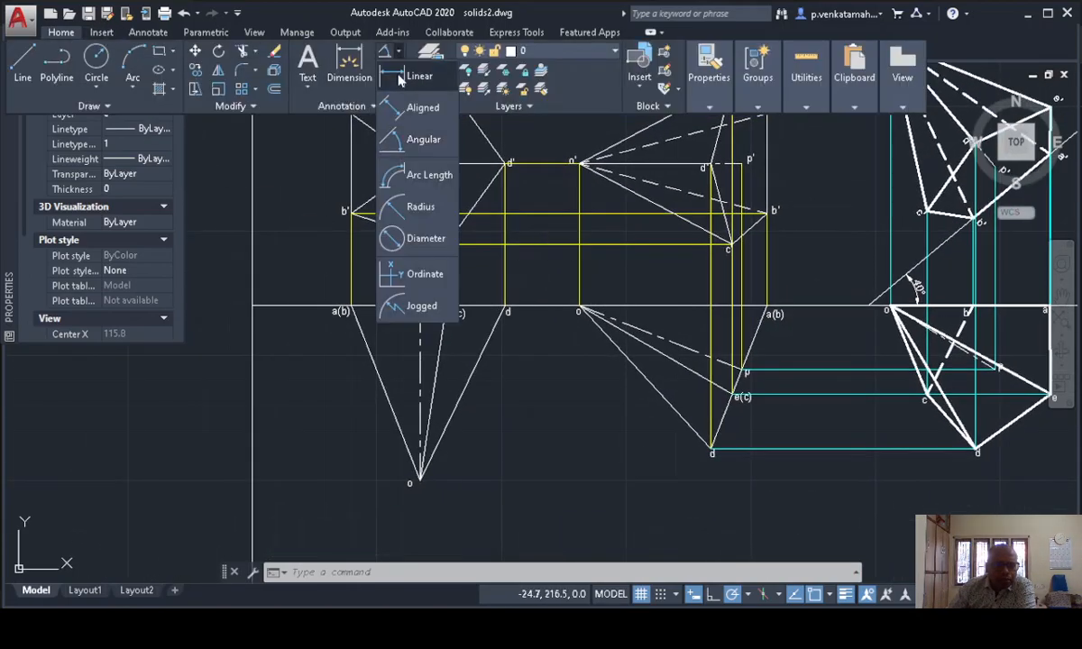
pyautogui.click(421, 109)
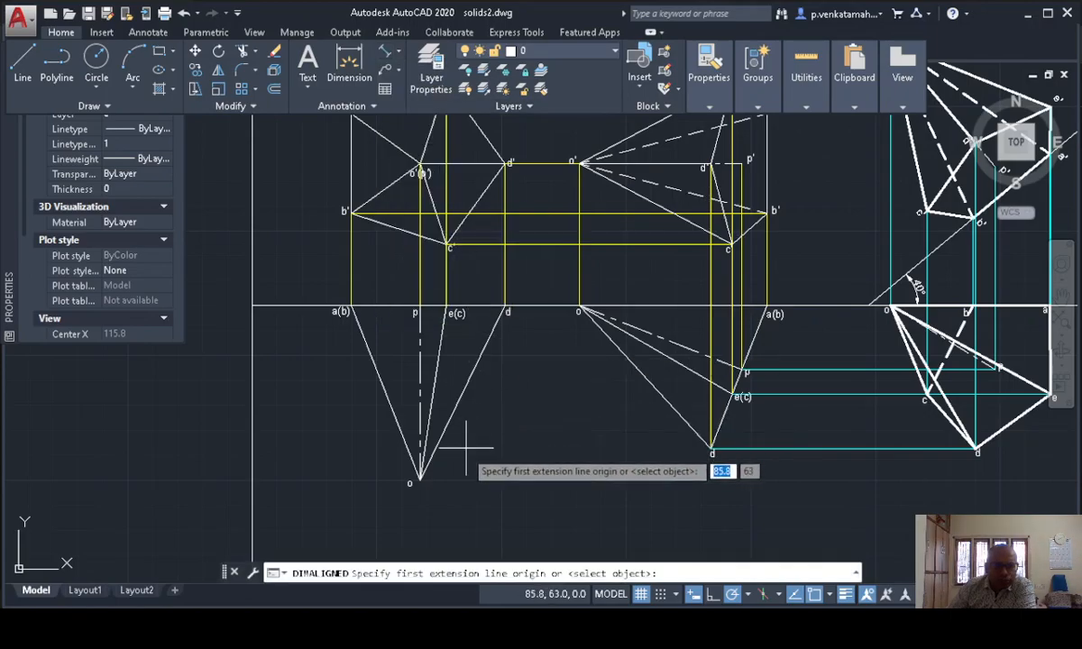
pyautogui.click(419, 480)
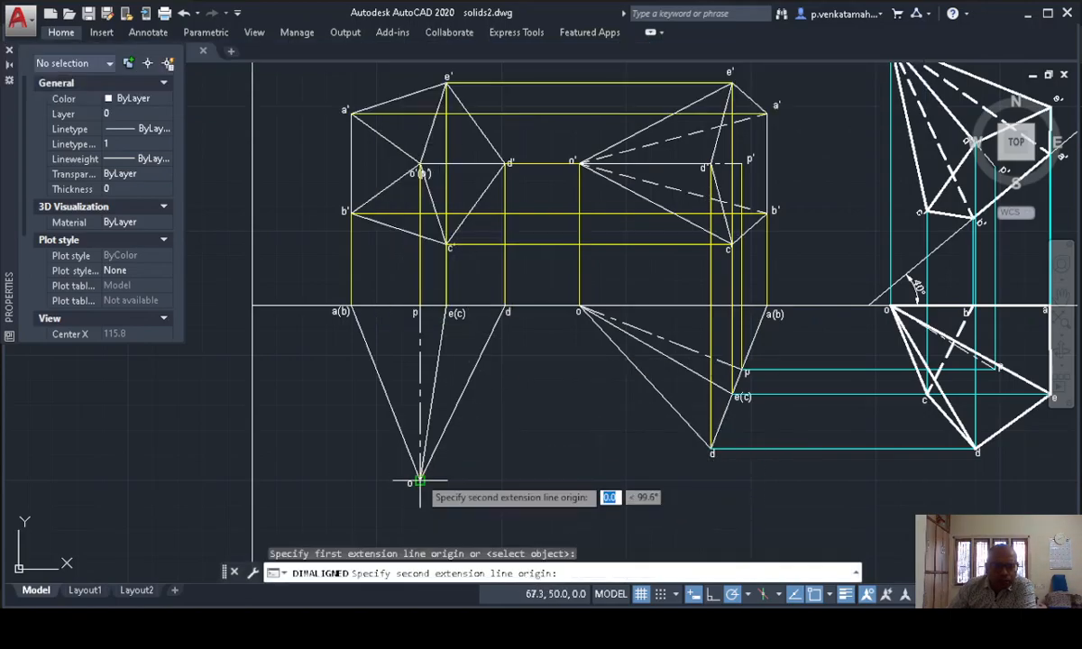
pyautogui.click(417, 309)
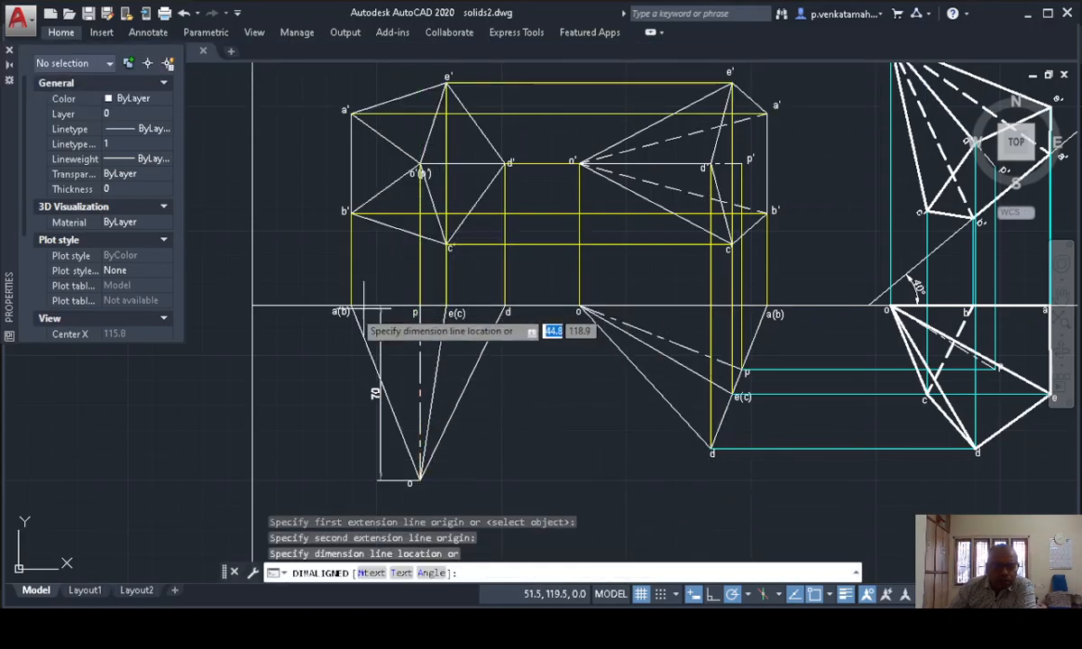
pyautogui.click(296, 308)
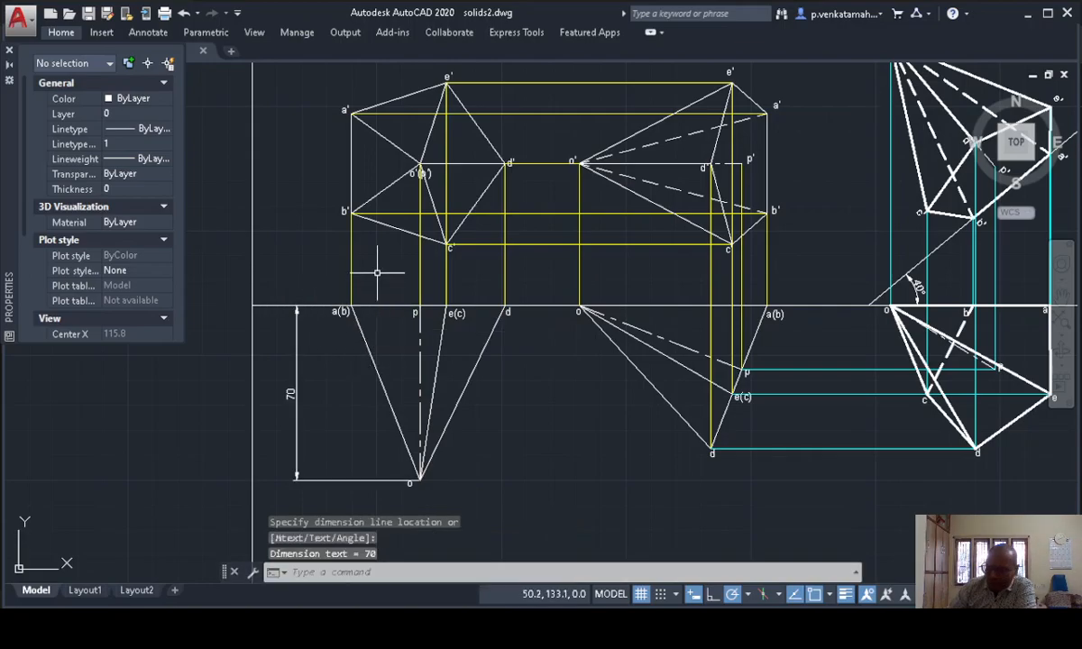
# - Add an aligned dimension for base side a'b' outside the first front view
pyautogui.press('Return')
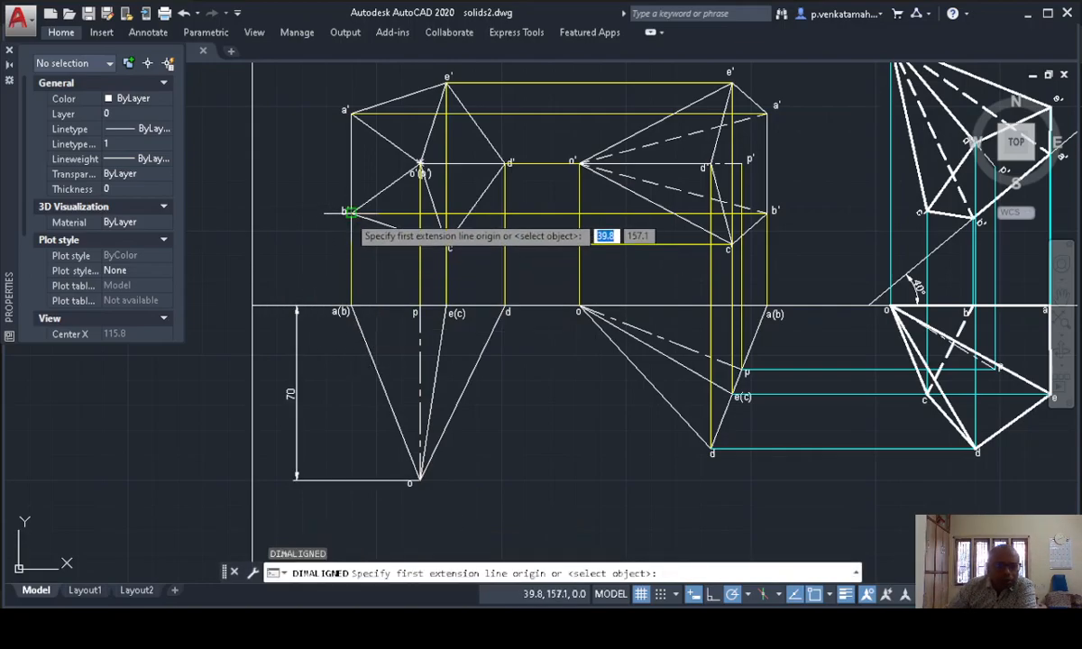
pyautogui.click(350, 212)
pyautogui.click(351, 115)
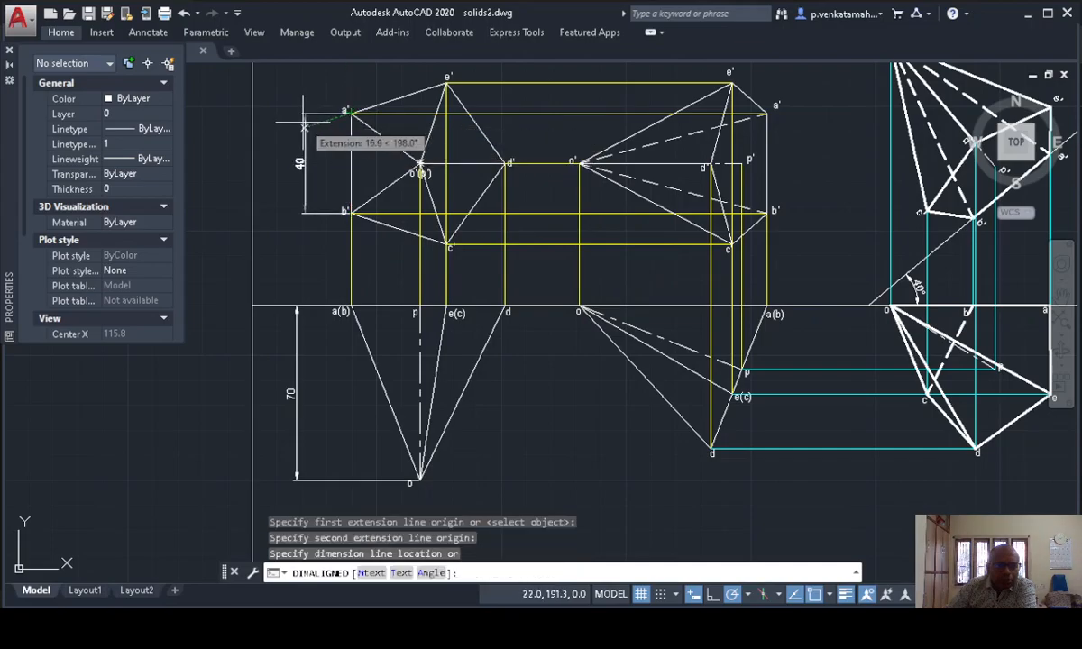
pyautogui.click(304, 135)
# - Collapse the Properties palette to uncover the drawing and frame all the projections
pyautogui.scroll(-3, 596, 401)
pyautogui.moveTo(602, 406)
pyautogui.mouseDown(button='middle')
pyautogui.moveTo(524, 404)
pyautogui.moveTo(529, 372)
pyautogui.moveTo(470, 397)
pyautogui.mouseUp(button='middle')
pyautogui.click(9, 67)
pyautogui.scroll(3, 518, 371)
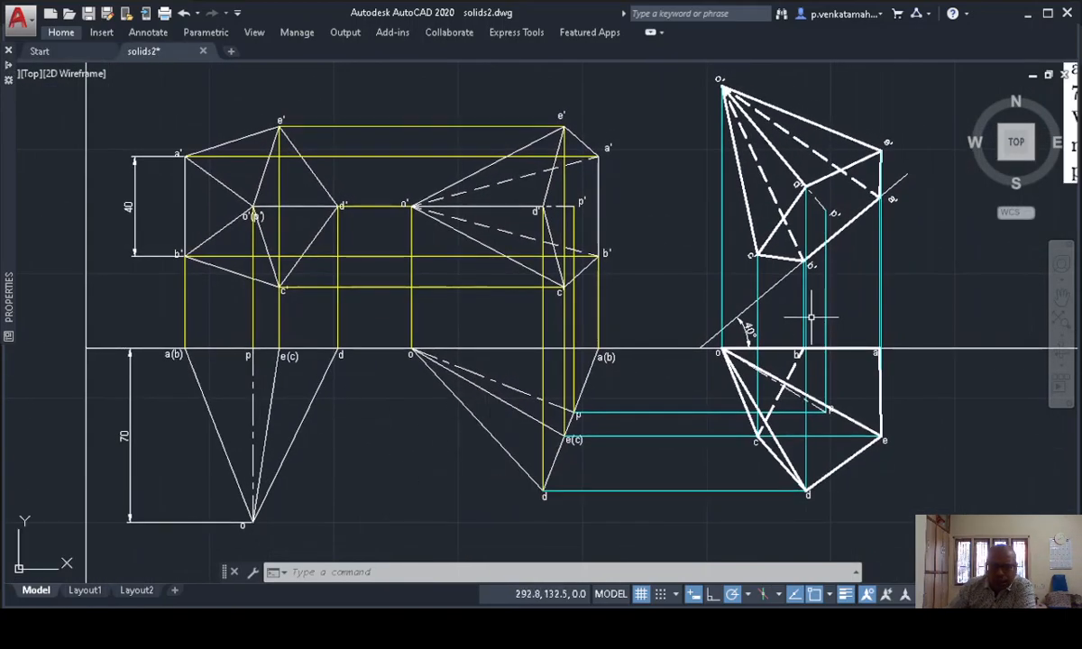